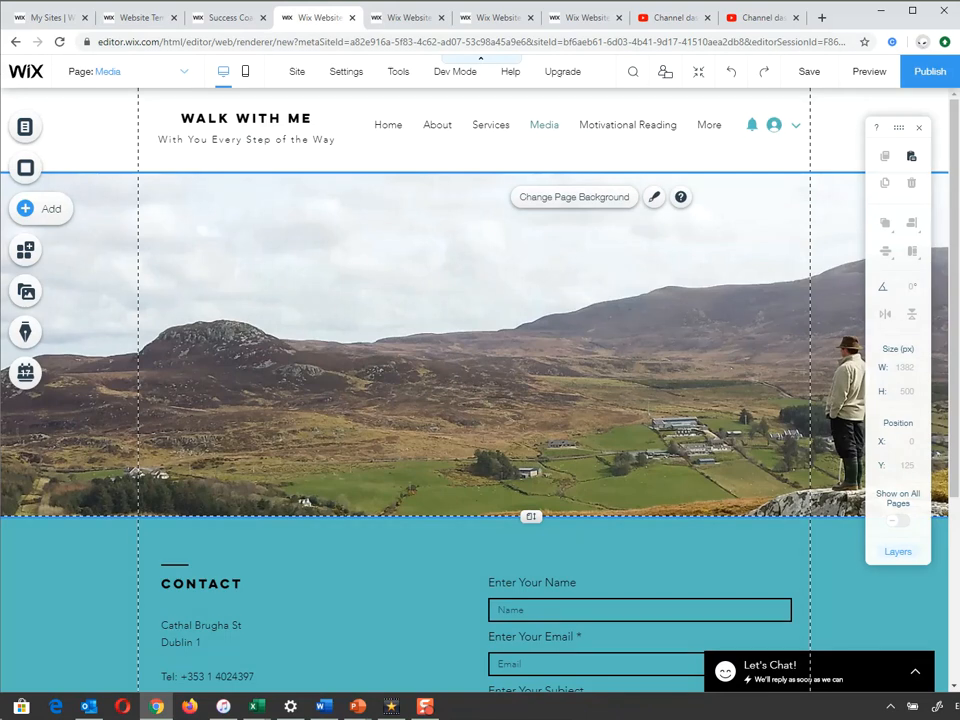
Add a Heading 1 text element to the Media page's top section and replace its text with "MEDIA PAGE"
click(40, 208)
click(78, 199)
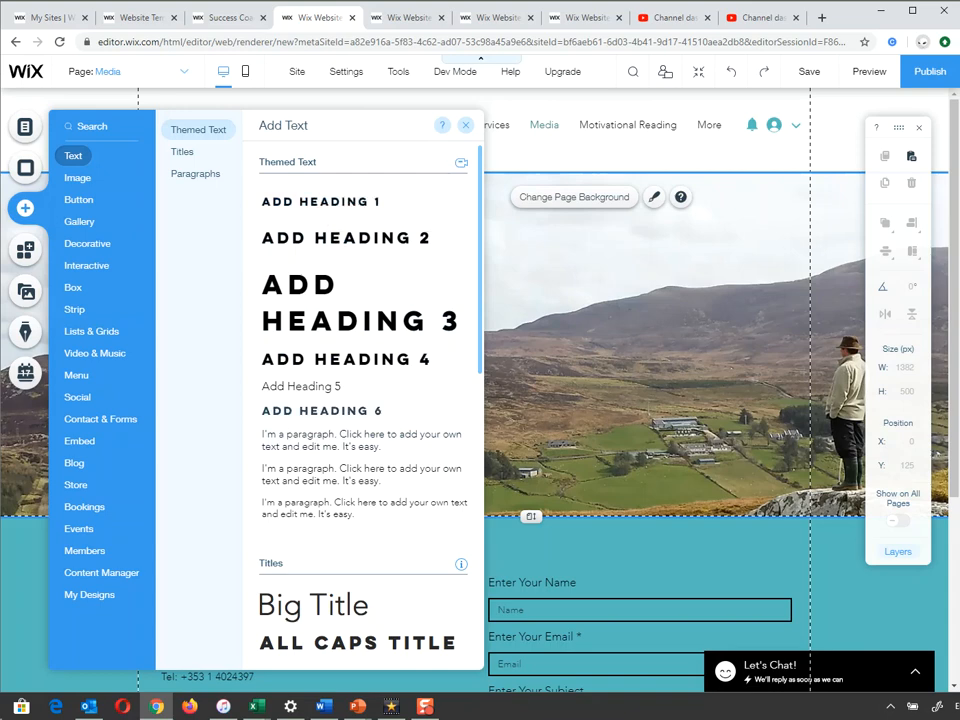
drag(300, 201, 624, 252)
double_click(564, 243)
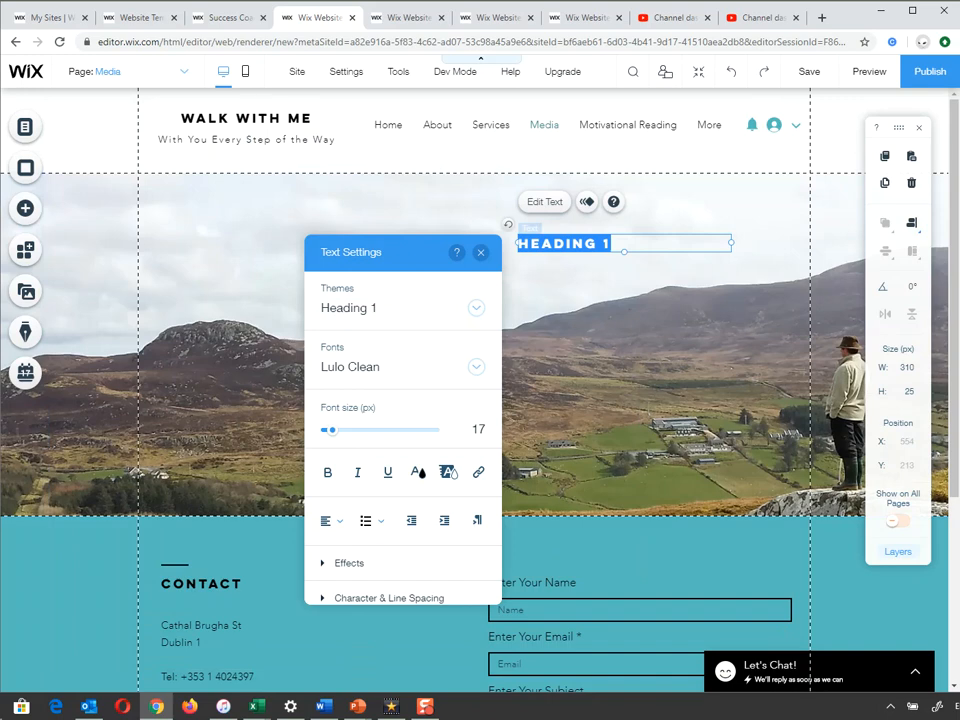
text(MEDIA P)
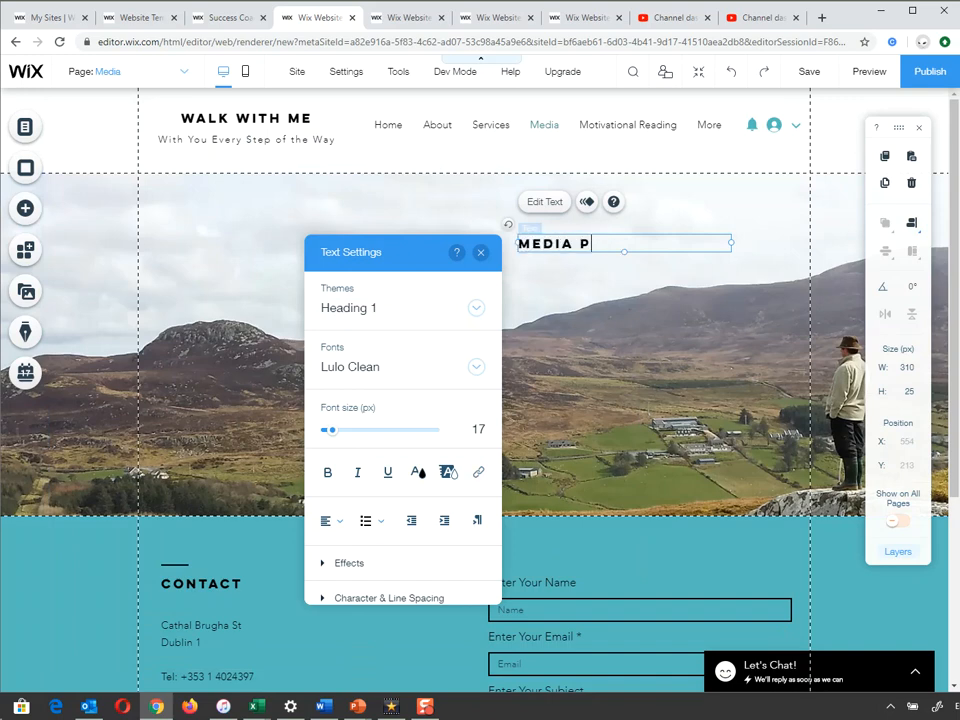
text(AGE)
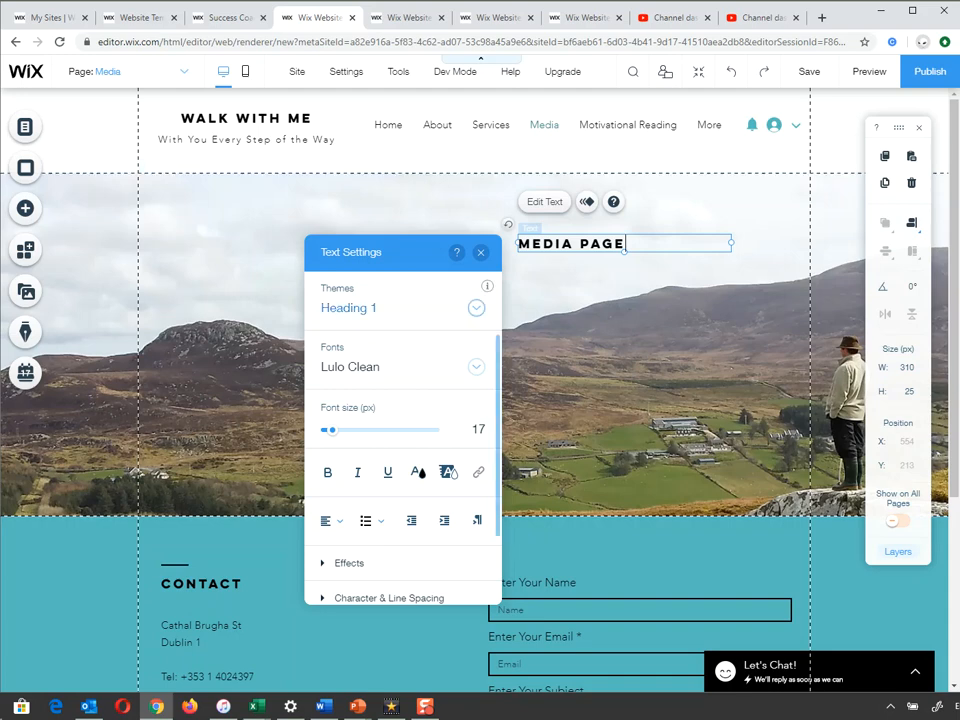
Examine the theme, font and text colour options available for the "MEDIA PAGE" heading
click(400, 308)
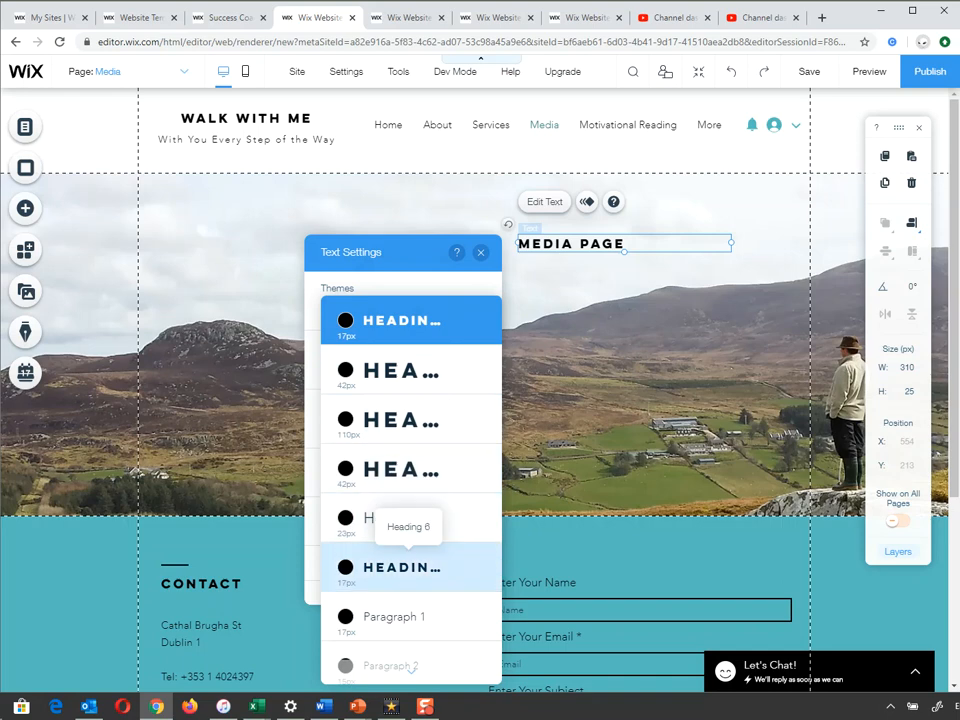
click(400, 320)
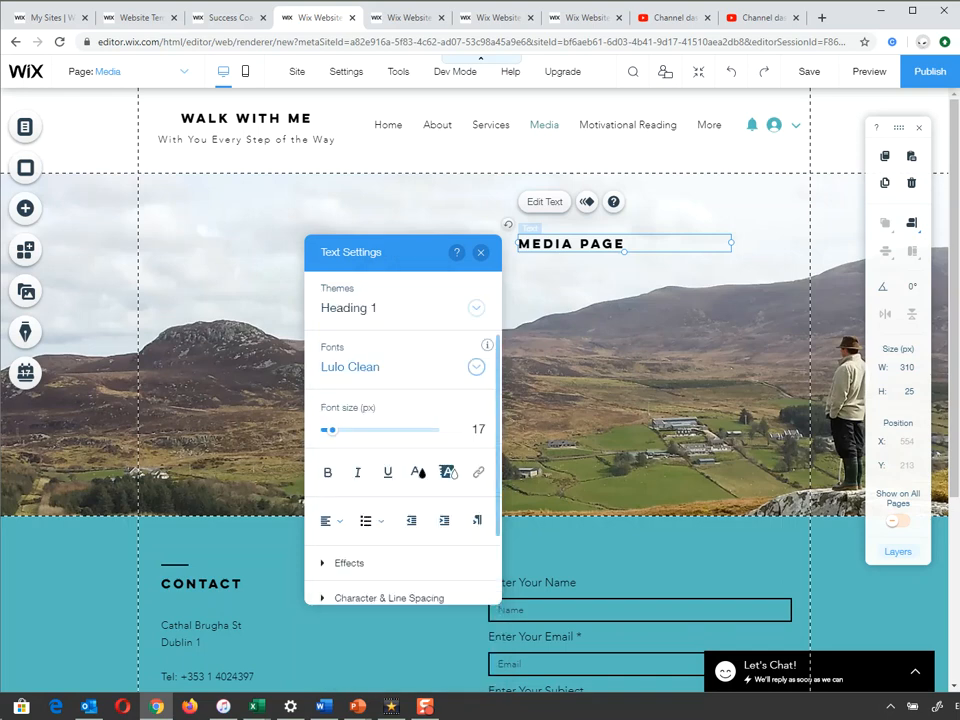
click(400, 367)
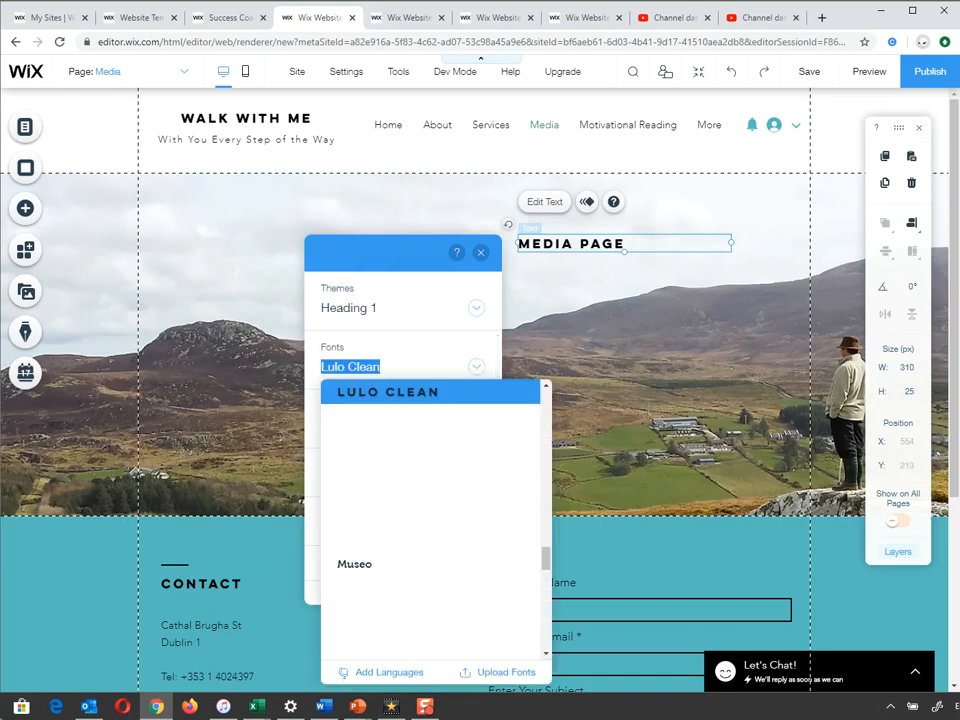
drag(546, 557, 546, 510)
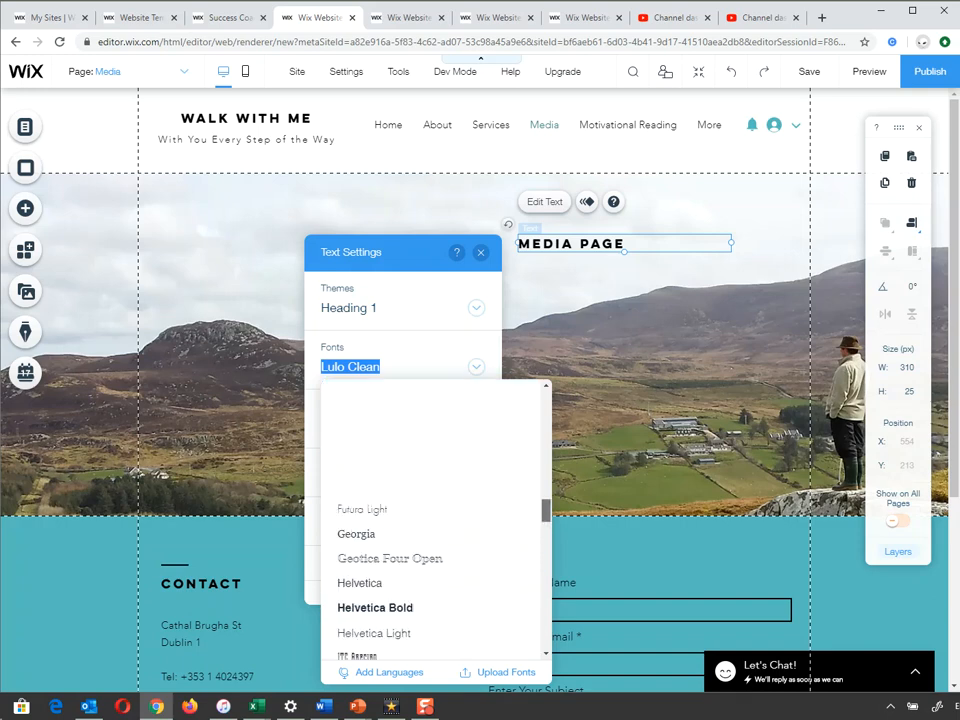
click(430, 389)
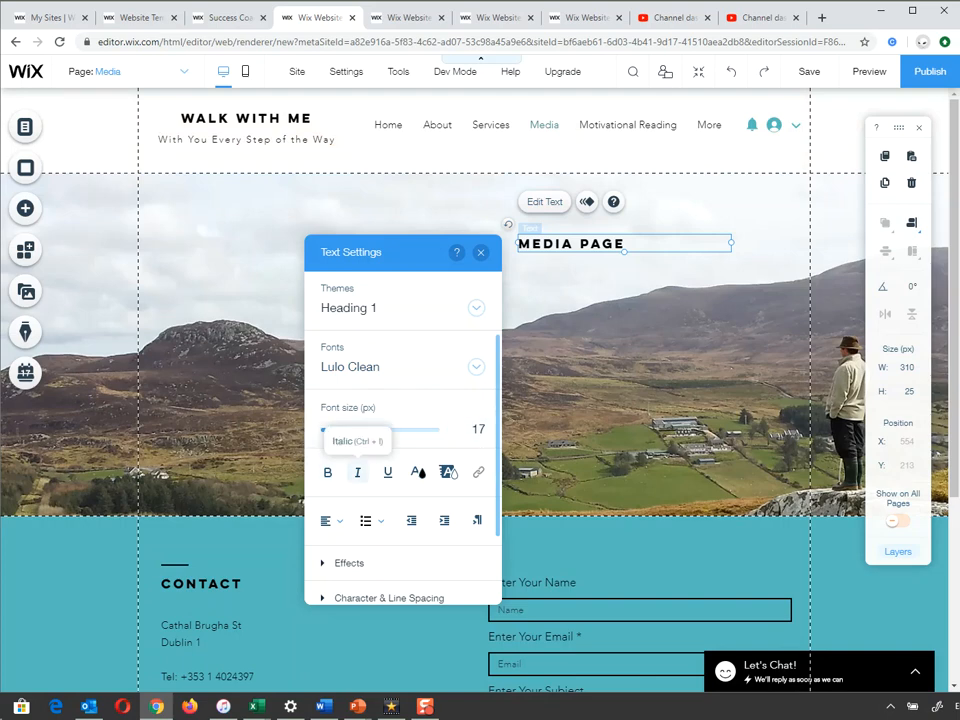
click(418, 472)
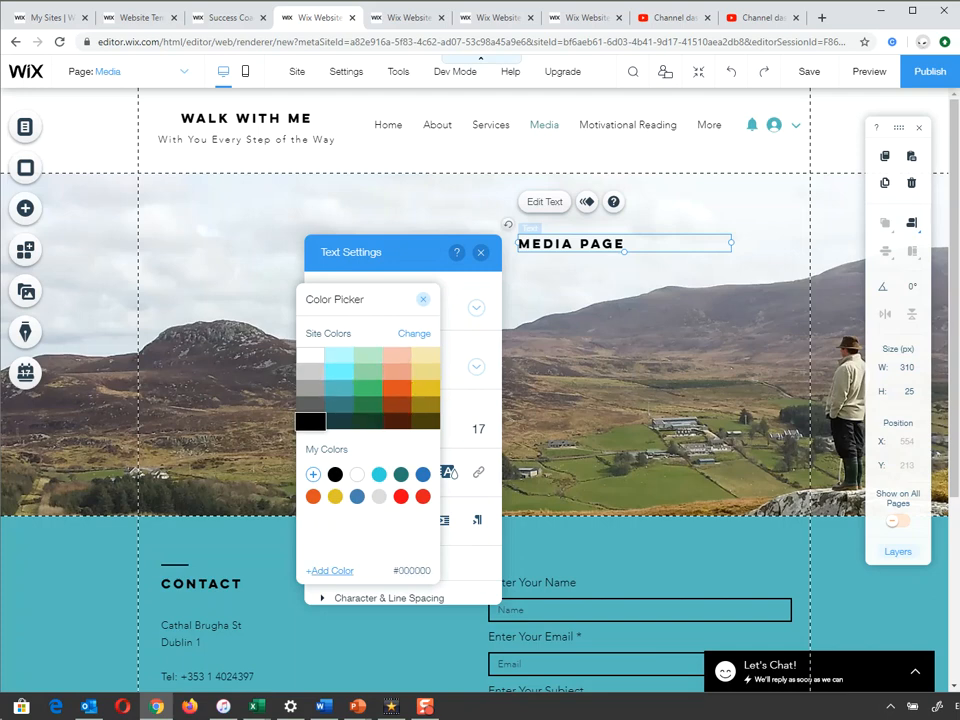
click(330, 571)
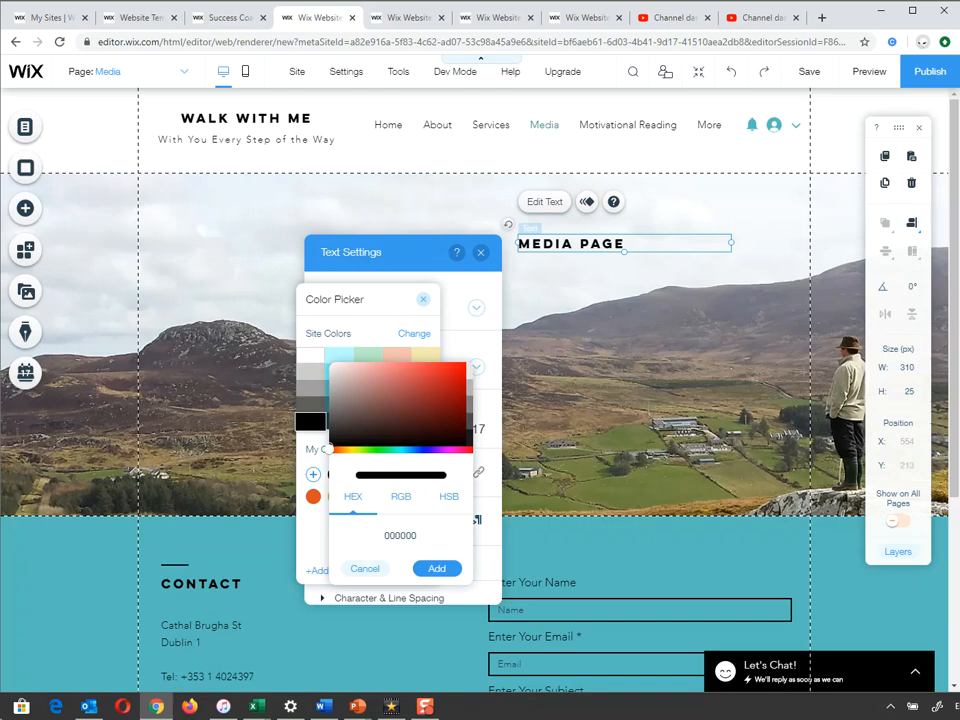
click(364, 568)
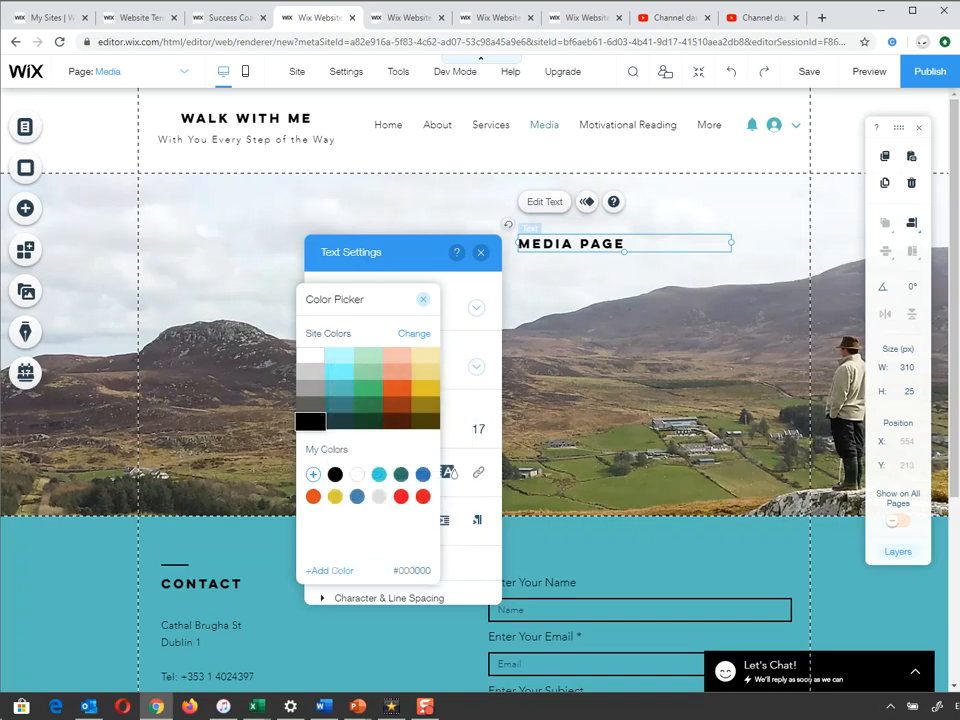
click(423, 299)
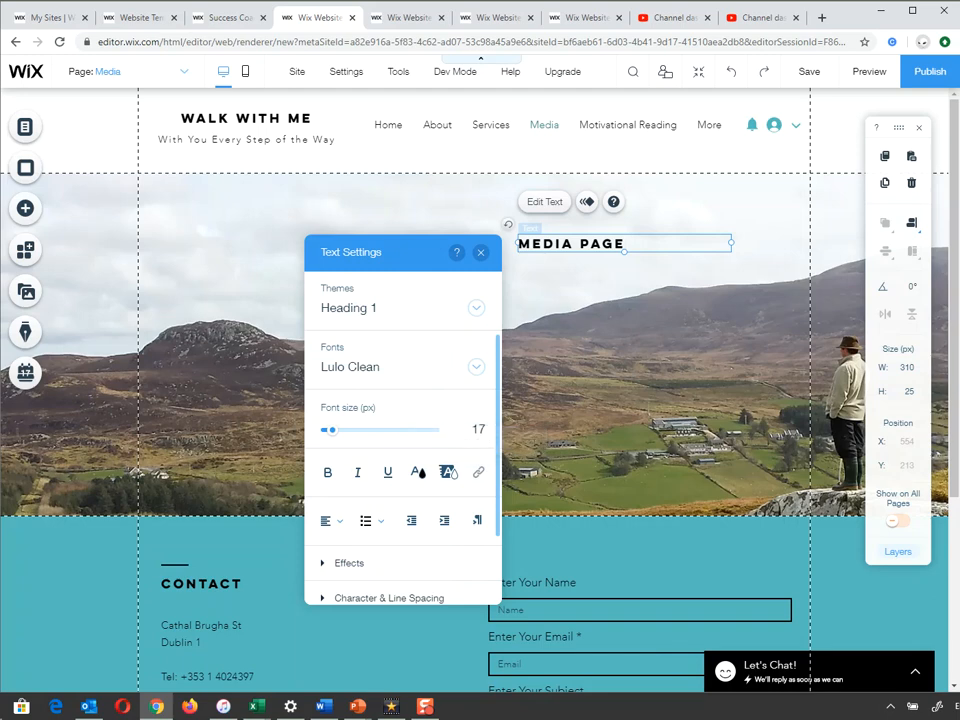
Examine the heading's alignment, list, effects and character and line spacing options, leaving them as they are
click(330, 520)
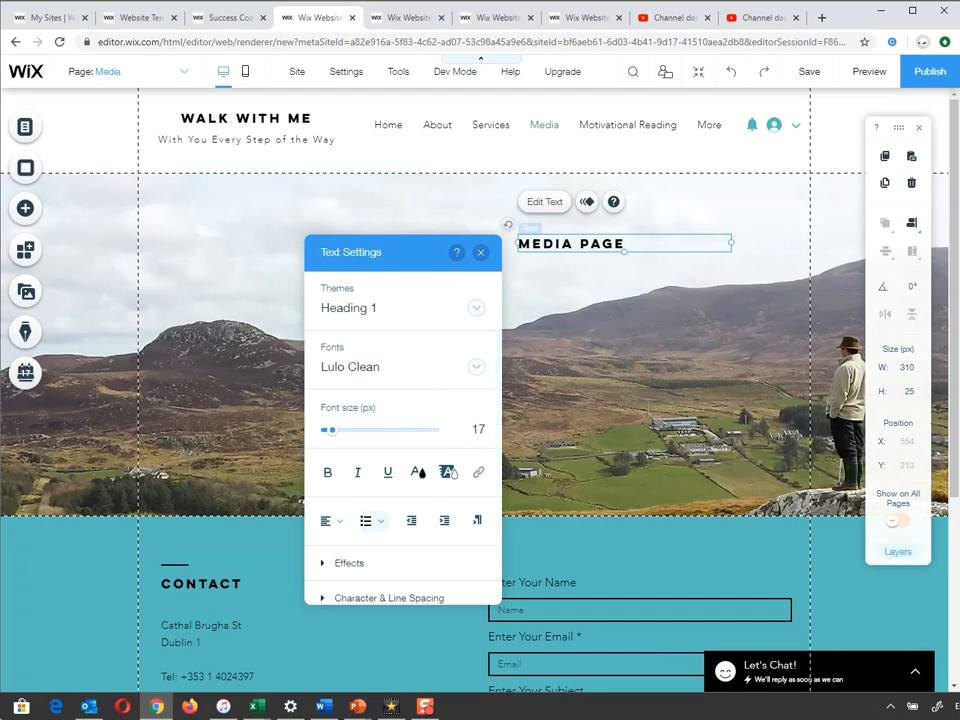
click(372, 520)
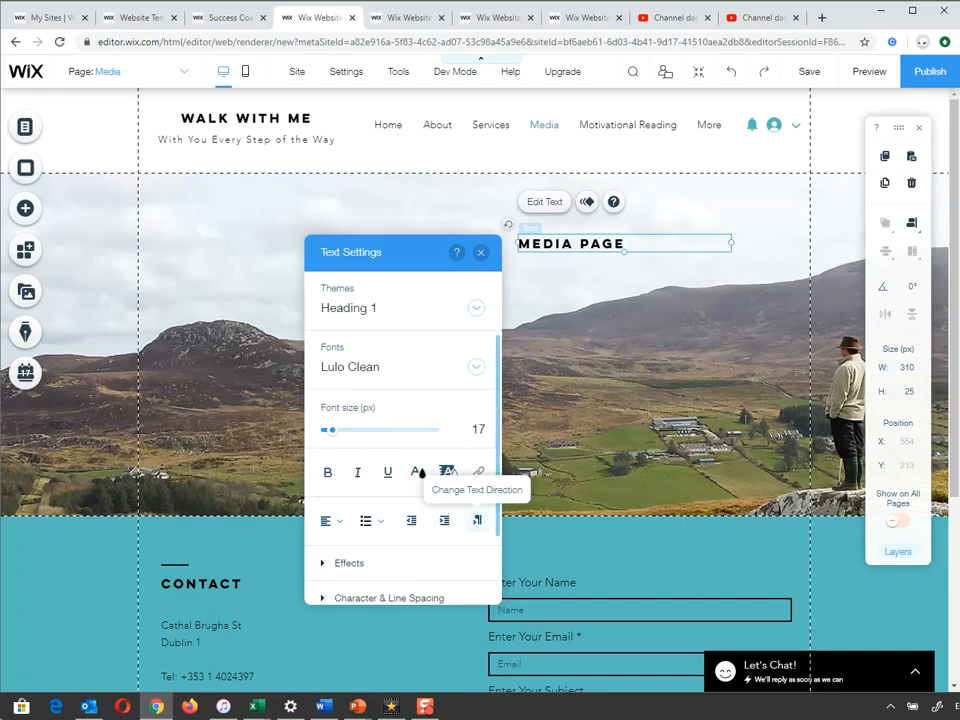
scroll(400, 540, down, 2)
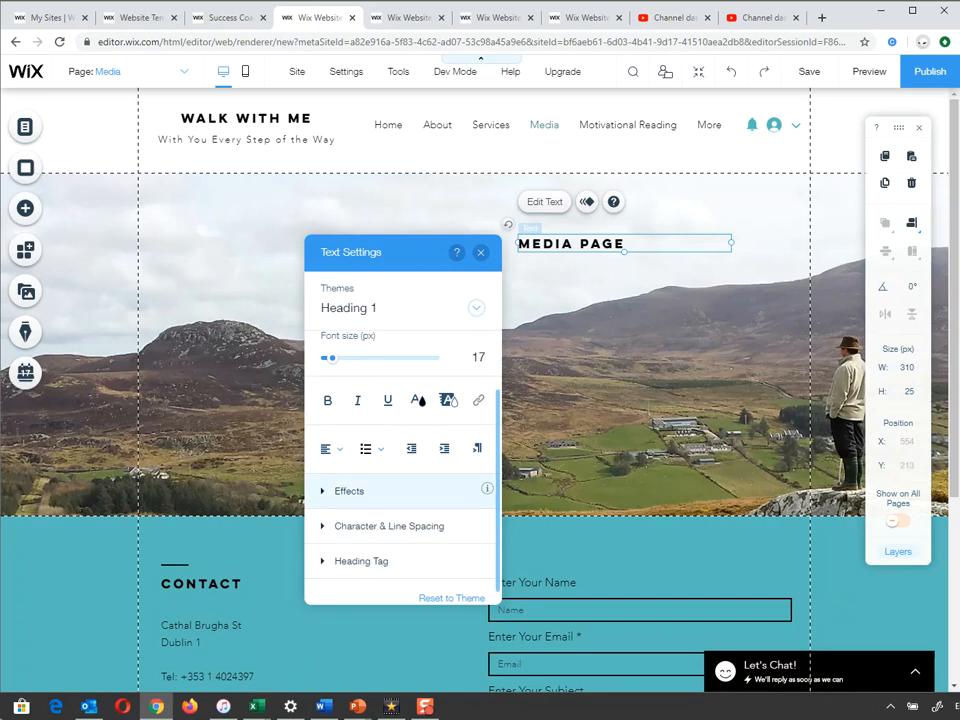
click(350, 491)
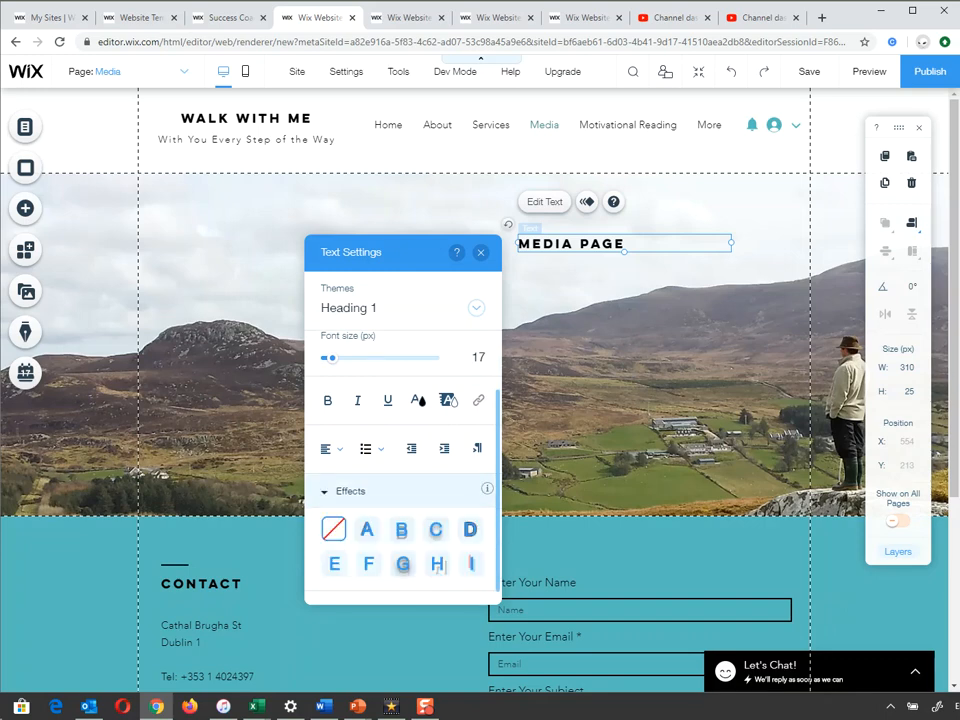
click(350, 491)
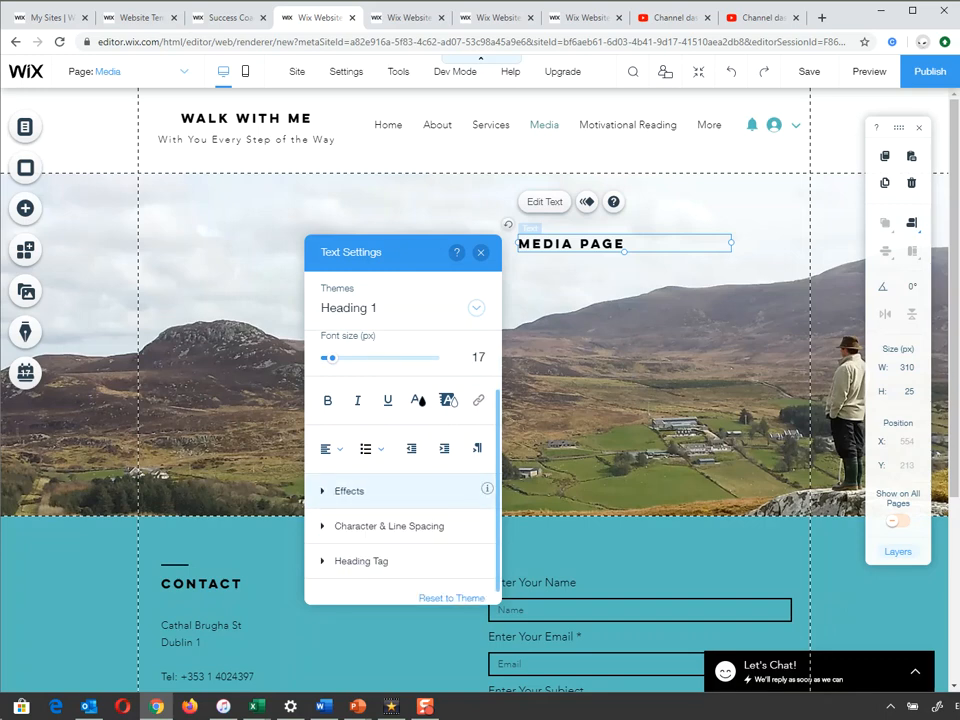
click(389, 526)
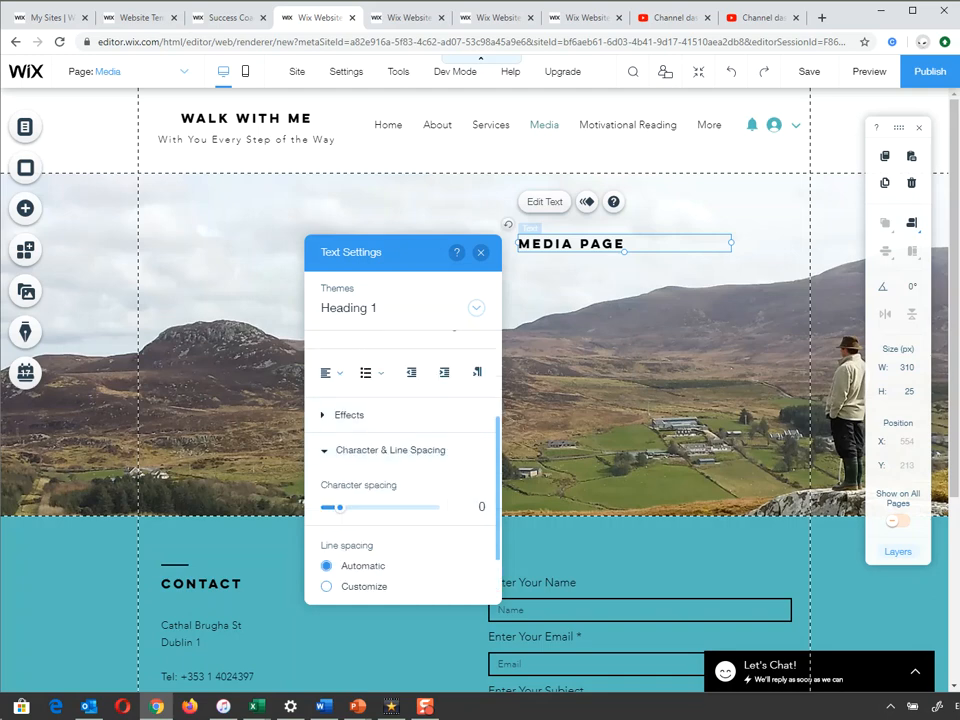
click(481, 252)
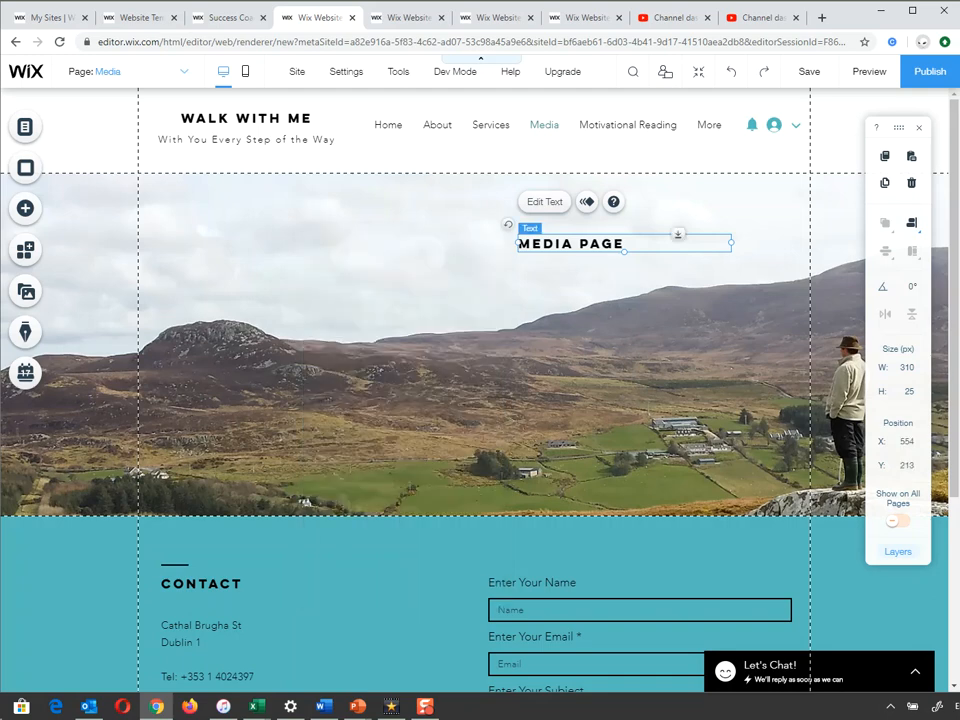
Move the "MEDIA PAGE" heading to X 30, Y 152 below the site title and centre-align its text
drag(570, 243, 212, 203)
double_click(212, 202)
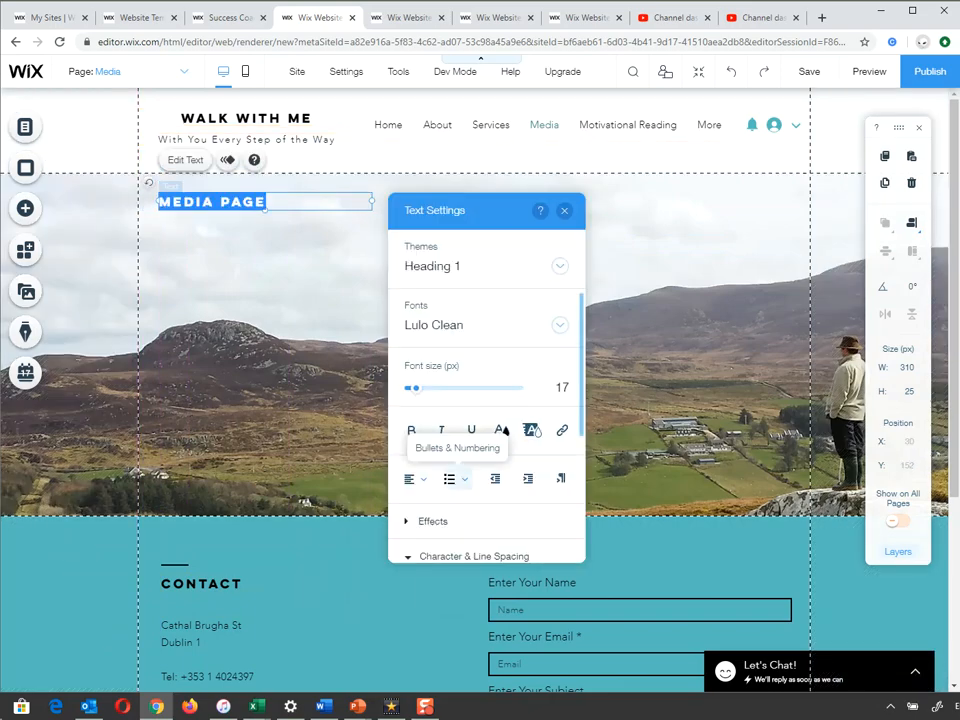
click(414, 478)
click(420, 500)
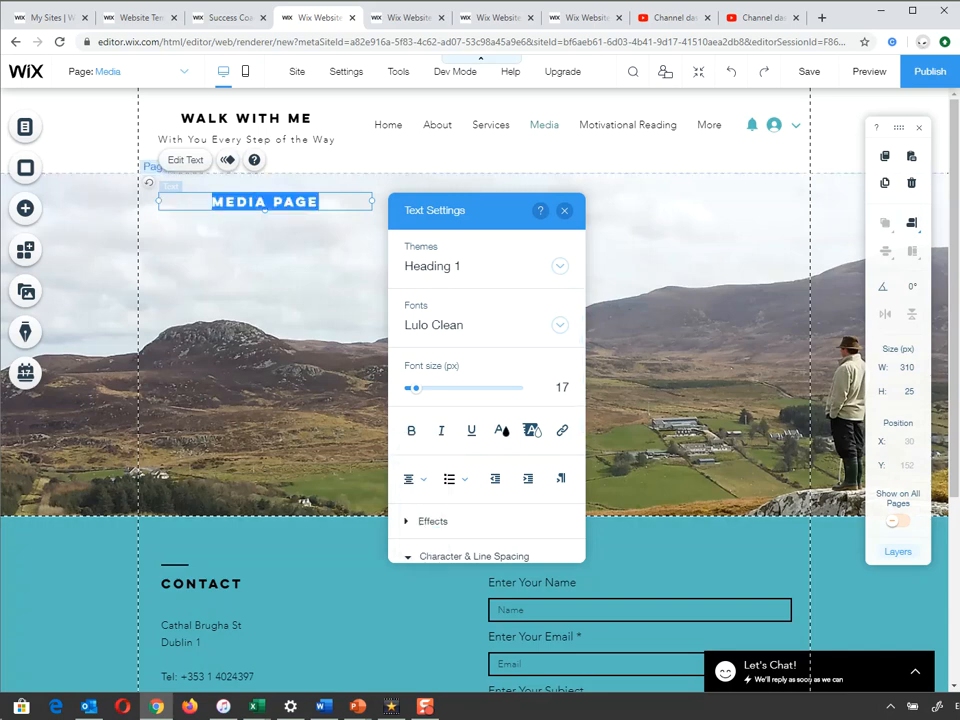
click(350, 240)
Move the "MEDIA PAGE" heading to the page's horizontal centre, at about X 335, Y 156
click(290, 201)
drag(290, 201, 500, 204)
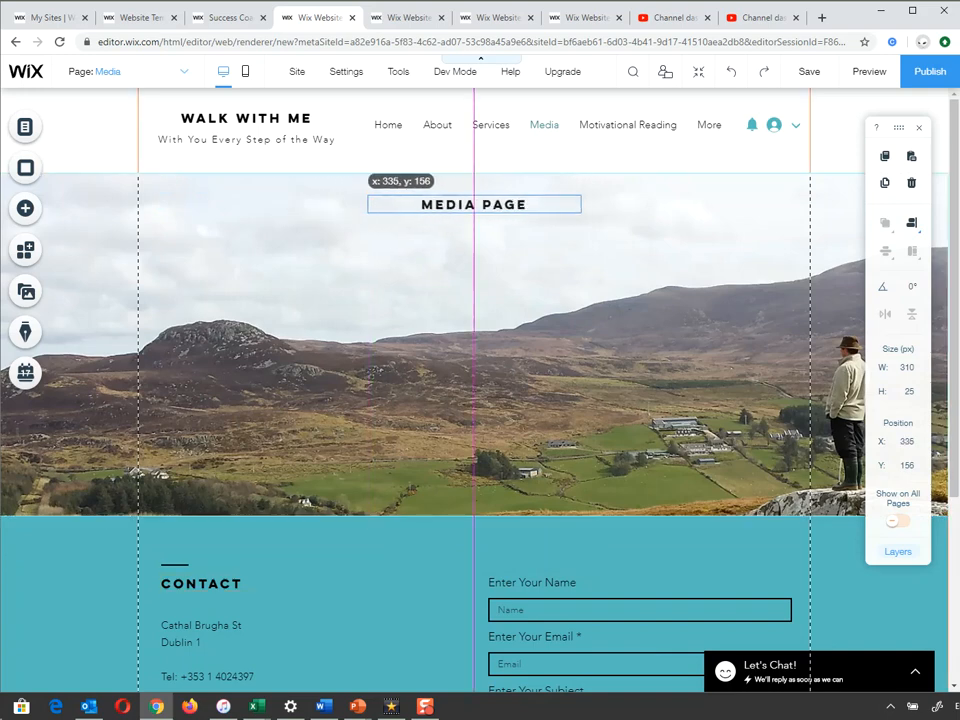
drag(500, 204, 500, 204)
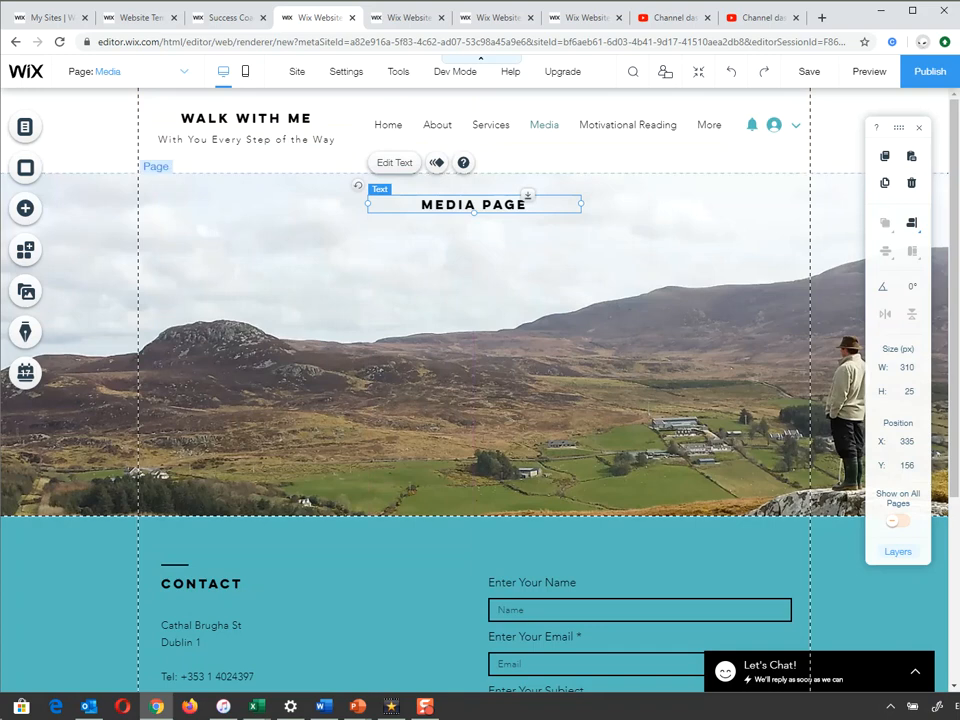
click(527, 190)
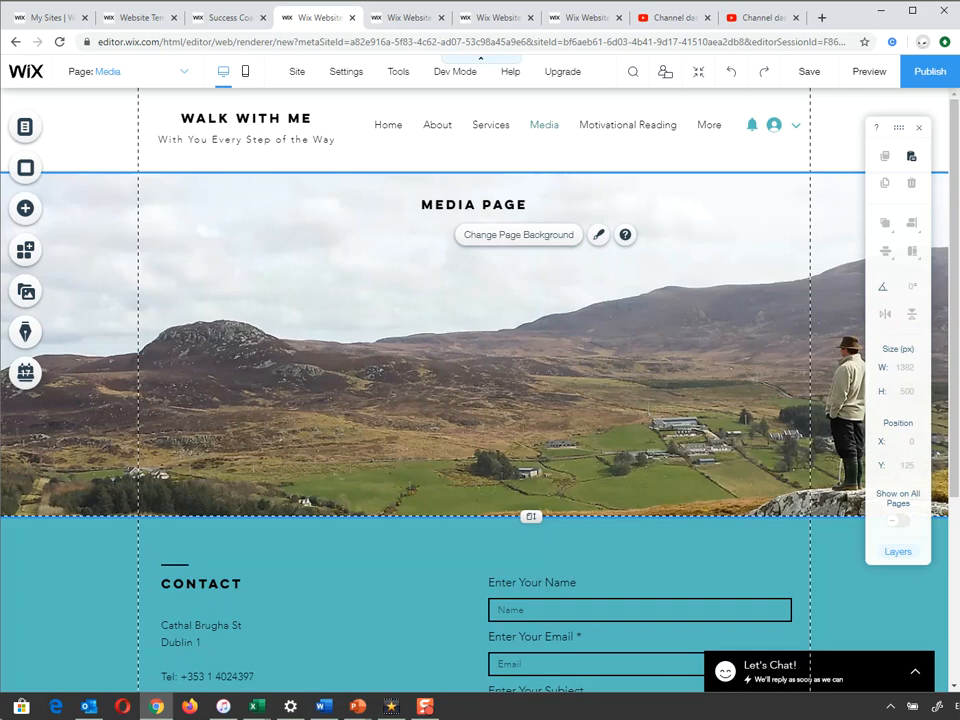
Switch to Word and copy the whole paragraph about Ireland's walking and hiking trails from Walk With Me.docx
click(323, 706)
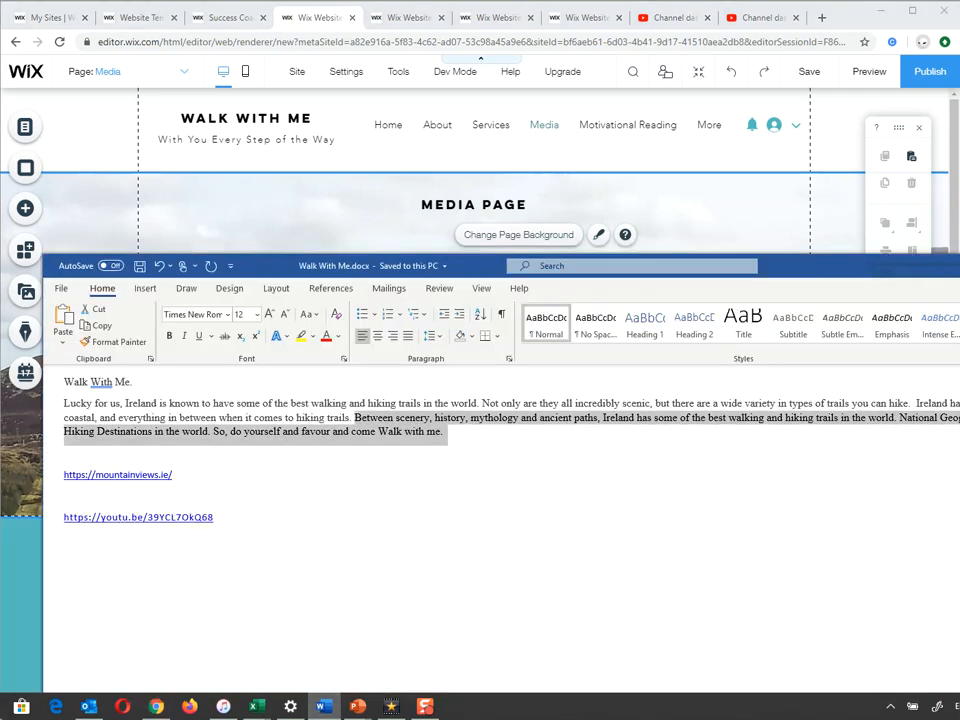
click(441, 416)
triple_click(441, 416)
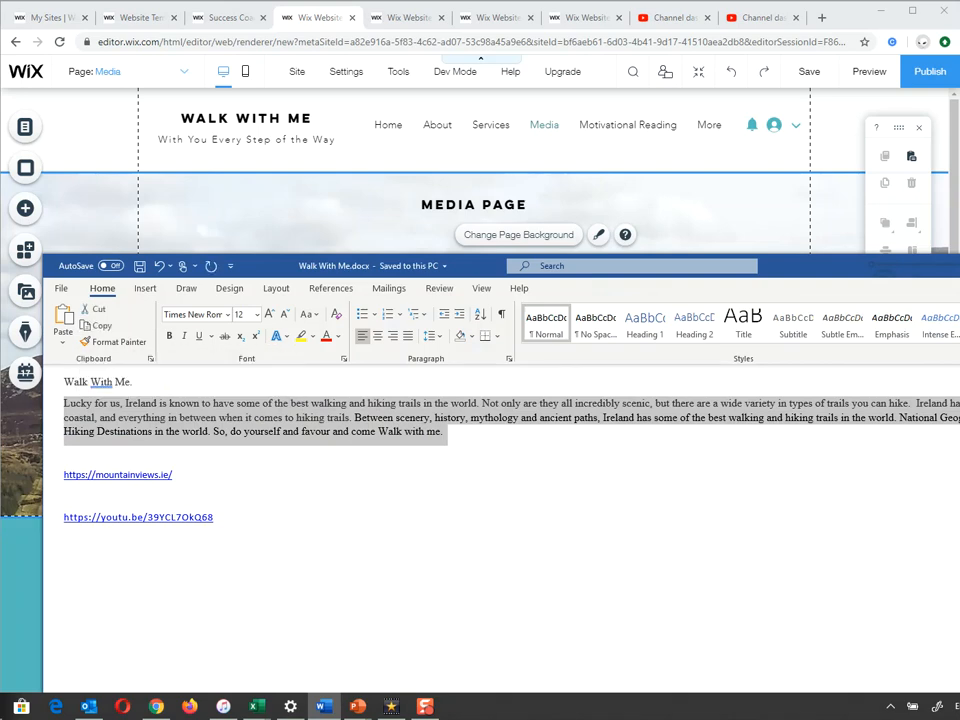
Switch back to the Wix editor and add a Paragraph 1 text element below the heading, filled with the copied paragraph
click(230, 228)
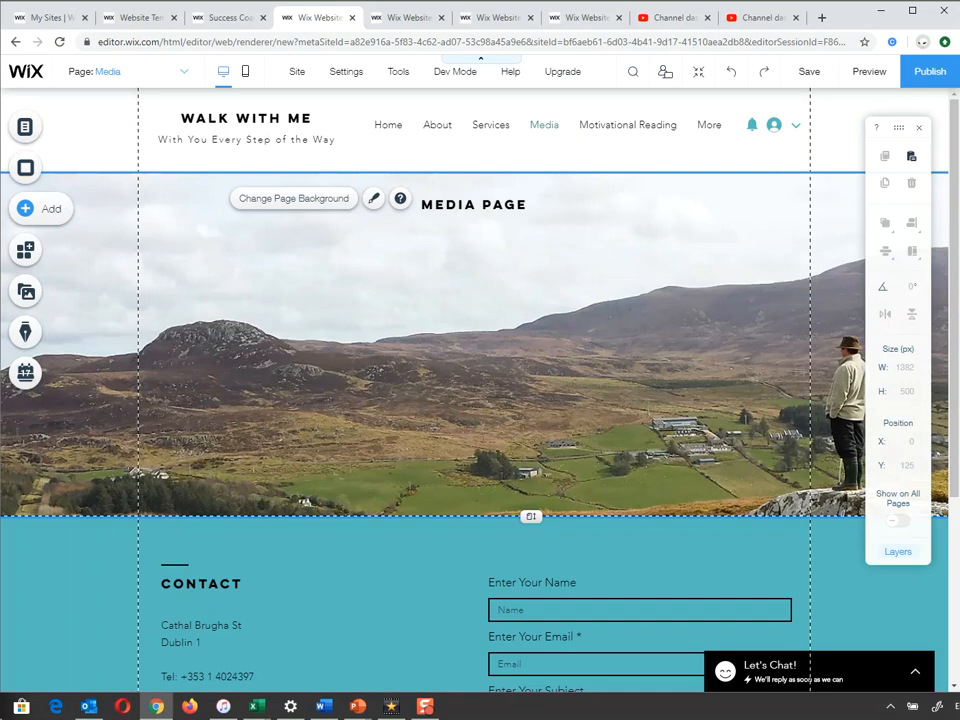
click(25, 208)
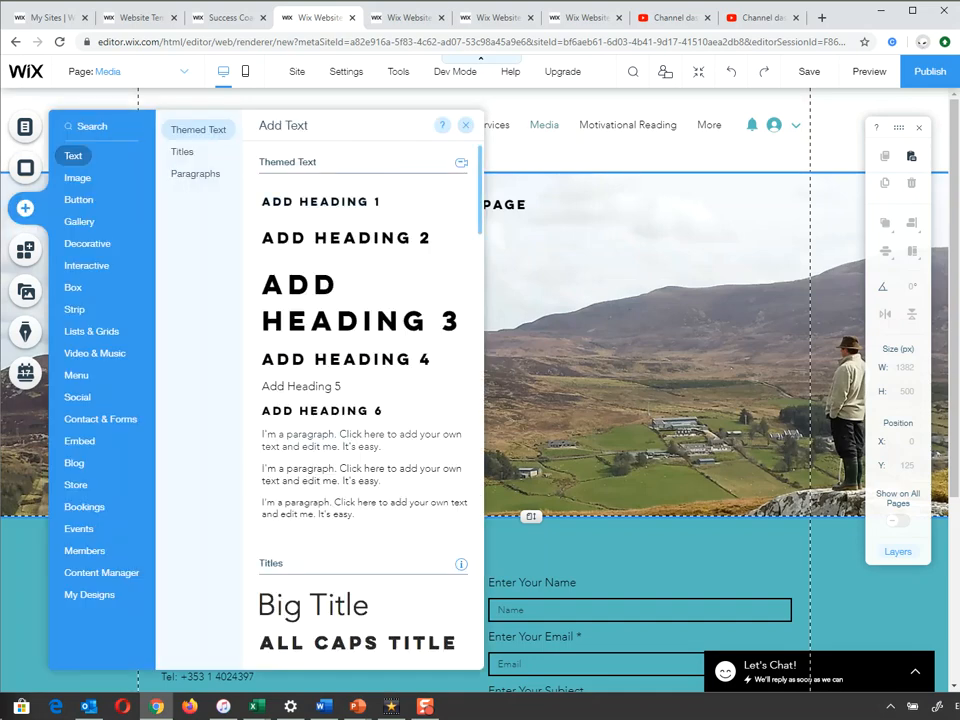
drag(361, 441, 640, 290)
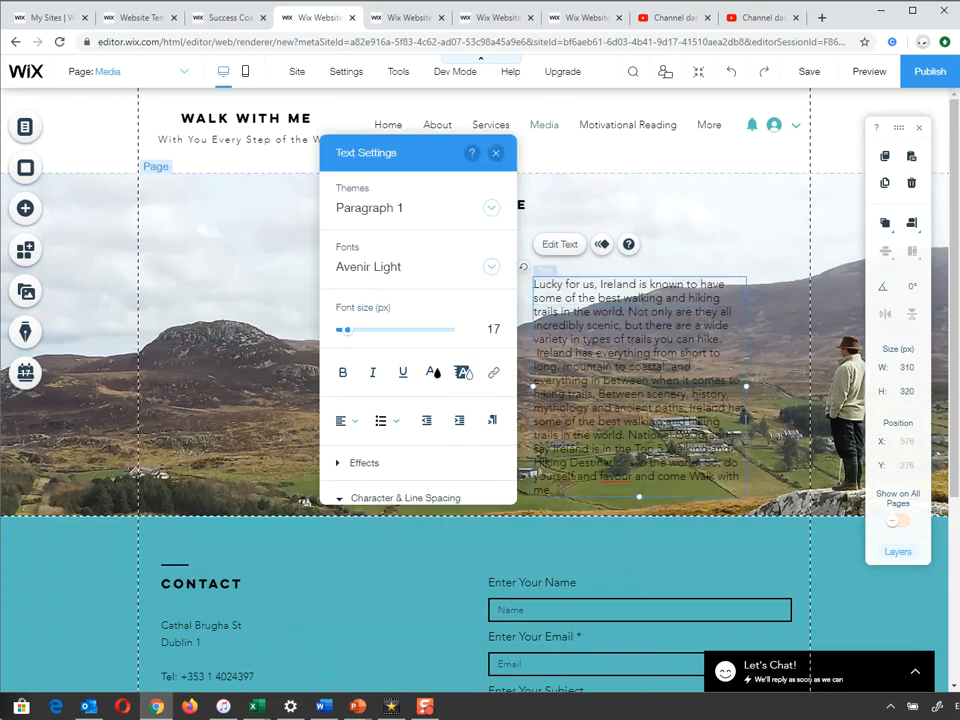
click(495, 153)
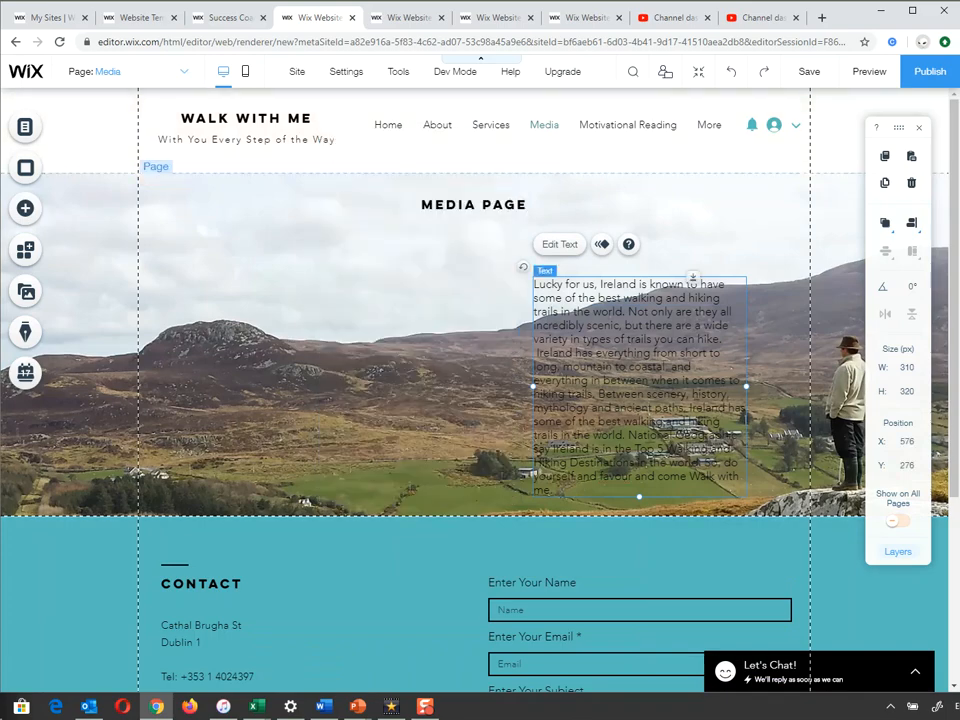
Move the hiking paragraph to about X 25, Y 200 and widen its box to about 955 px, dismissing the save reminder
drag(620, 390, 243, 353)
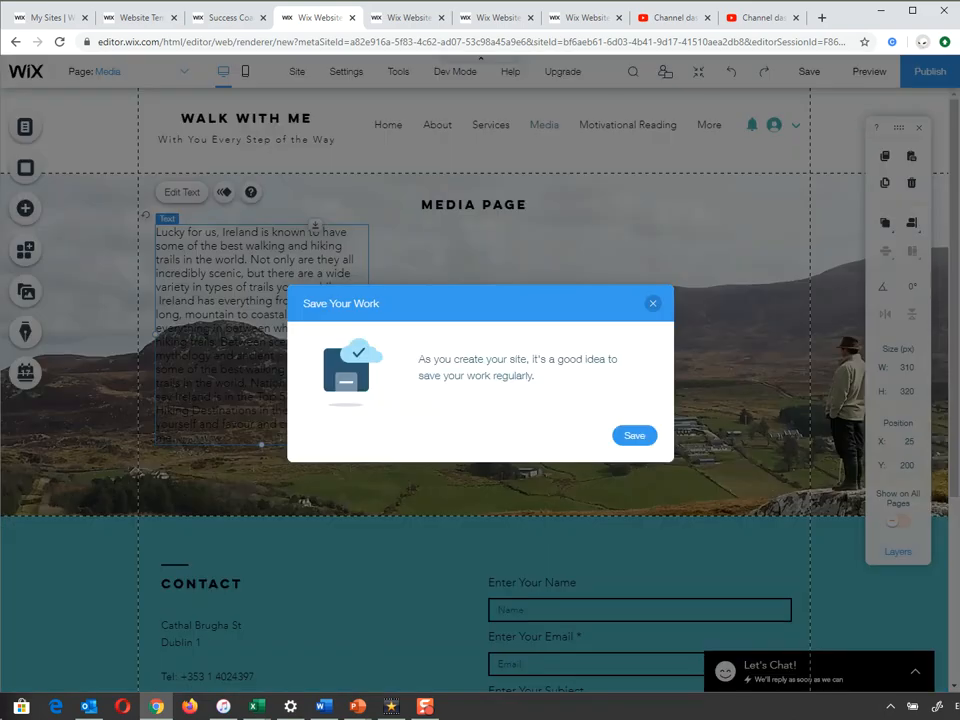
click(652, 303)
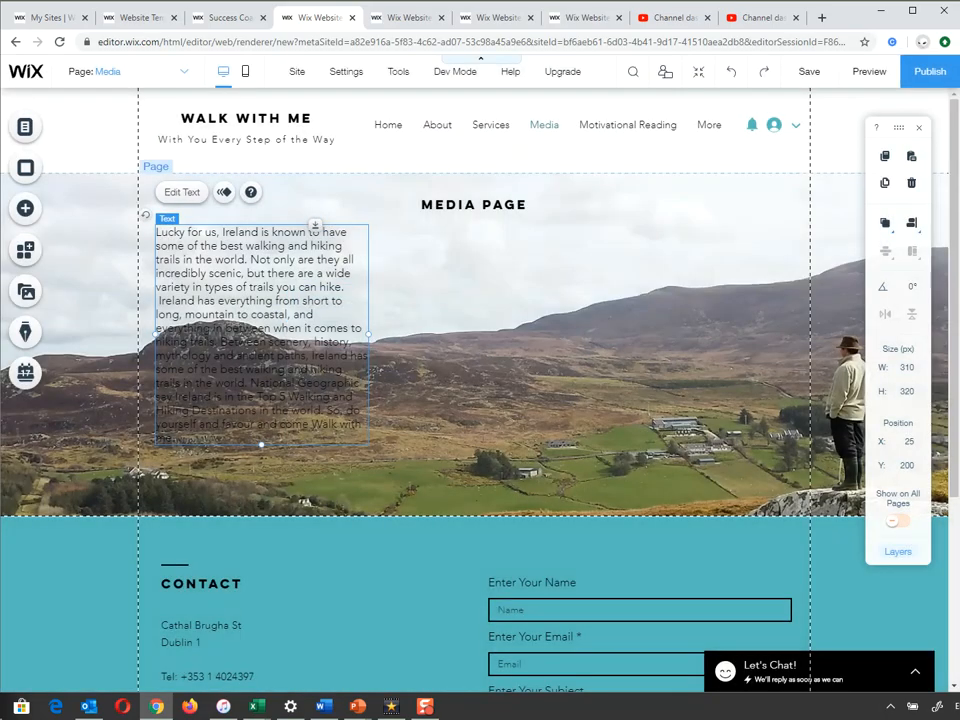
drag(368, 334, 810, 258)
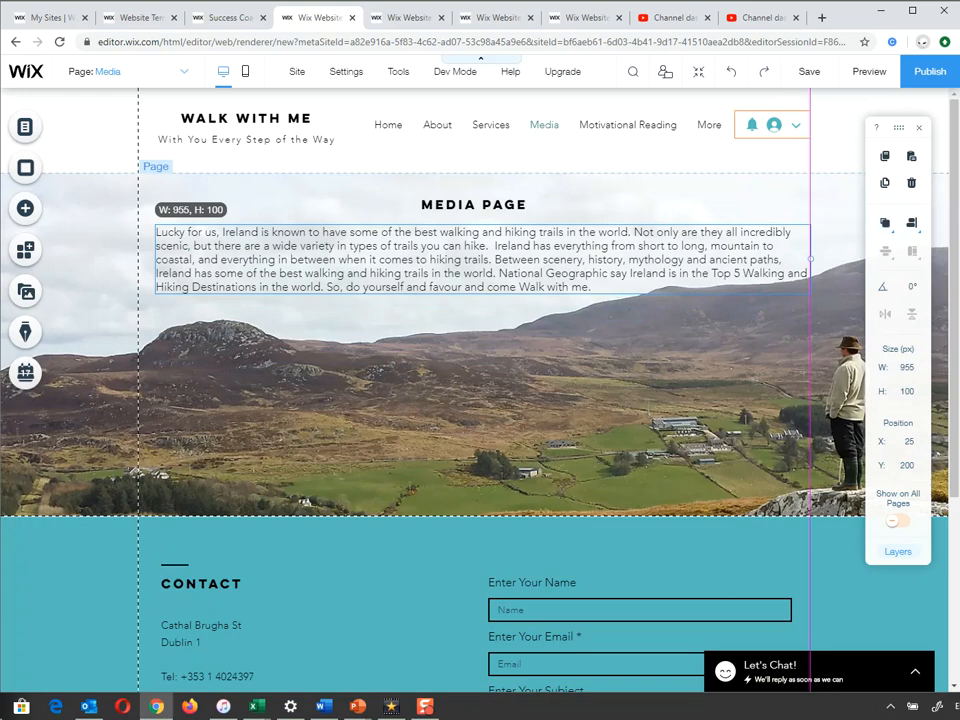
drag(810, 258, 810, 258)
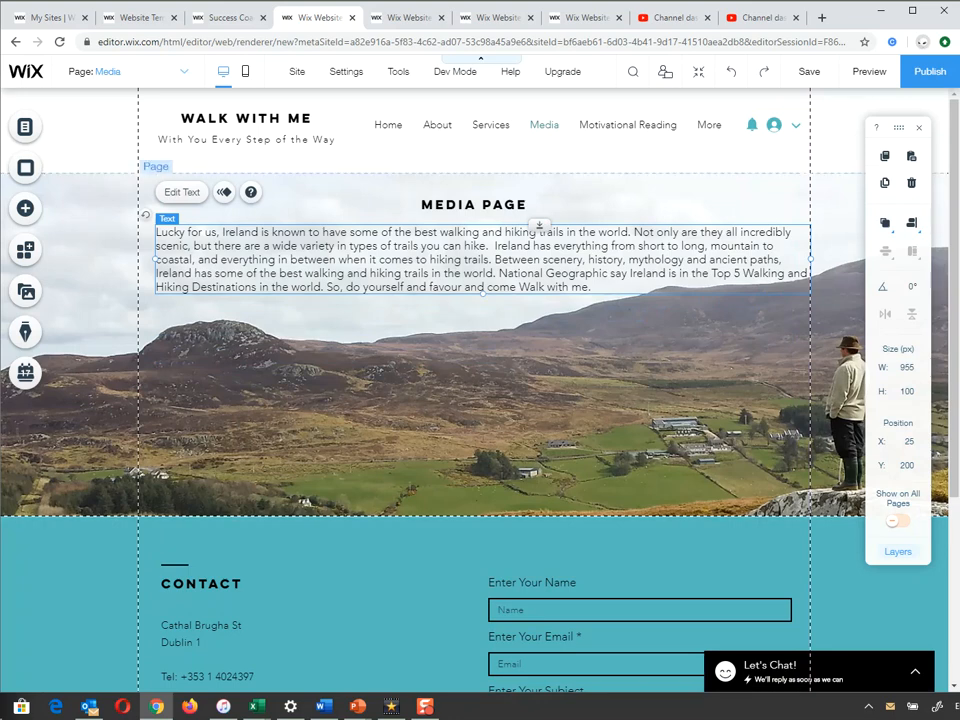
Preview the Media page to check the heading and paragraph over the background, and return to the editor
click(869, 71)
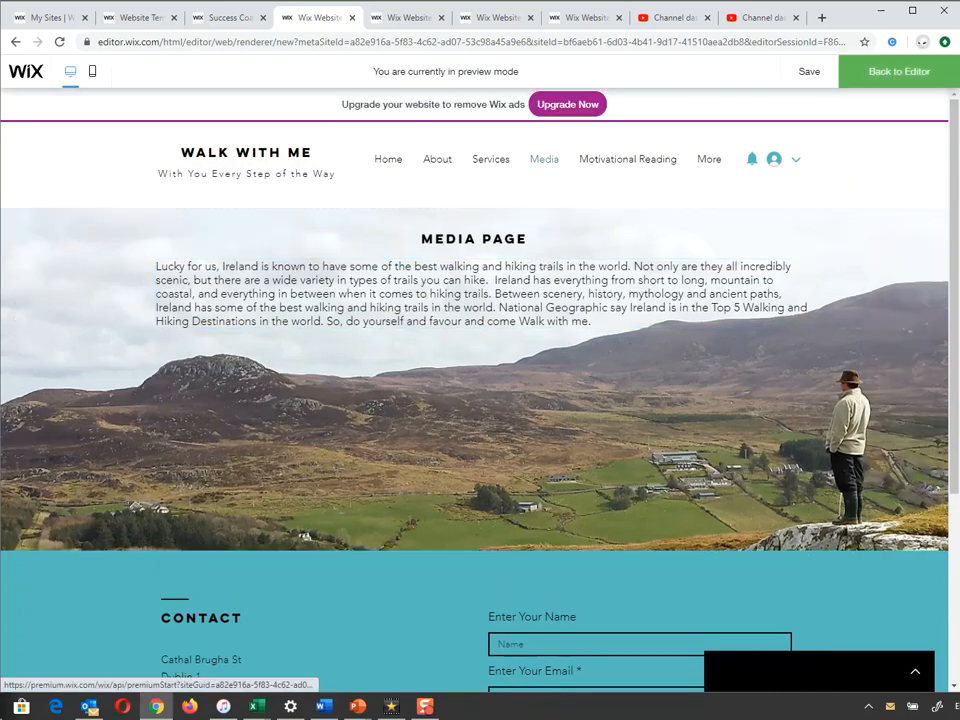
scroll(480, 400, down, 1)
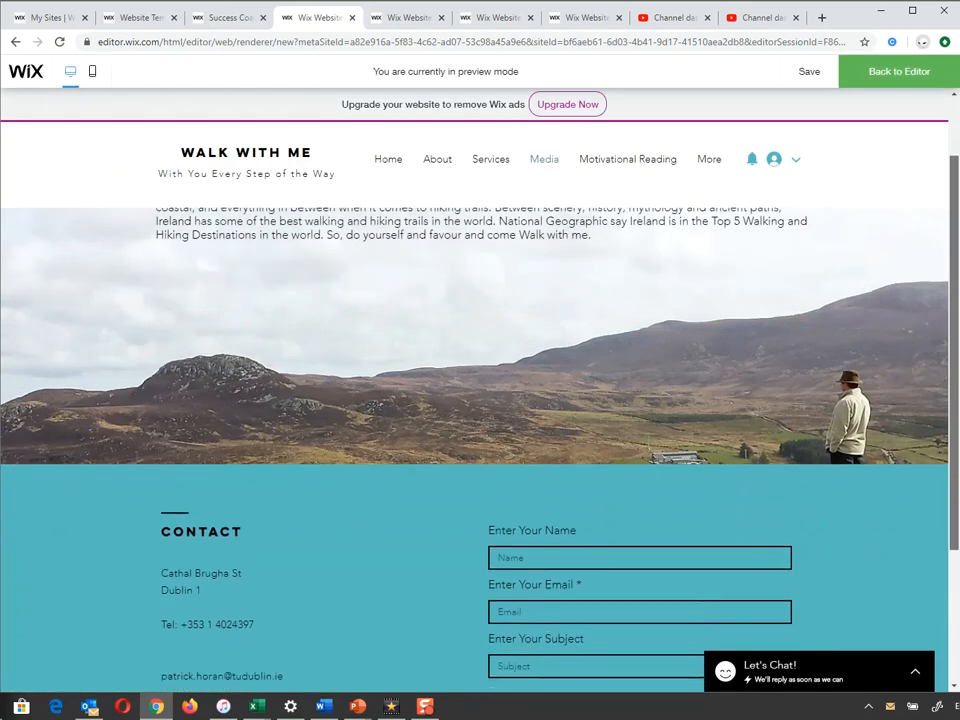
scroll(480, 400, up, 1)
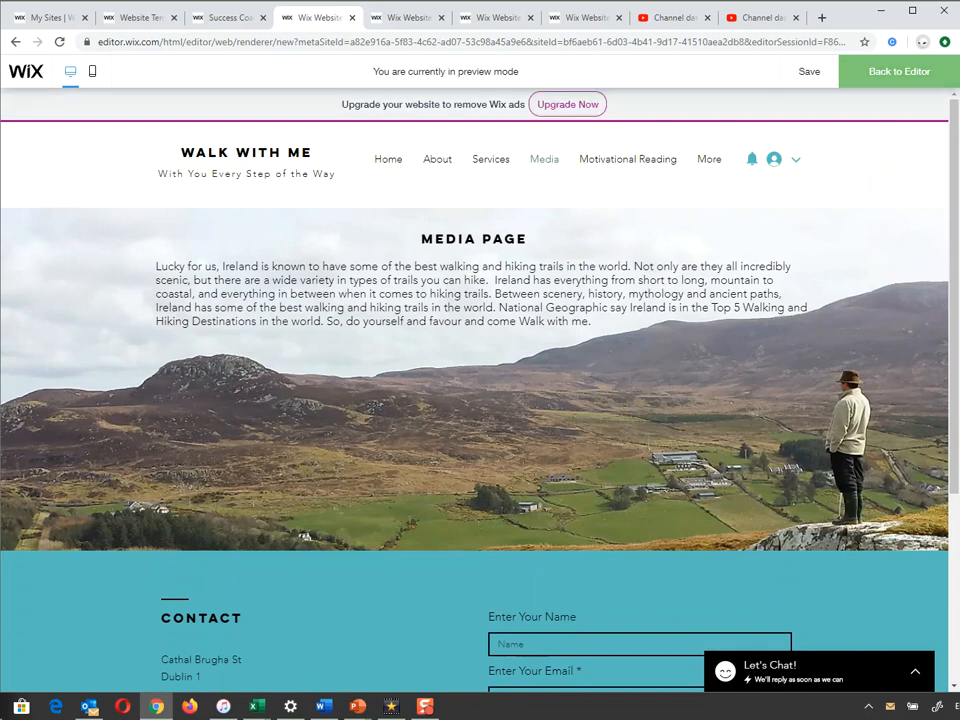
click(899, 71)
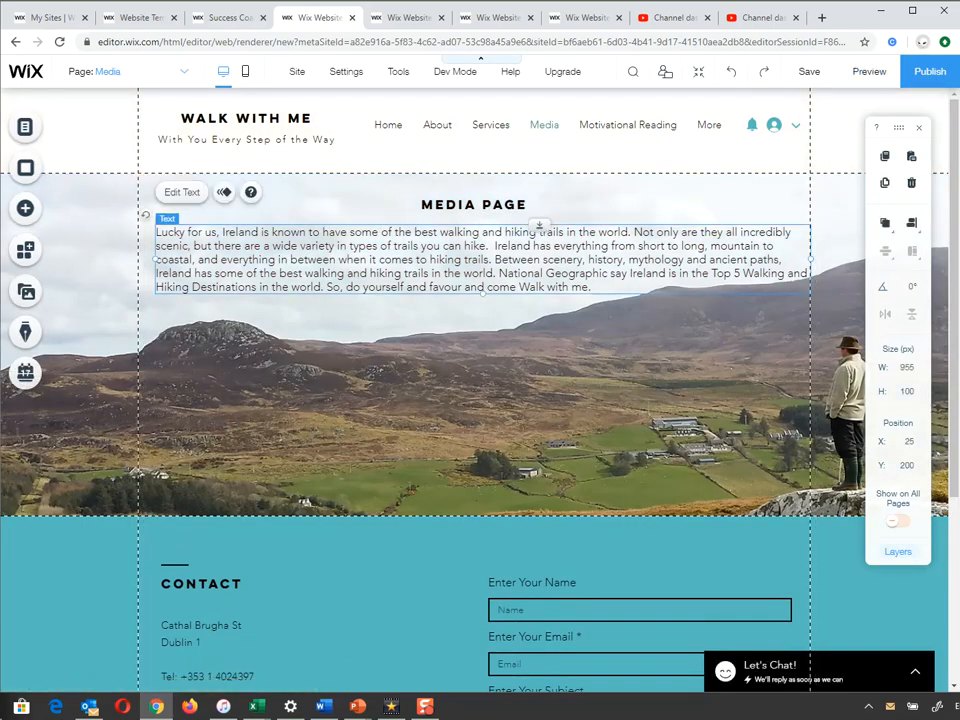
Narrow the hiking paragraph's text box to about 592 px wide
drag(810, 258, 562, 258)
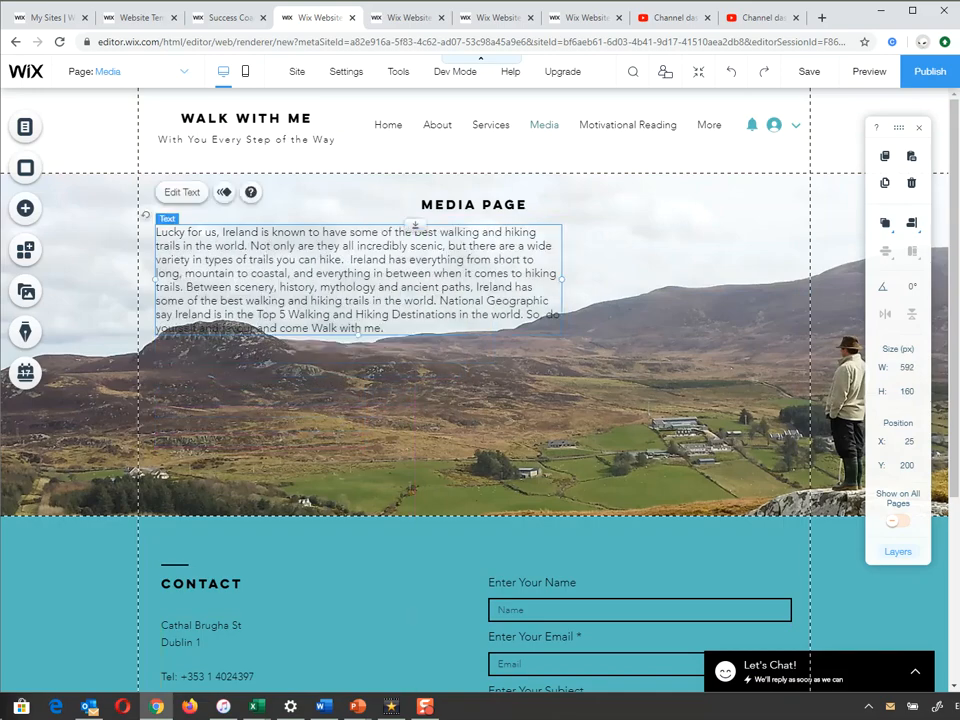
click(181, 192)
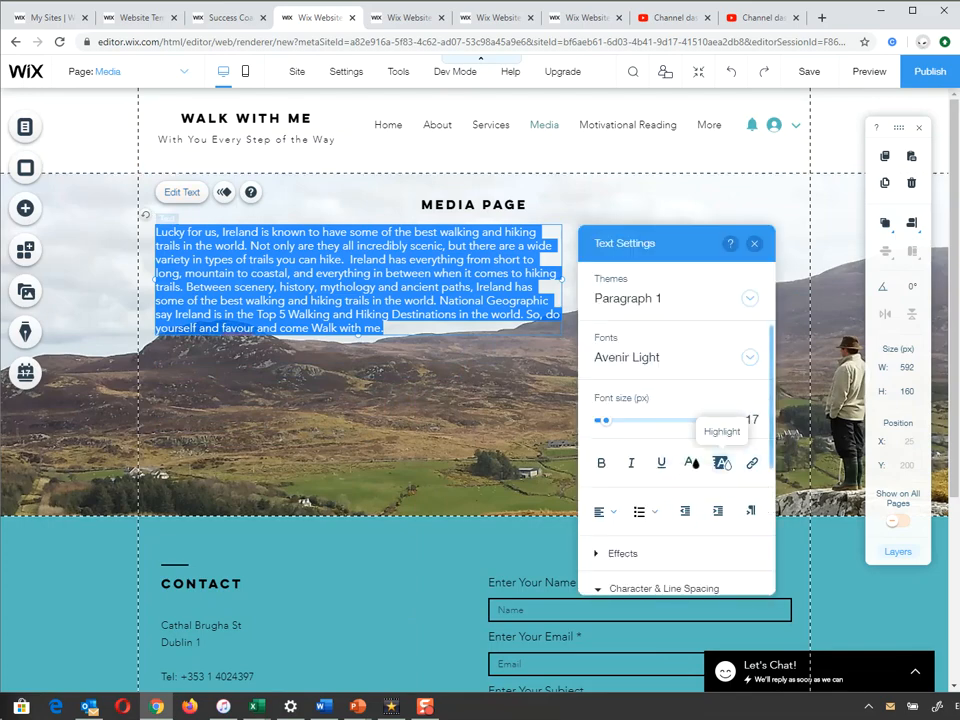
click(722, 463)
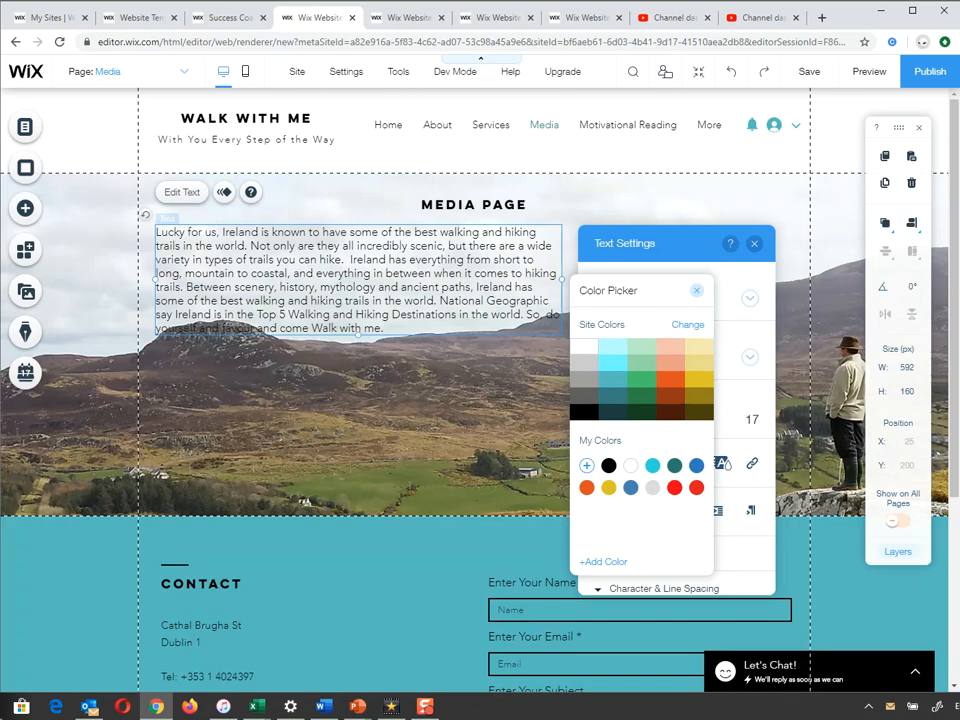
click(696, 290)
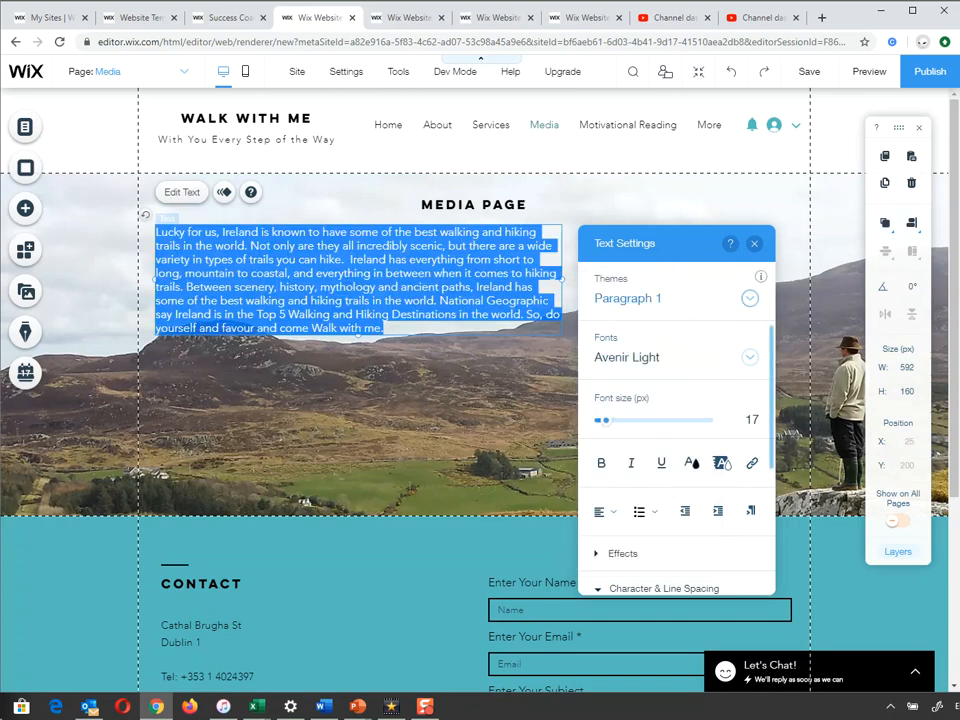
click(455, 352)
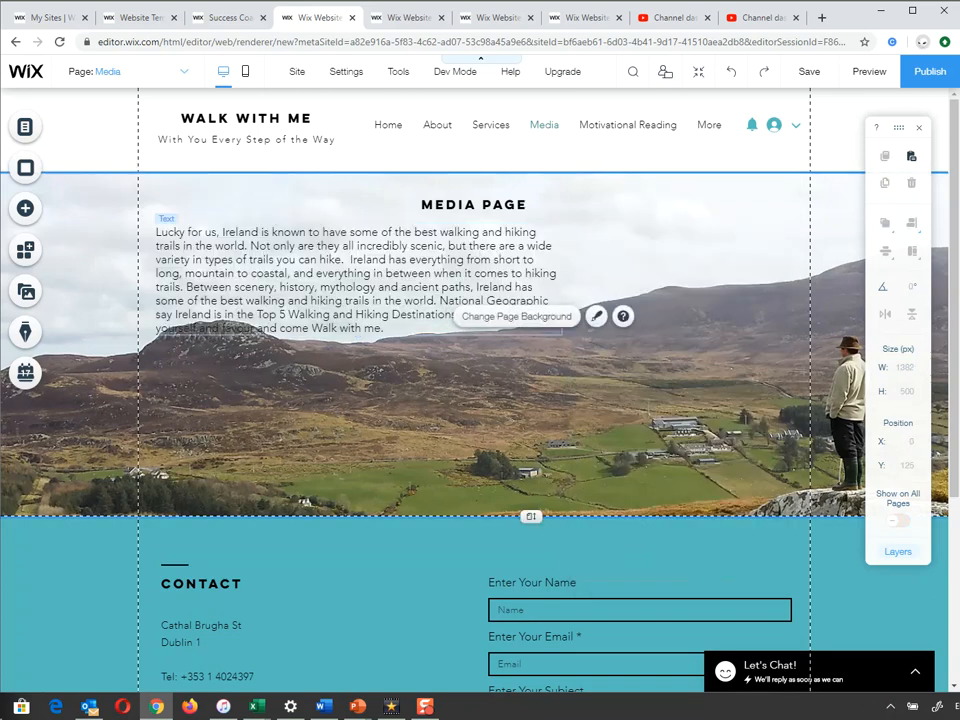
click(358, 279)
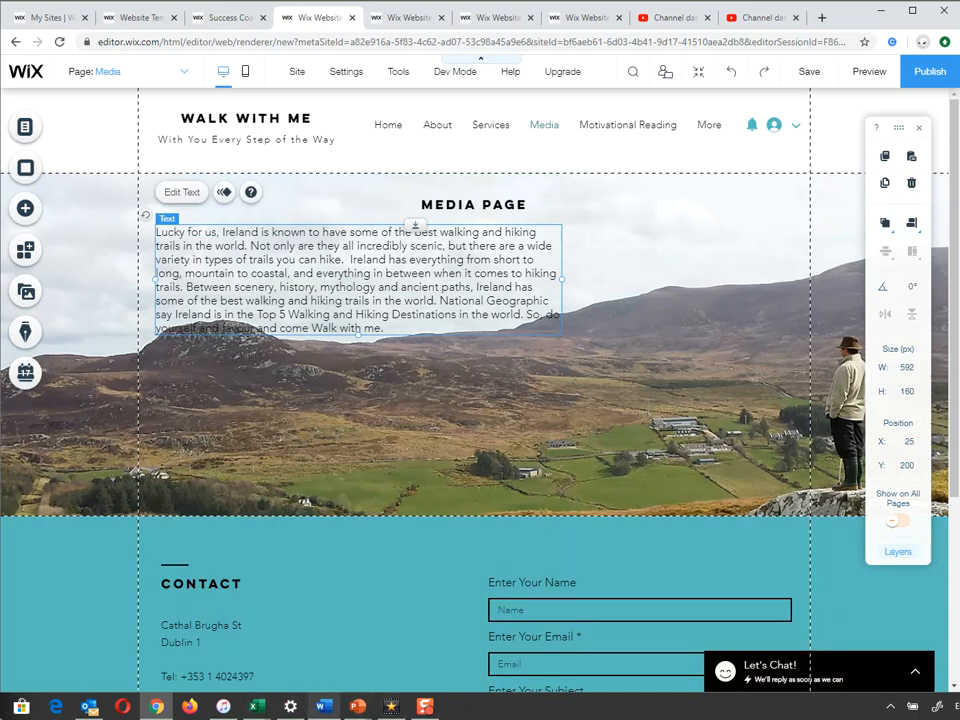
mouse_move(323, 706)
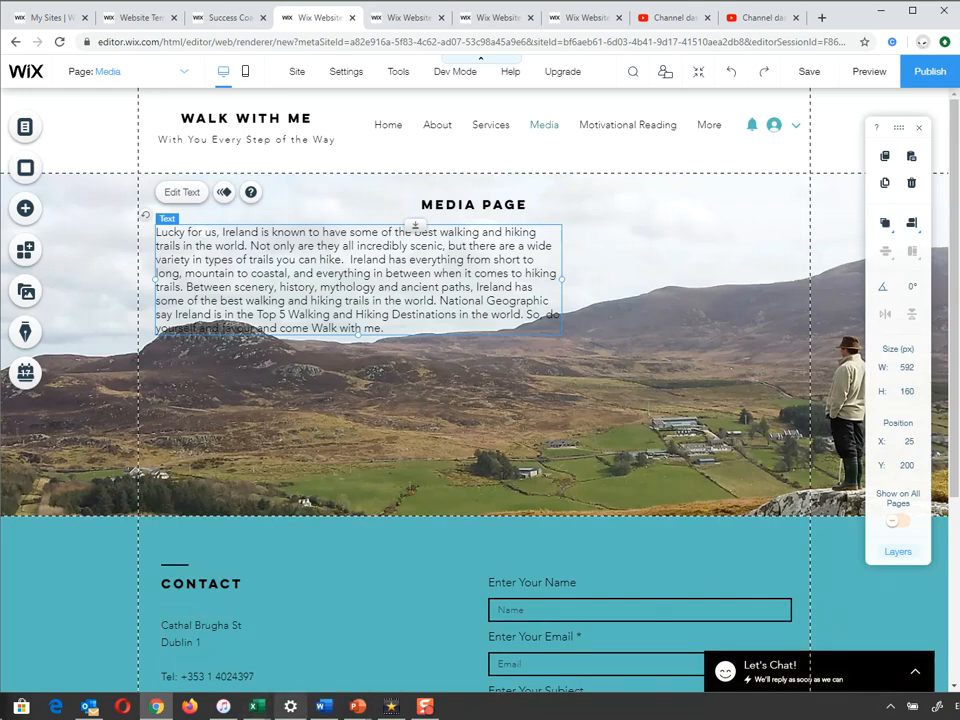
click(323, 706)
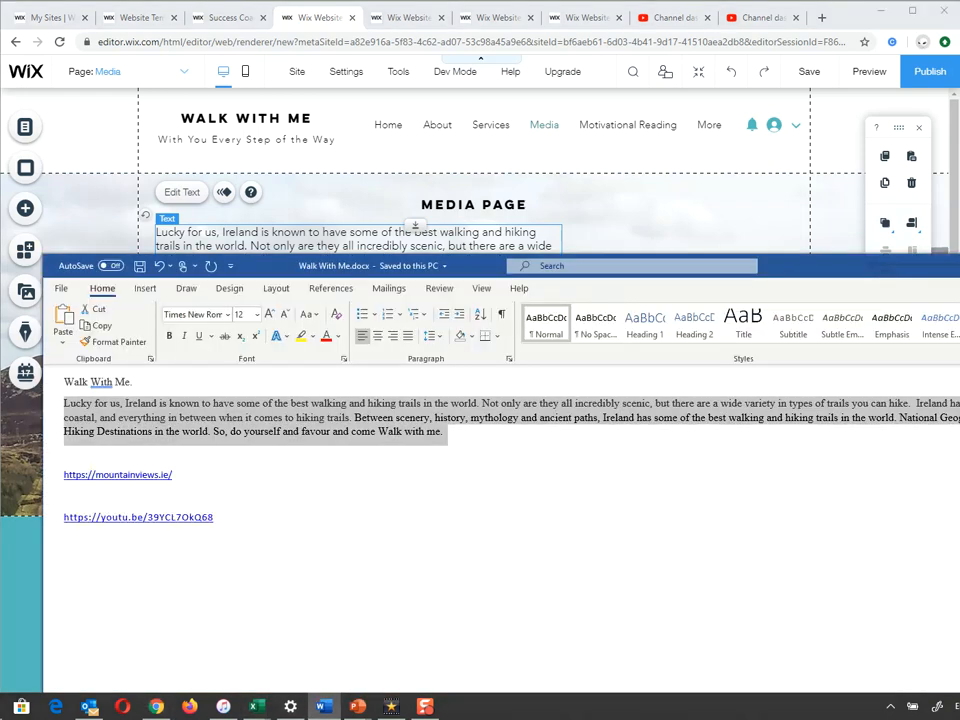
drag(173, 475, 63, 475)
key(ctrl+c)
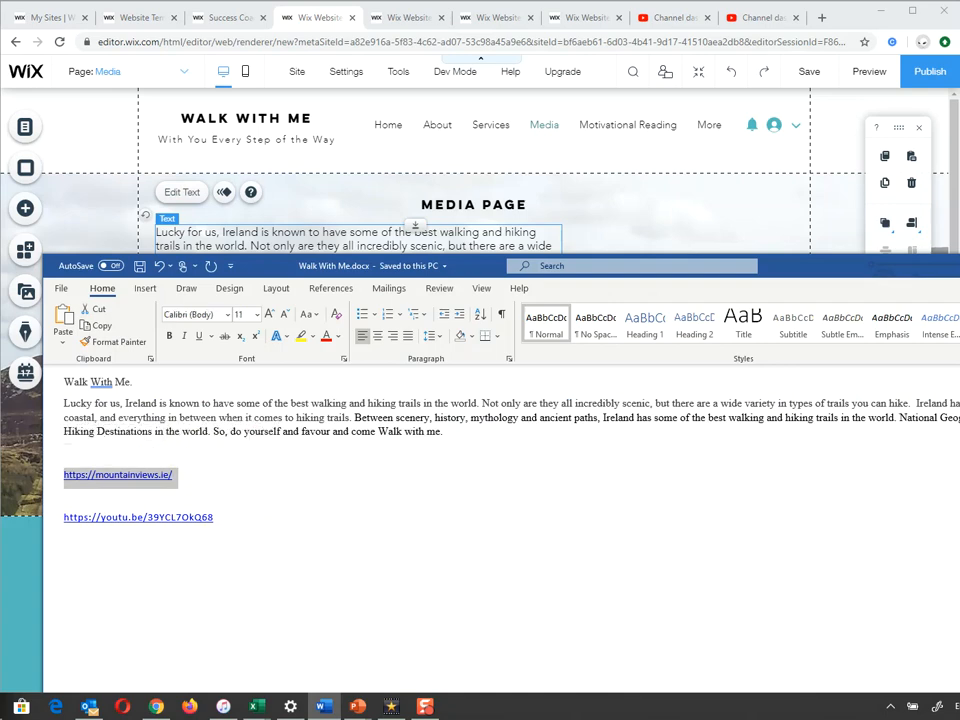
click(473, 204)
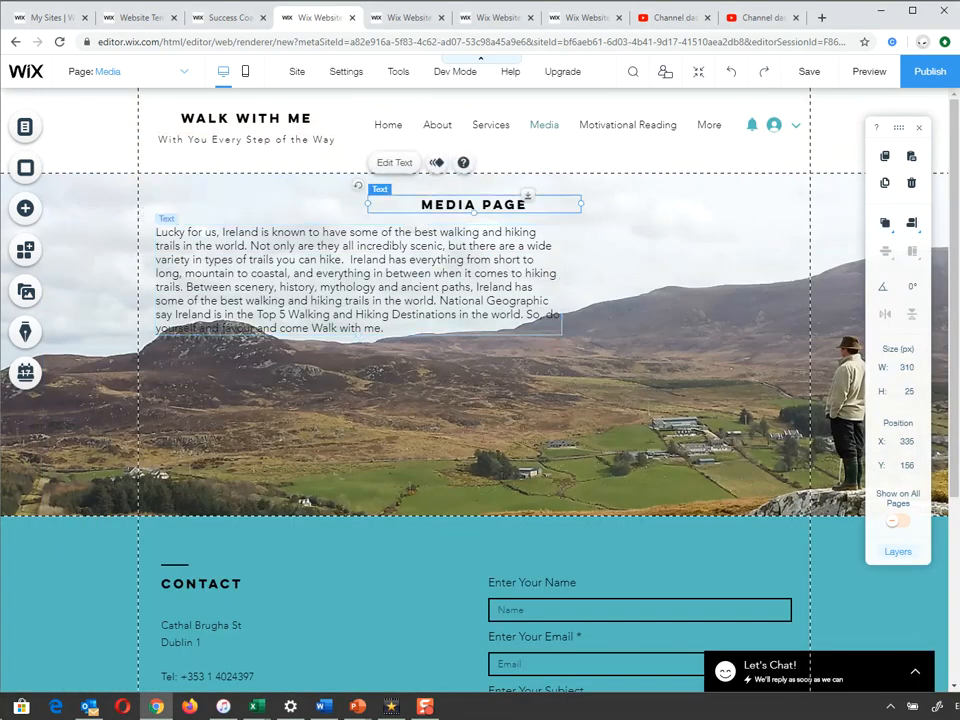
double_click(253, 300)
click(253, 300)
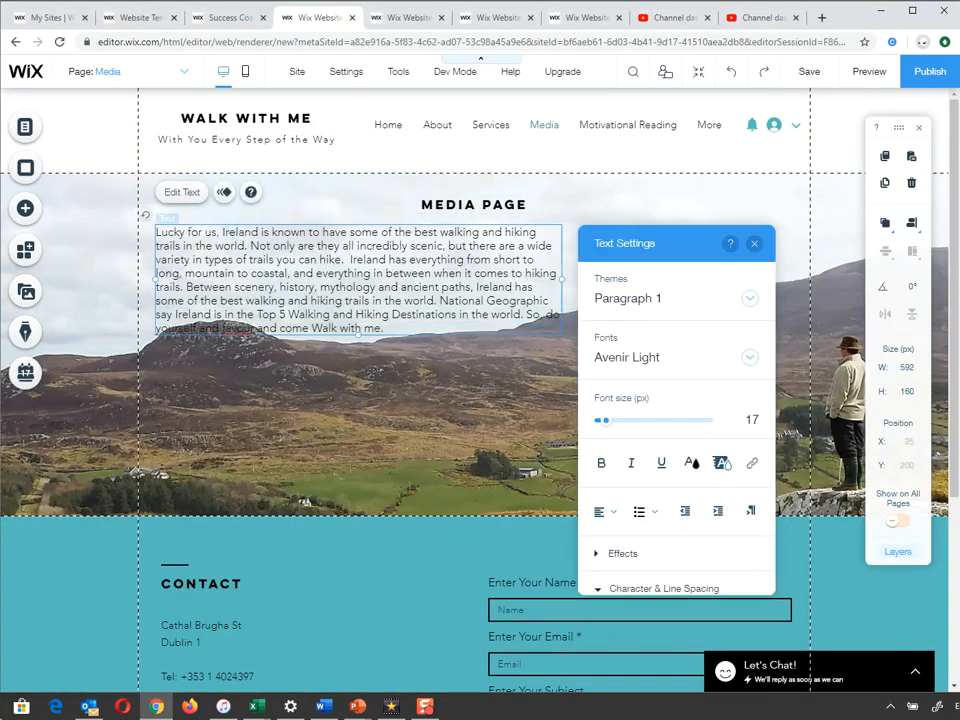
drag(221, 300, 359, 301)
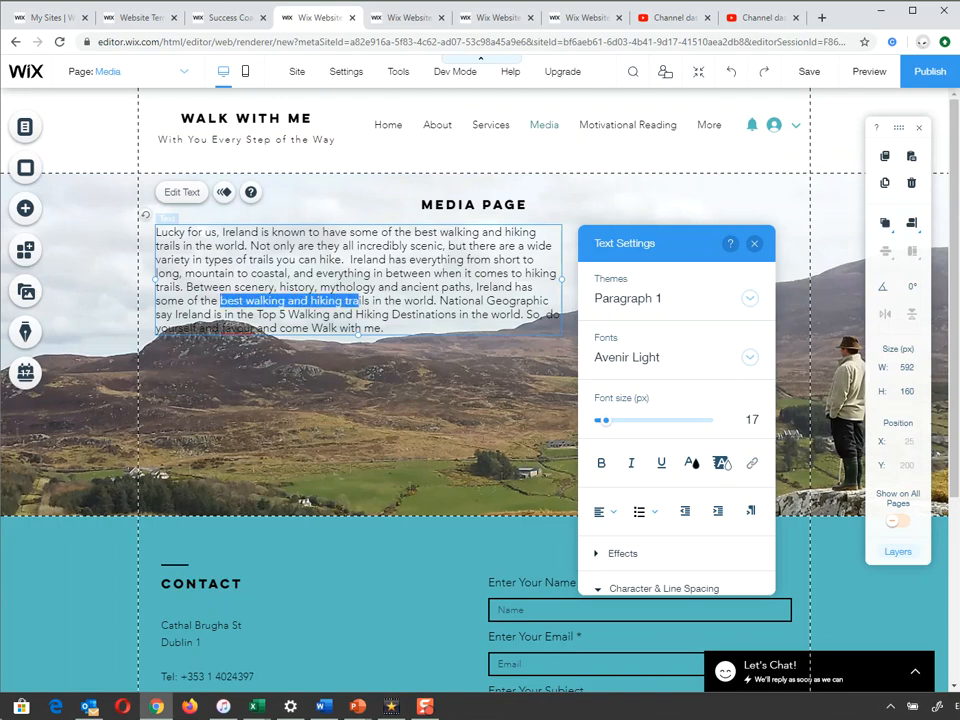
drag(285, 273, 349, 259)
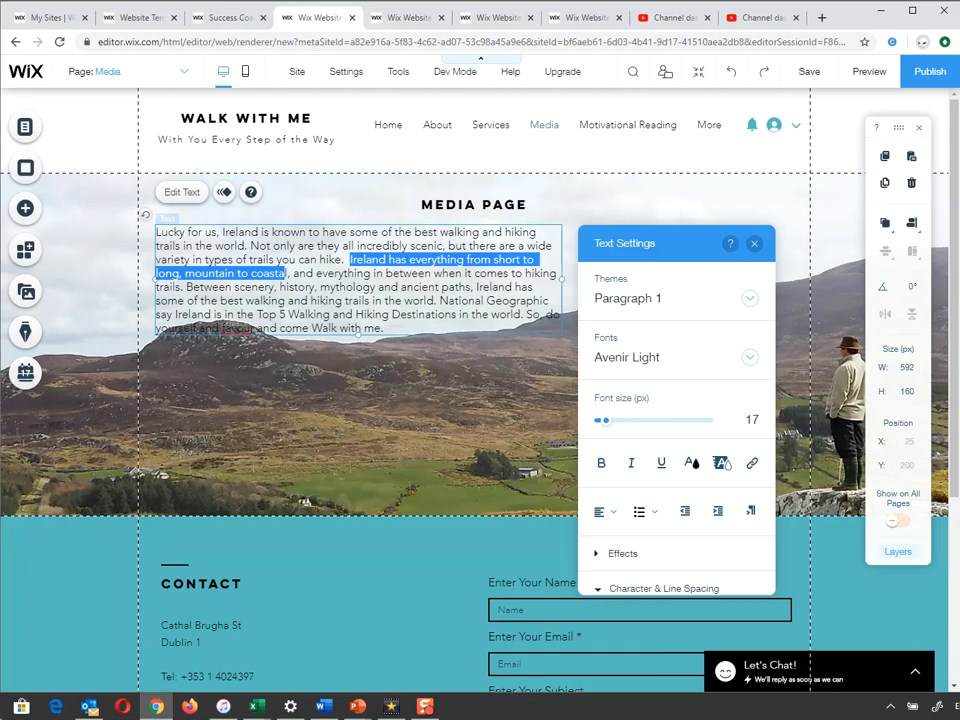
drag(181, 287, 524, 273)
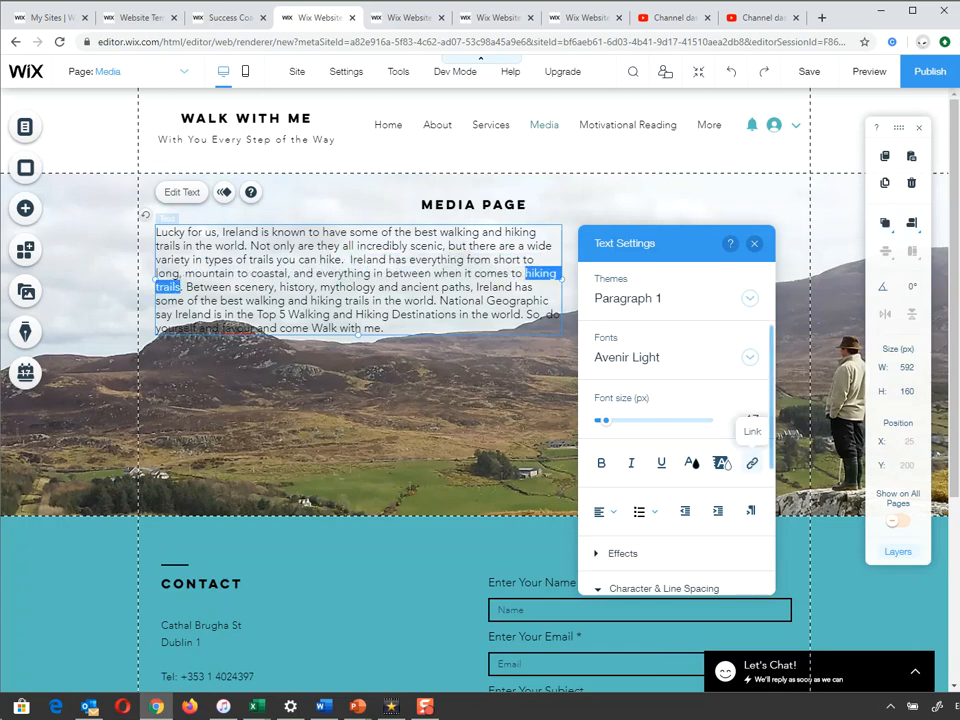
click(752, 462)
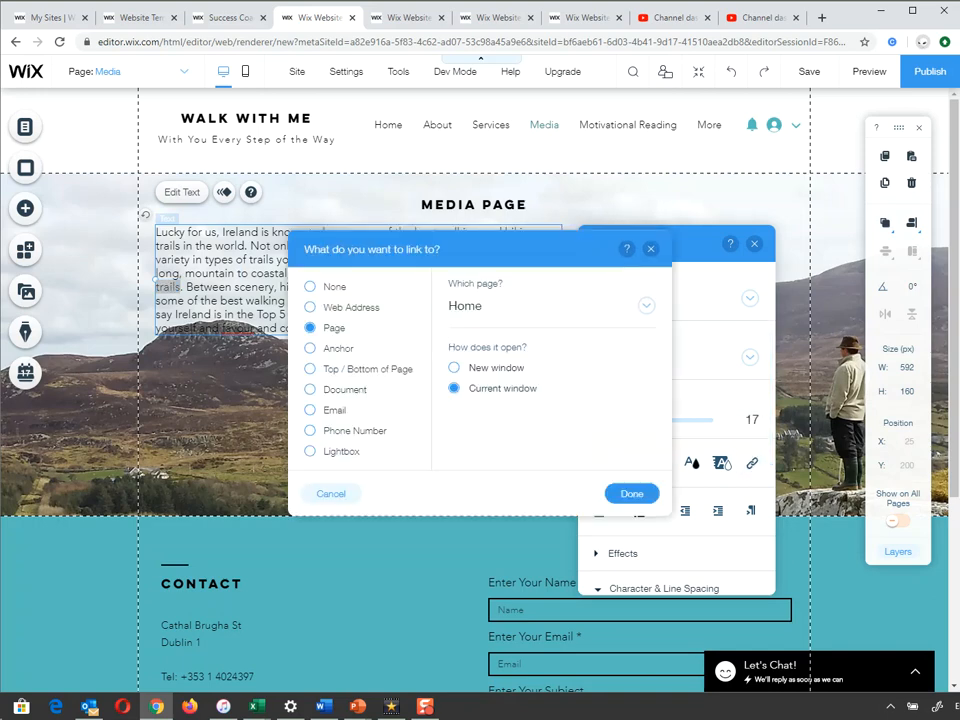
drag(400, 249, 614, 132)
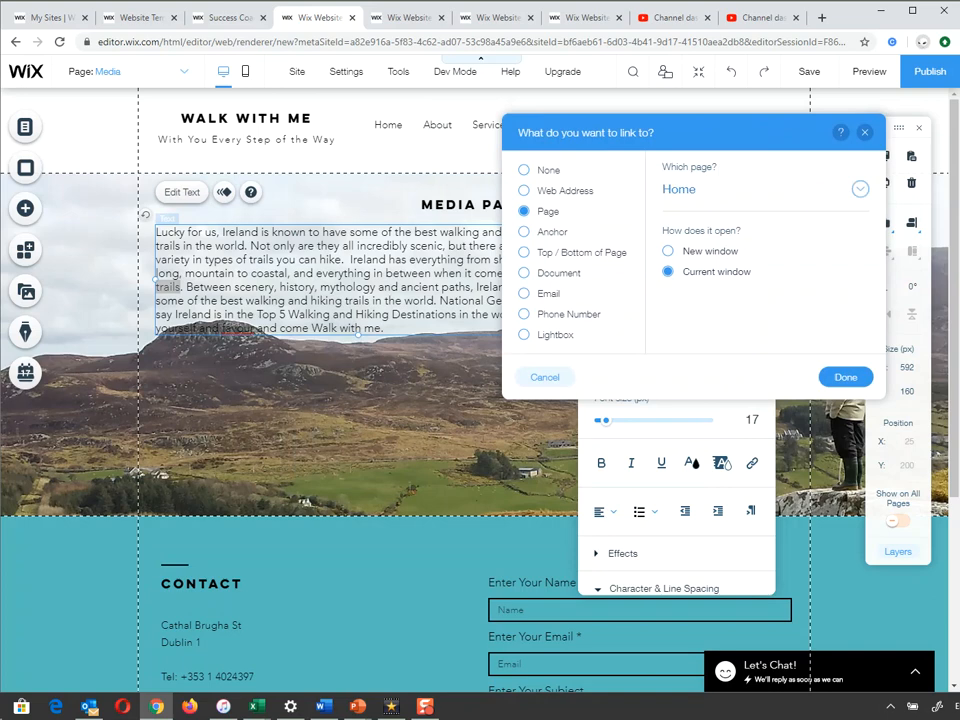
click(760, 189)
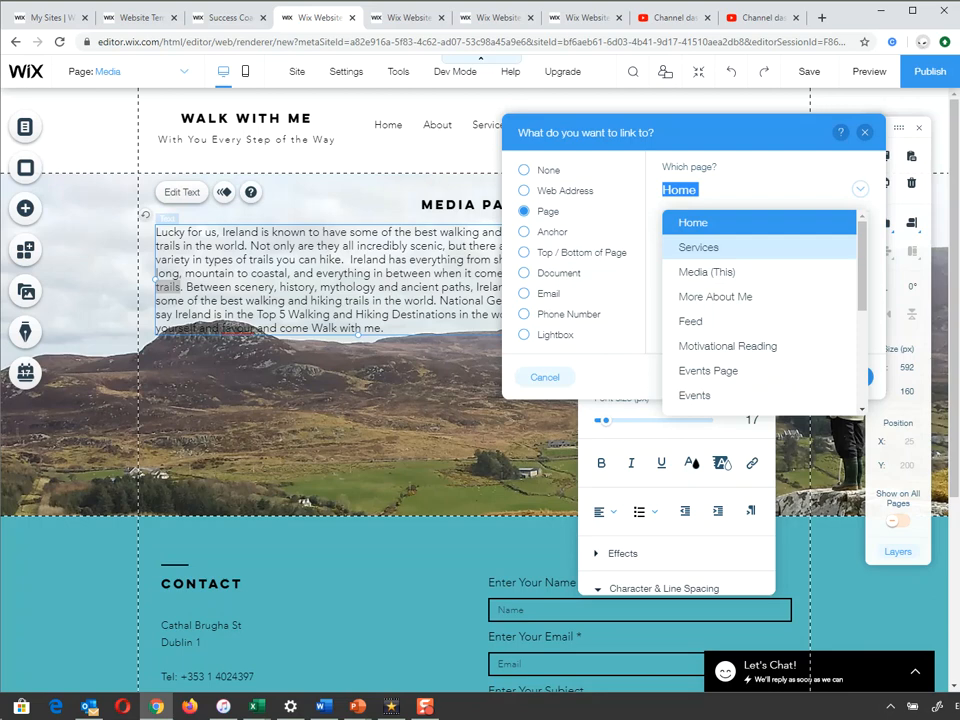
click(693, 222)
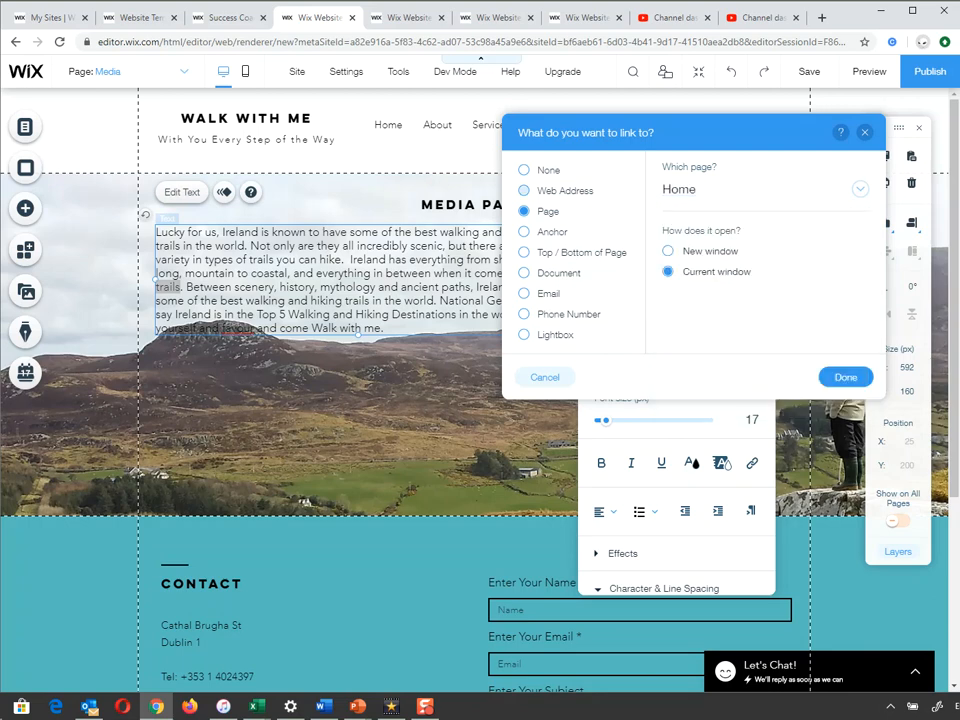
click(524, 190)
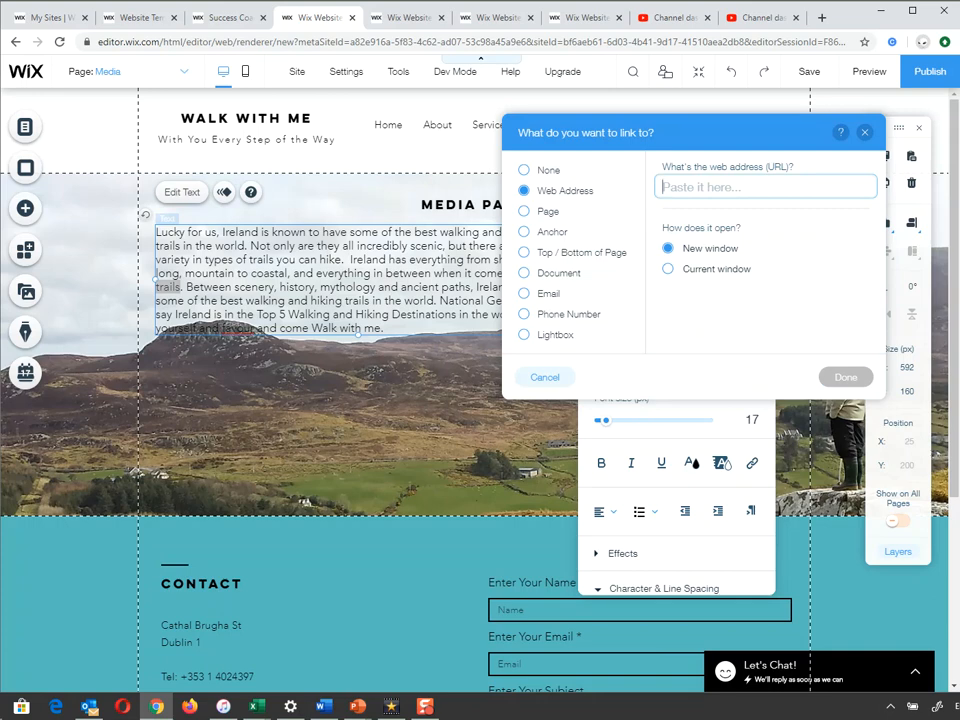
key(ctrl+v)
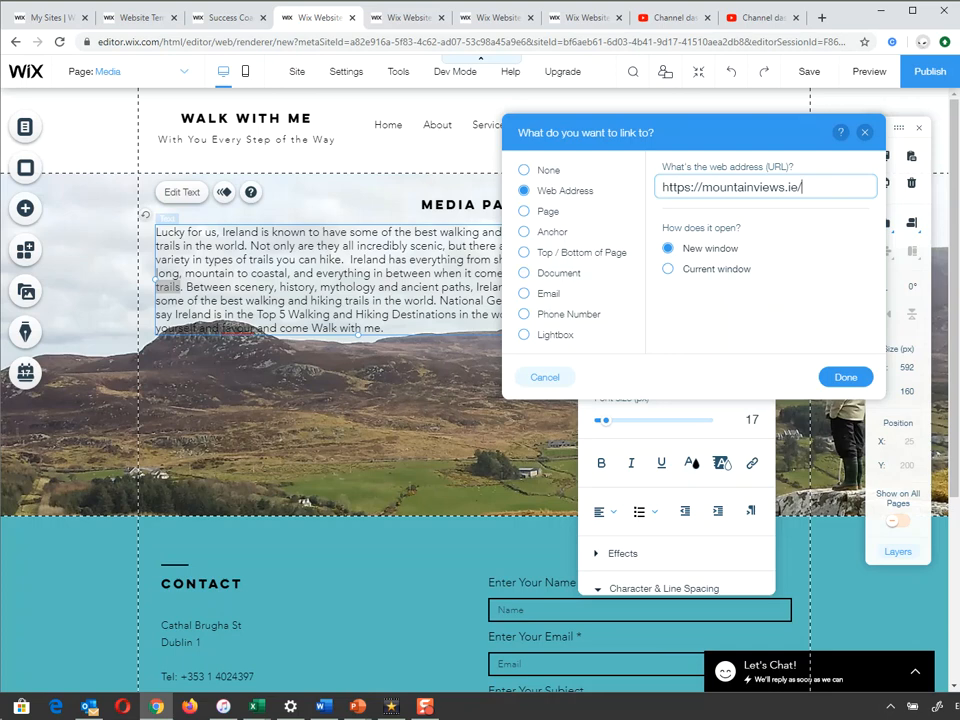
key(Return)
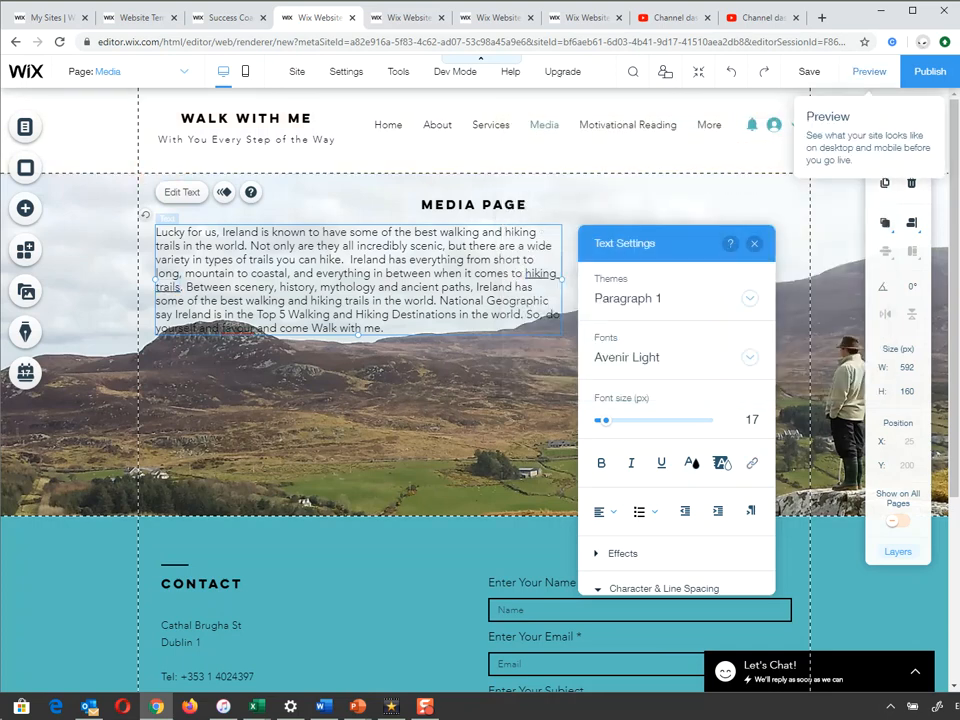
Preview the Media page, test the "hiking trails" link, and return to the editor
click(869, 71)
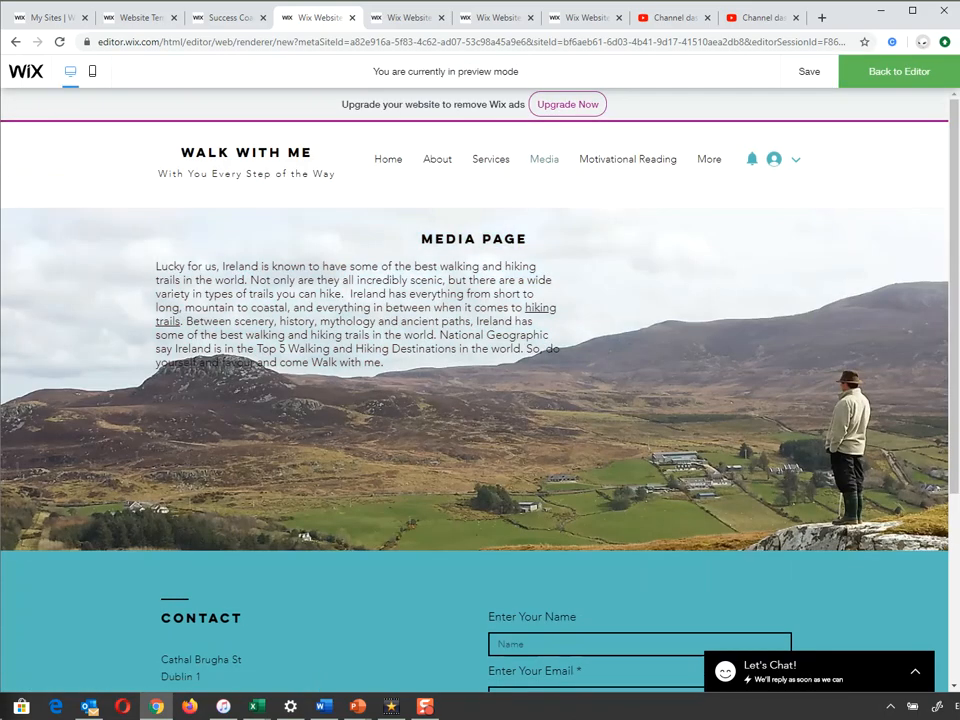
click(540, 308)
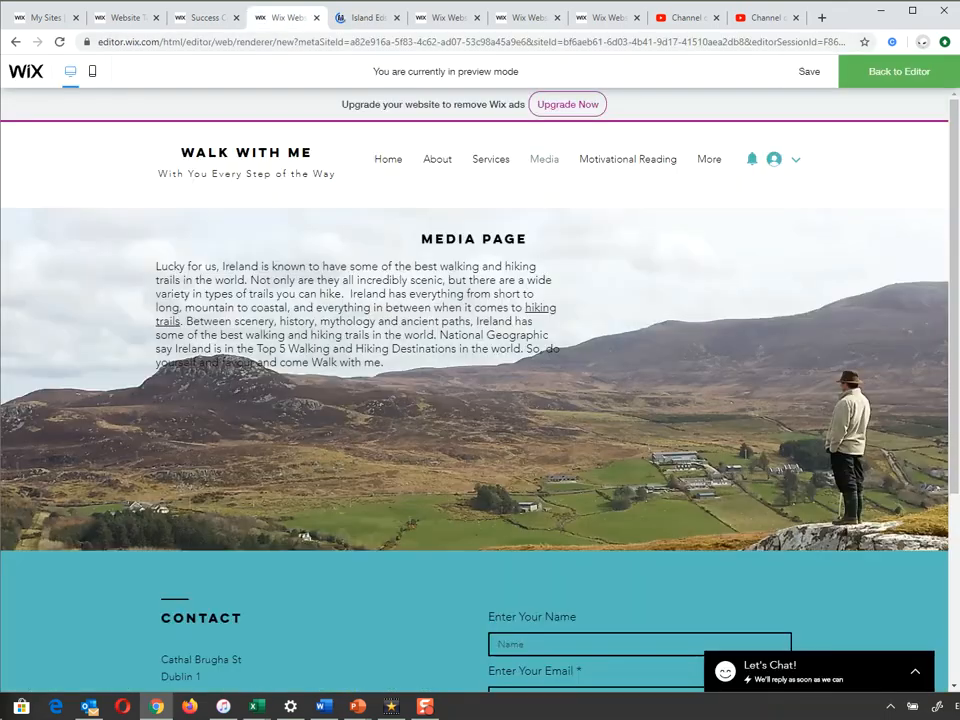
key(ctrl+shift+Tab)
click(898, 71)
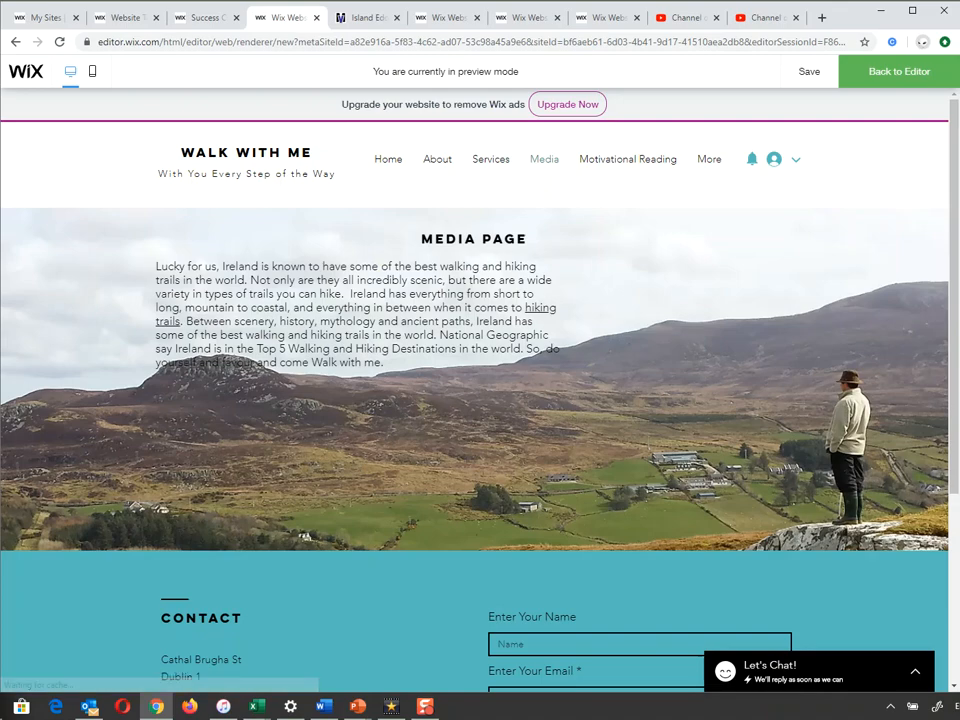
click(357, 280)
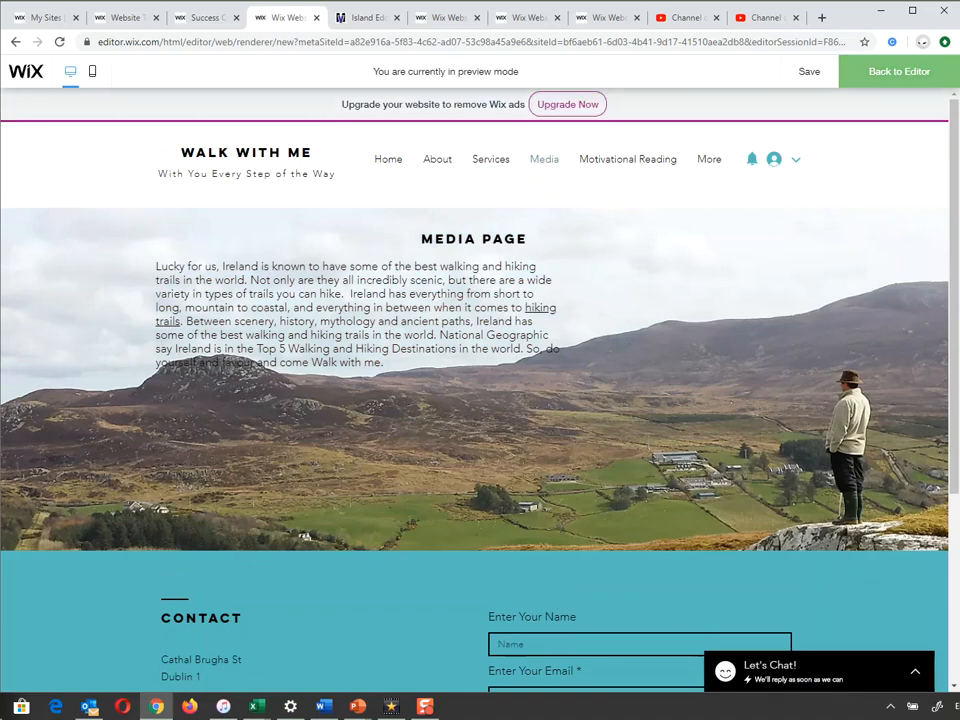
click(898, 71)
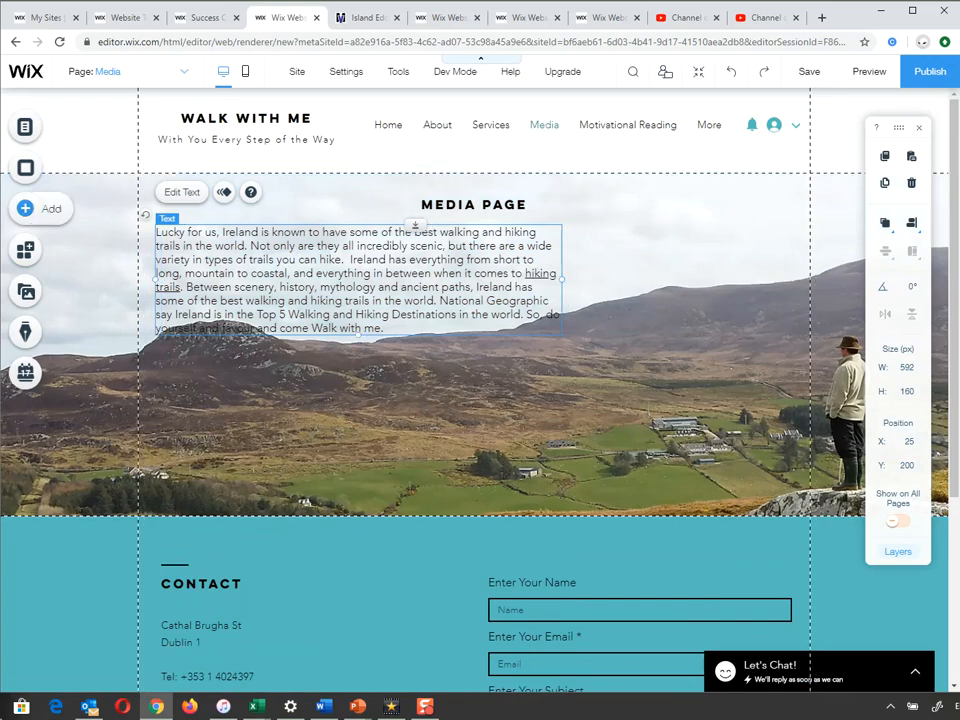
Browse the kinds of elements that can be added to the page, including buttons, decorative elements, boxes and text
click(25, 208)
click(78, 199)
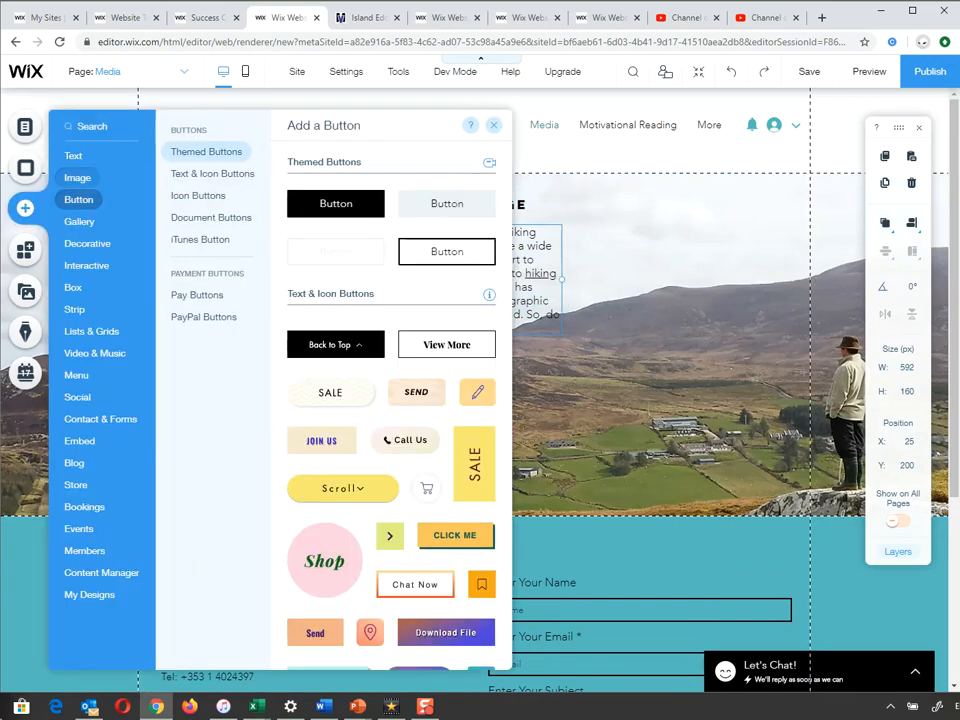
click(77, 177)
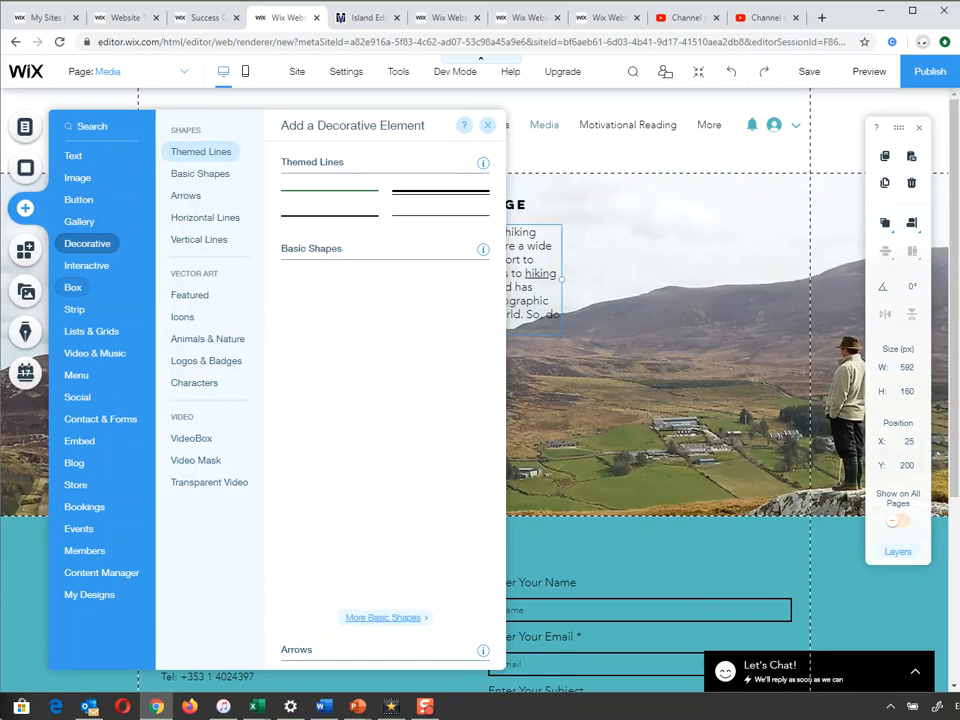
click(73, 287)
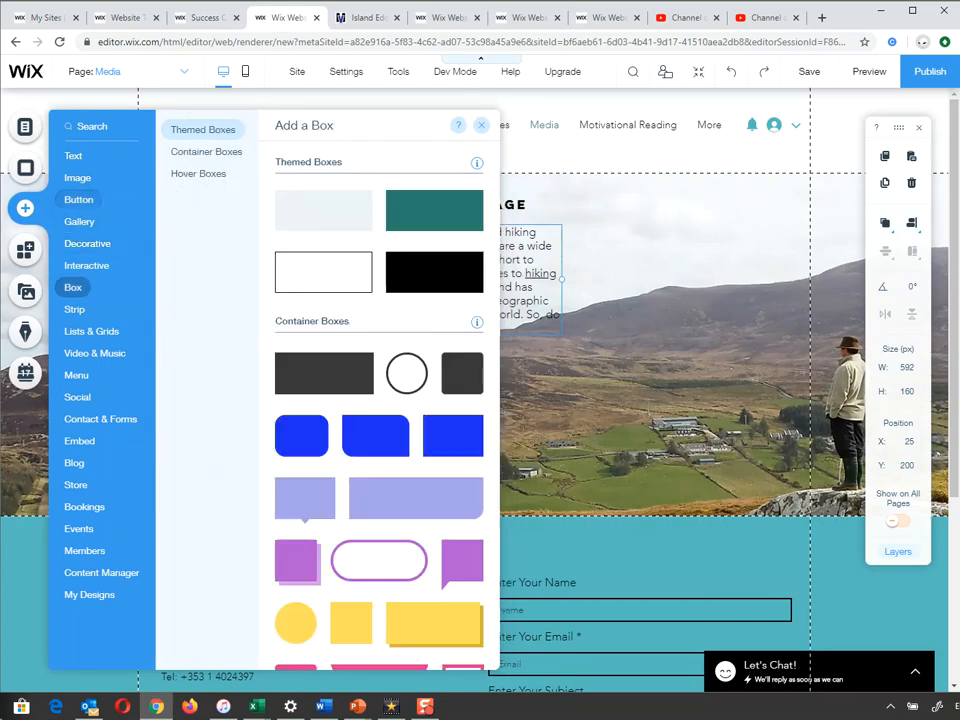
click(78, 199)
click(73, 155)
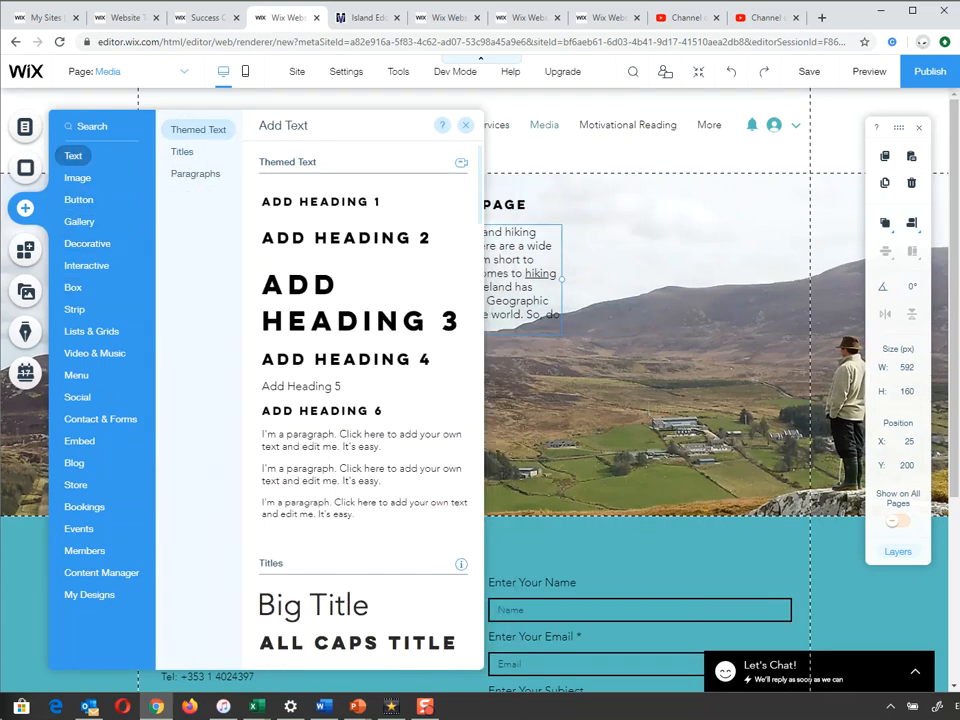
scroll(360, 340, down, 10)
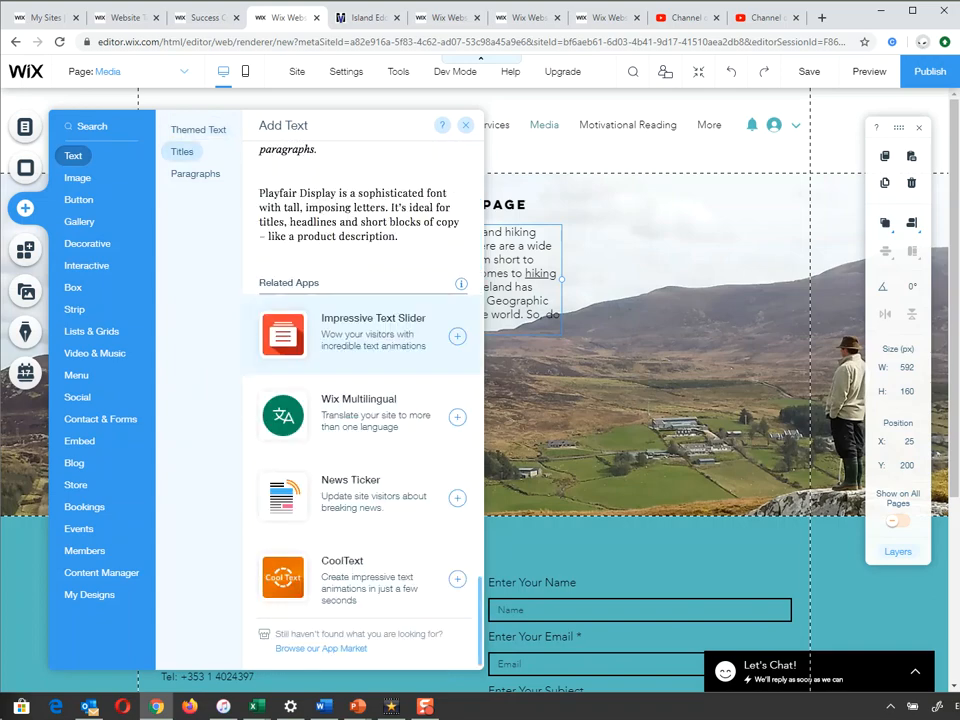
scroll(360, 400, up, 3)
Add the image c5.jpg from the uploaded site files to the Media page
click(77, 177)
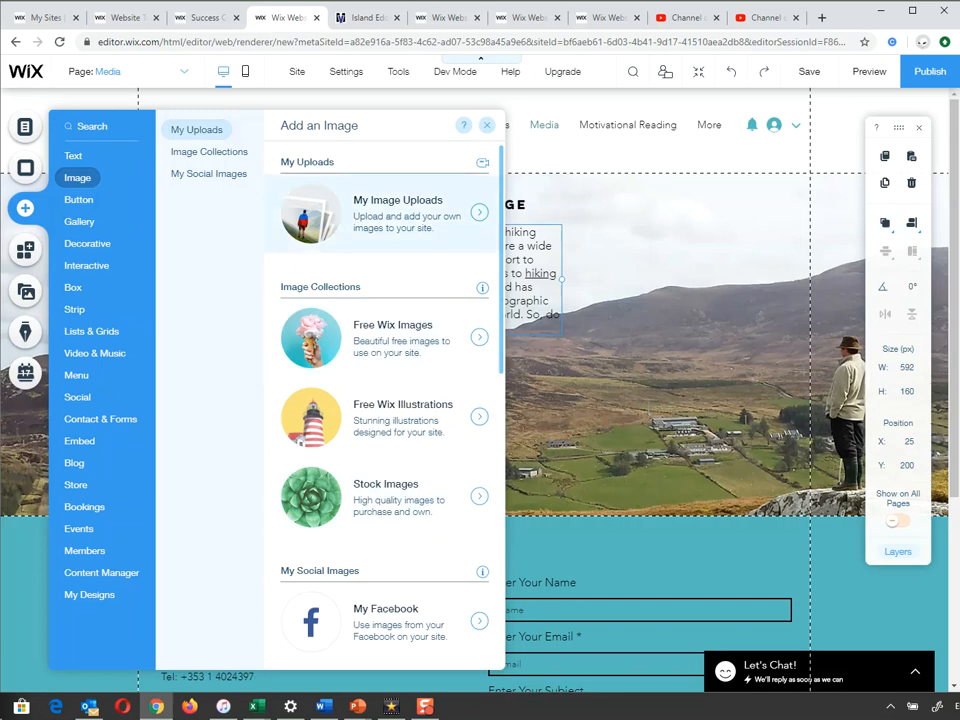
click(395, 212)
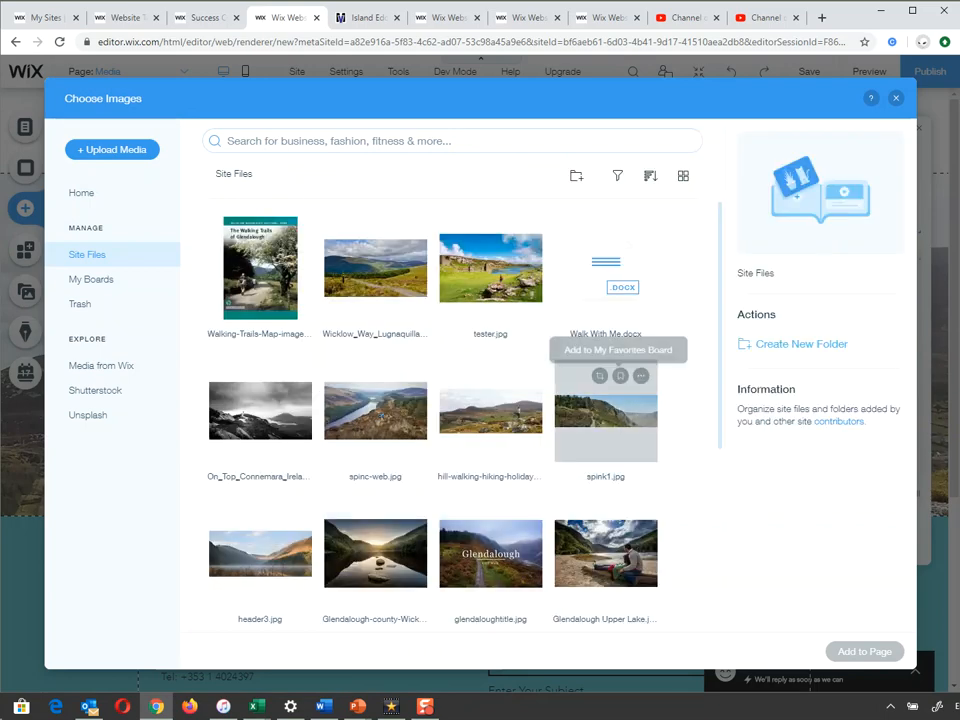
scroll(560, 420, down, 1)
scroll(440, 420, down, 3)
scroll(440, 420, up, 5)
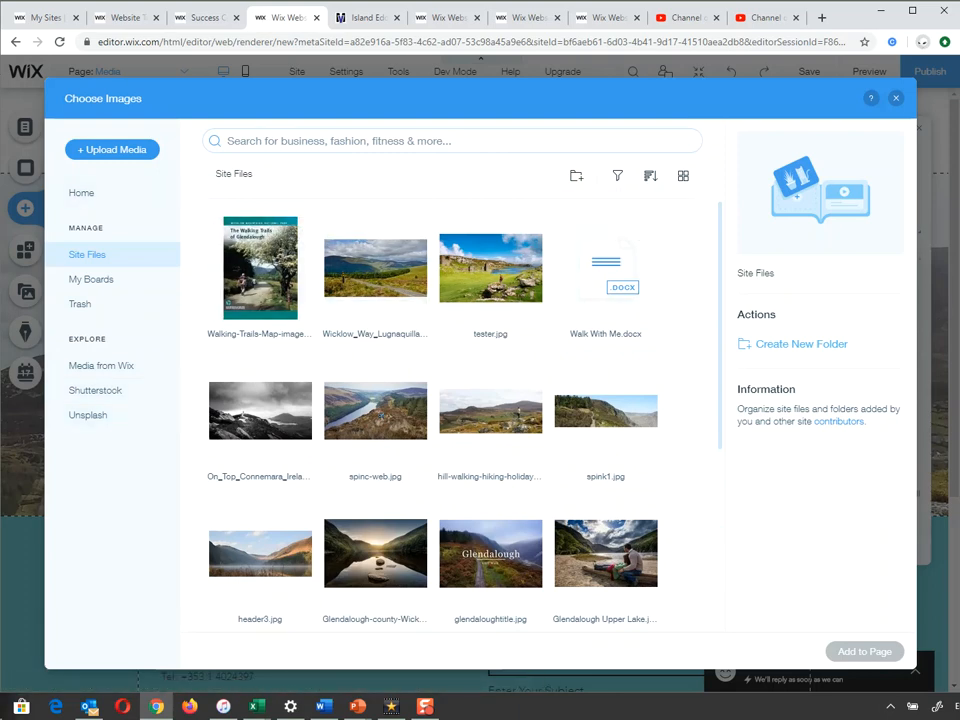
scroll(450, 420, down, 3)
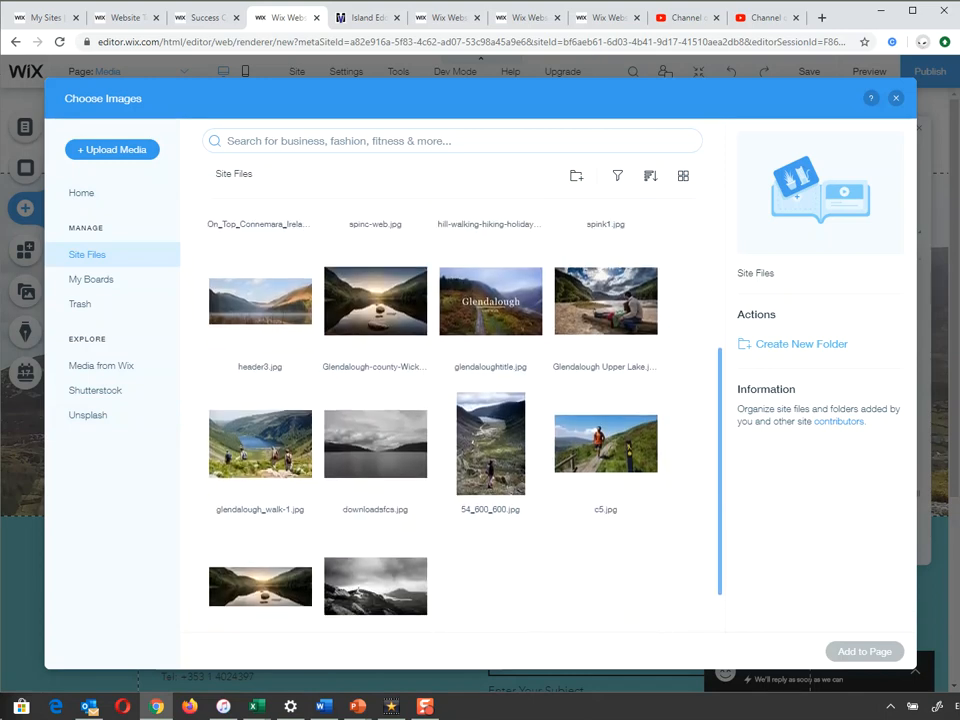
scroll(450, 420, down, 1)
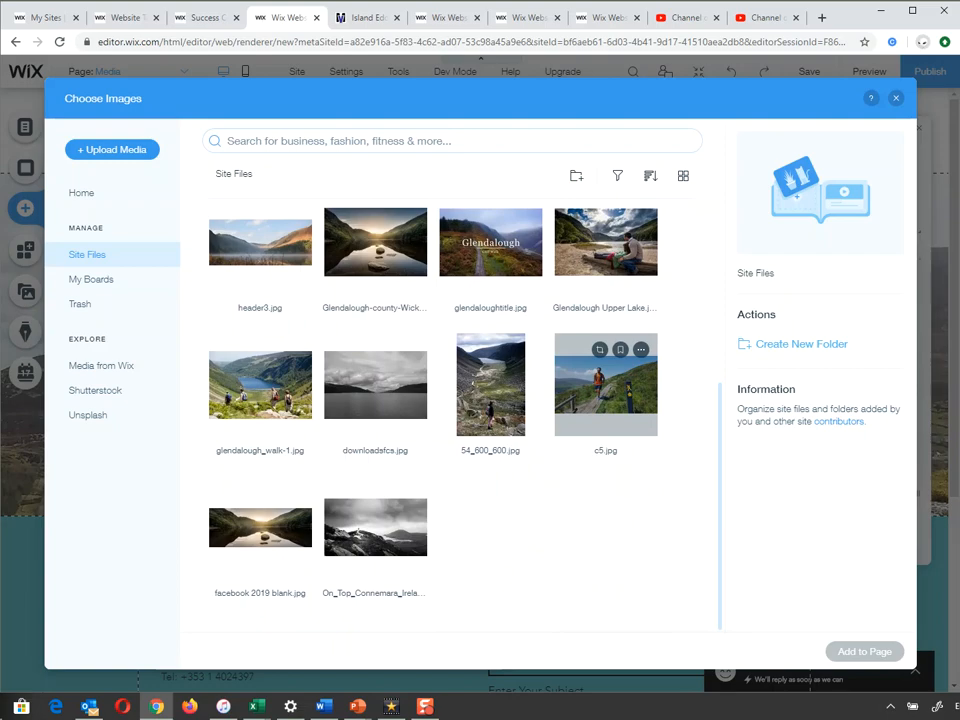
click(605, 390)
click(865, 651)
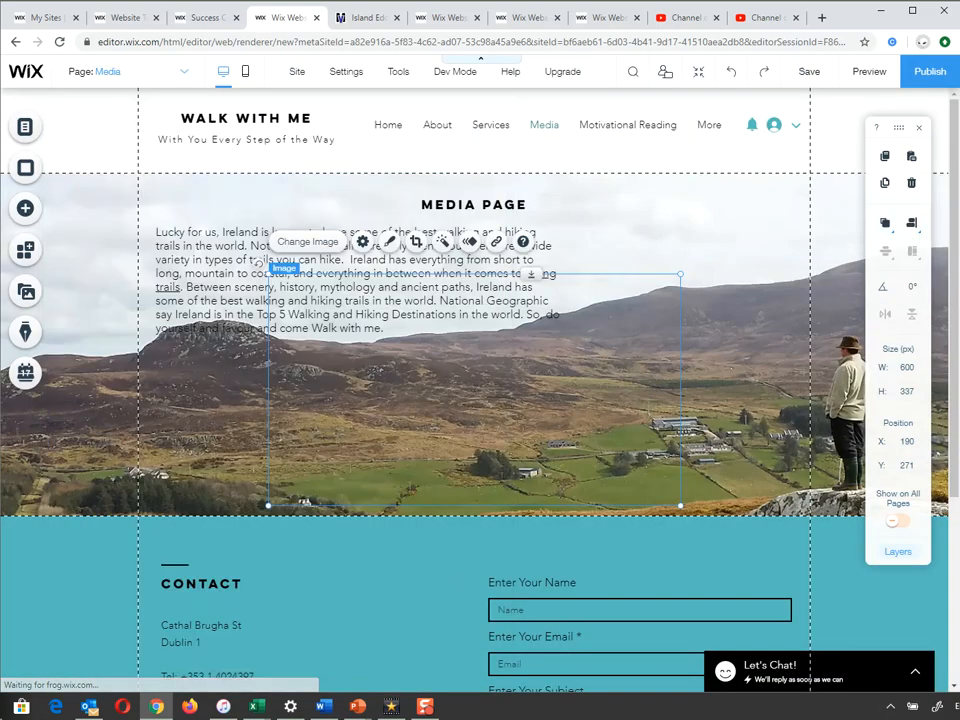
Shrink the runner image to about 331 by 185 px and place it beside the hiking paragraph at about X 622, Y 200
drag(470, 390, 588, 312)
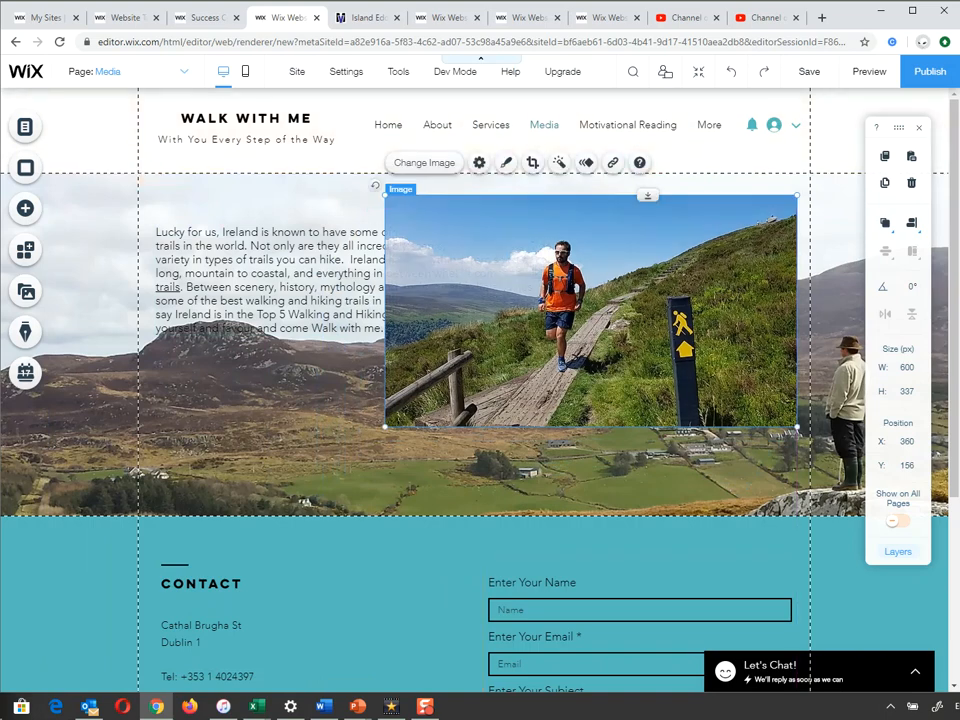
drag(385, 196, 571, 298)
drag(684, 362, 678, 289)
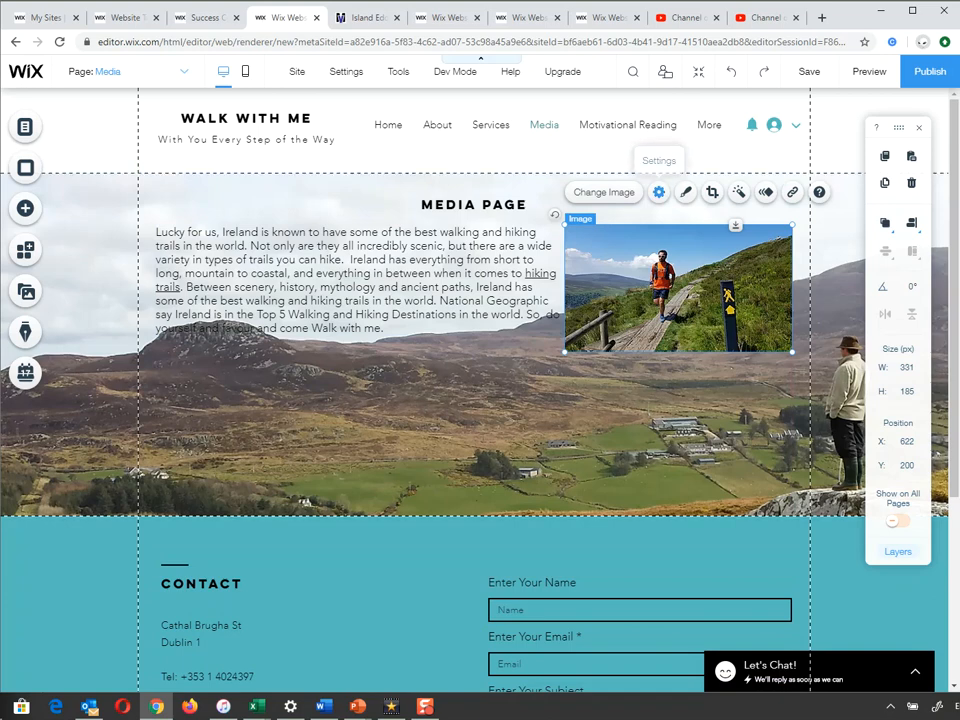
Set the runner image's click behavior to "It can be magnified" and preview the Media page
click(659, 192)
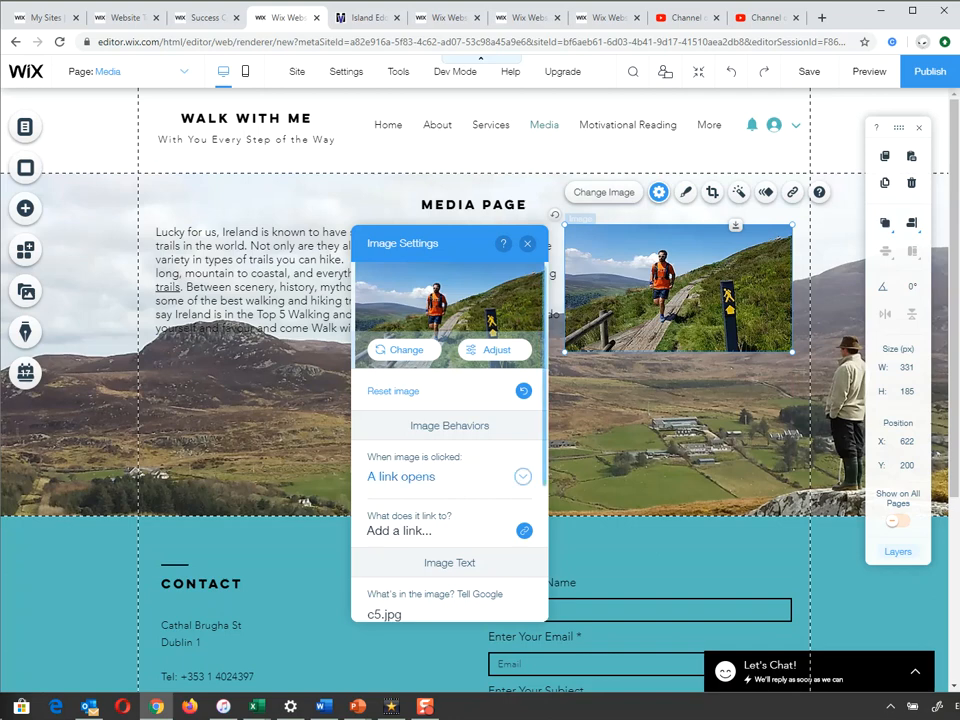
click(430, 476)
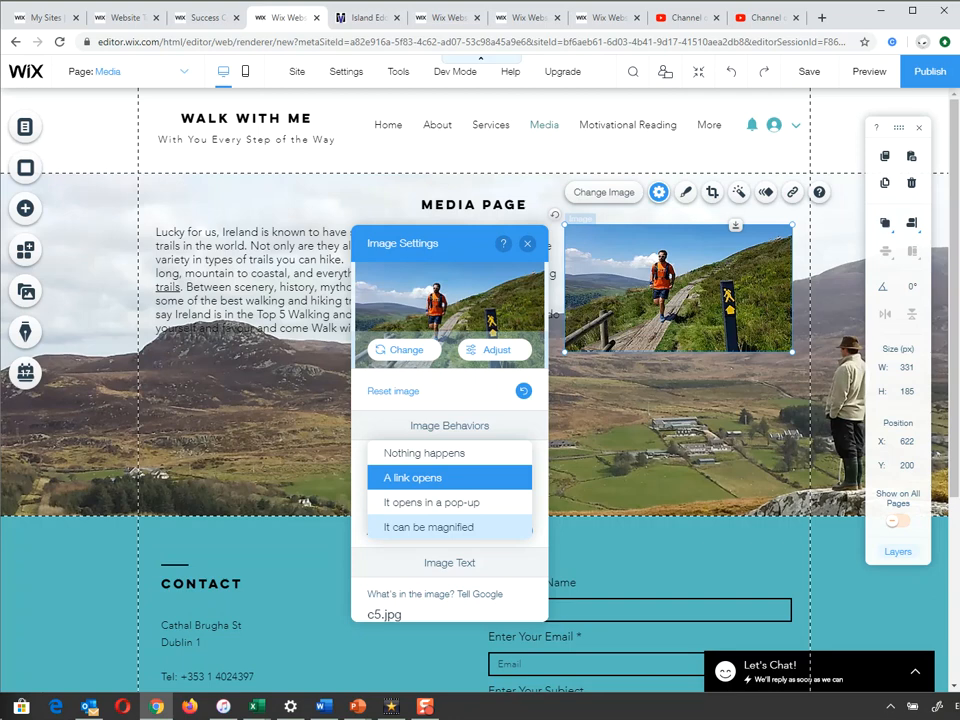
click(428, 527)
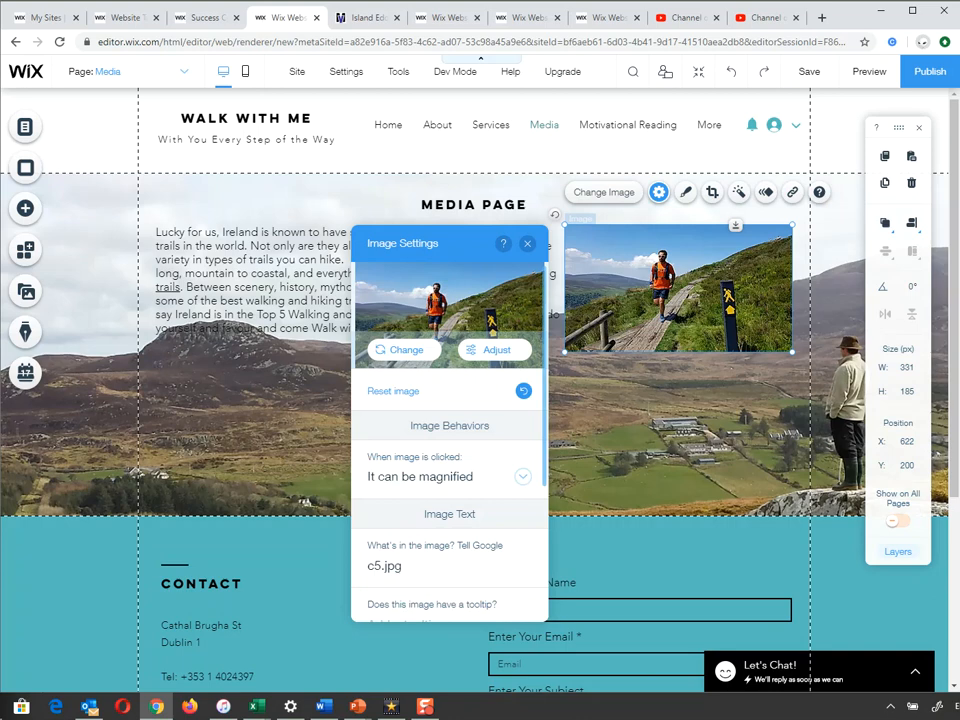
click(527, 243)
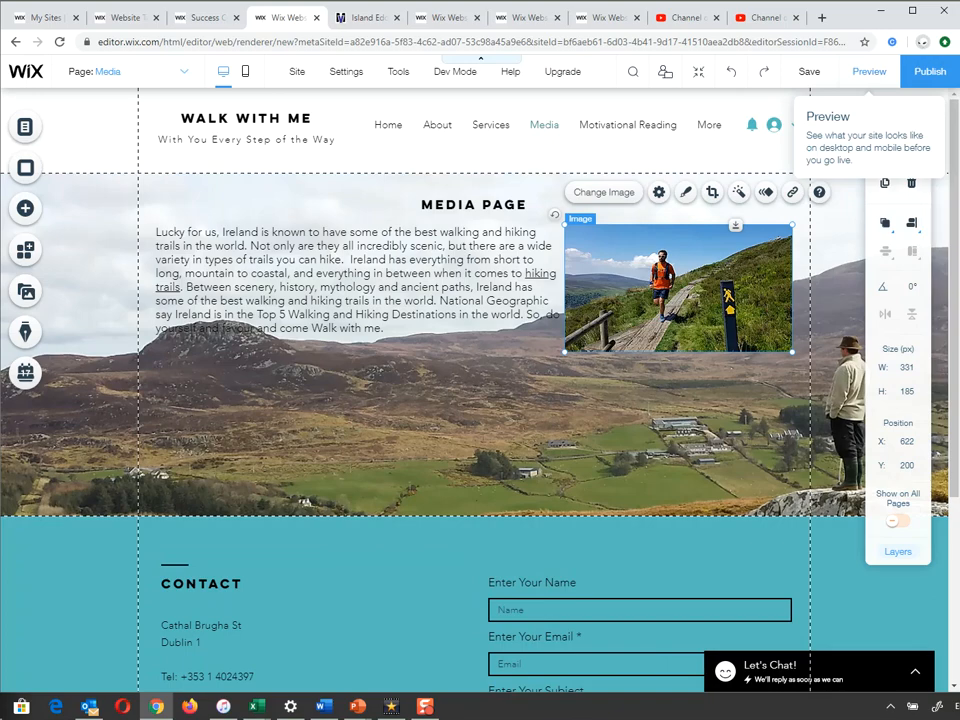
click(869, 71)
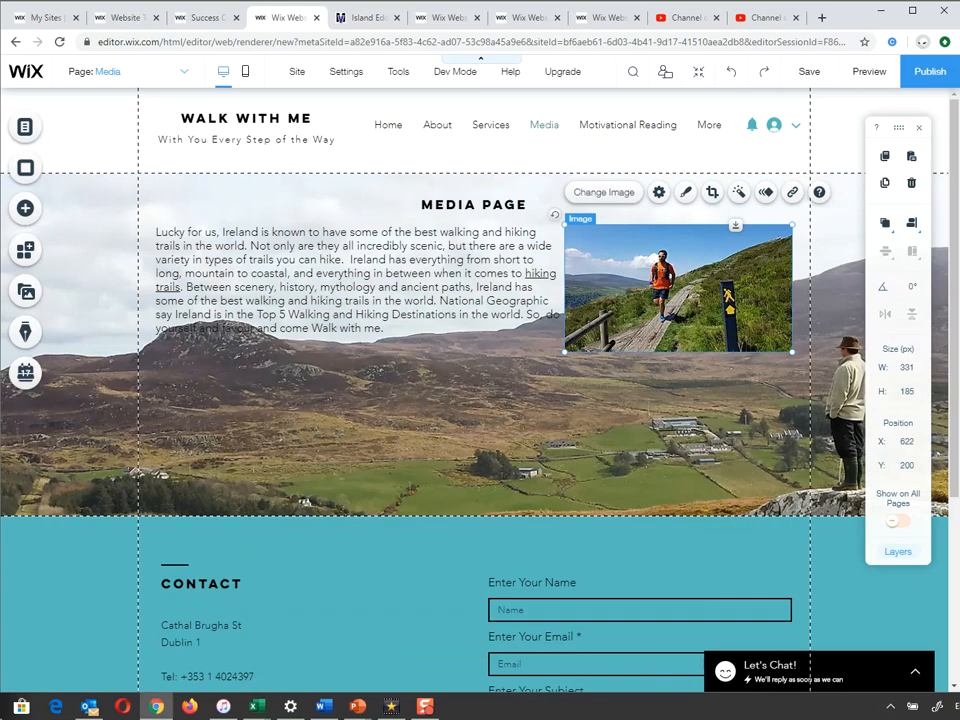
Set the runner image's description for Google to "Spinc Glendalough"
click(658, 192)
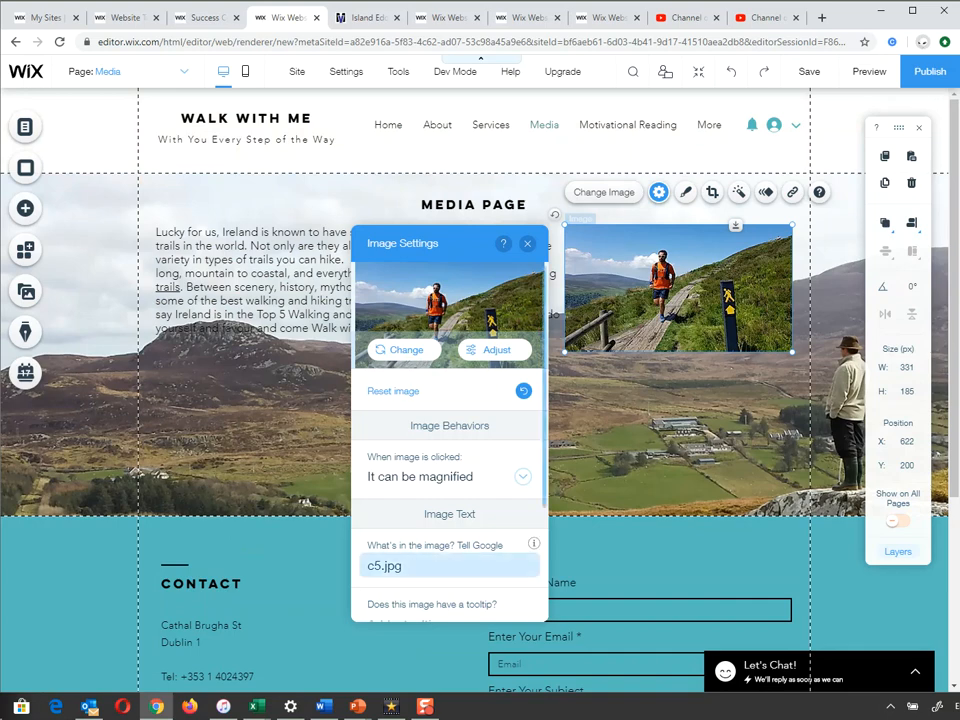
scroll(449, 565, down, 2)
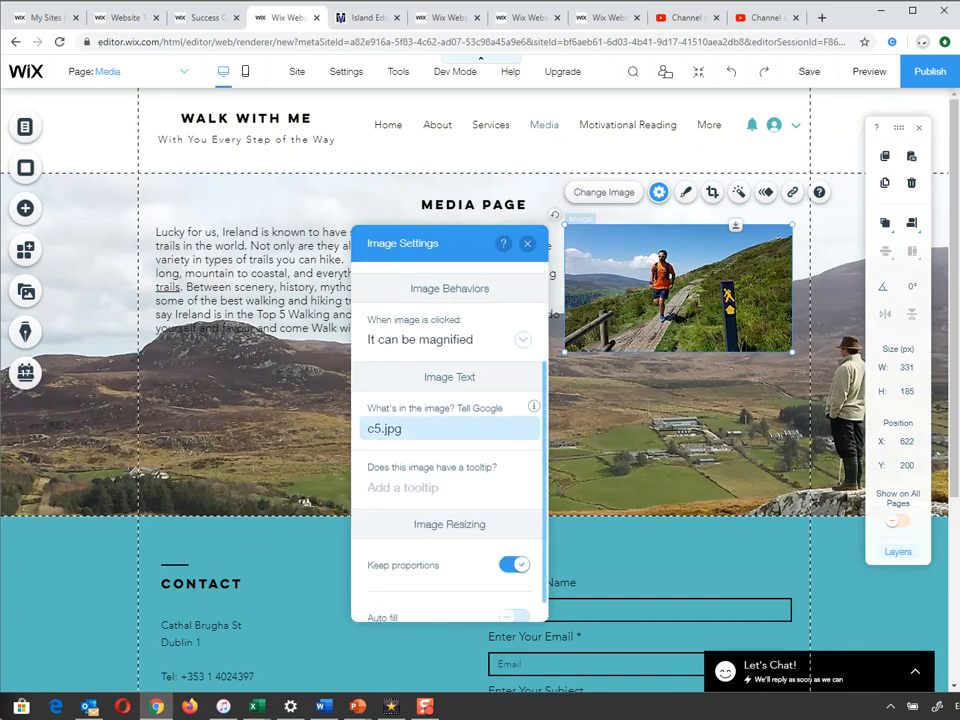
click(449, 428)
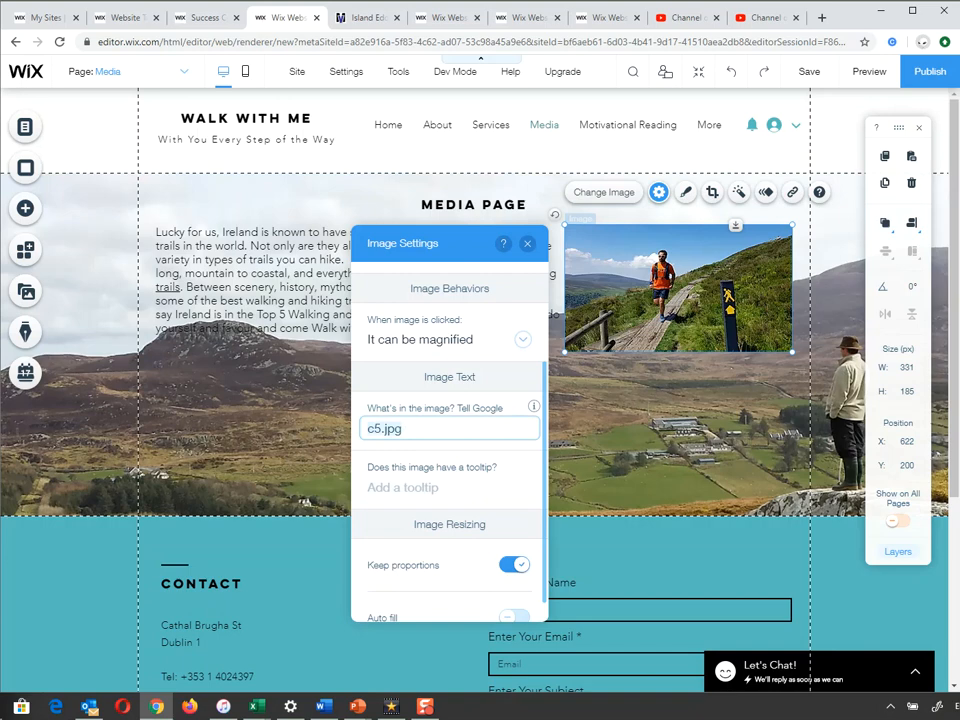
text(Spinc Glendalough)
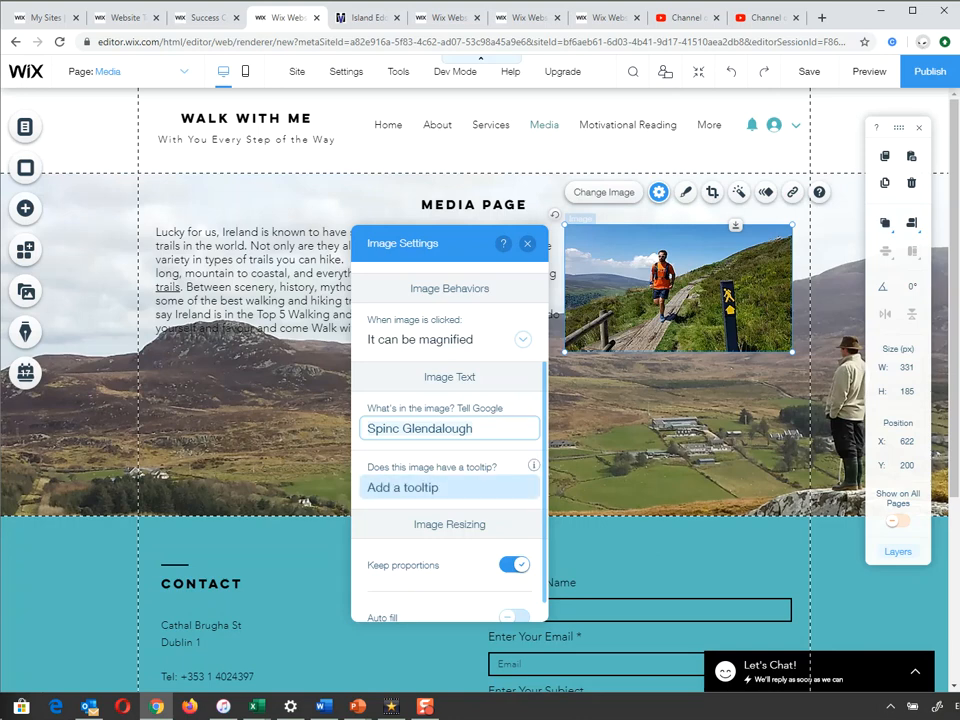
Give the runner image the tooltip "Spinc Walk Glendalough", check it in preview, and return to the editor
click(449, 487)
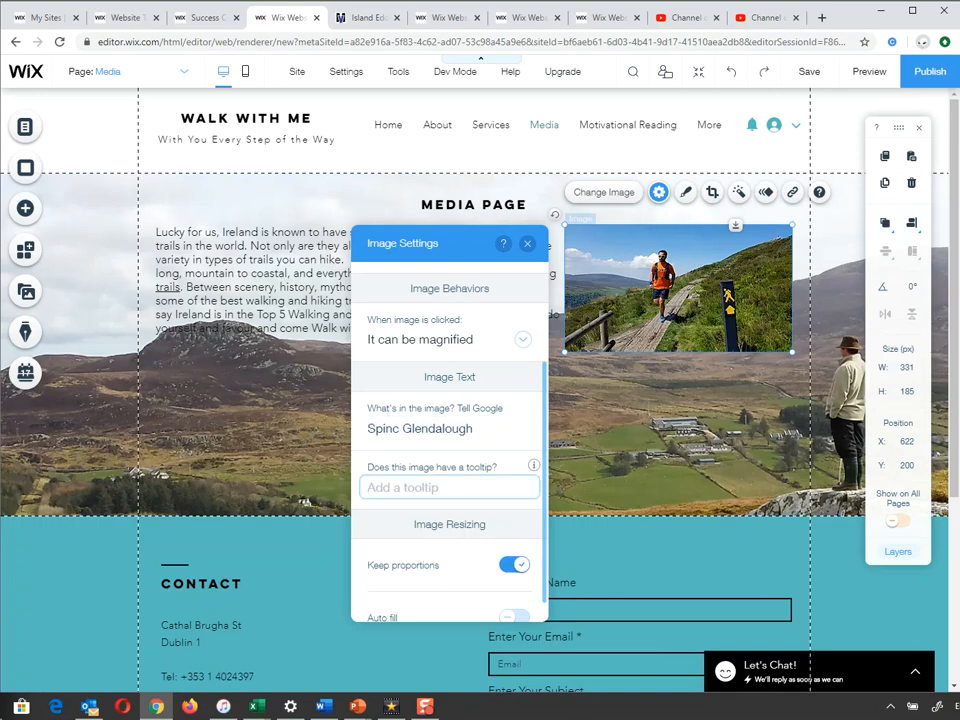
click(449, 428)
key(ctrl+c)
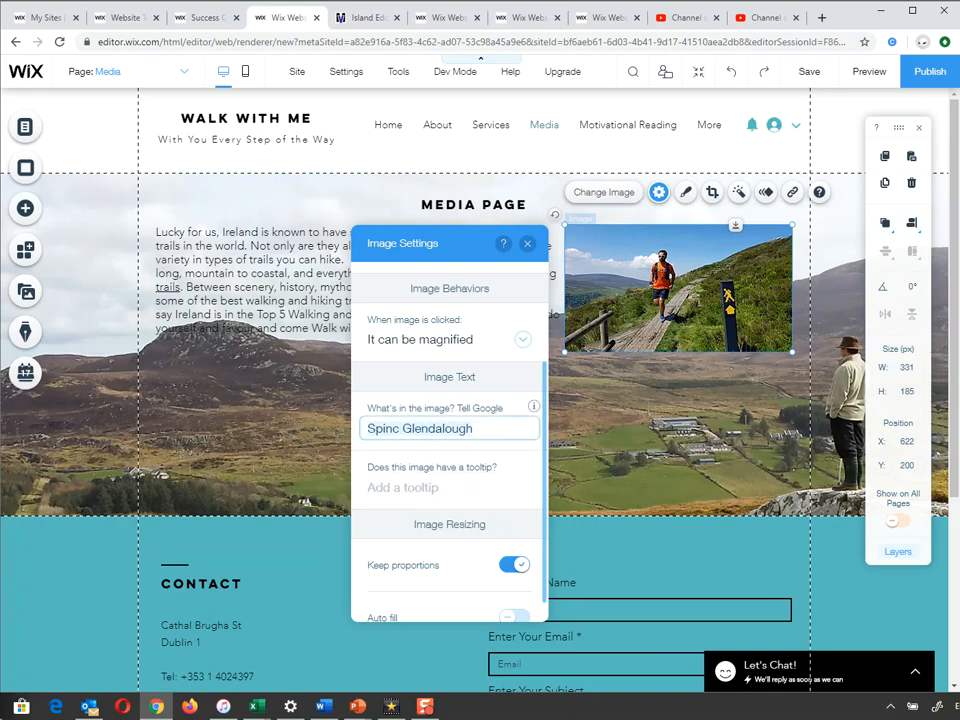
click(449, 487)
key(ctrl+v)
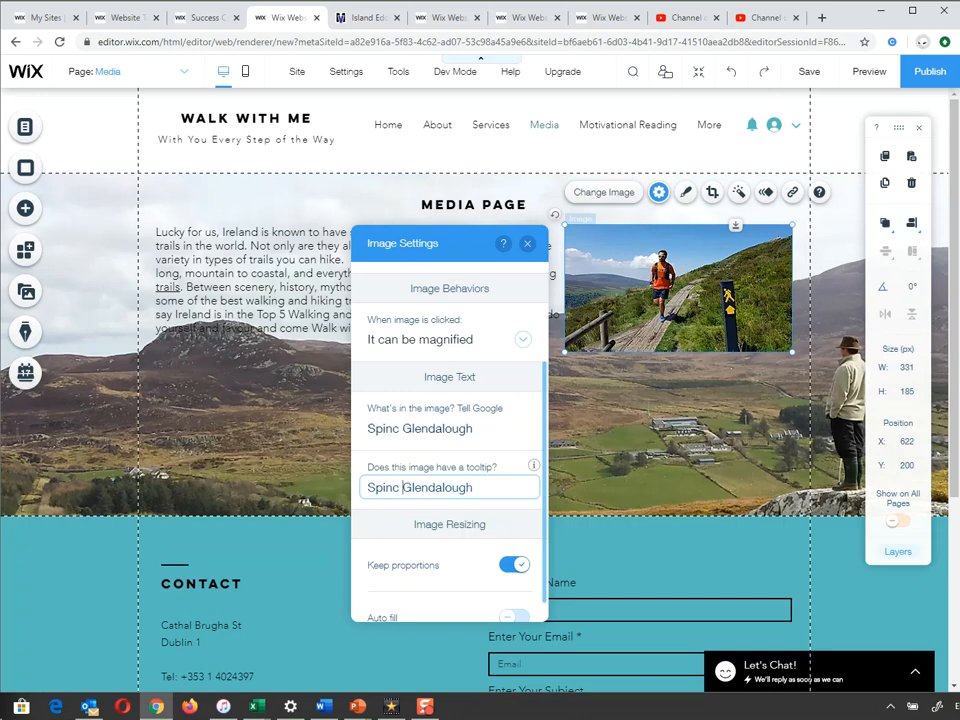
click(403, 487)
text(Walk)
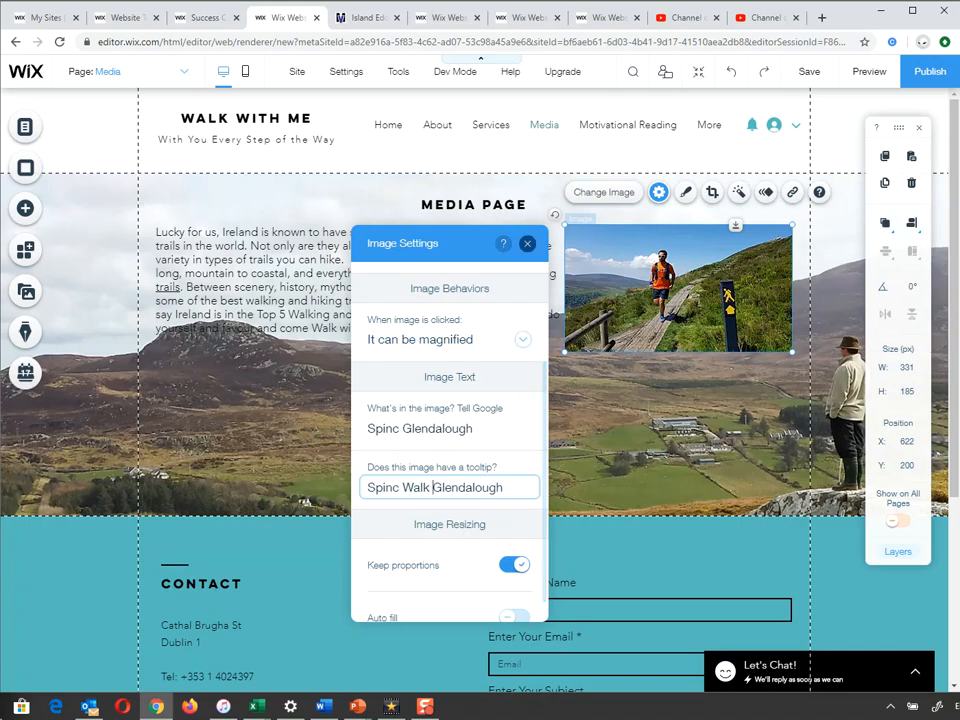
click(527, 243)
click(869, 71)
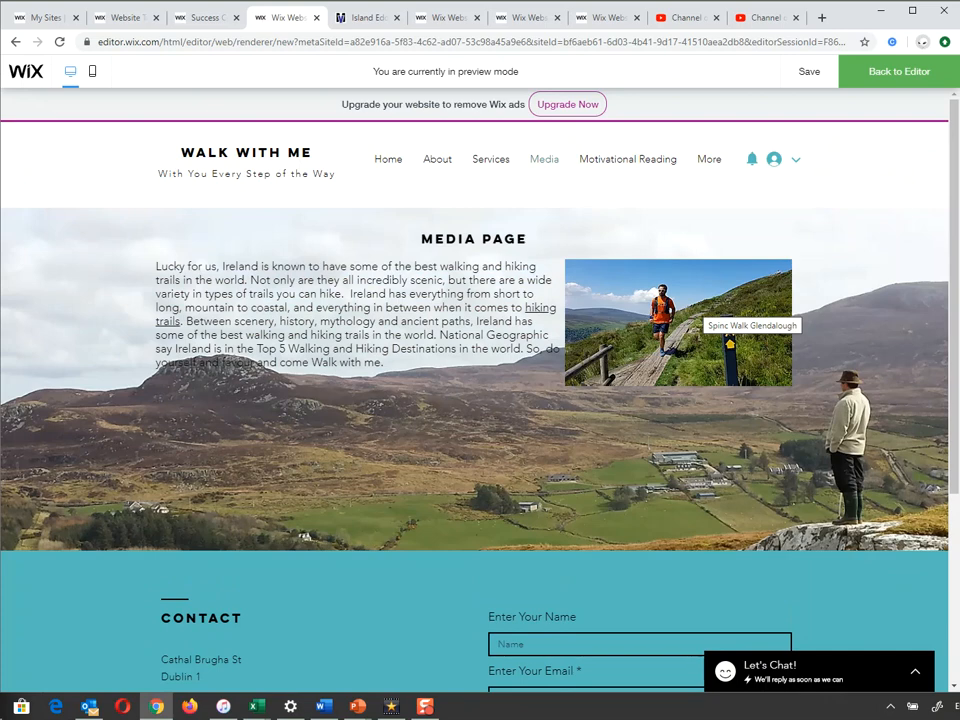
click(899, 71)
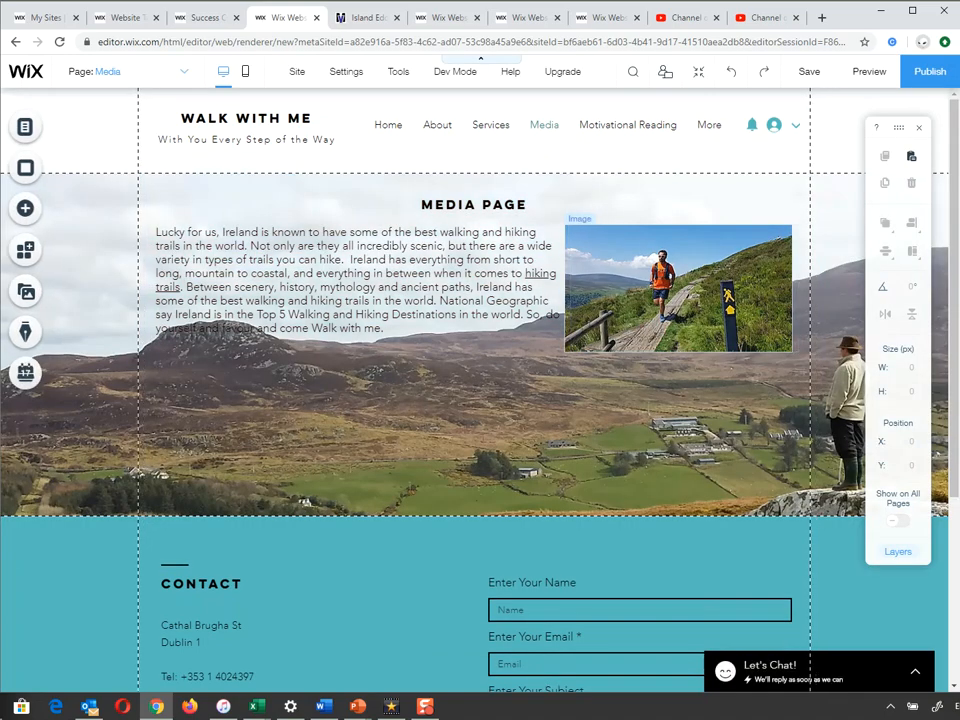
Review the runner image's settings and available frame designs, and preview the Media page
click(678, 288)
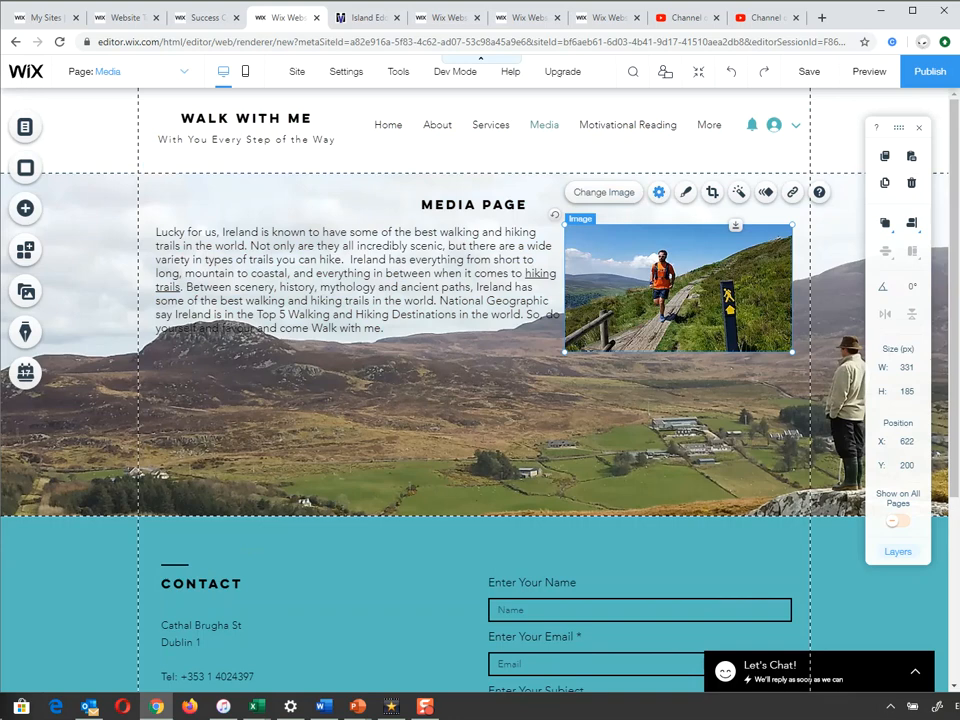
click(658, 192)
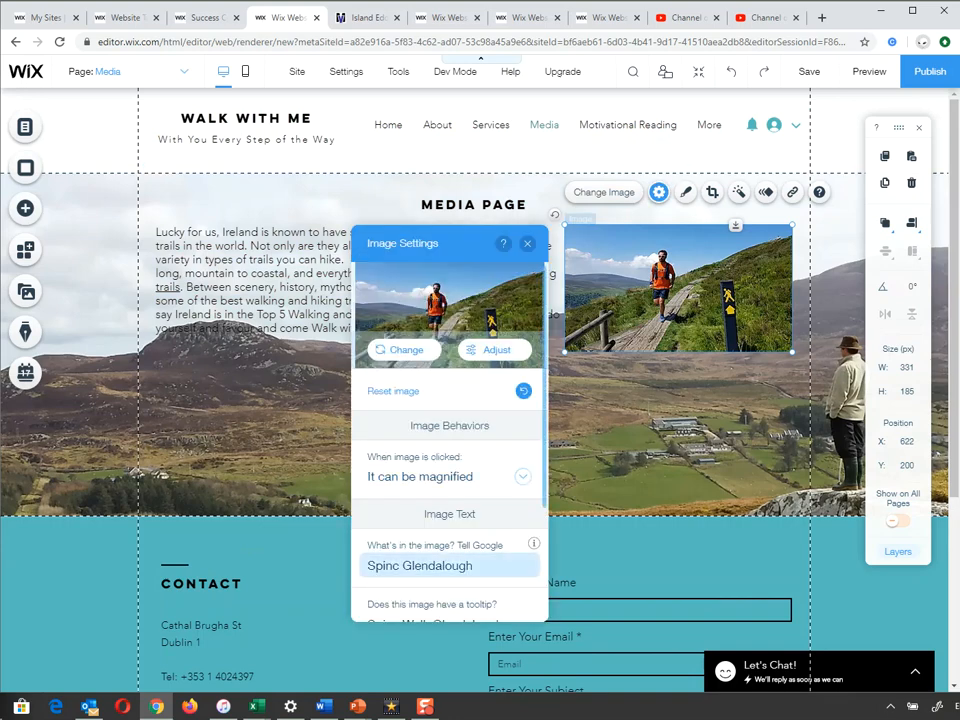
scroll(450, 465, down, 3)
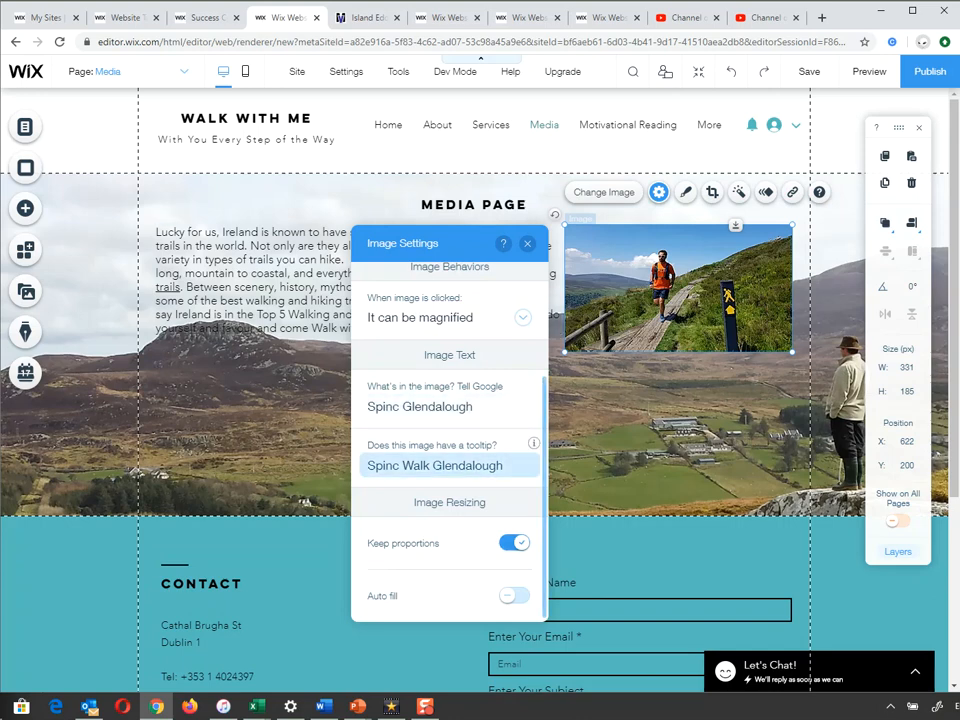
scroll(450, 430, up, 3)
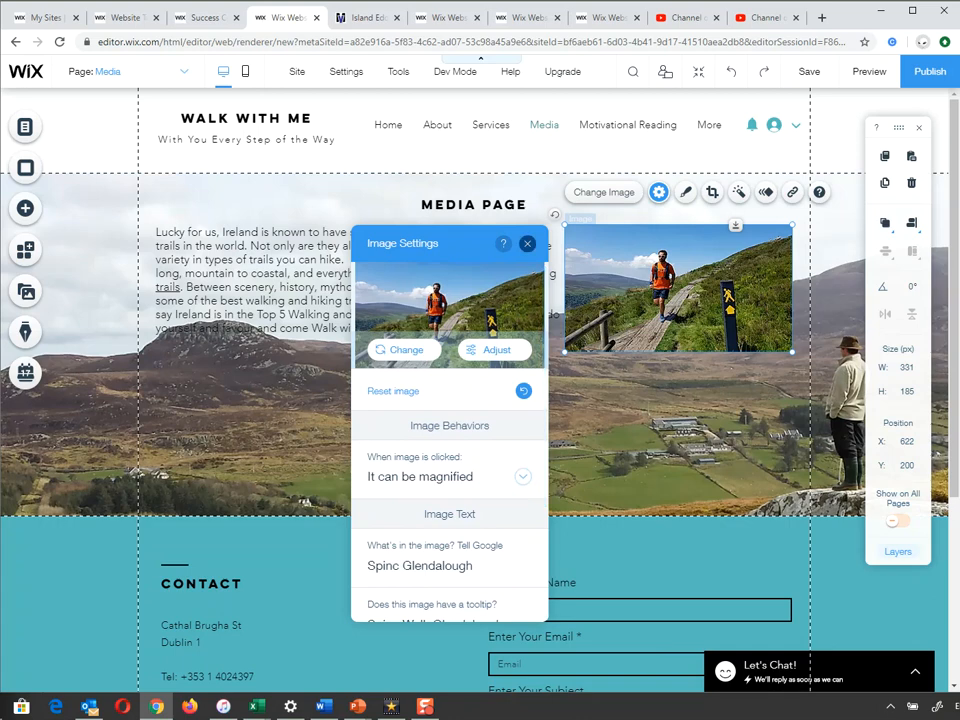
click(527, 243)
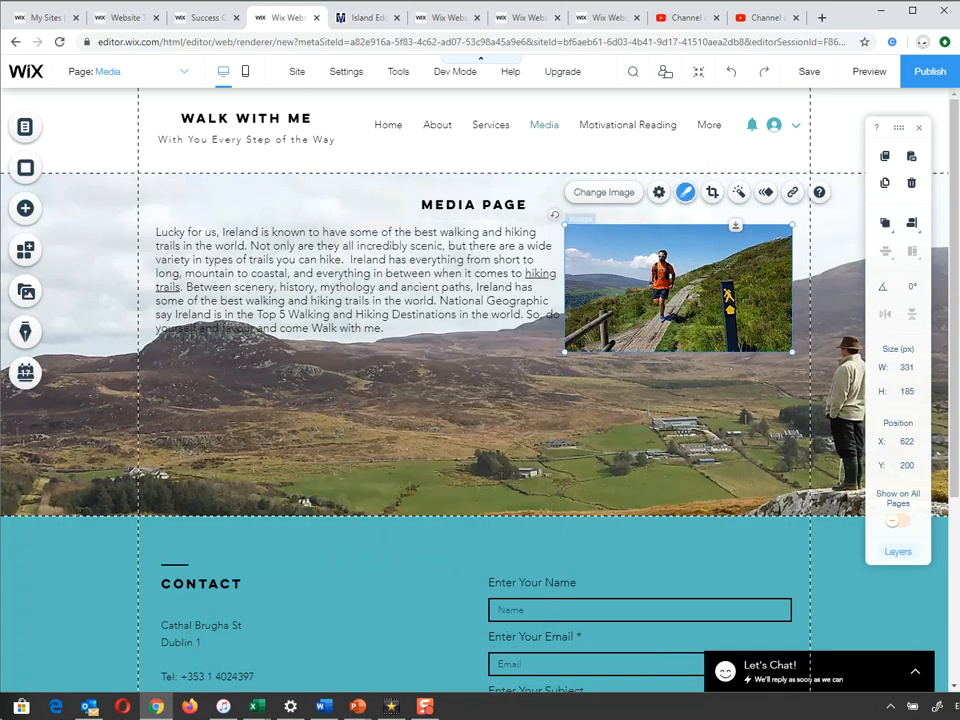
click(685, 192)
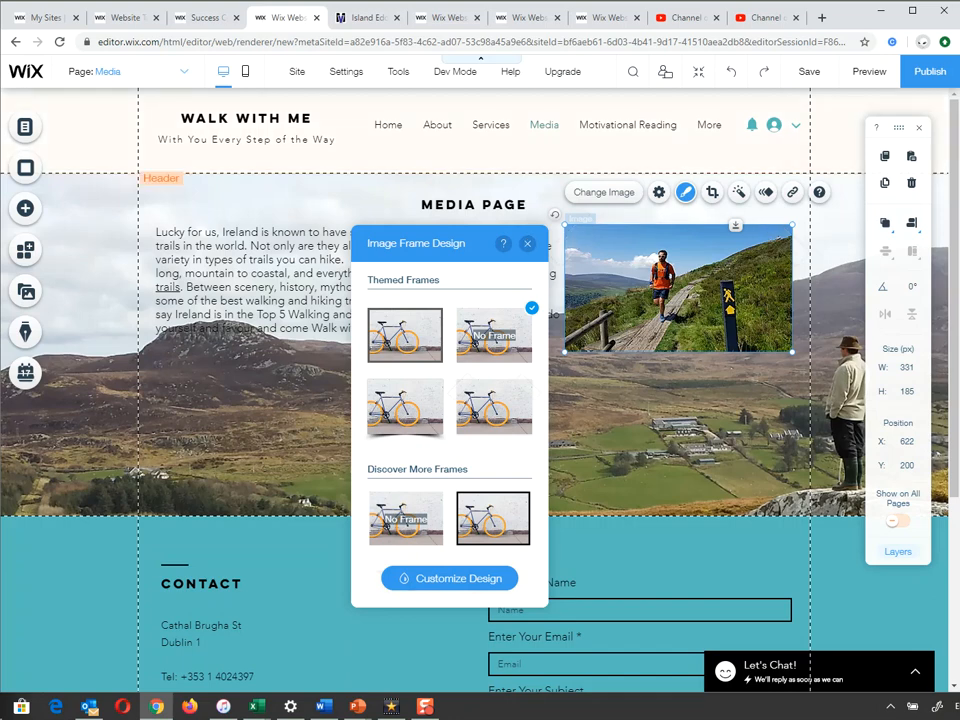
click(869, 71)
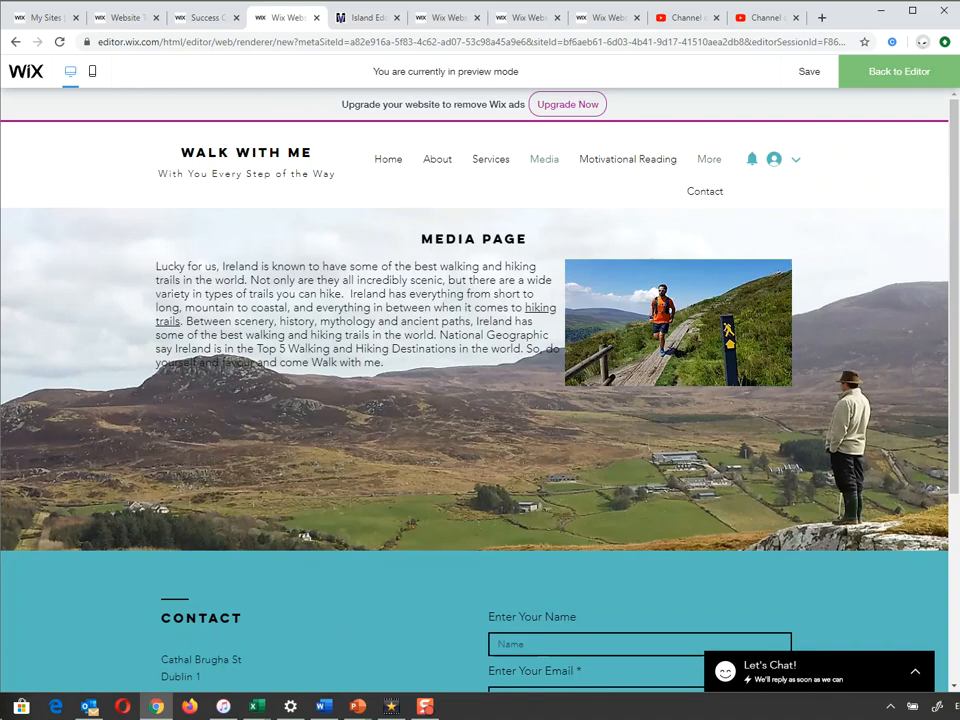
Try the themed frame with the curved bottom shadow on the runner image, check it in preview, and return to the editor
click(899, 71)
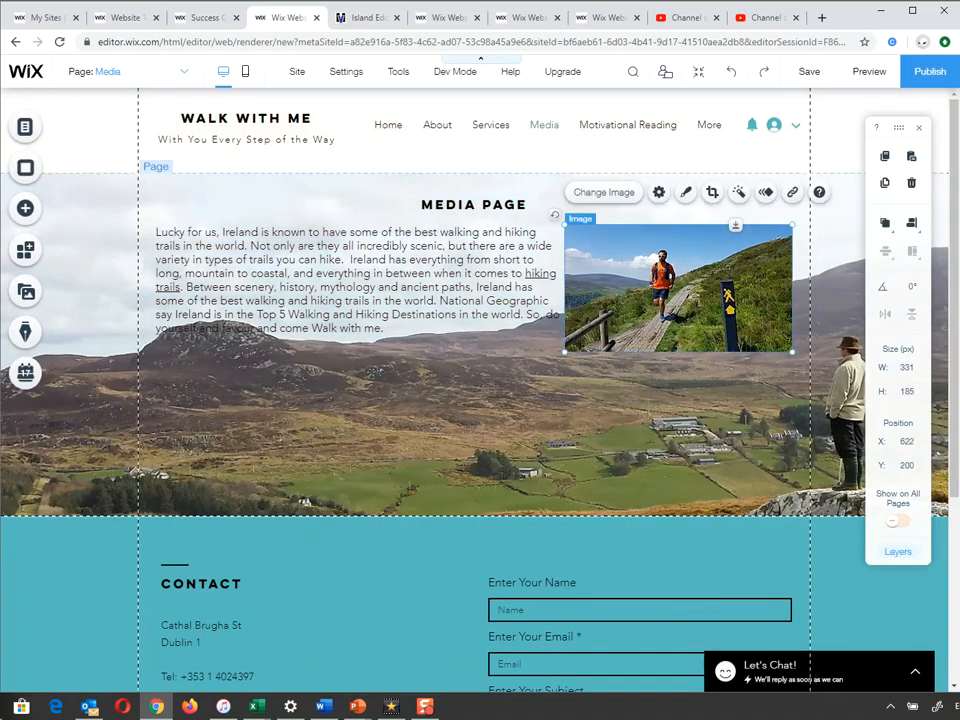
click(685, 192)
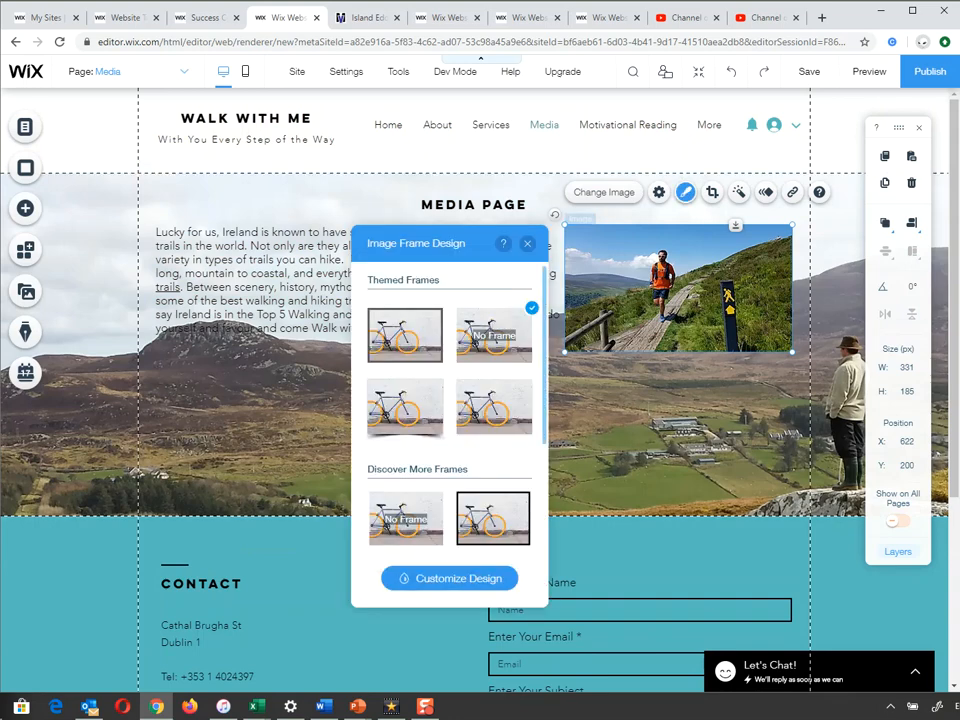
scroll(450, 430, down, 3)
scroll(450, 420, up, 2)
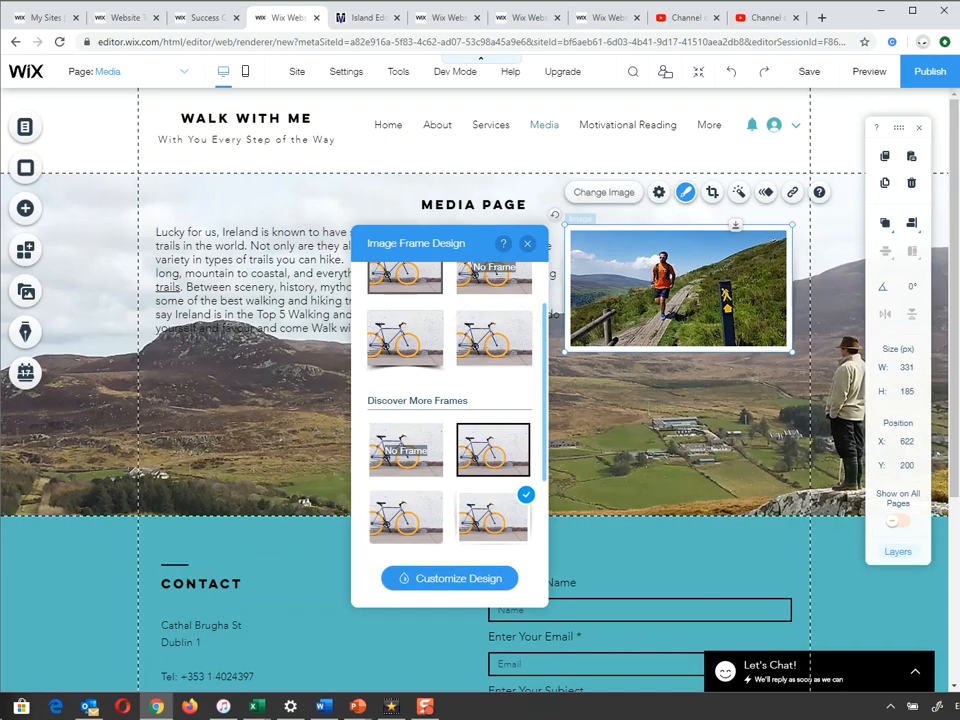
click(405, 340)
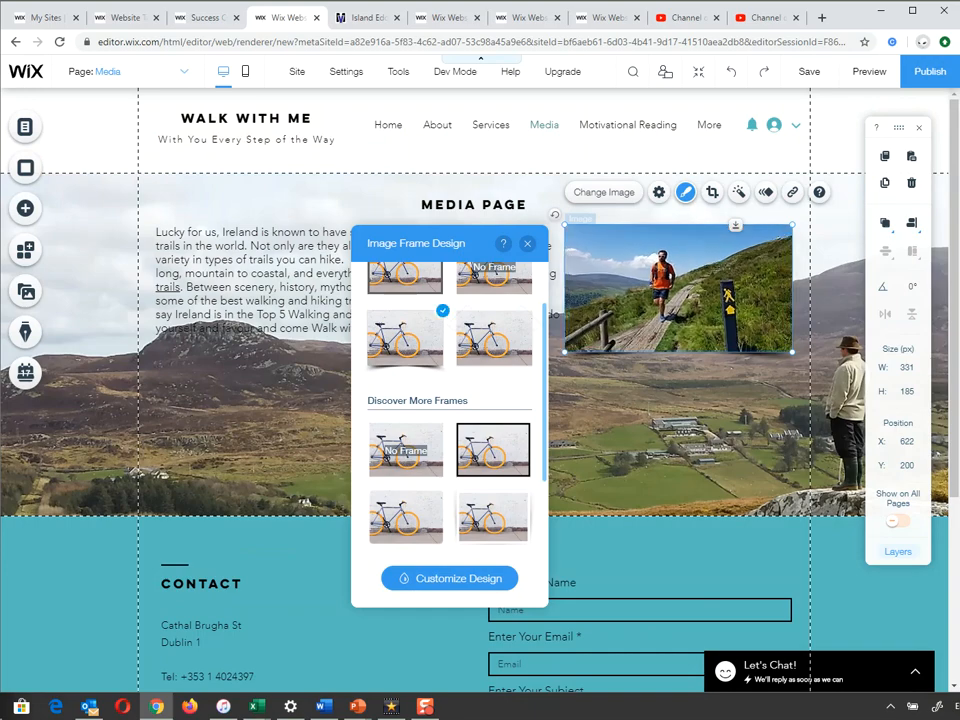
click(869, 71)
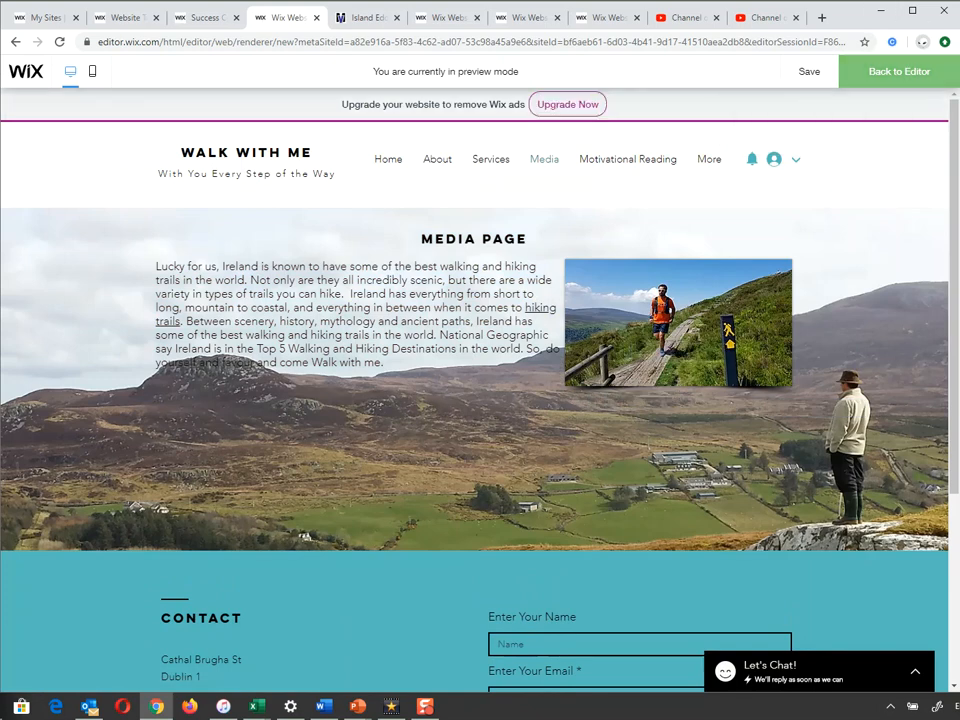
click(899, 71)
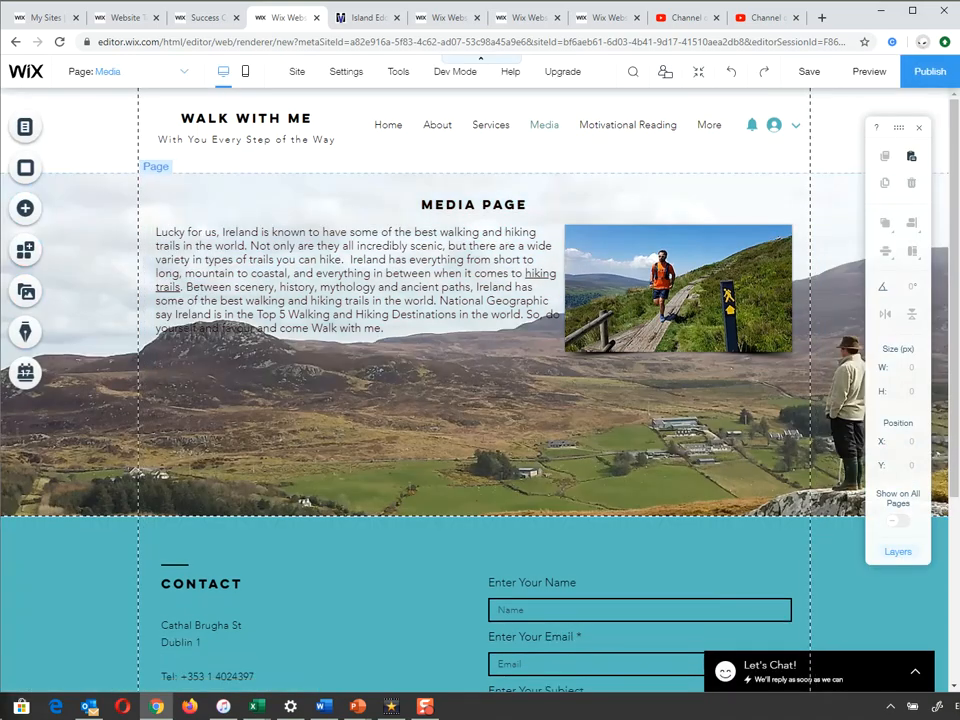
Give the runner image the white Polaroid-style frame with the wide bottom border
click(678, 288)
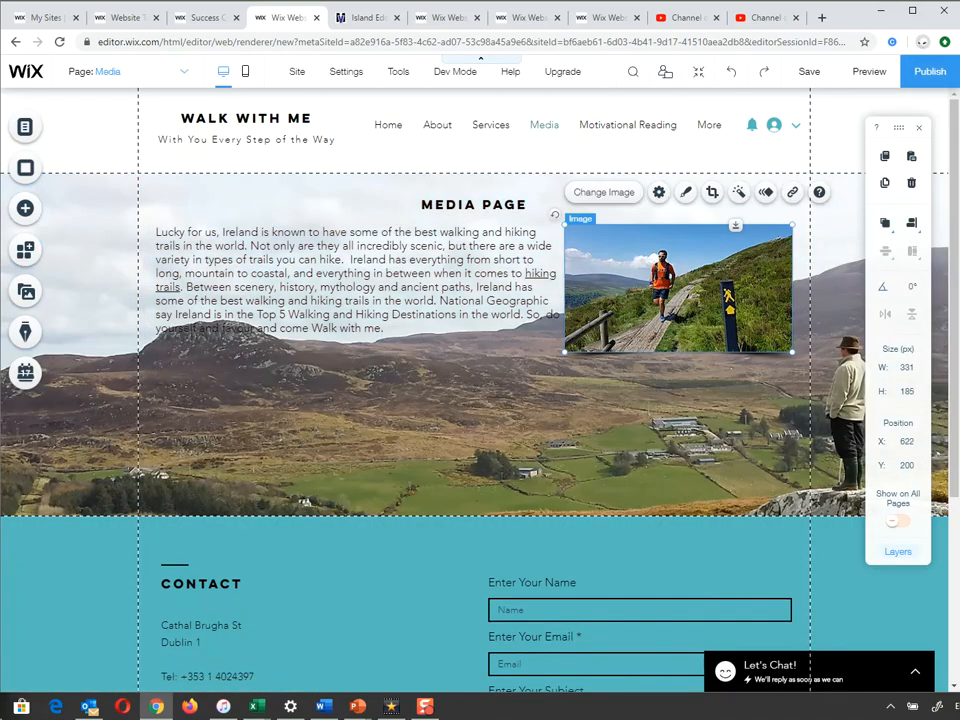
click(685, 192)
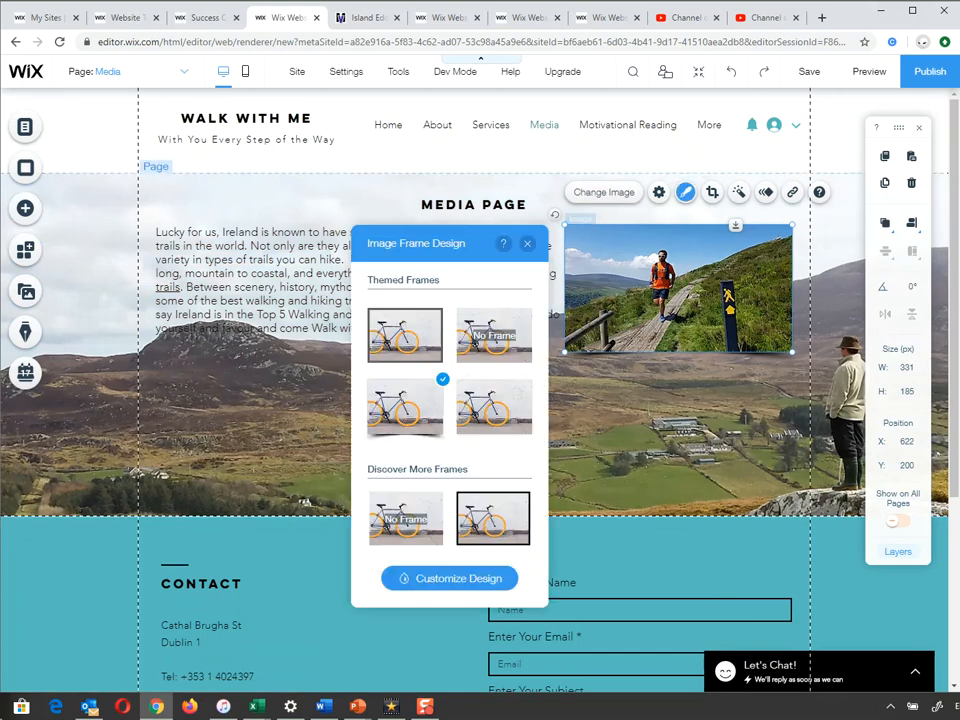
scroll(450, 400, down, 3)
scroll(450, 410, down, 2)
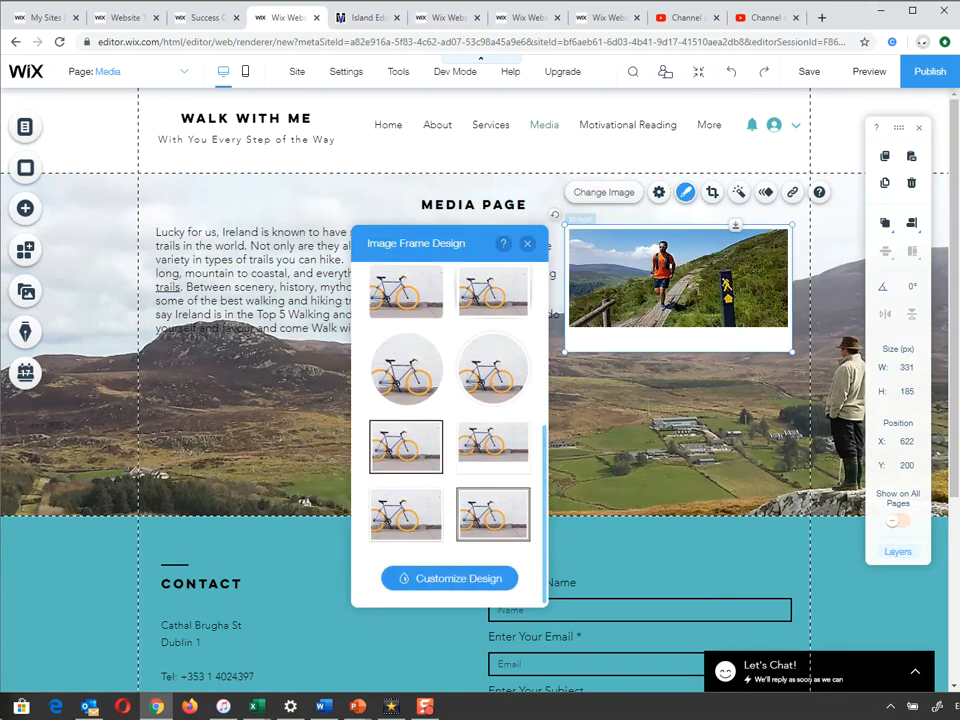
click(493, 446)
click(527, 243)
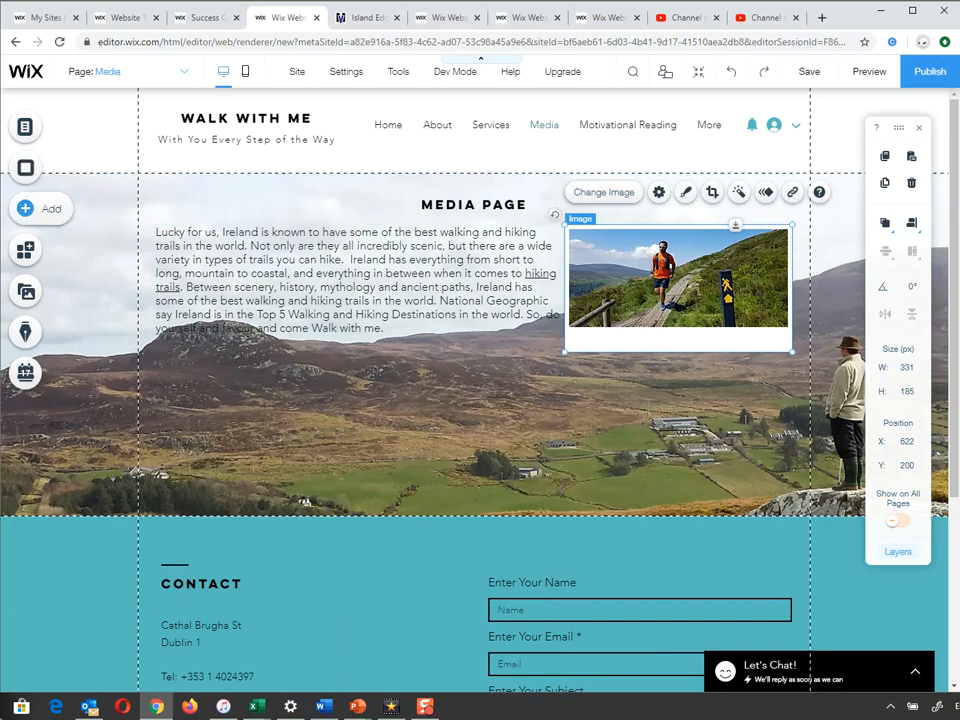
Add a themed Heading 1 text element over the white bottom border of the runner image's frame
click(25, 208)
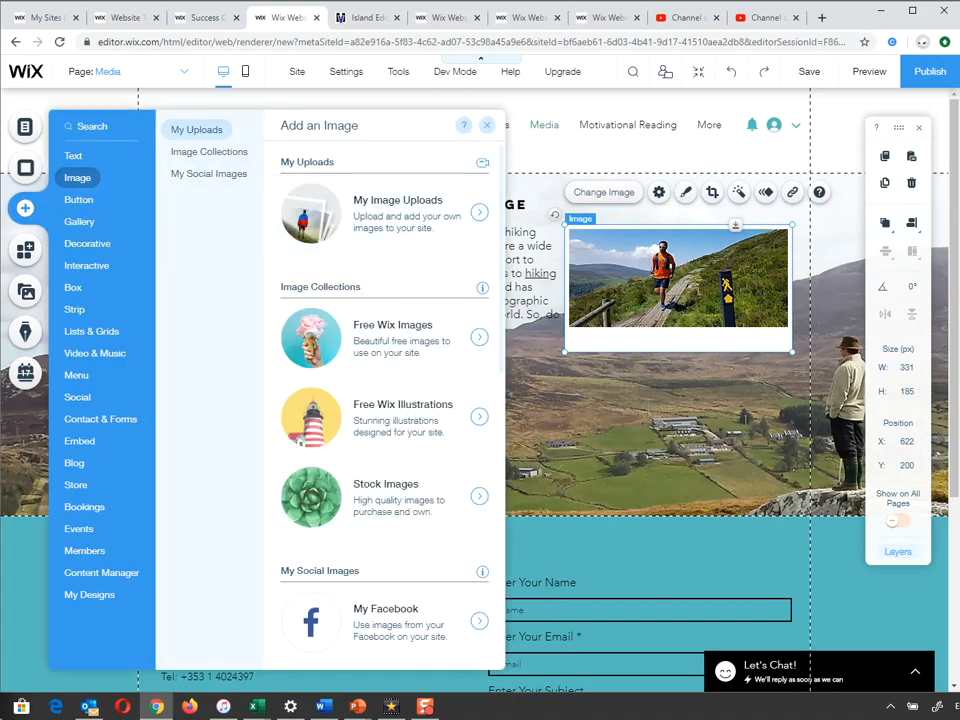
click(73, 155)
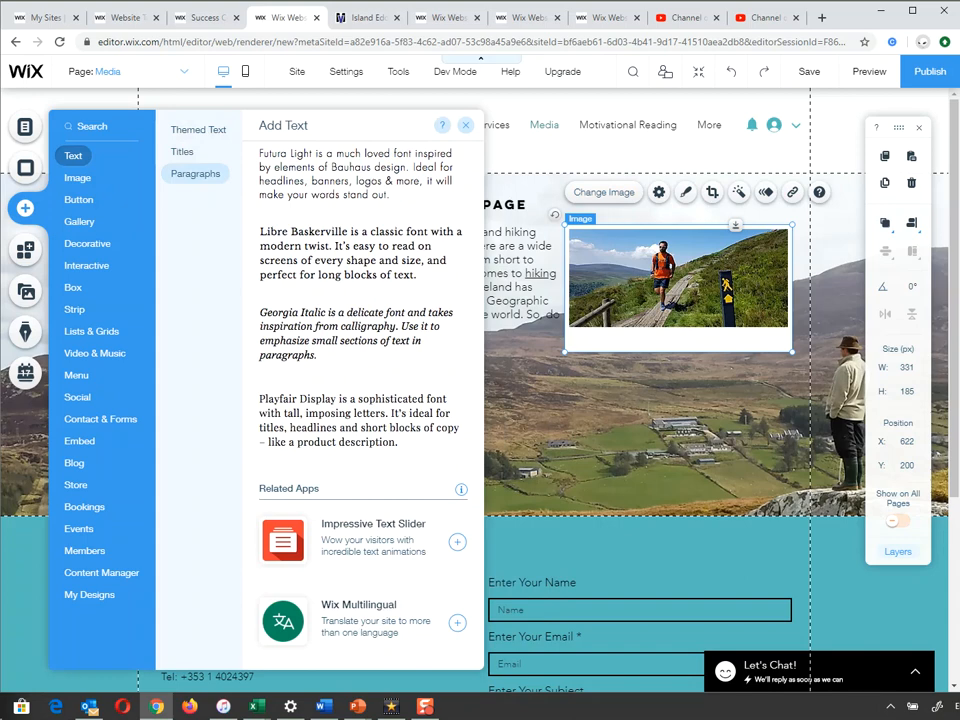
click(198, 129)
click(198, 129)
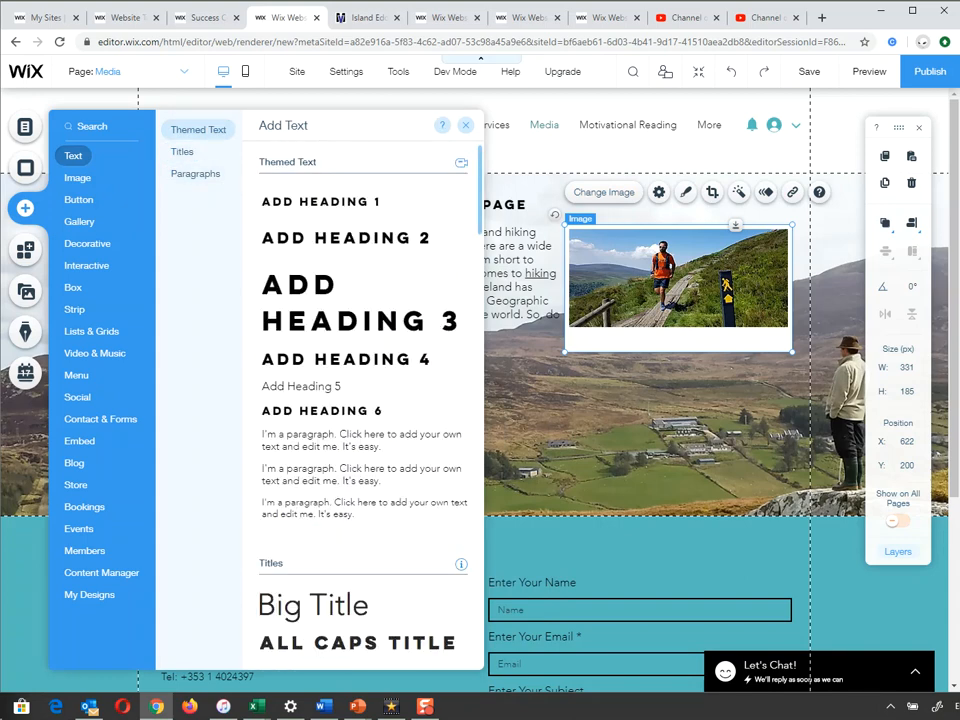
drag(320, 201, 679, 340)
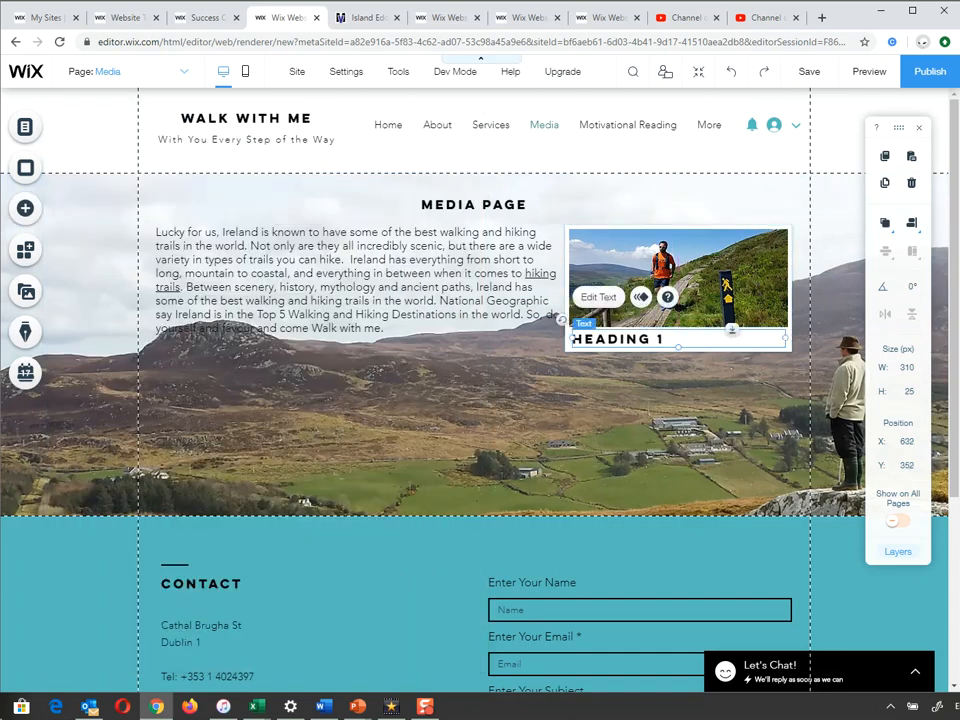
Replace the heading text under the runner image with the caption "Glendalough Co Wicklow"
double_click(679, 340)
text(Glendalou)
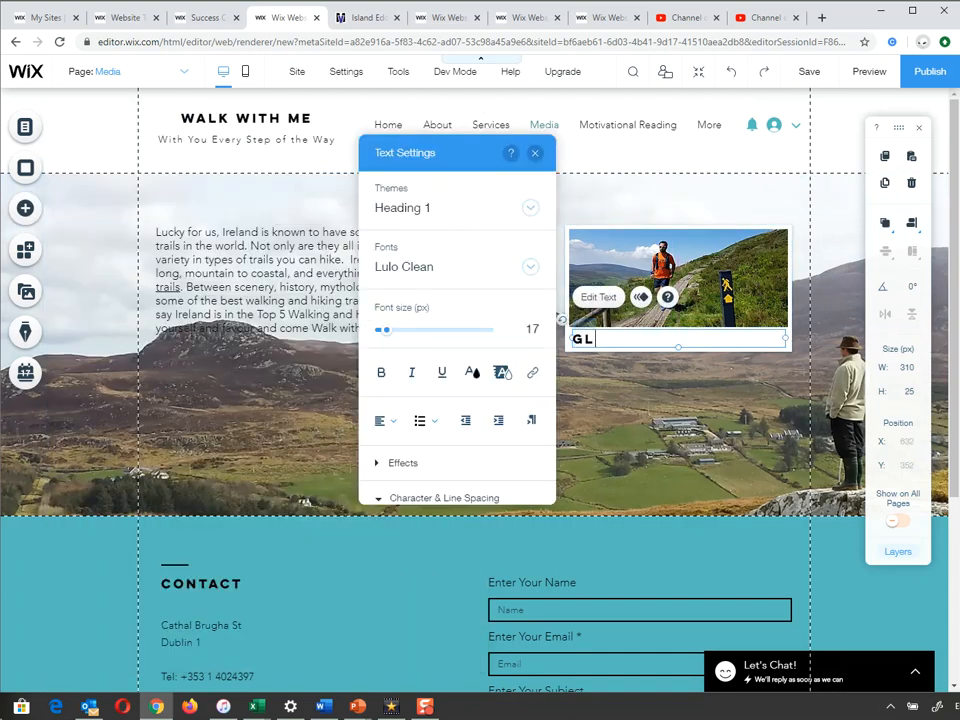
text(gh Co)
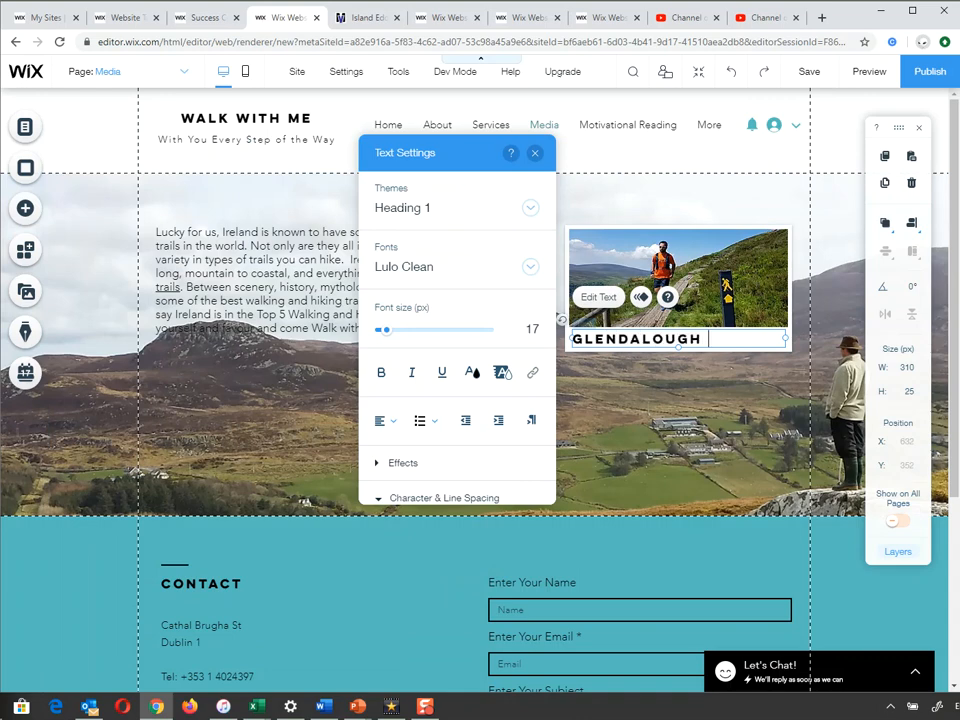
text( Wiclow)
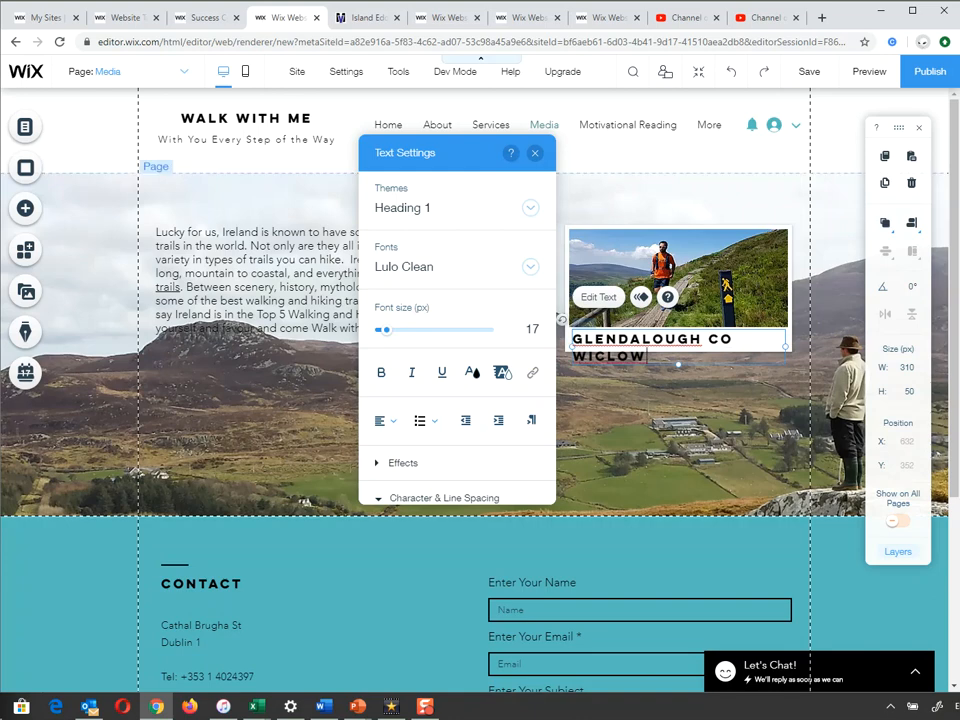
drag(646, 356, 576, 339)
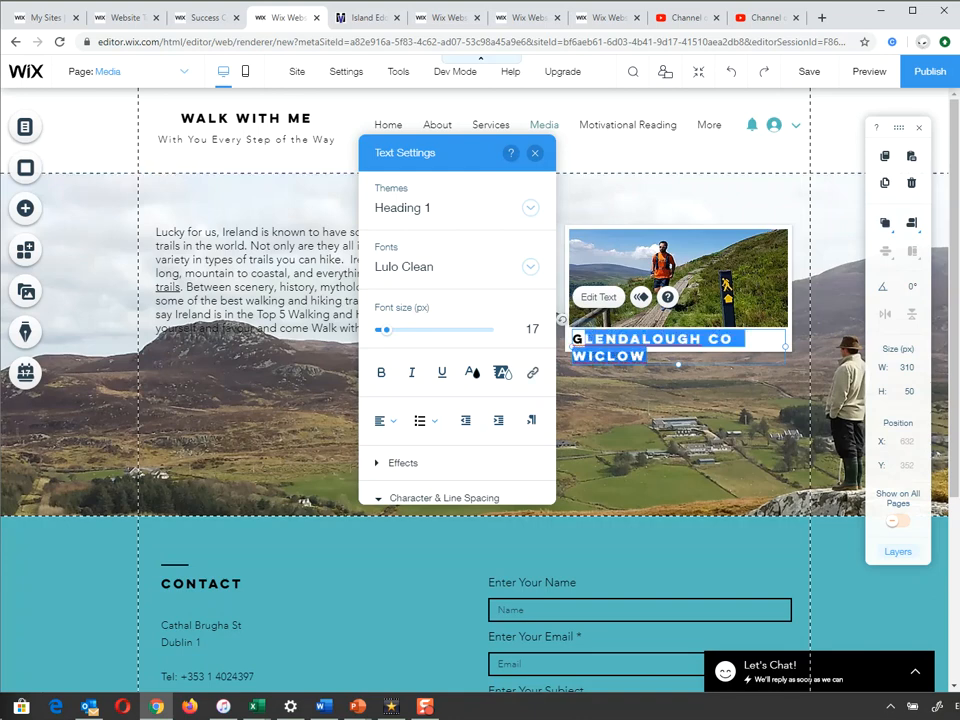
click(576, 339)
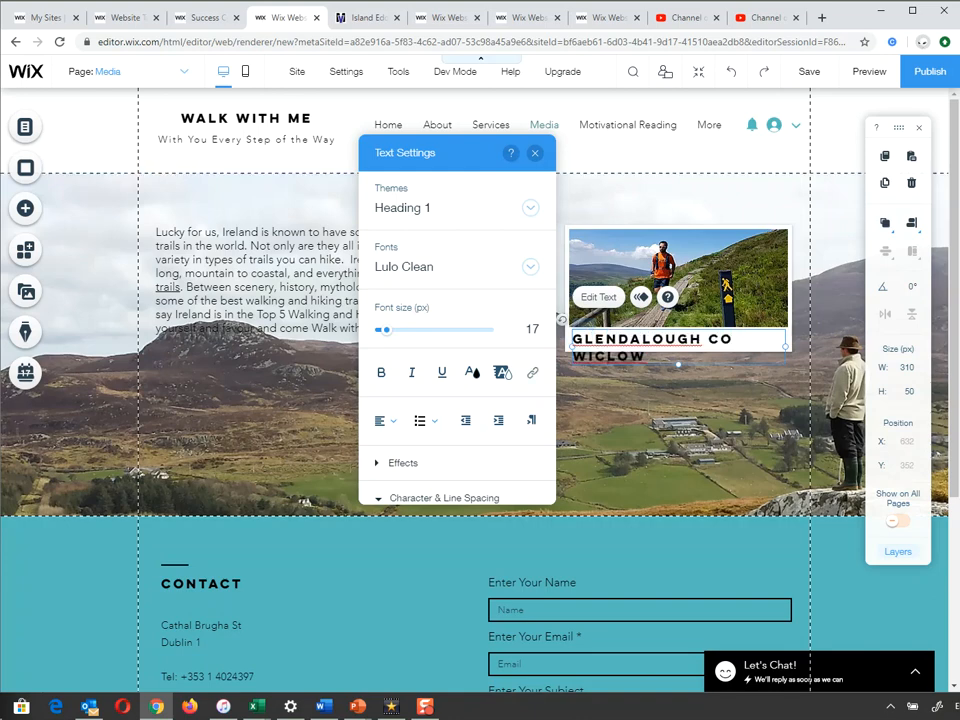
text(K)
Set the caption's font size to 12 px and move it down to Y 360 within the frame's white border
drag(658, 356, 572, 340)
drag(386, 329, 381, 329)
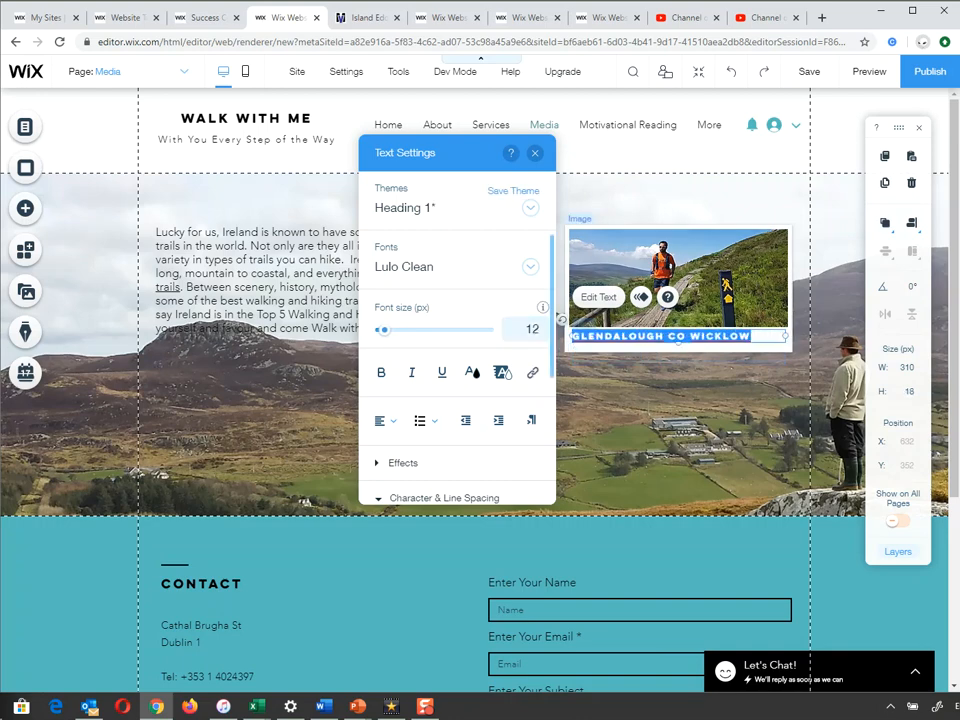
click(752, 336)
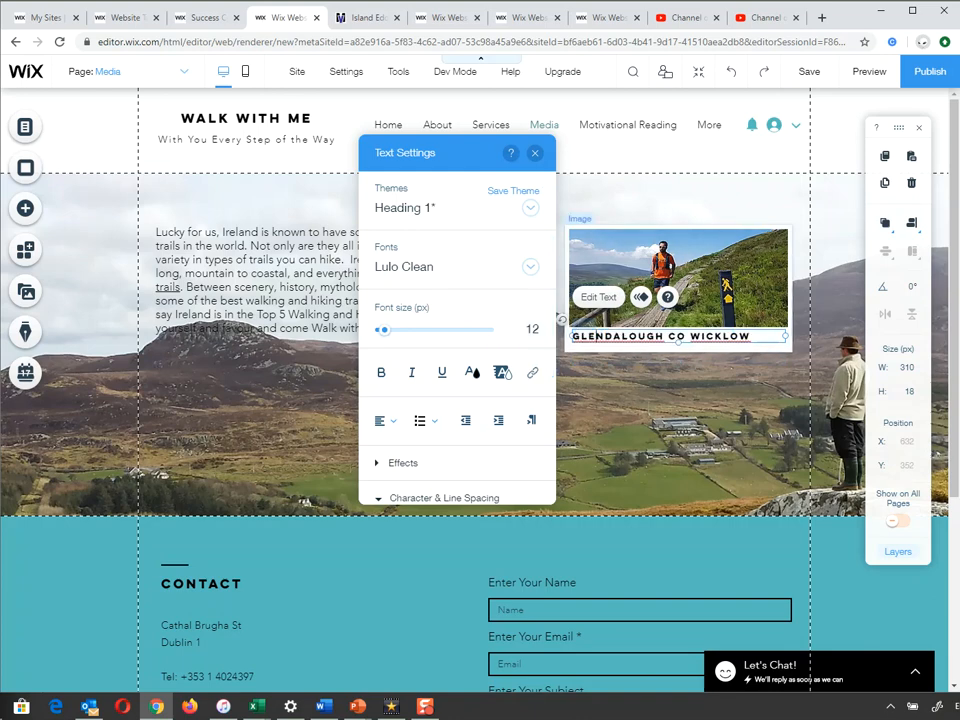
click(697, 372)
click(678, 336)
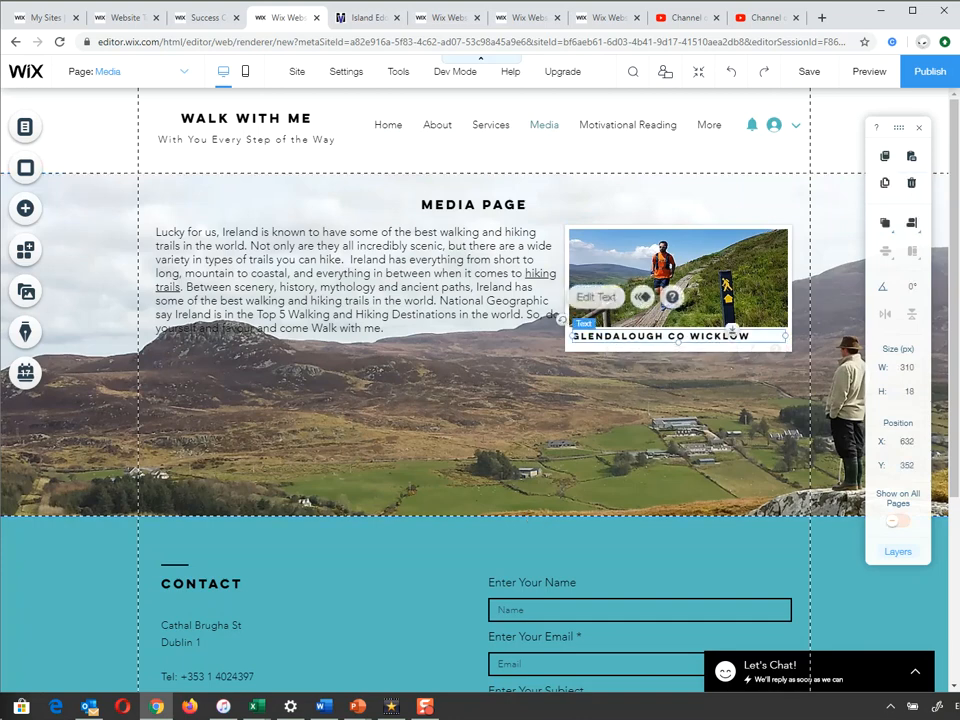
drag(678, 336, 678, 341)
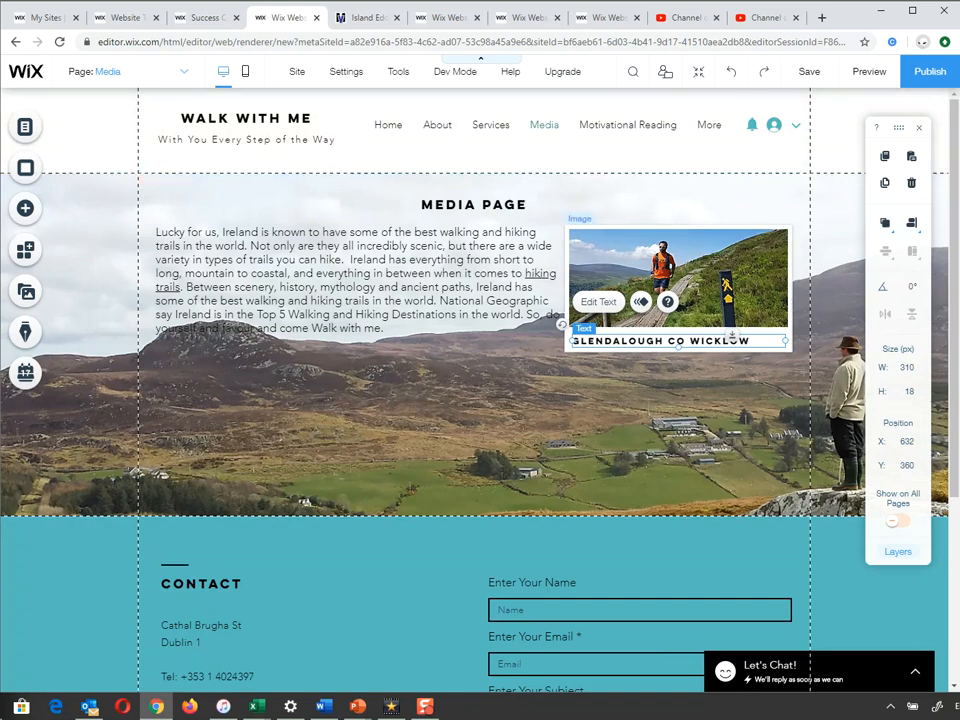
click(619, 380)
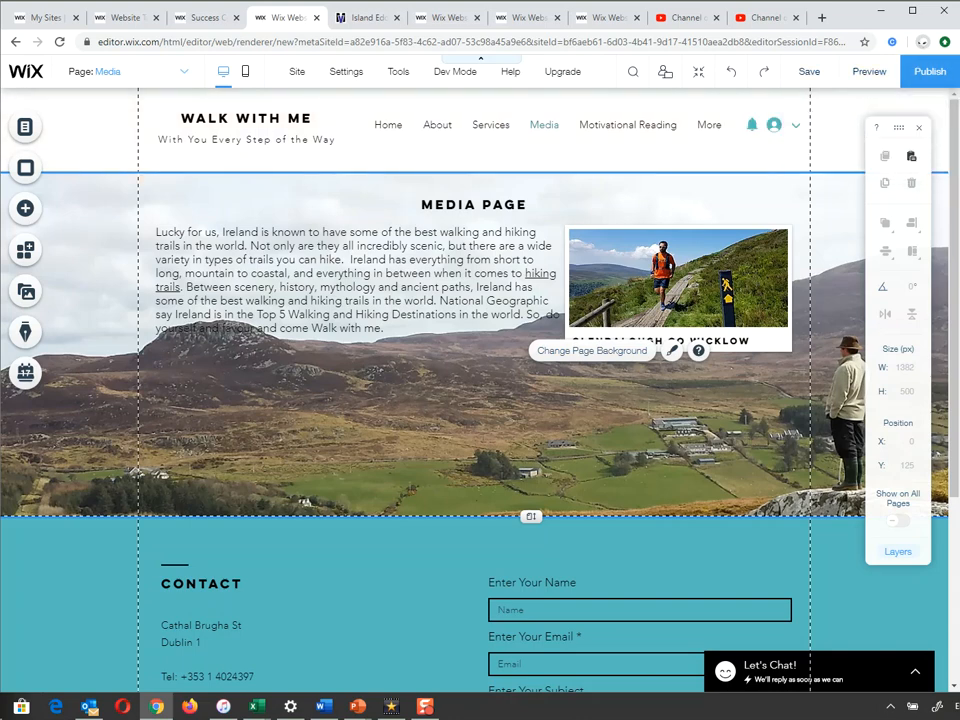
Review the uploaded, collection and social image sources available for adding to the page
click(40, 208)
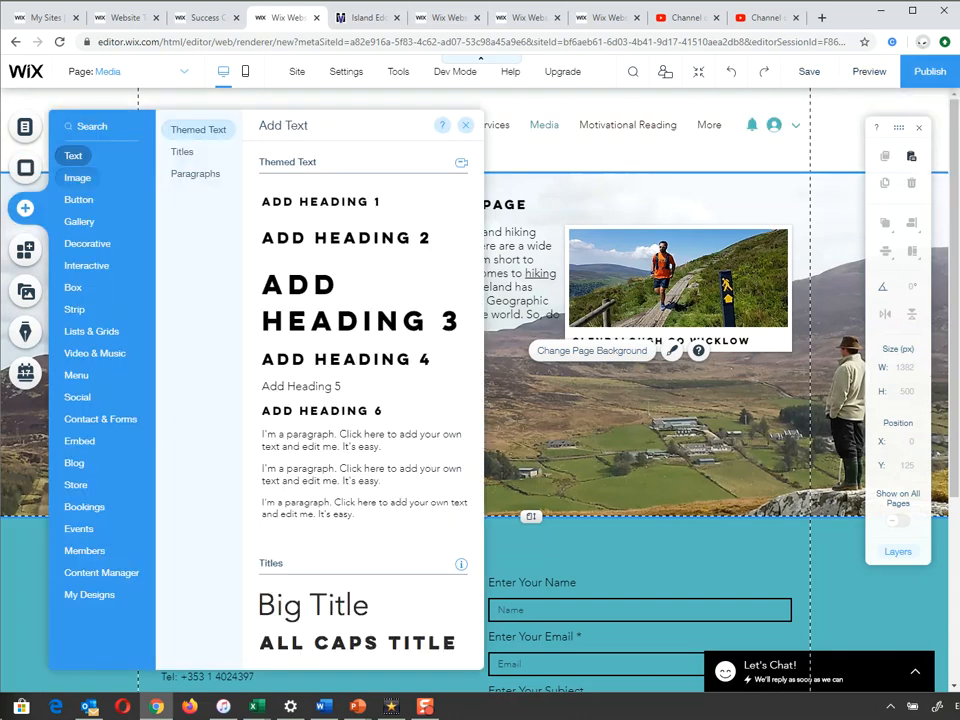
click(77, 177)
click(208, 173)
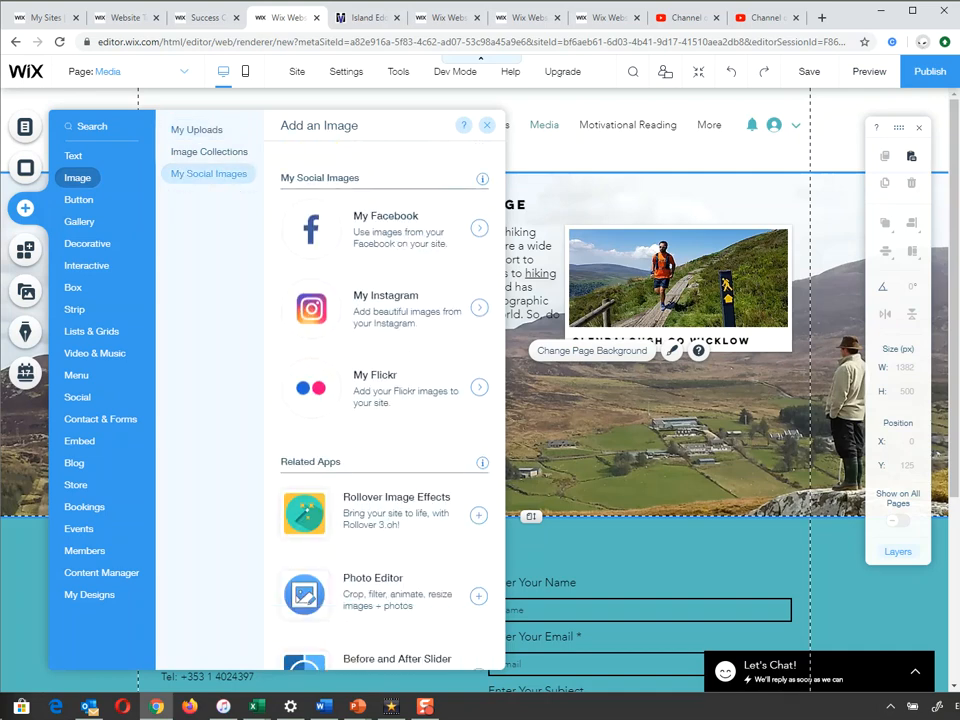
scroll(380, 215, up, 5)
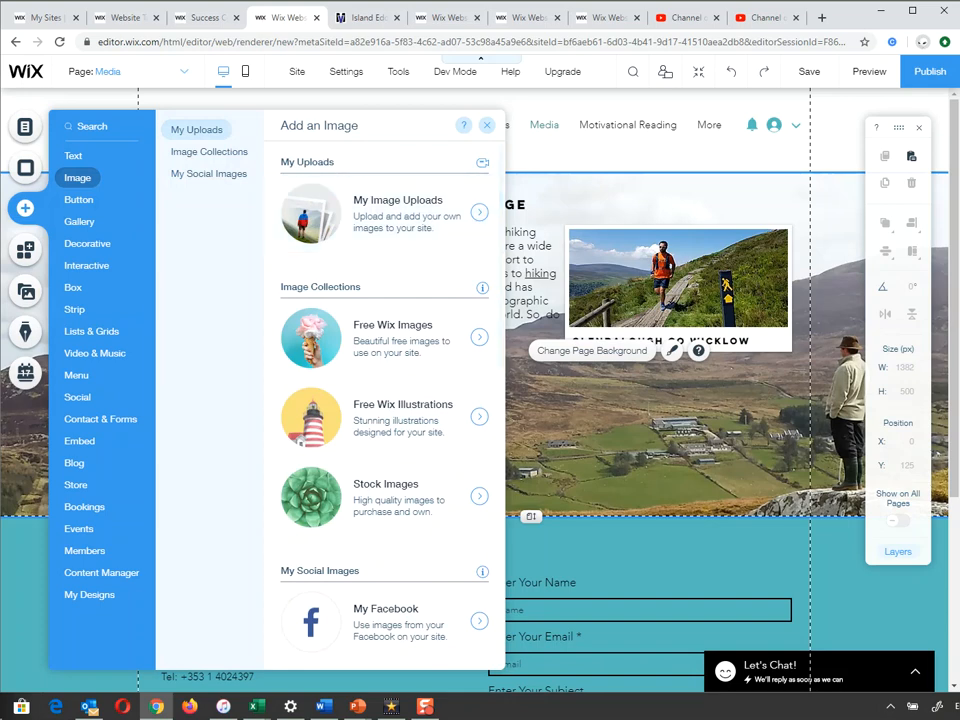
Review the themed, text and icon button designs available for adding to the page
click(79, 199)
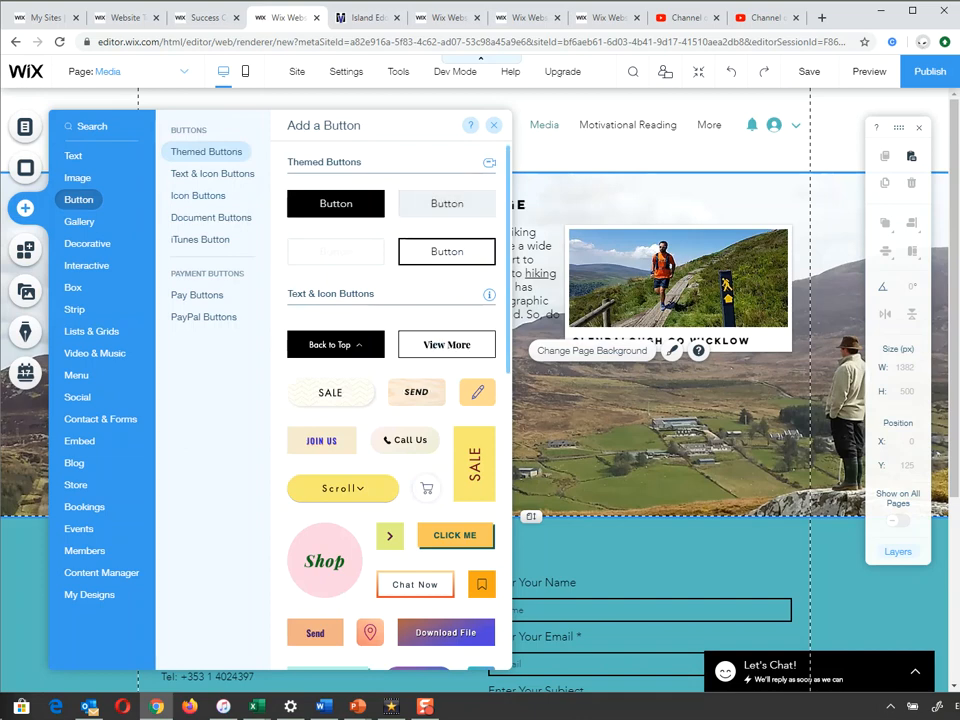
scroll(391, 400, down, 4)
scroll(391, 400, down, 3)
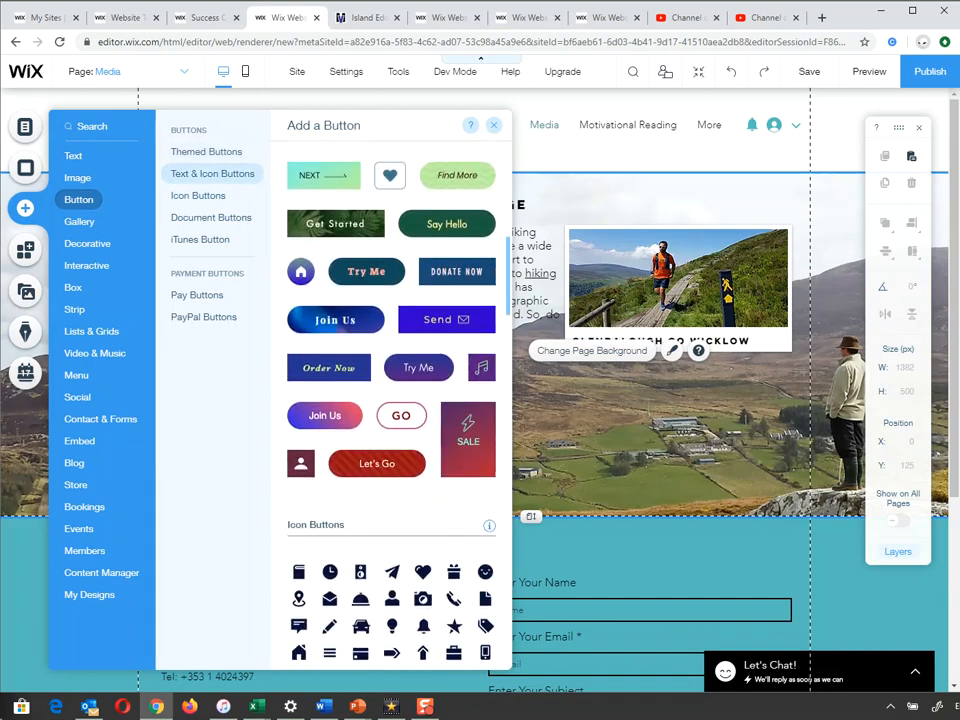
scroll(391, 400, up, 3)
scroll(391, 400, up, 3)
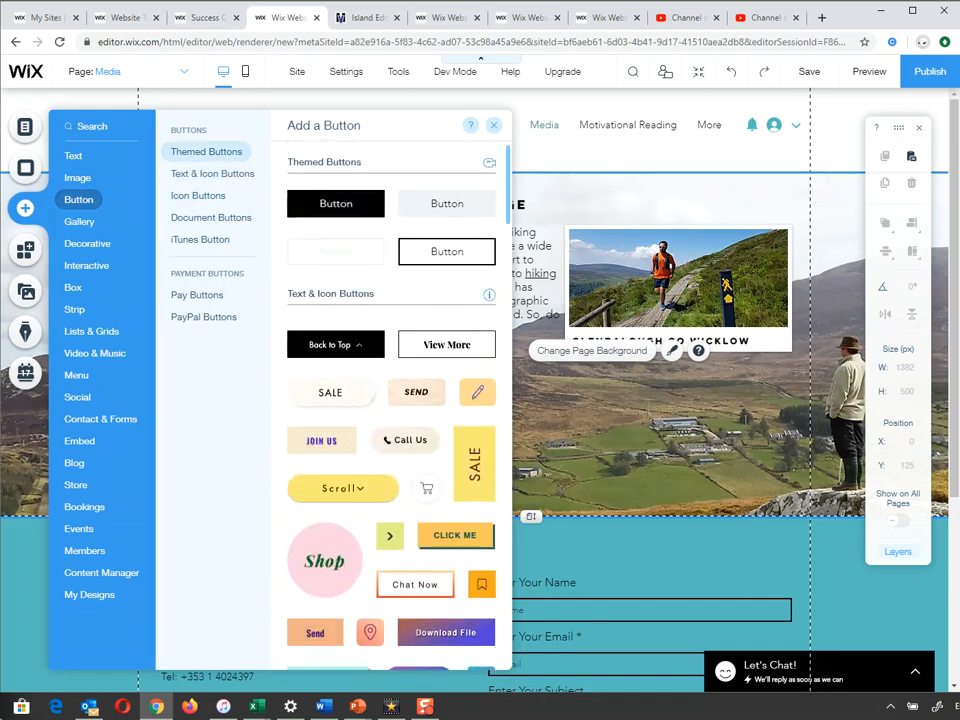
scroll(391, 400, down, 5)
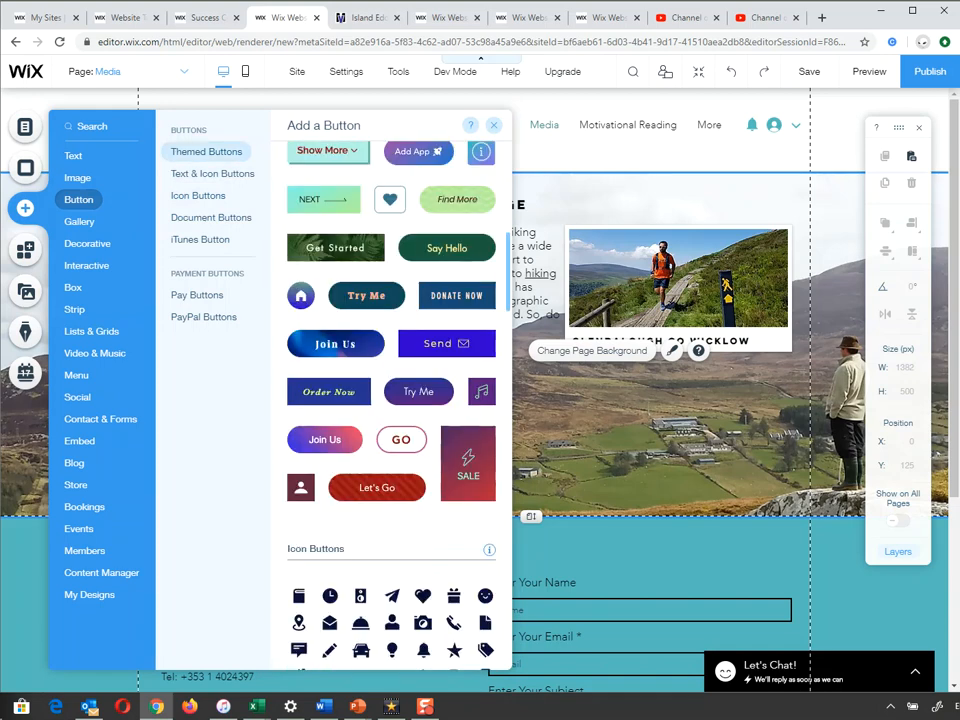
scroll(391, 400, up, 2)
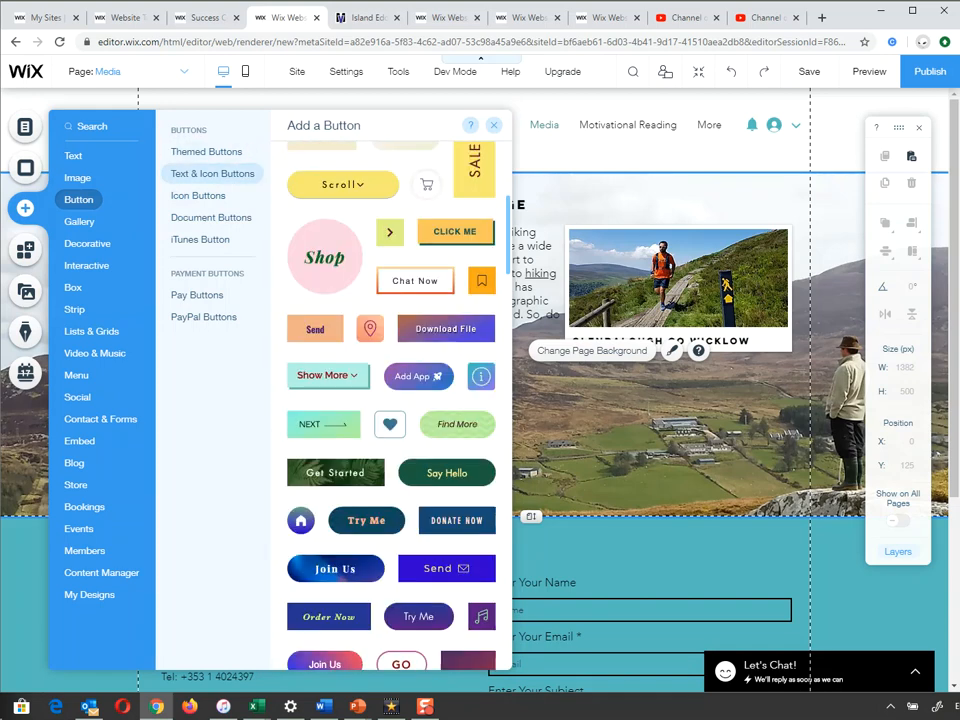
scroll(391, 400, up, 2)
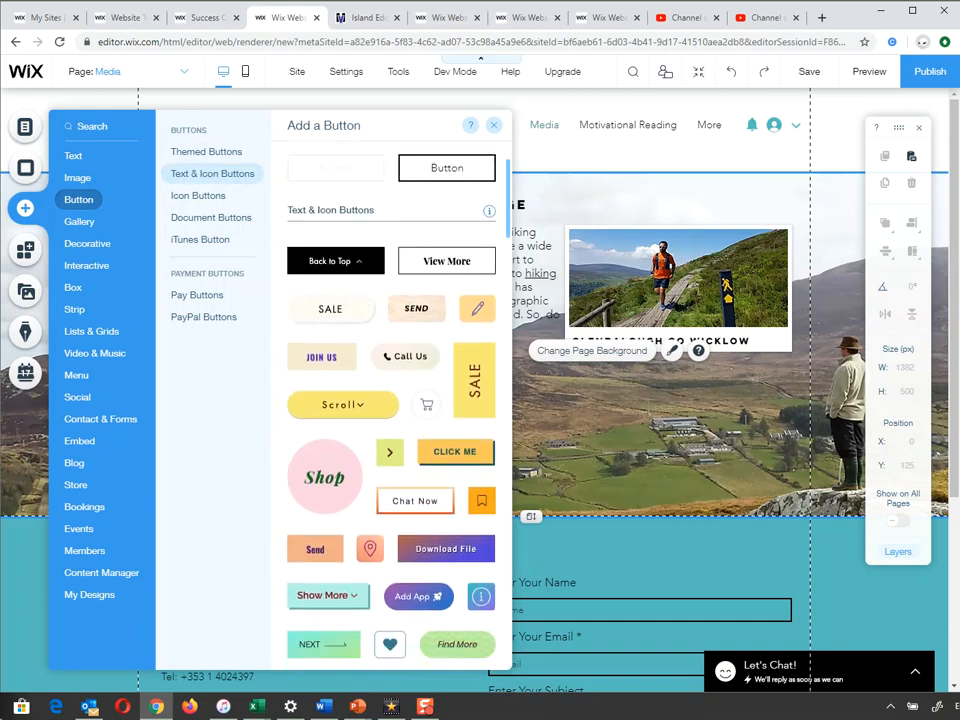
scroll(391, 400, down, 3)
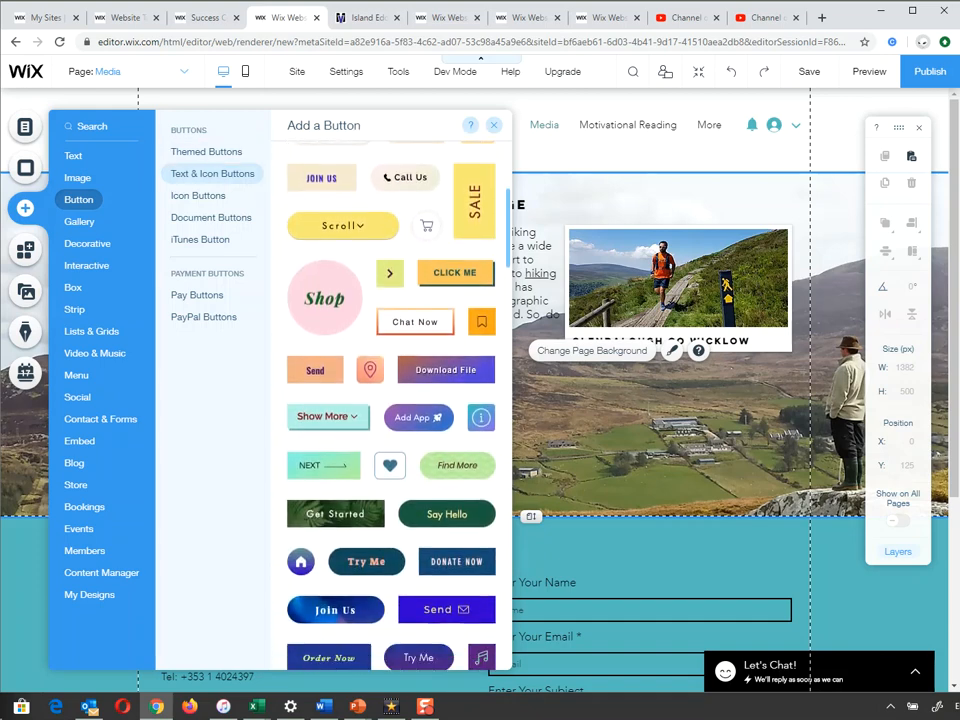
scroll(391, 400, down, 2)
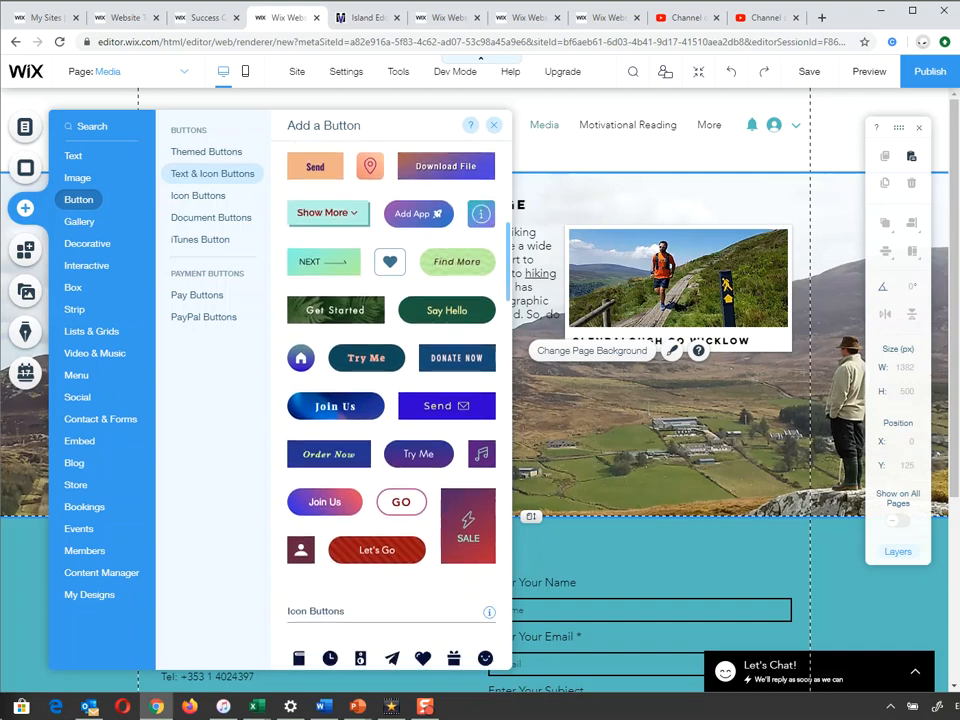
scroll(391, 400, up, 1)
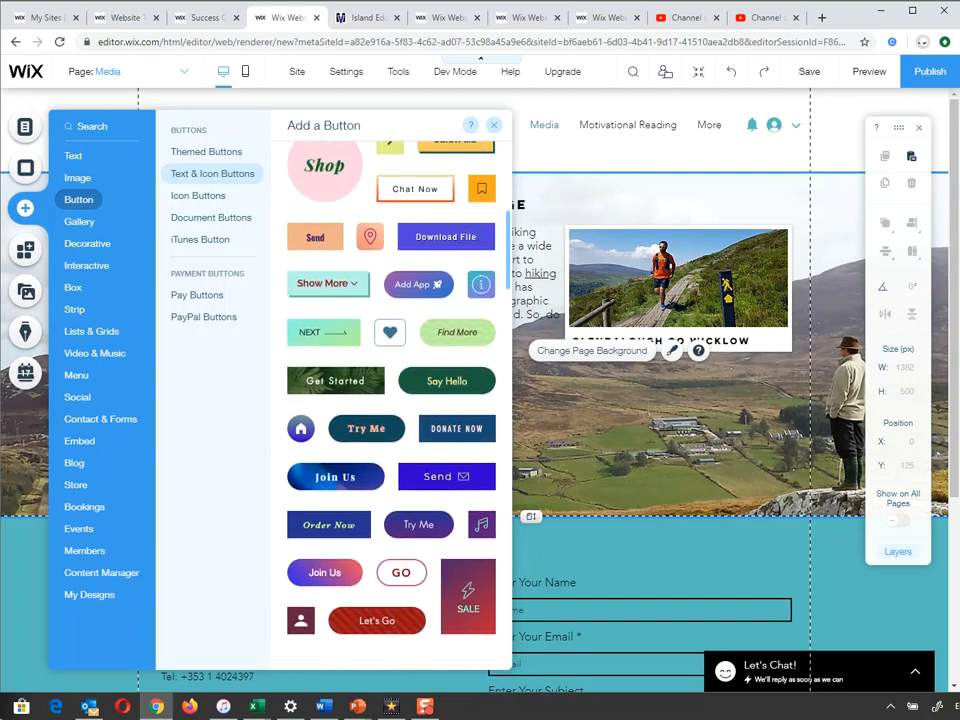
scroll(391, 400, up, 4)
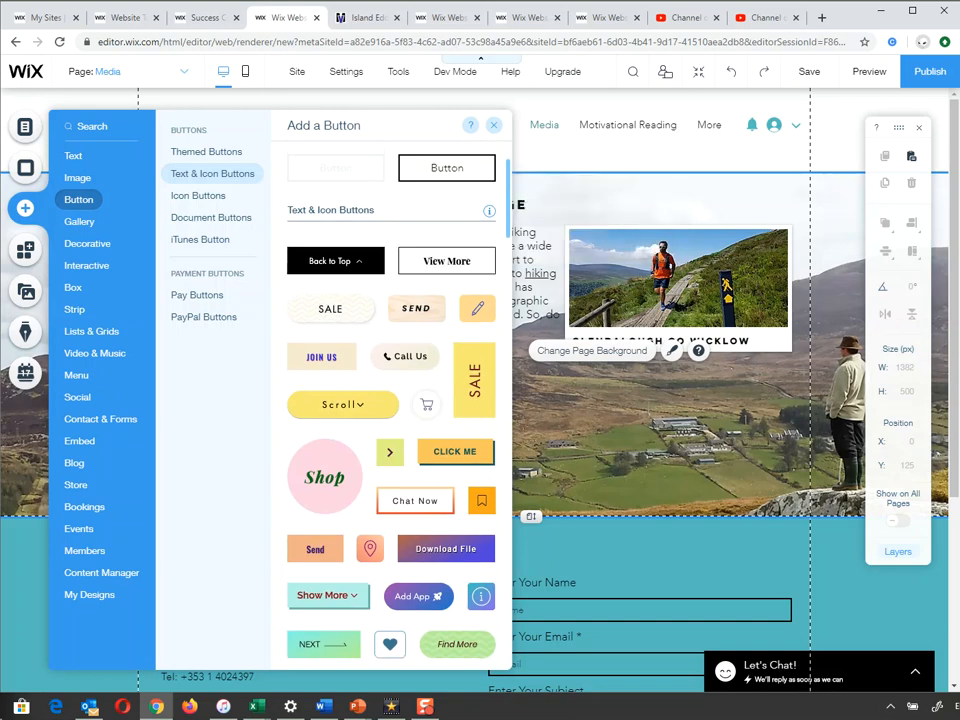
Try out a SEND button above the runner image, check its link options, and remove it again
drag(736, 198, 768, 190)
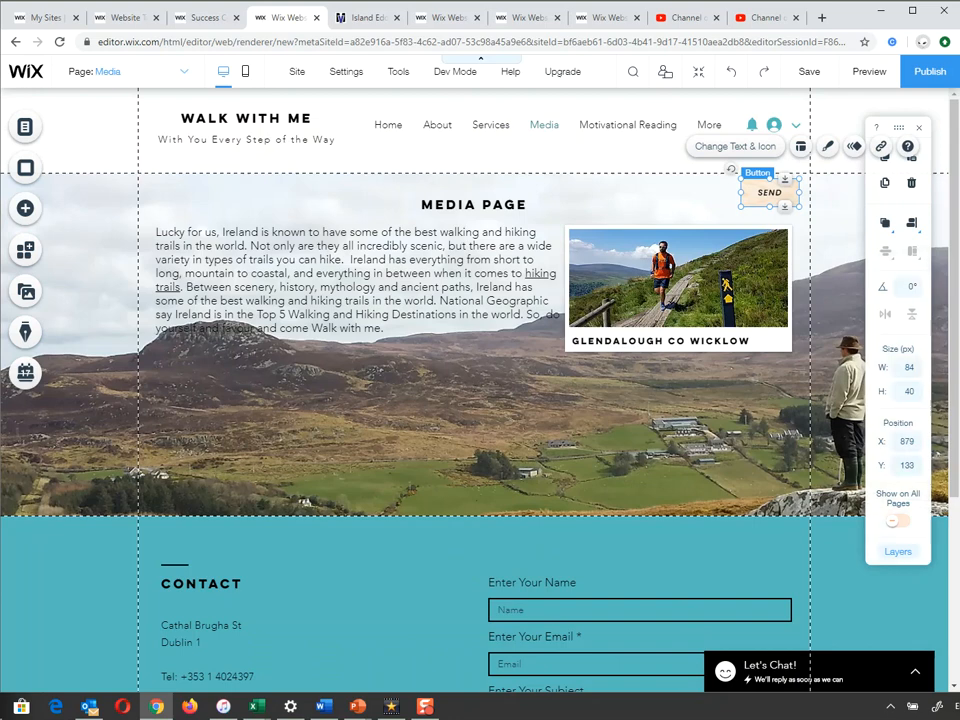
click(881, 146)
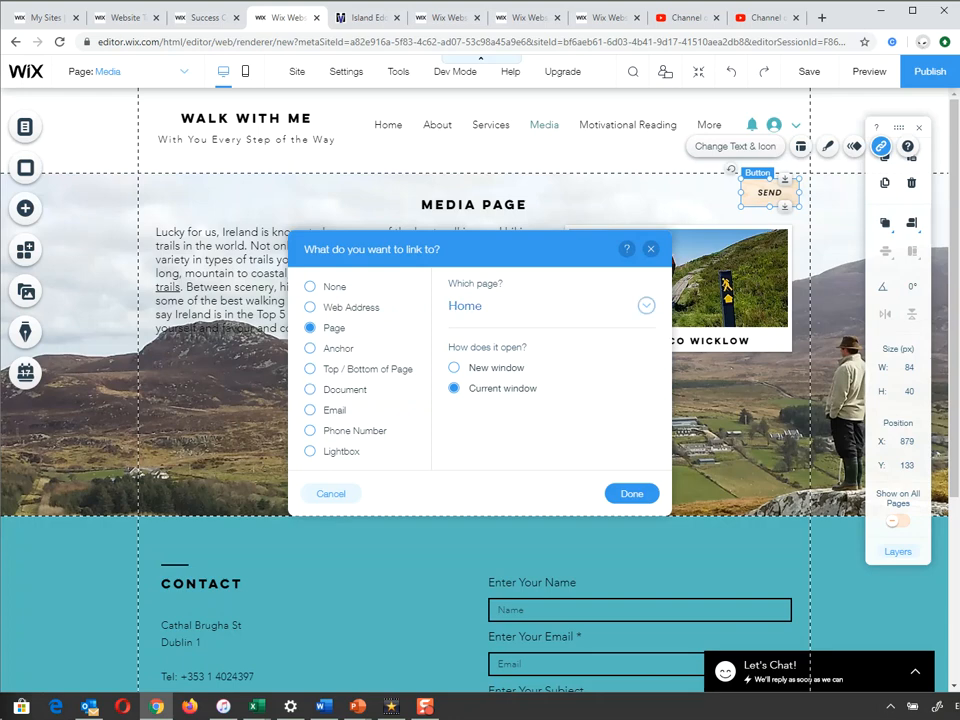
click(651, 249)
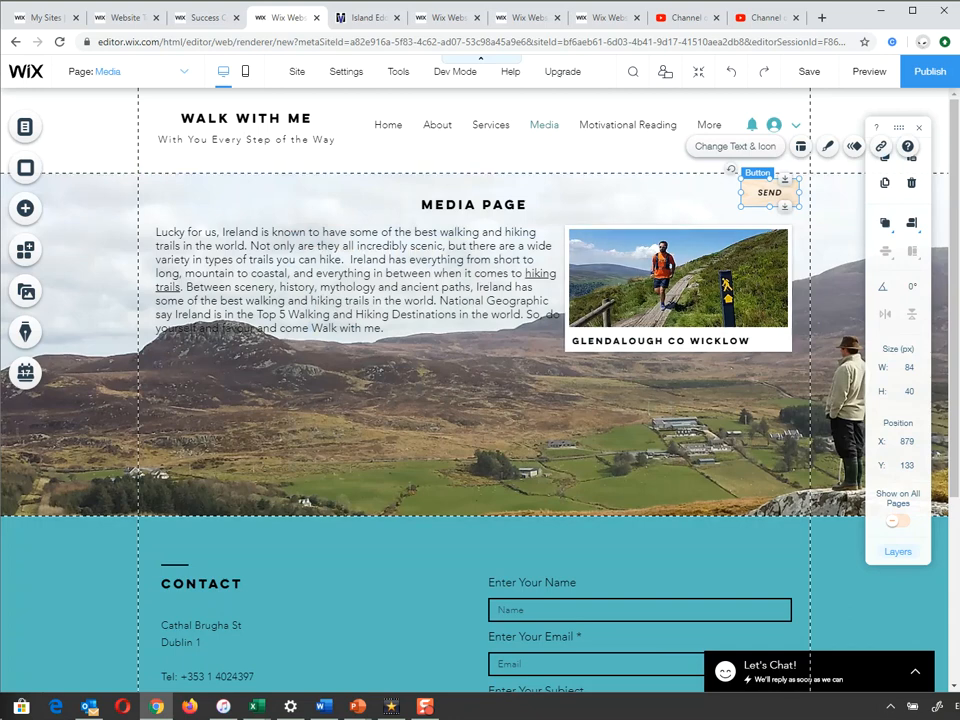
key(Delete)
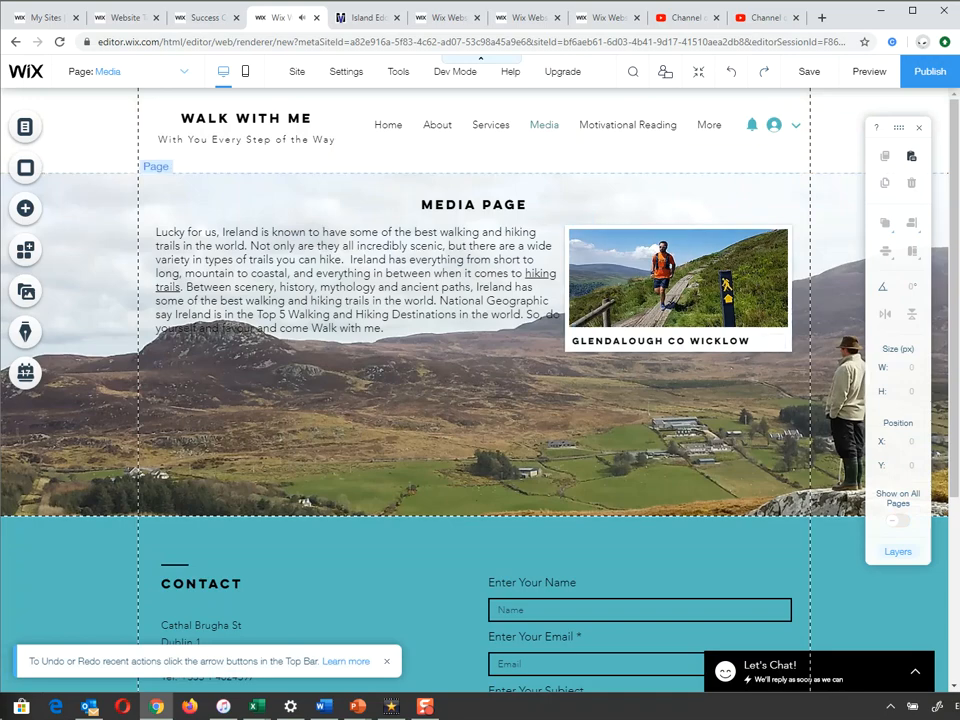
Add a Slider (arrows) gallery to the page and move it below the paragraph to about X 172, Y 454
click(25, 208)
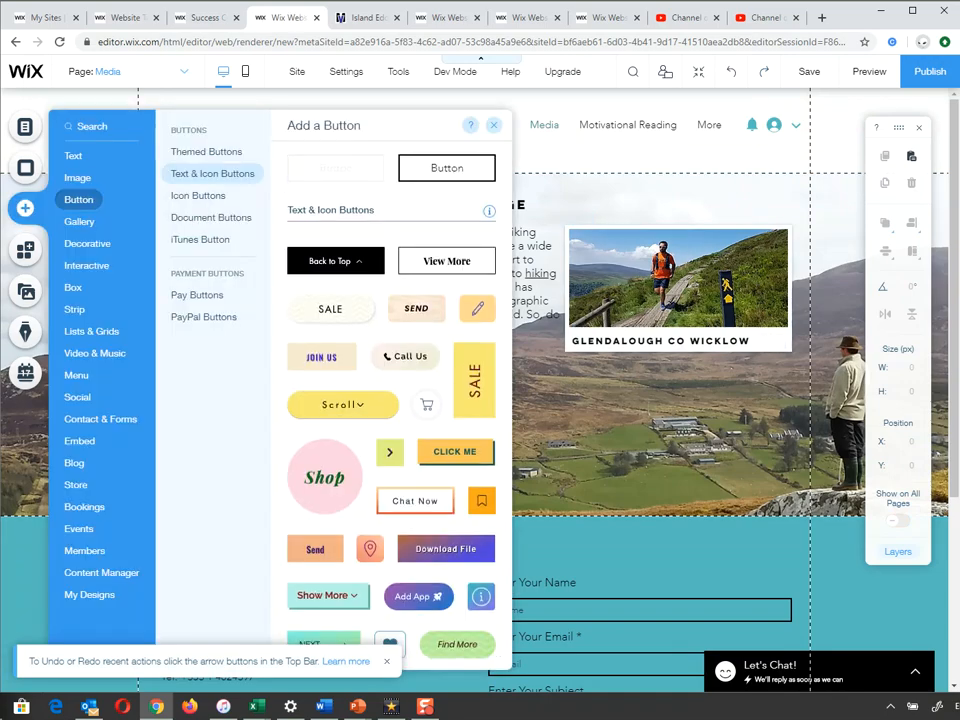
click(79, 221)
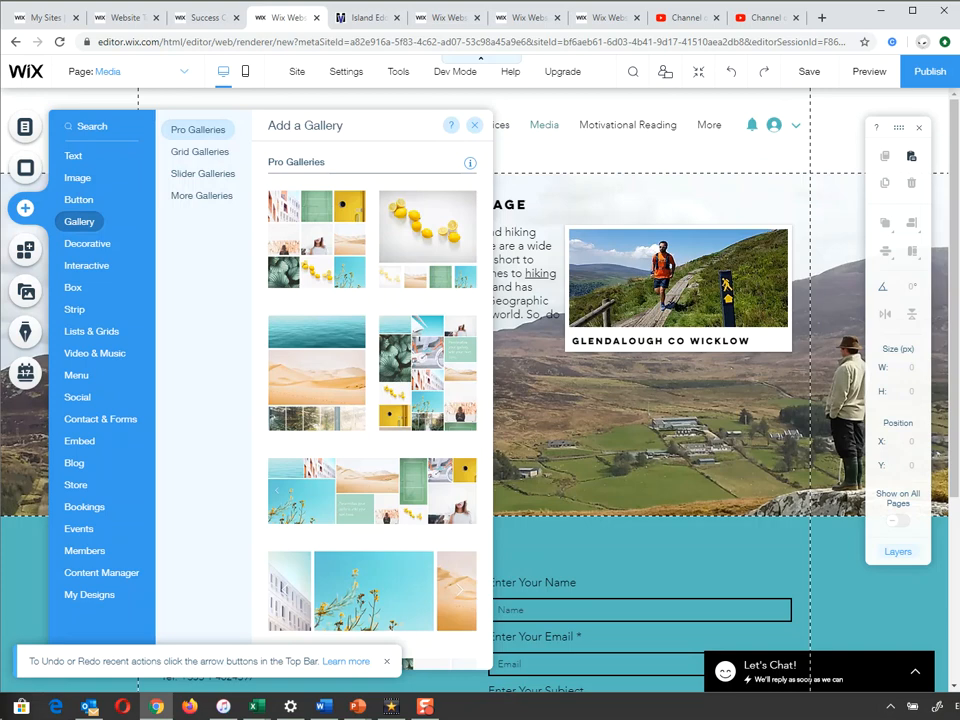
scroll(372, 390, down, 5)
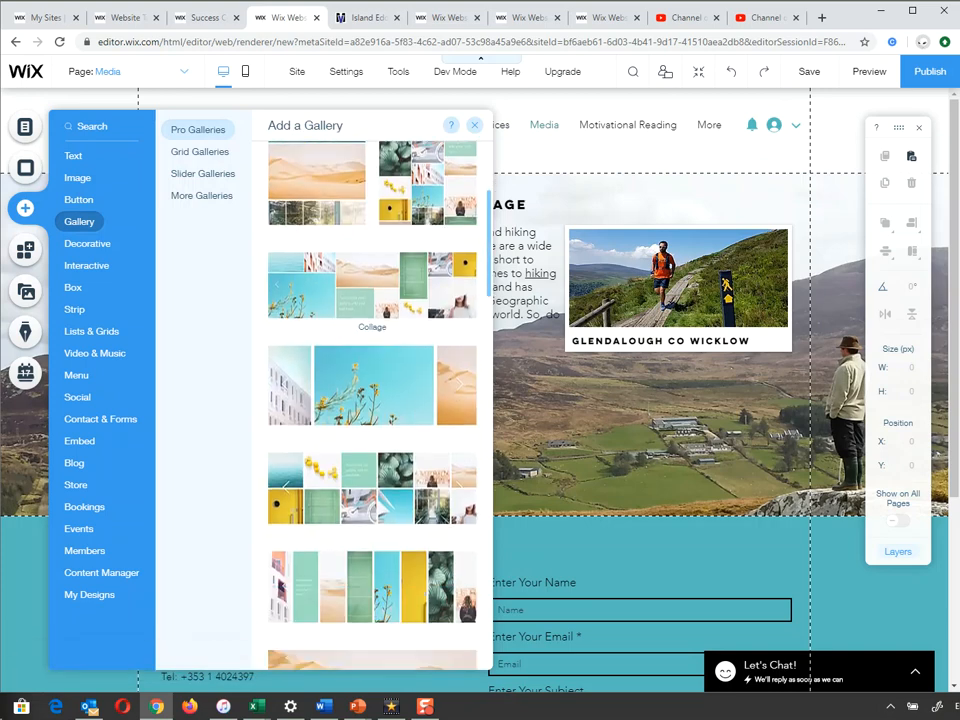
scroll(372, 260, down, 8)
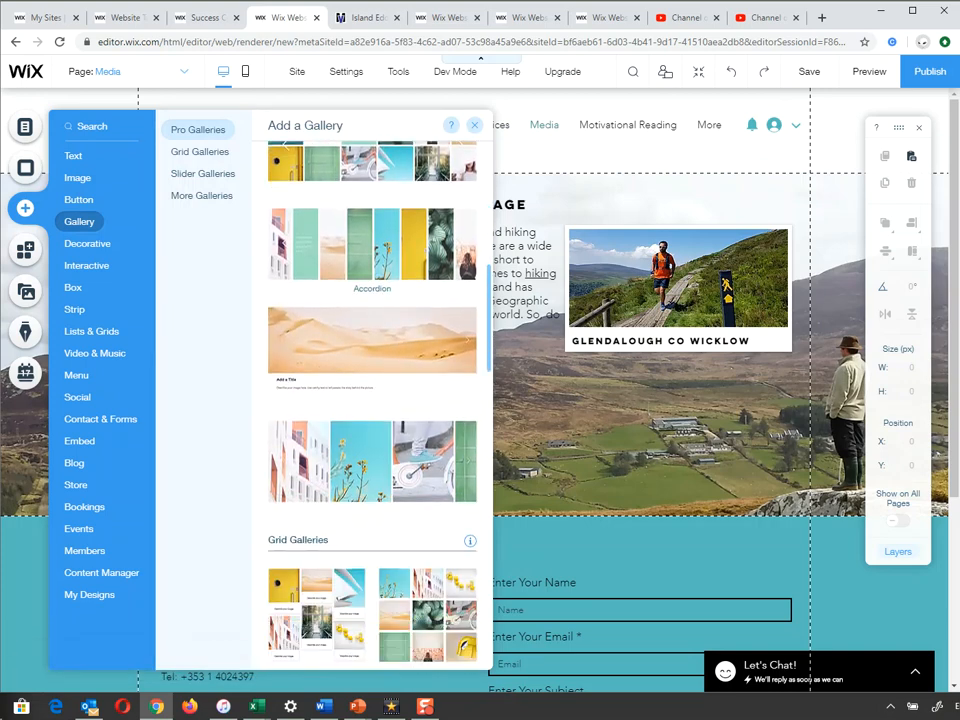
scroll(395, 285, down, 5)
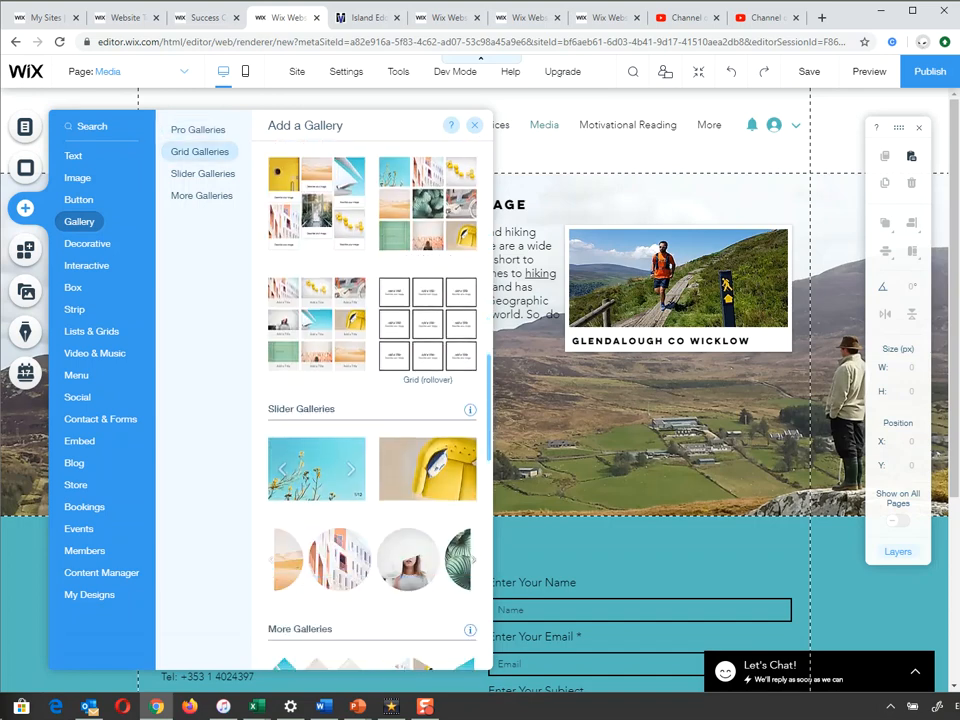
scroll(372, 300, down, 2)
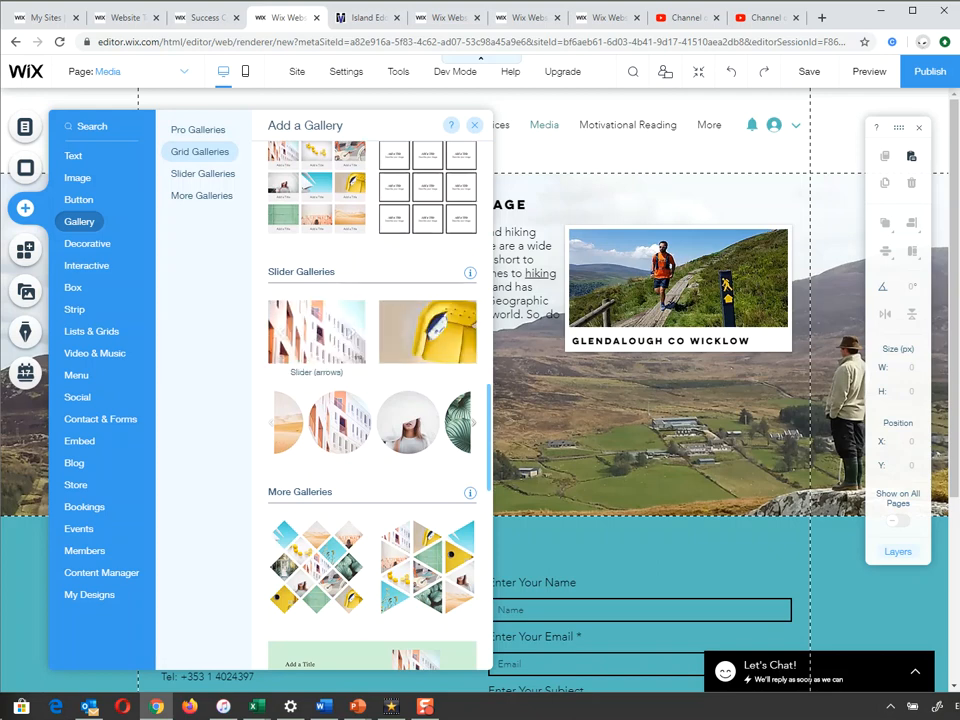
drag(318, 332, 571, 415)
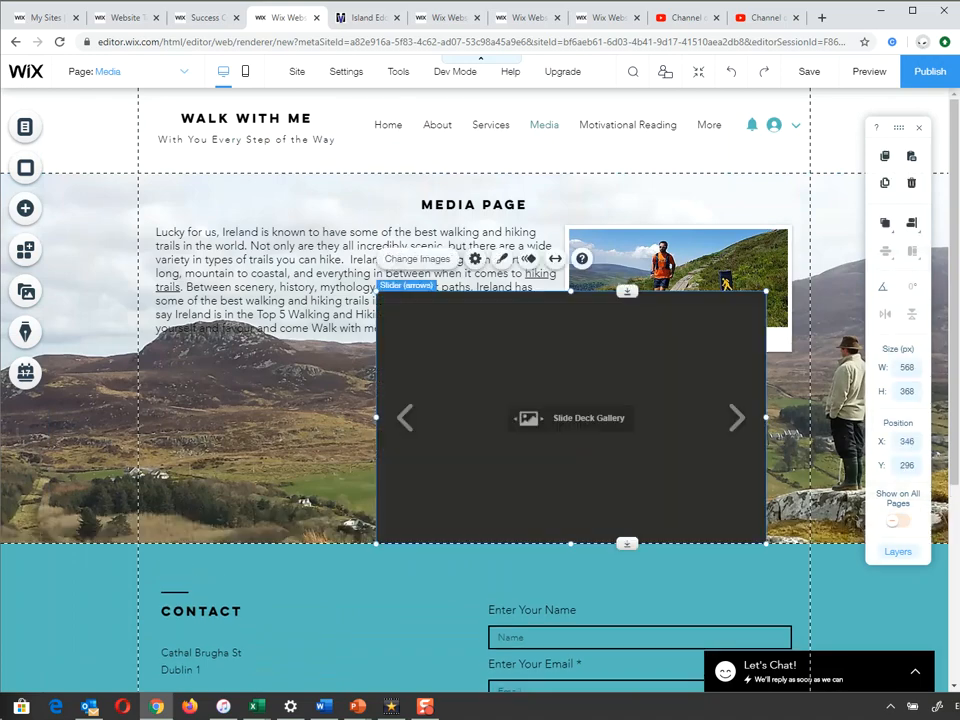
drag(571, 375, 452, 481)
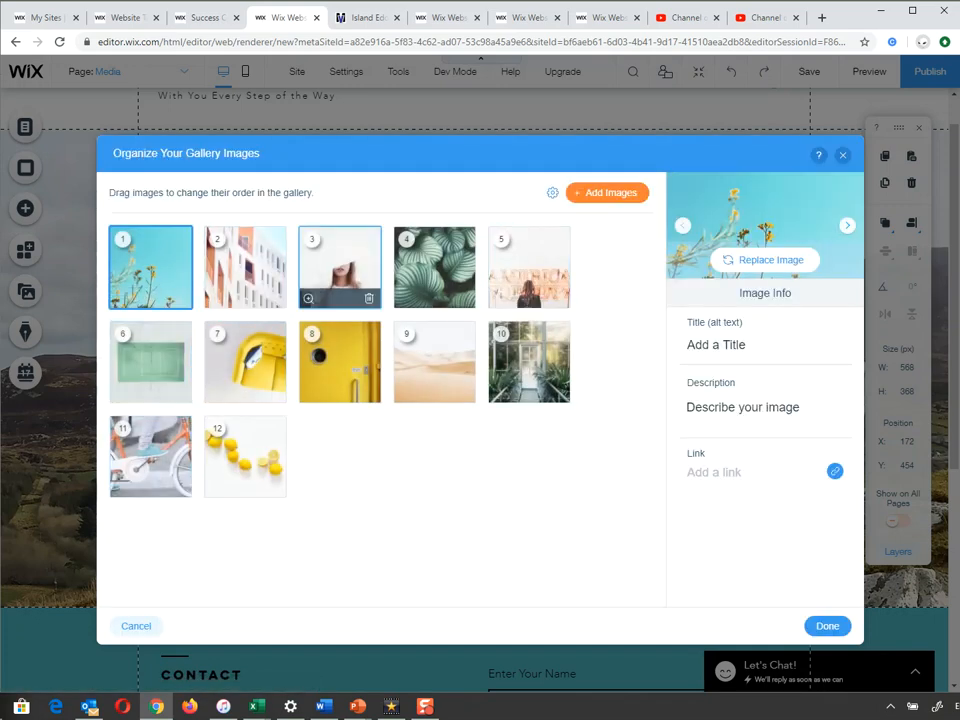
Remove all the sample images from the slider gallery
click(180, 297)
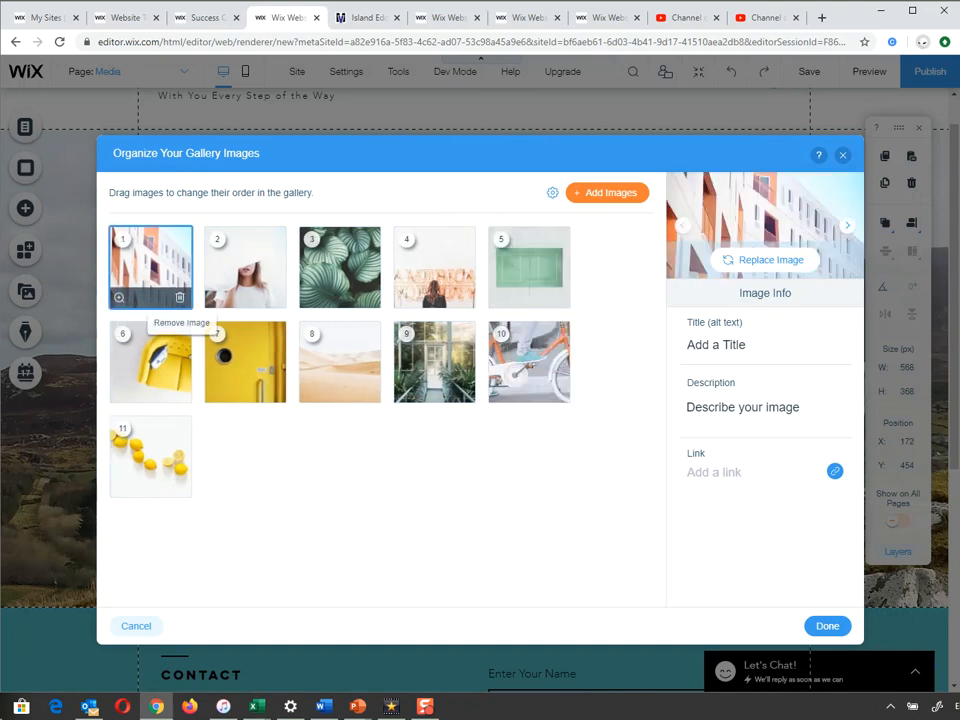
click(180, 297)
click(180, 297)
click(180, 297)
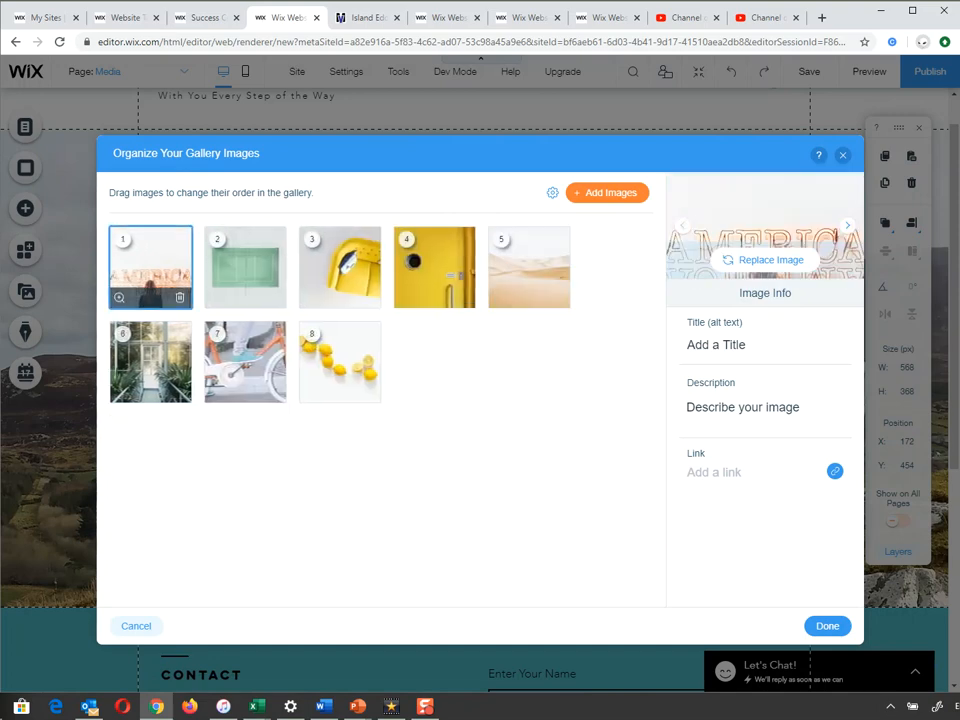
click(180, 297)
click(180, 297)
click(180, 300)
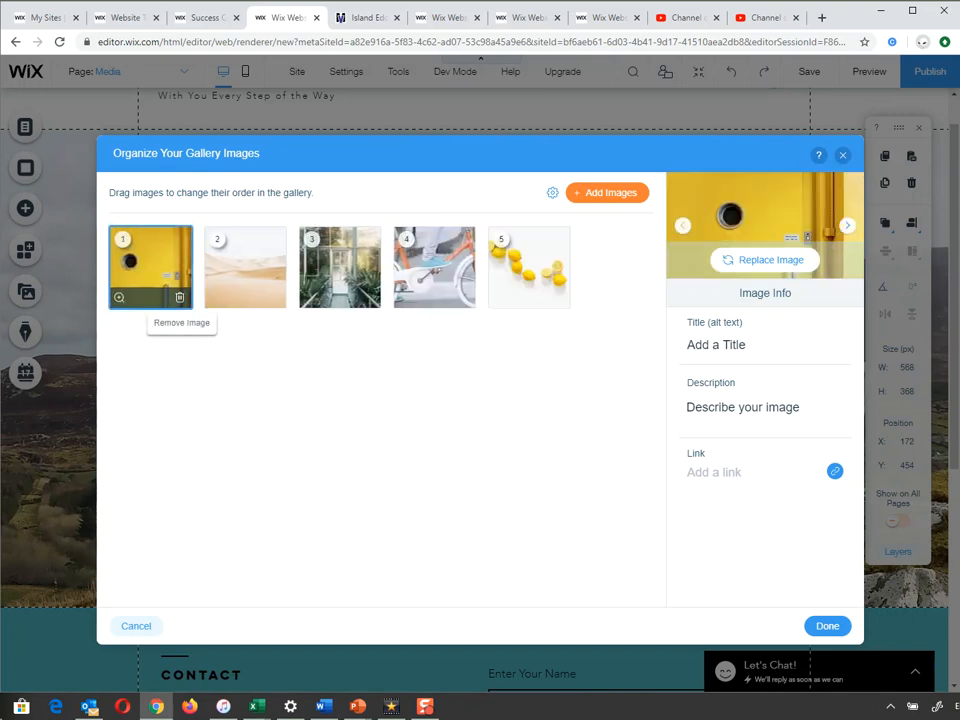
click(180, 300)
click(180, 300)
click(180, 300)
click(180, 300)
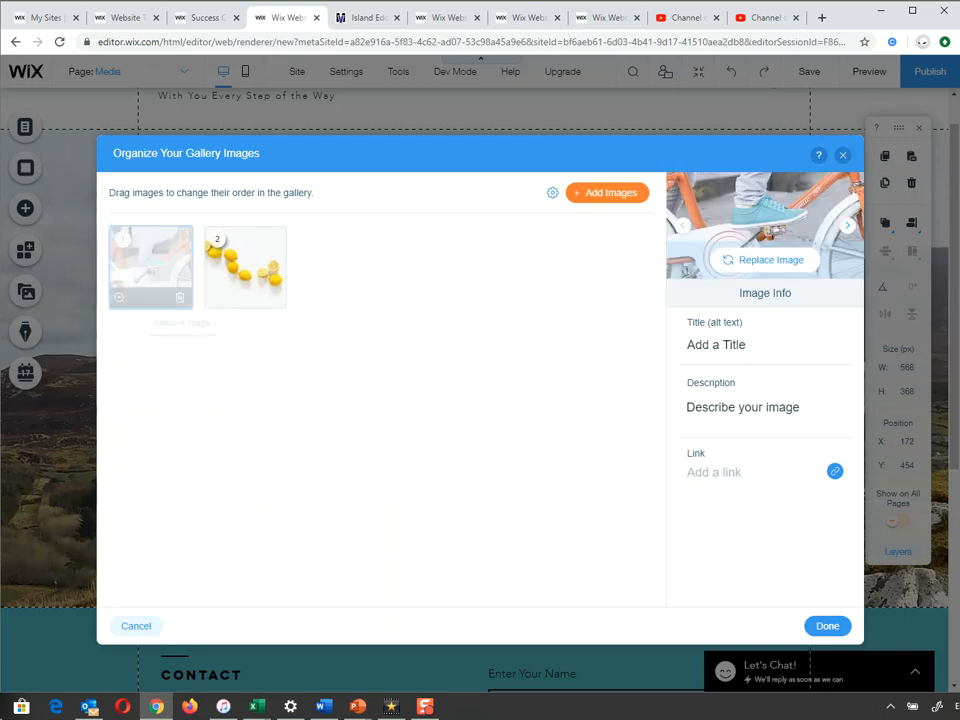
click(180, 300)
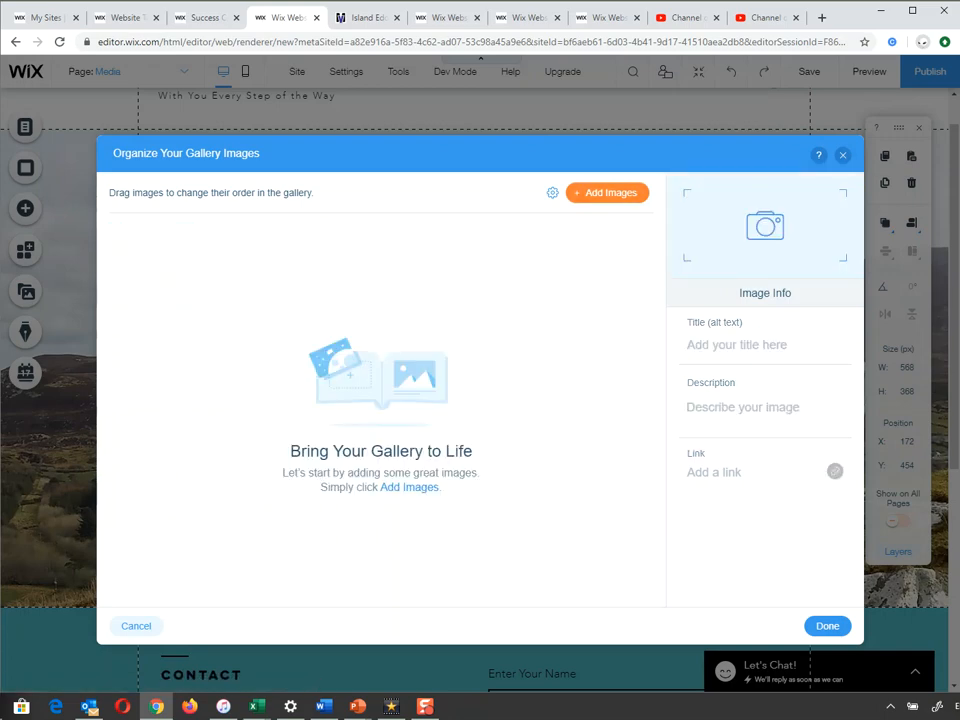
Add spinc-web.jpg, Glendalough Upper Lake, glendalough_walk-1.jpg and tester.jpg from the site files to the slider gallery
click(607, 192)
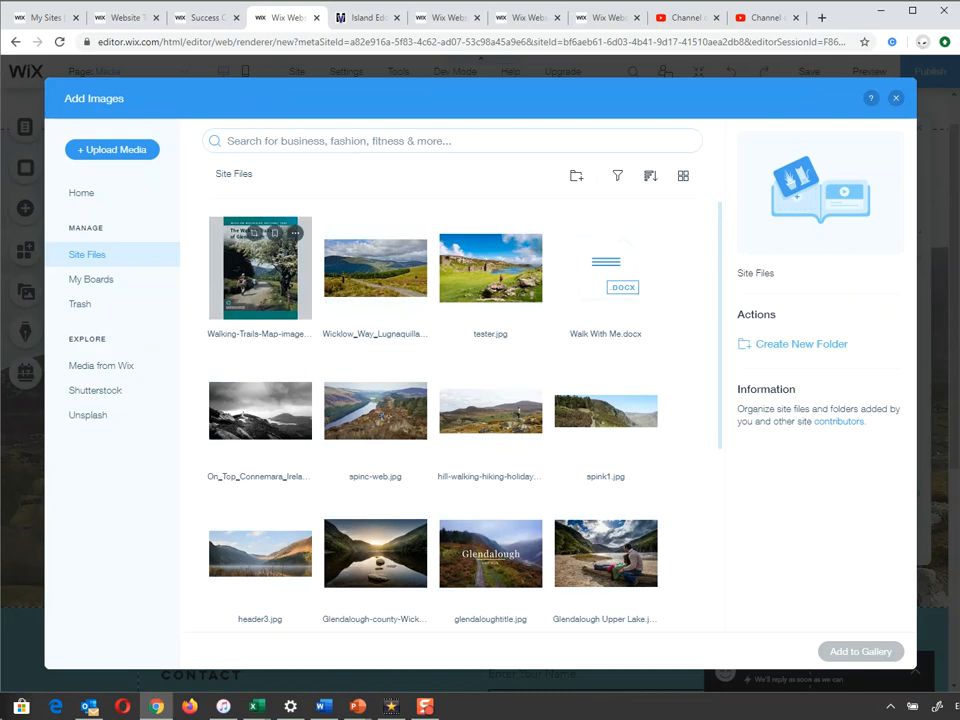
scroll(490, 400, down, 1)
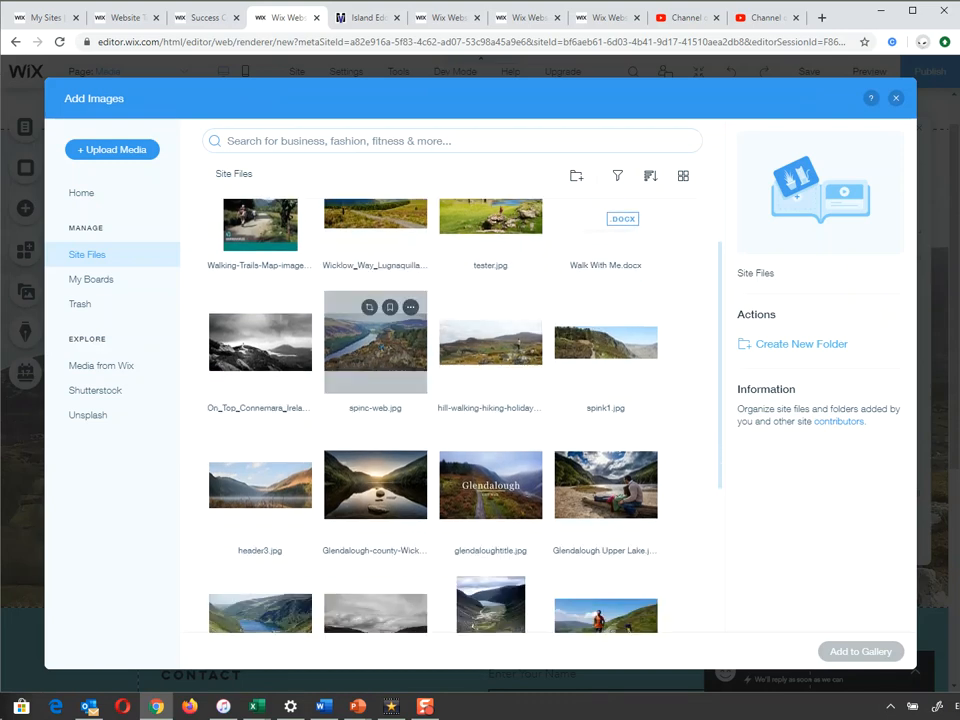
click(375, 345)
click(605, 485)
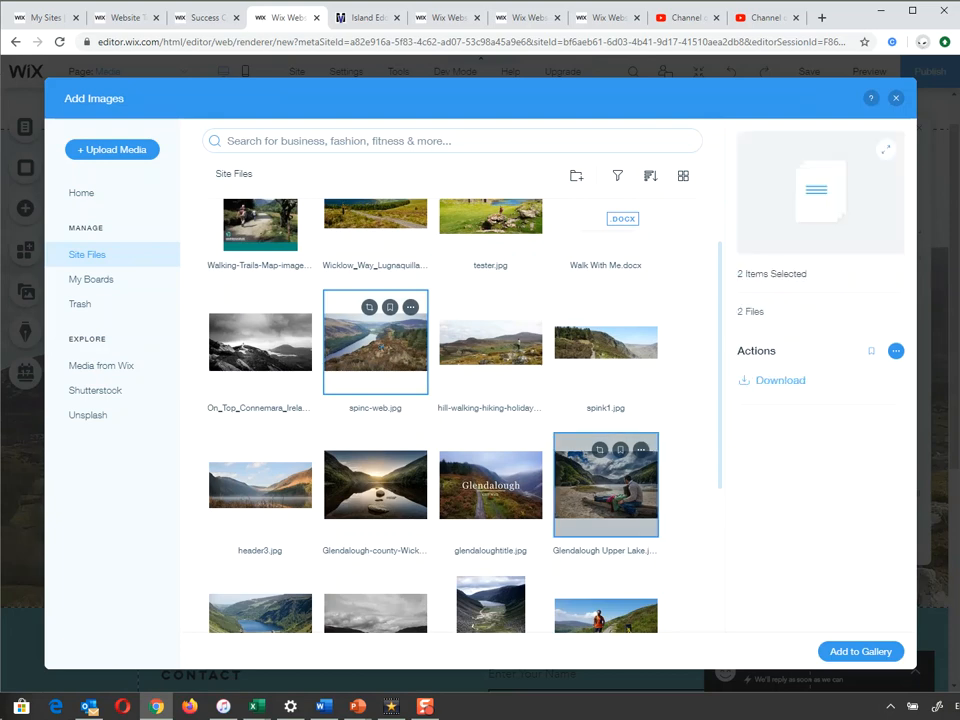
scroll(605, 400, down, 2)
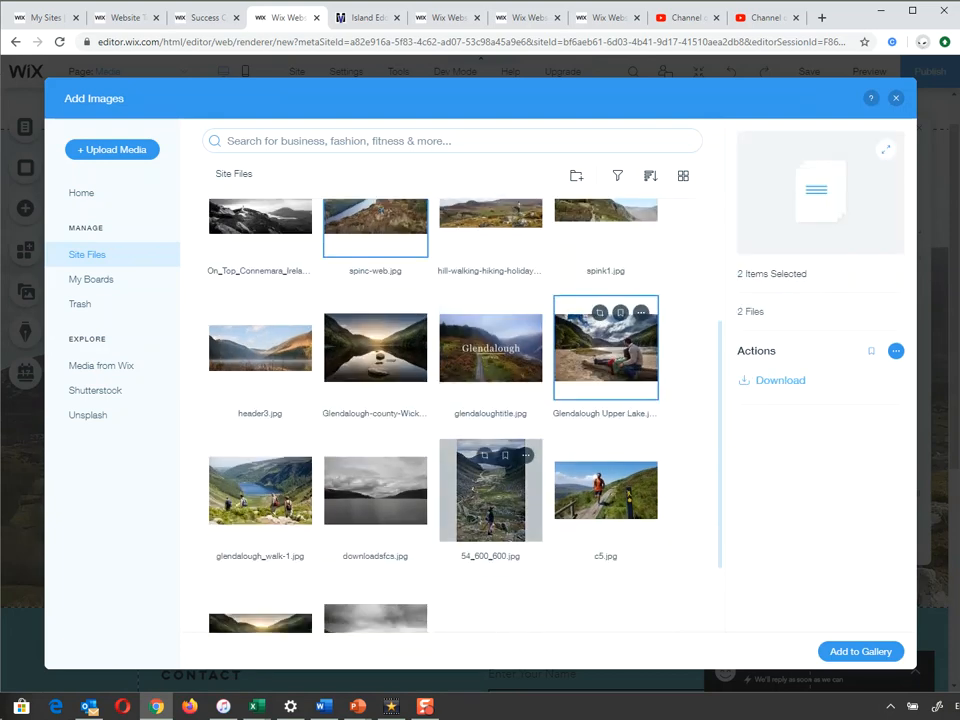
click(260, 490)
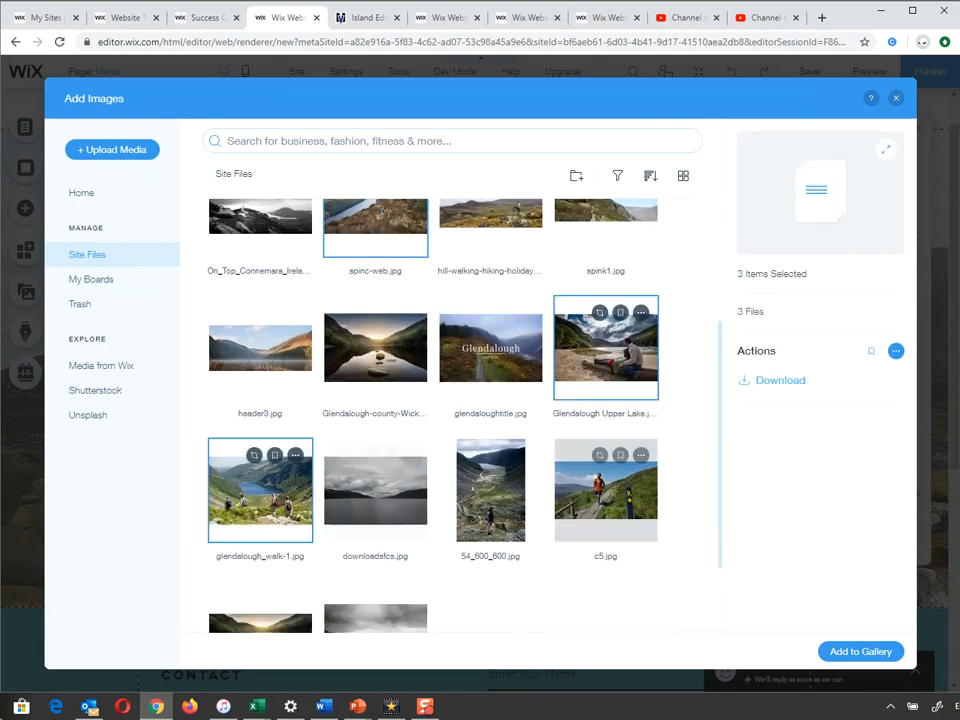
scroll(605, 495, up, 2)
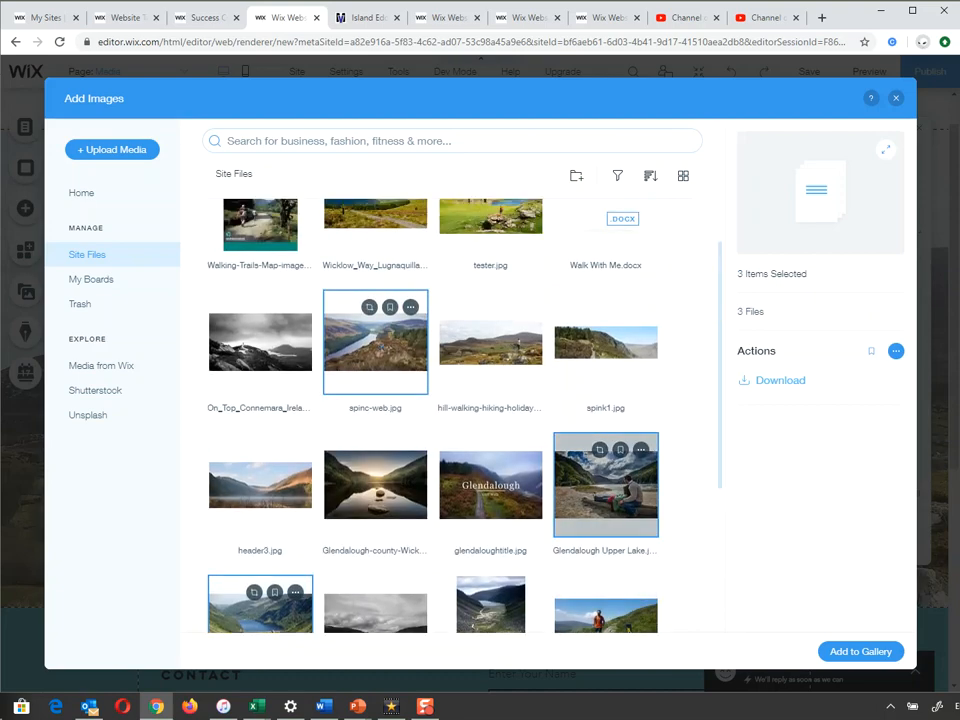
scroll(605, 495, down, 2)
scroll(605, 495, up, 2)
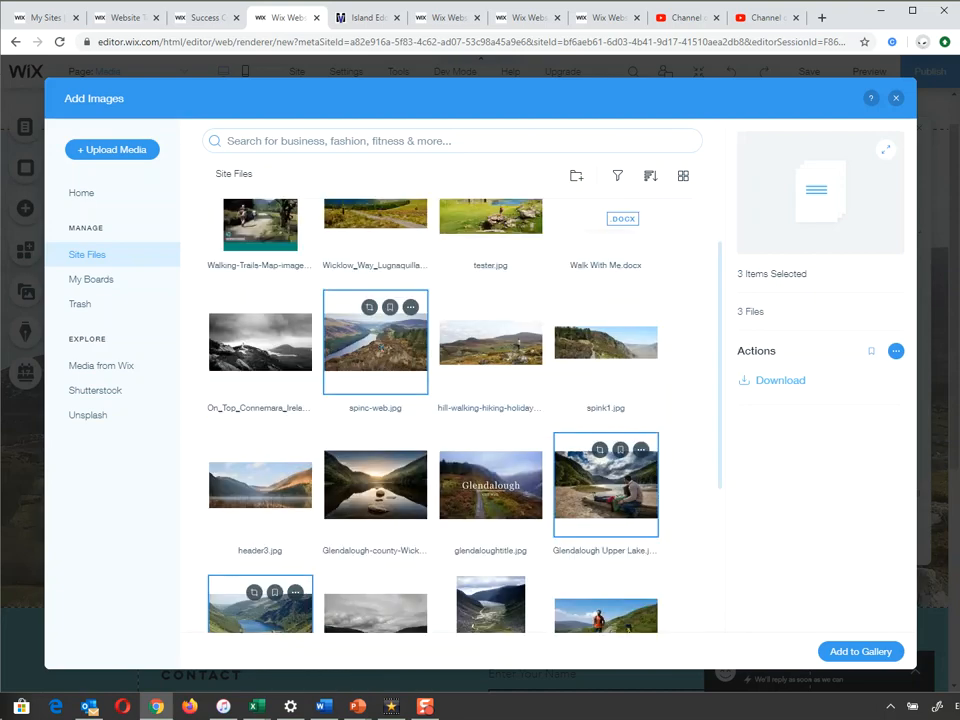
scroll(490, 400, up, 1)
click(490, 265)
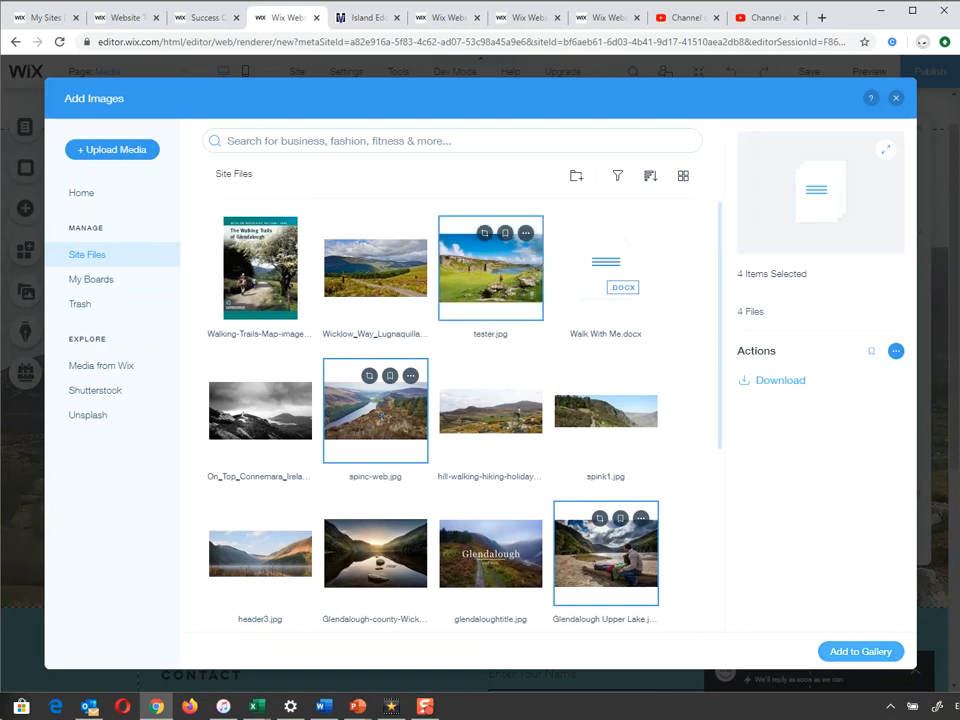
click(860, 651)
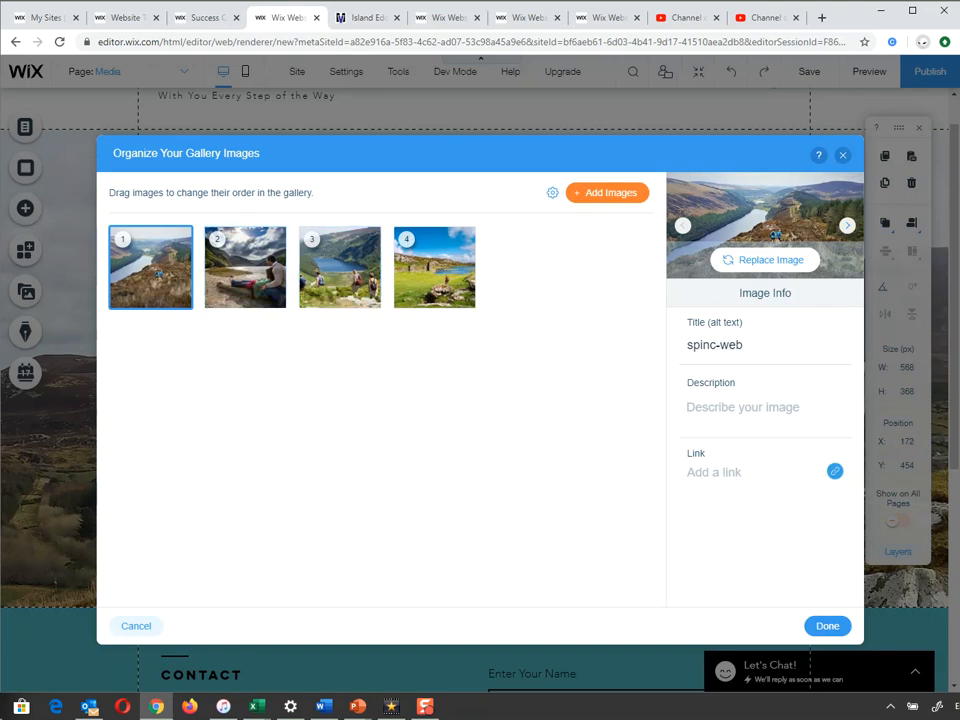
Title the first gallery image "Spinc Walk Glendalough" and give it the description "Desc 1"
click(764, 344)
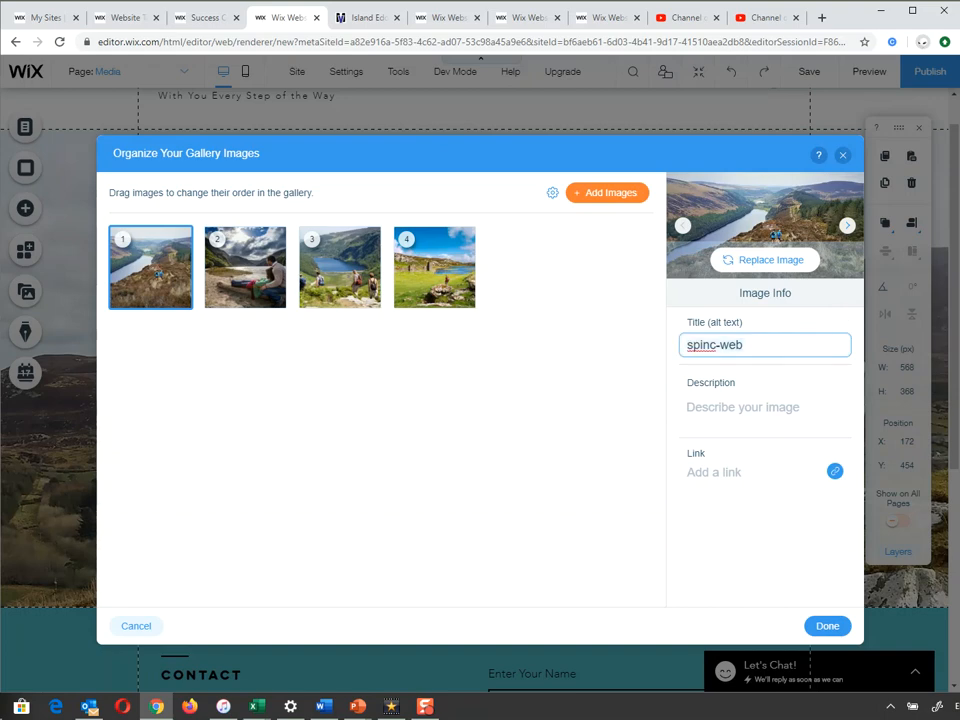
text(Spinc Walk Glendalough)
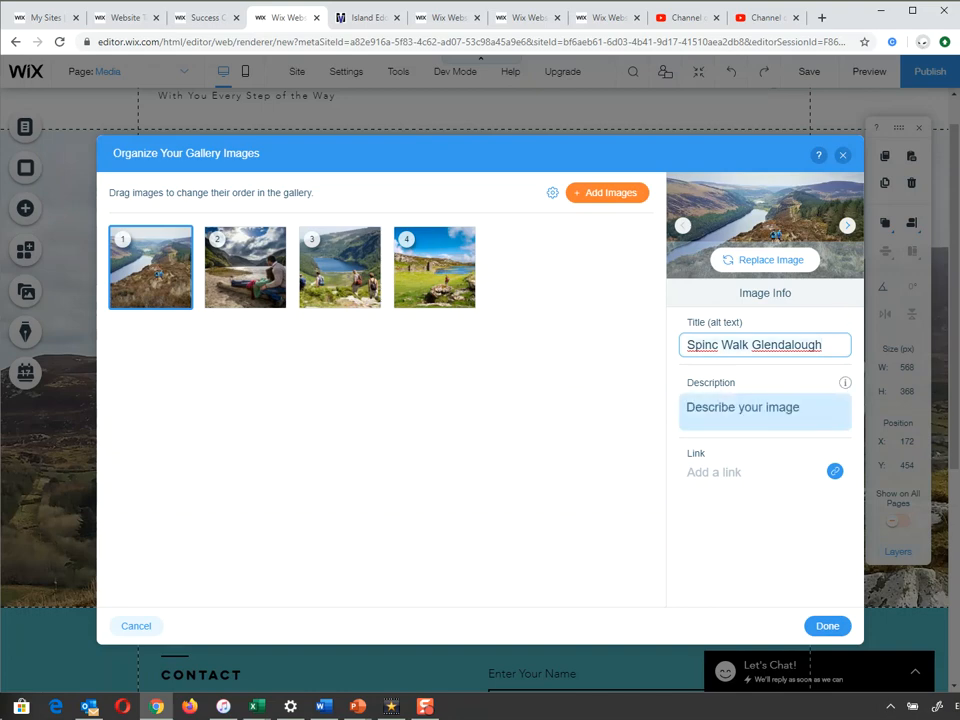
click(742, 407)
text(Desc 1)
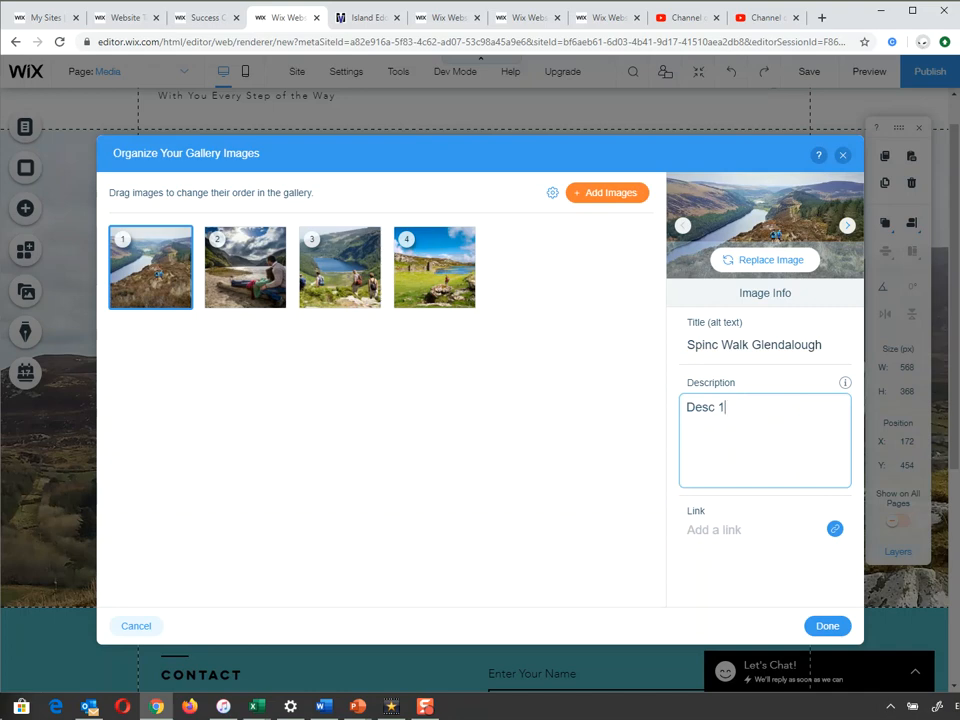
Change the third gallery image's title to "Glendalough Spinc Walk"
click(245, 267)
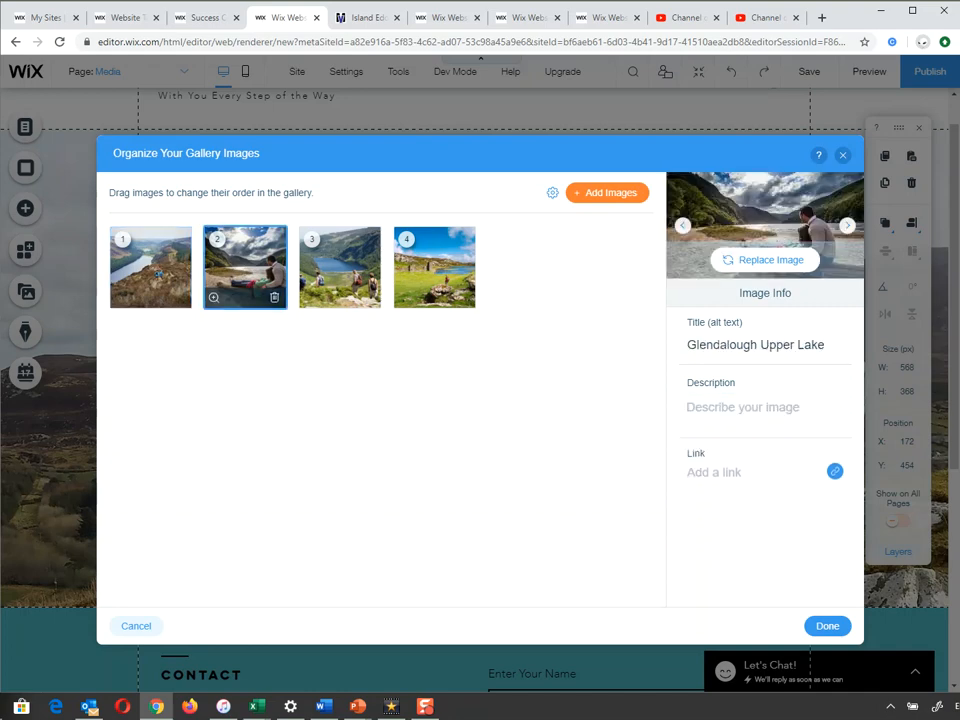
click(340, 267)
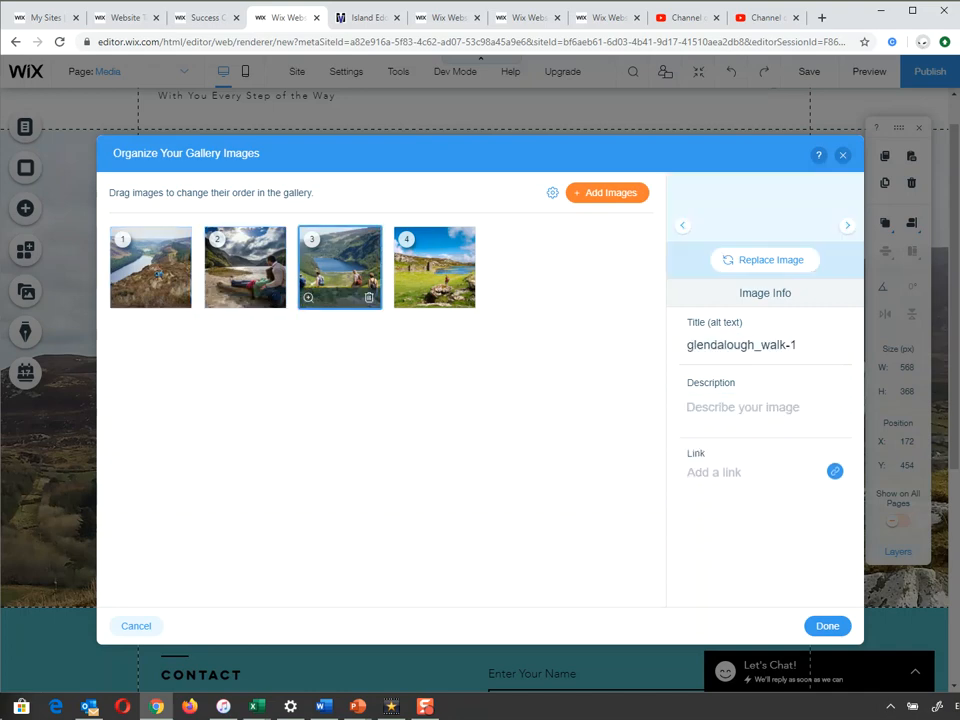
click(772, 345)
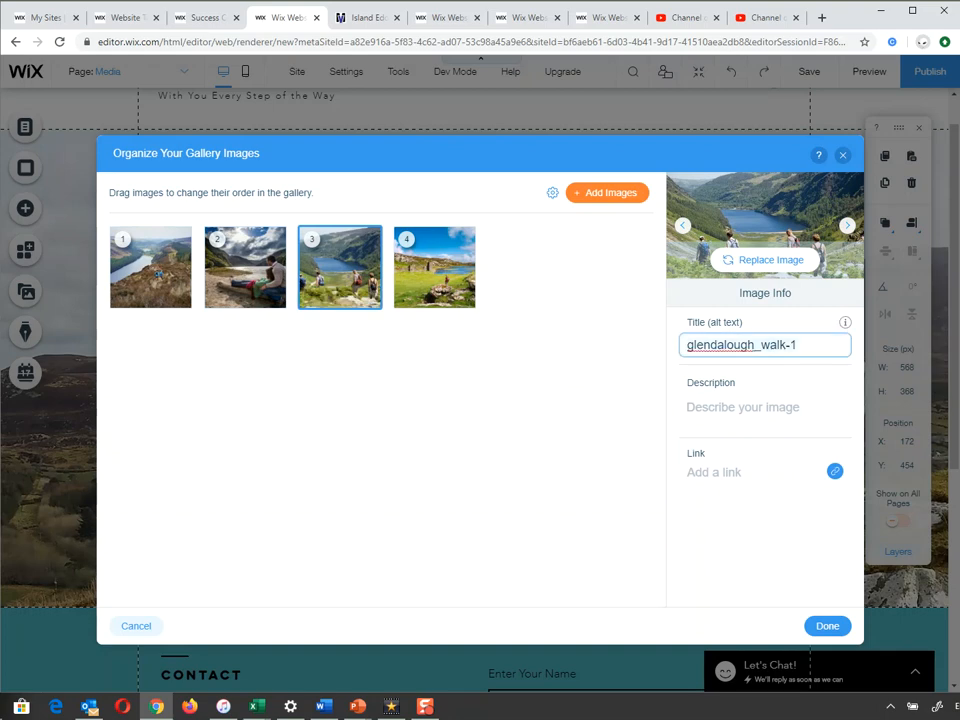
click(688, 345)
key(Delete)
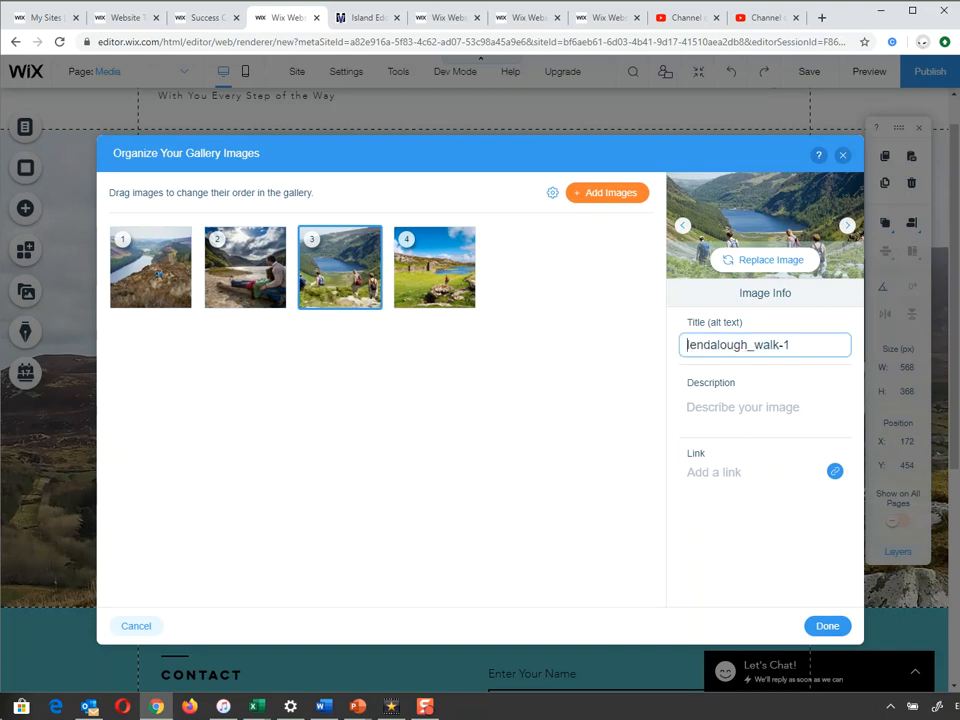
text(Gl)
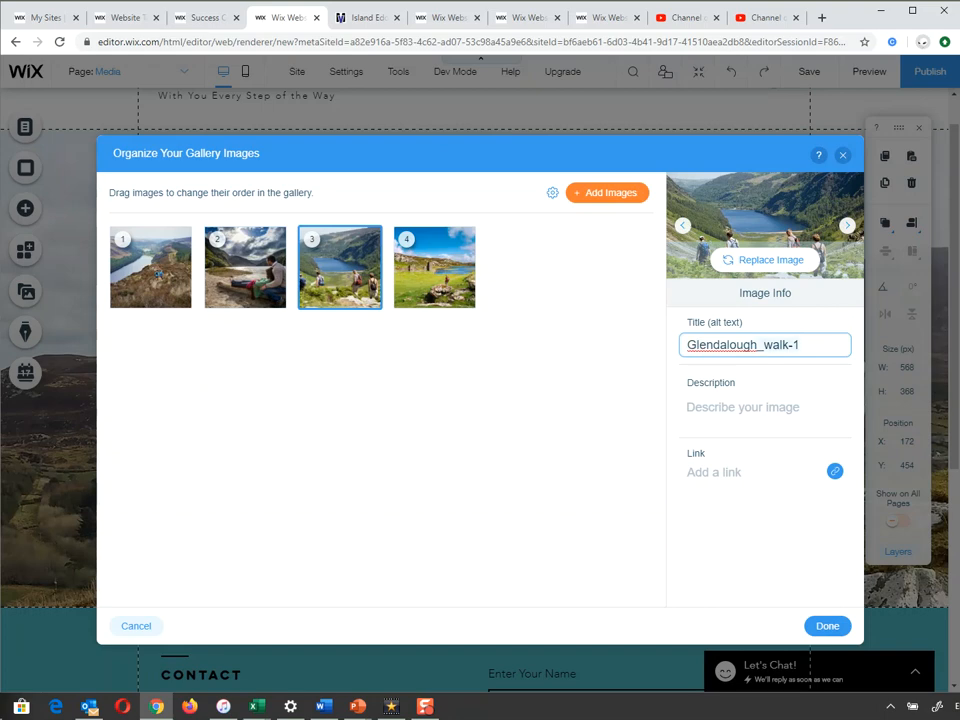
key(BackSpace)
key(BackSpace)
key(BackSpace)
key(BackSpace)
key(BackSpace)
key(BackSpace)
key(BackSpace)
text(Spinc Walk)
Give the fourth gallery image the description "Desc 4" and apply the image changes to the gallery
click(434, 267)
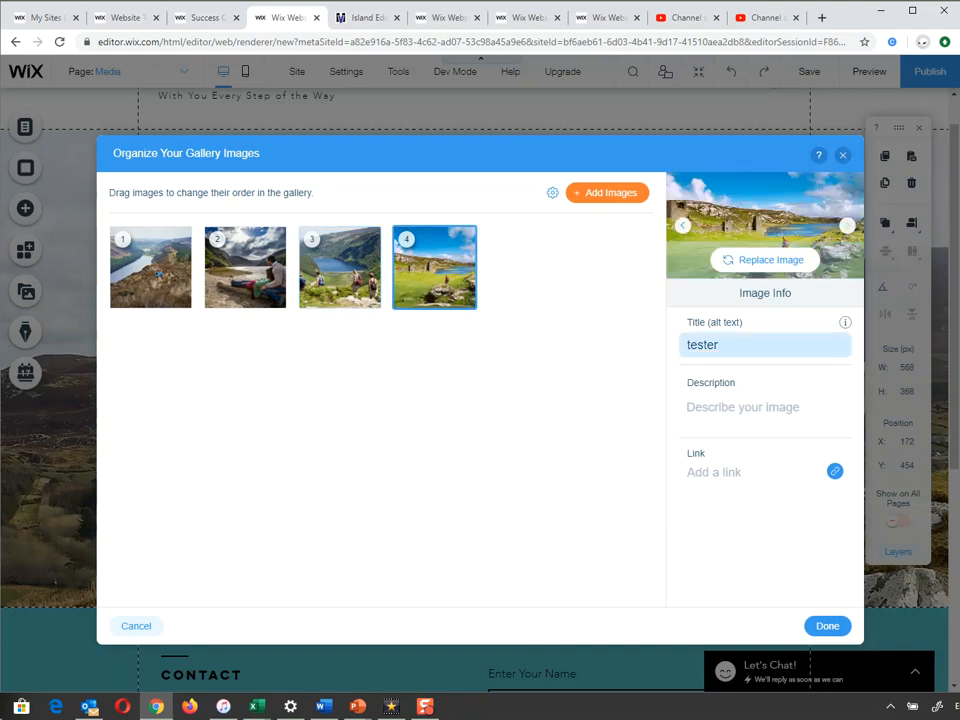
click(703, 344)
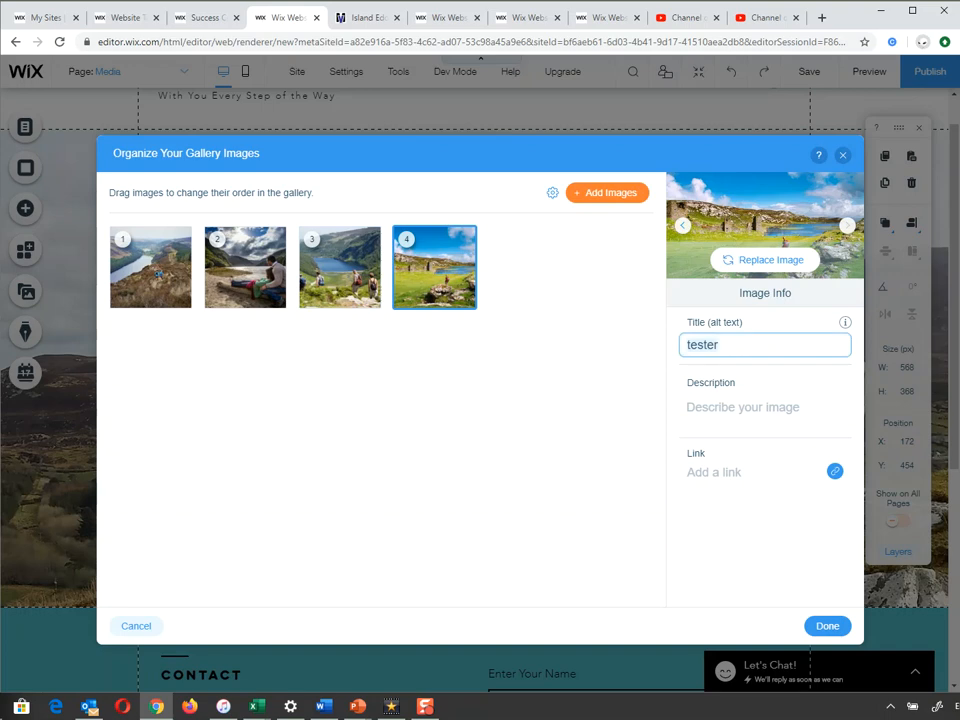
click(742, 407)
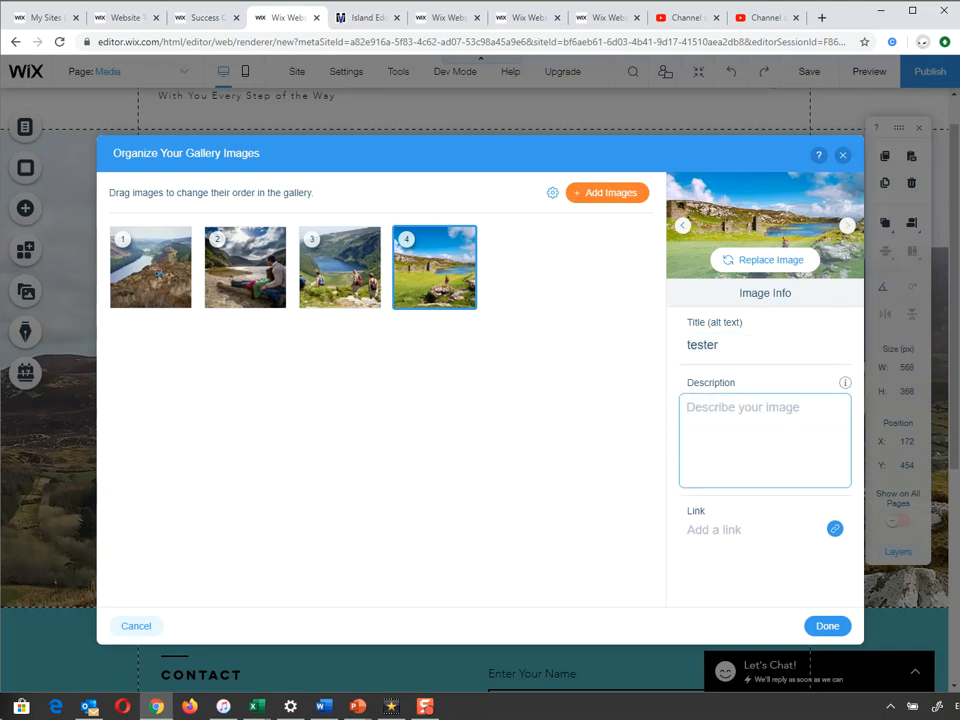
text(Desc 4)
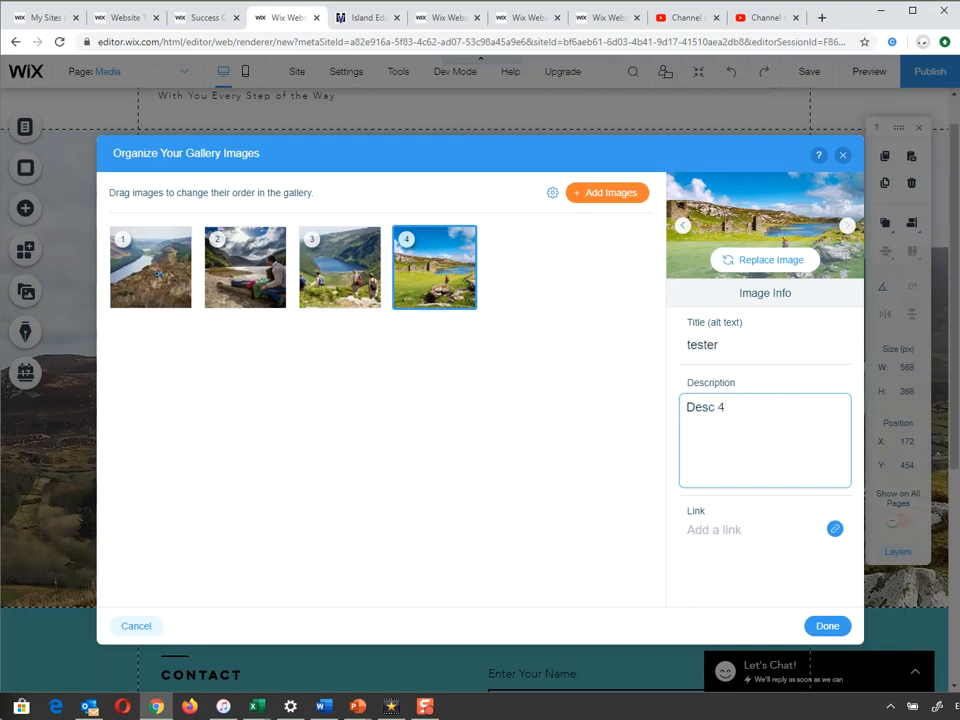
click(827, 626)
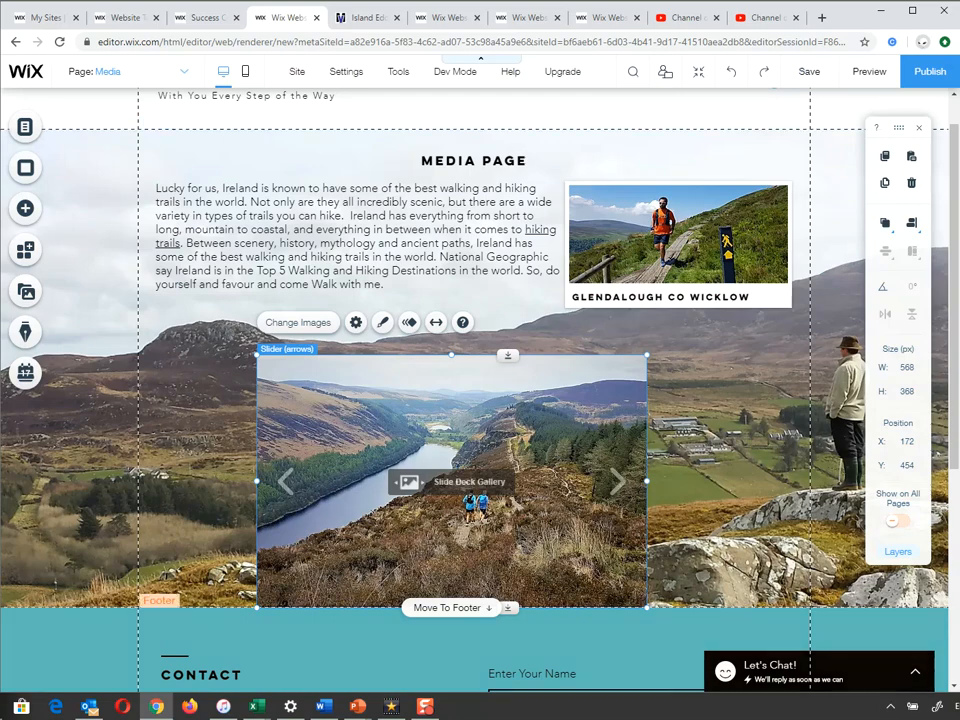
Lower the footer to about Y 879 to leave space below the gallery, and preview the Media page
click(567, 630)
drag(567, 607, 567, 645)
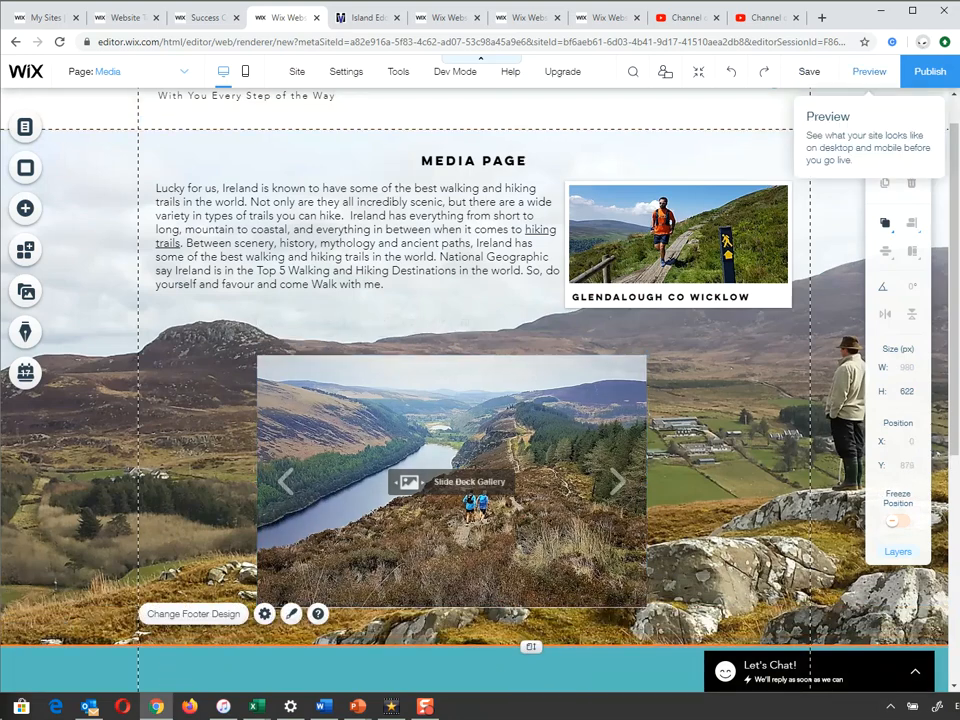
click(869, 71)
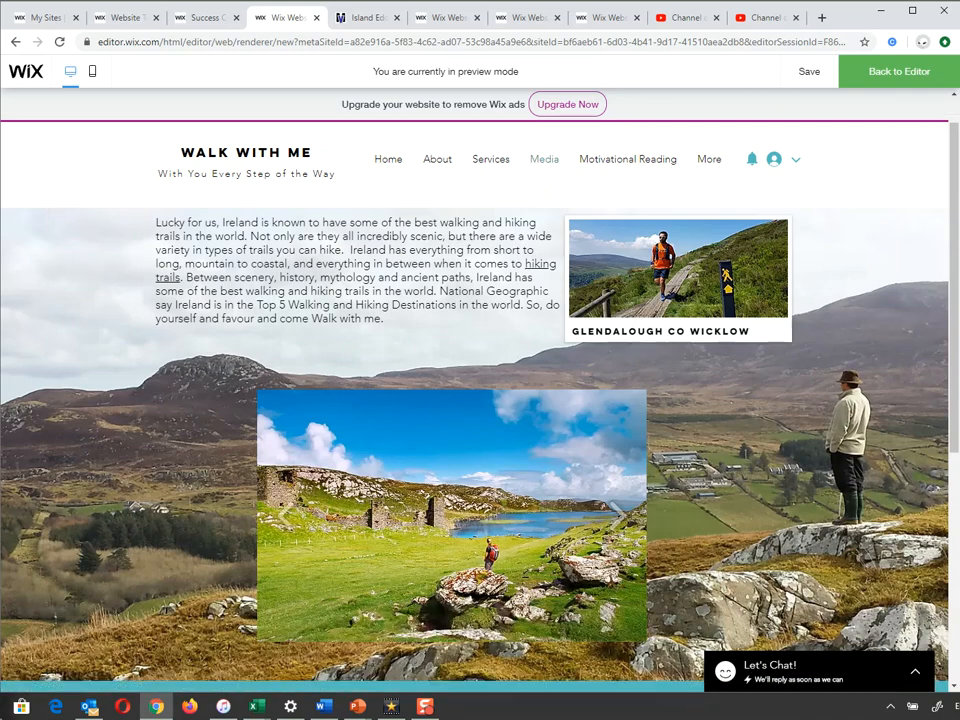
click(899, 71)
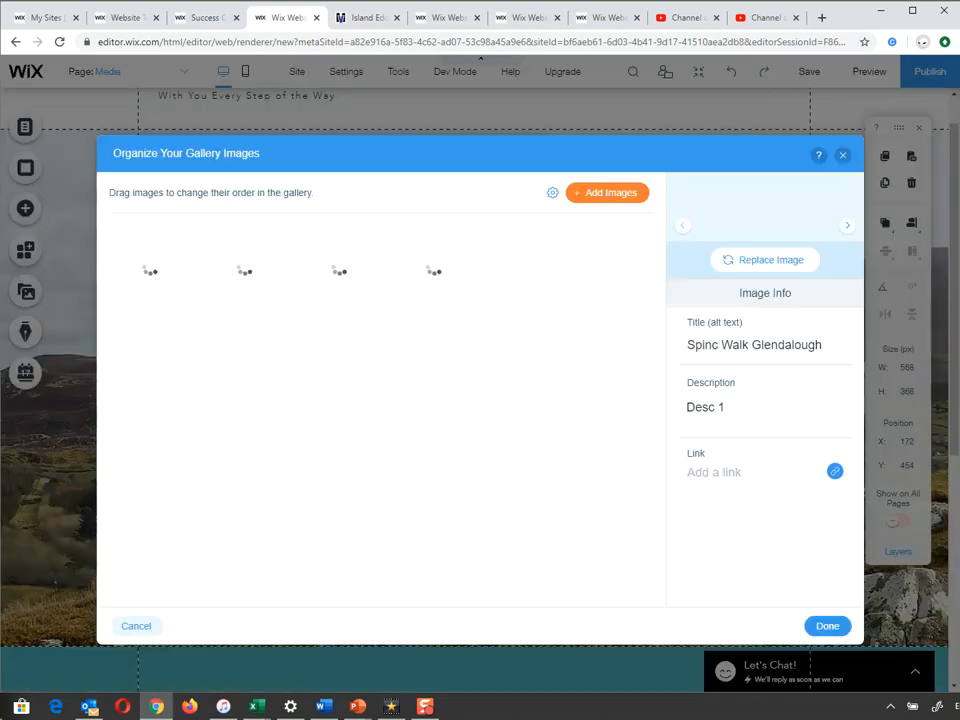
Reorder the gallery images as hikers above the lake, Spinc walk, ruins and couple, and check the settings for adding new images
mouse_move(245, 267)
mouse_down()
mouse_move(275, 297)
mouse_move(463, 283)
mouse_move(440, 270)
mouse_move(107, 278)
mouse_move(142, 258)
mouse_move(110, 270)
mouse_move(290, 268)
mouse_move(248, 268)
mouse_up()
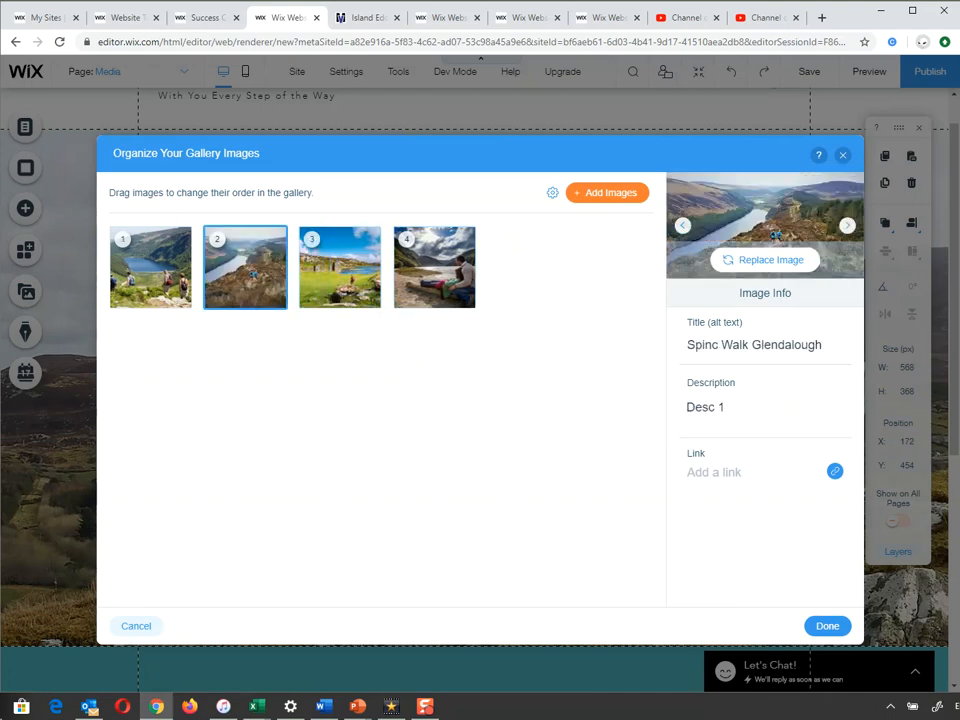
click(552, 192)
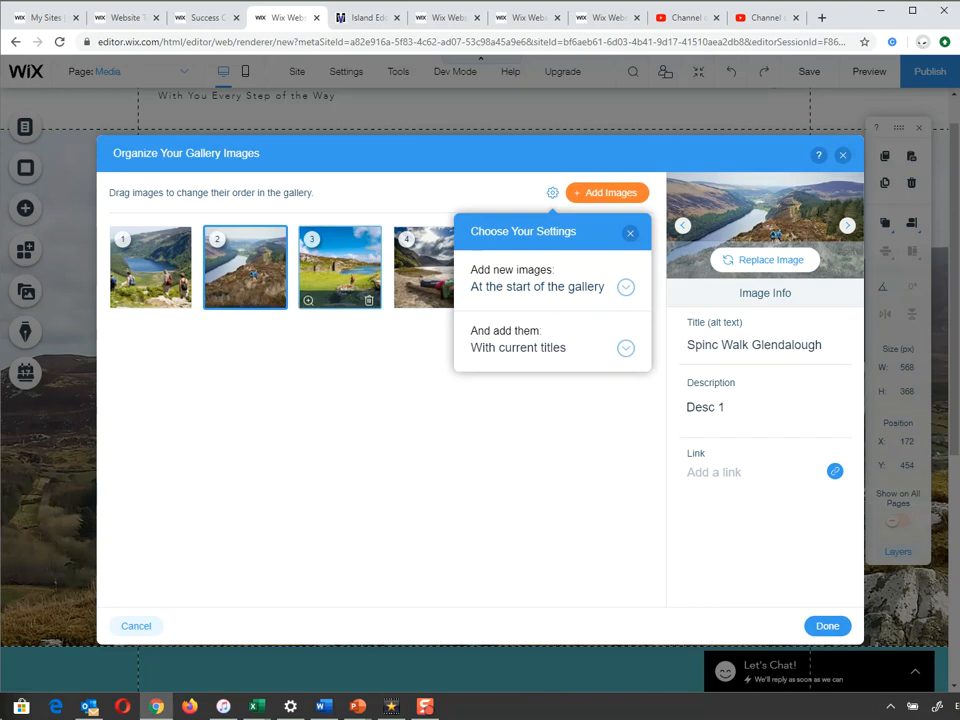
click(150, 267)
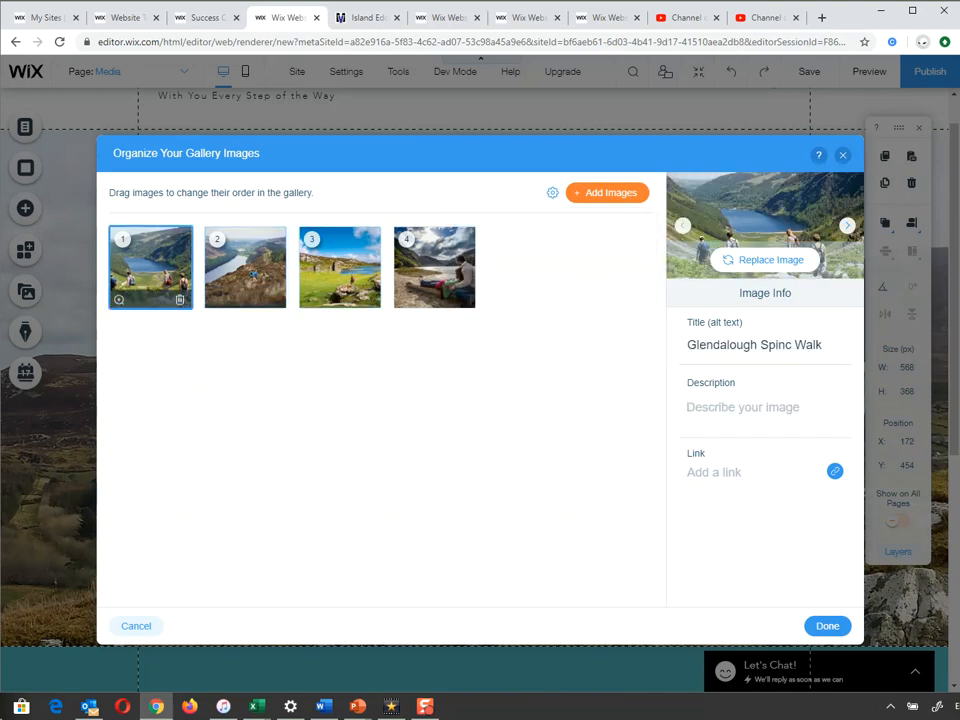
Clear the descriptions of the second and third gallery images and apply the changes to the gallery
click(245, 267)
click(728, 408)
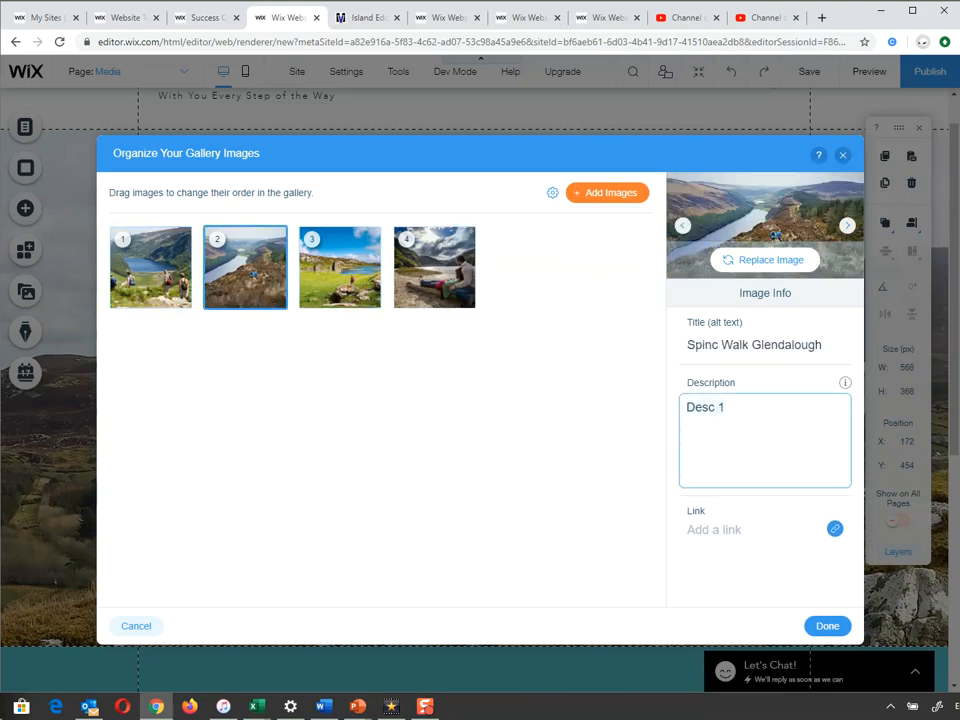
key(BackSpace)
click(340, 267)
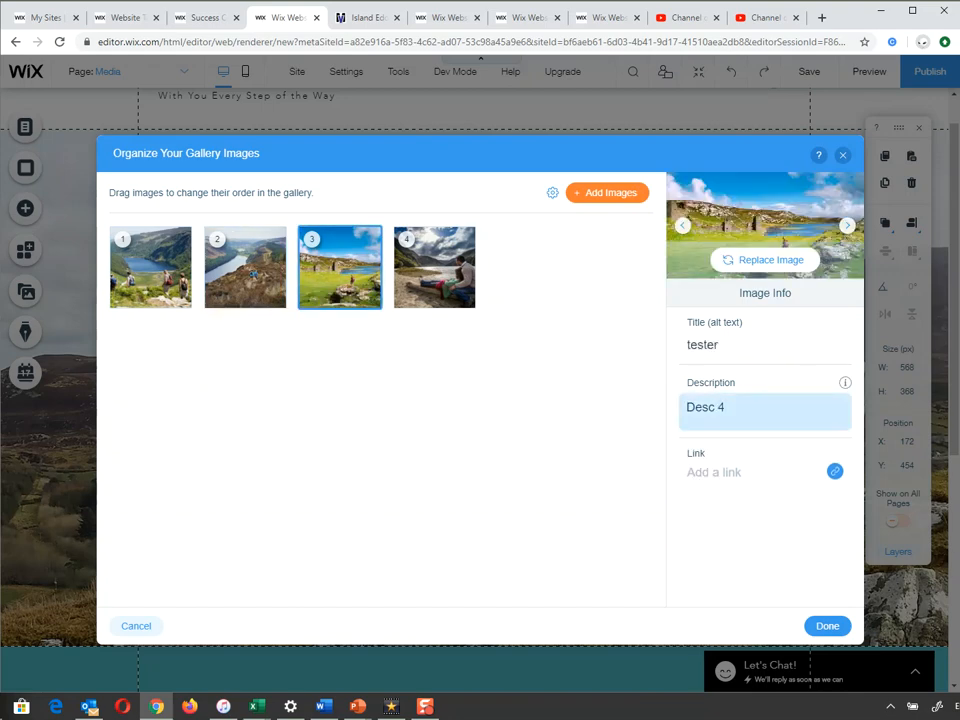
click(728, 408)
key(ctrl+a)
key(BackSpace)
click(434, 267)
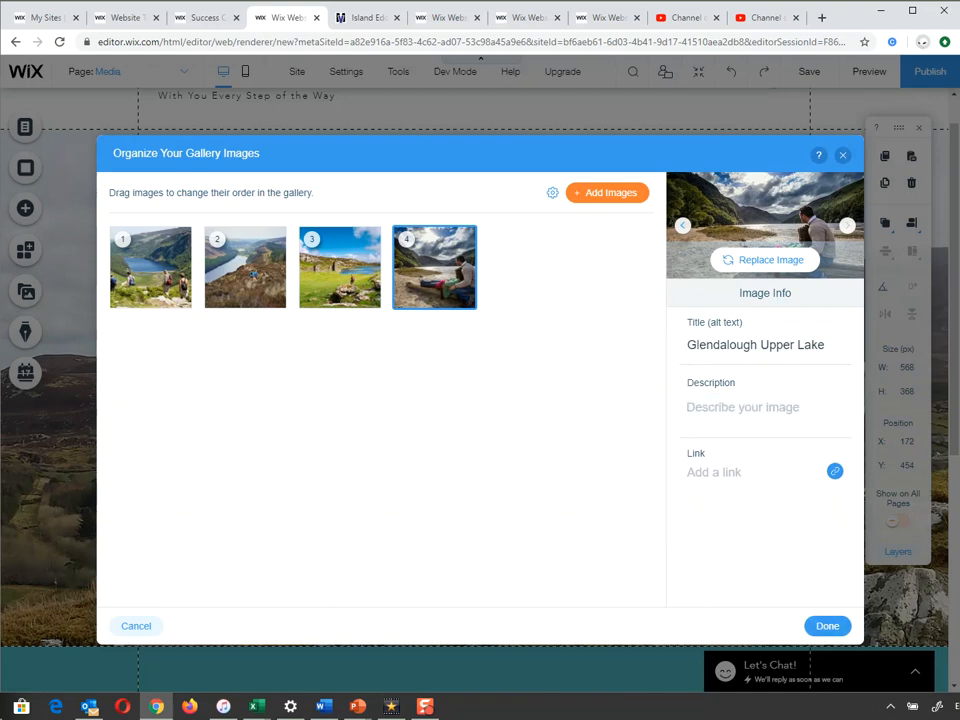
click(826, 625)
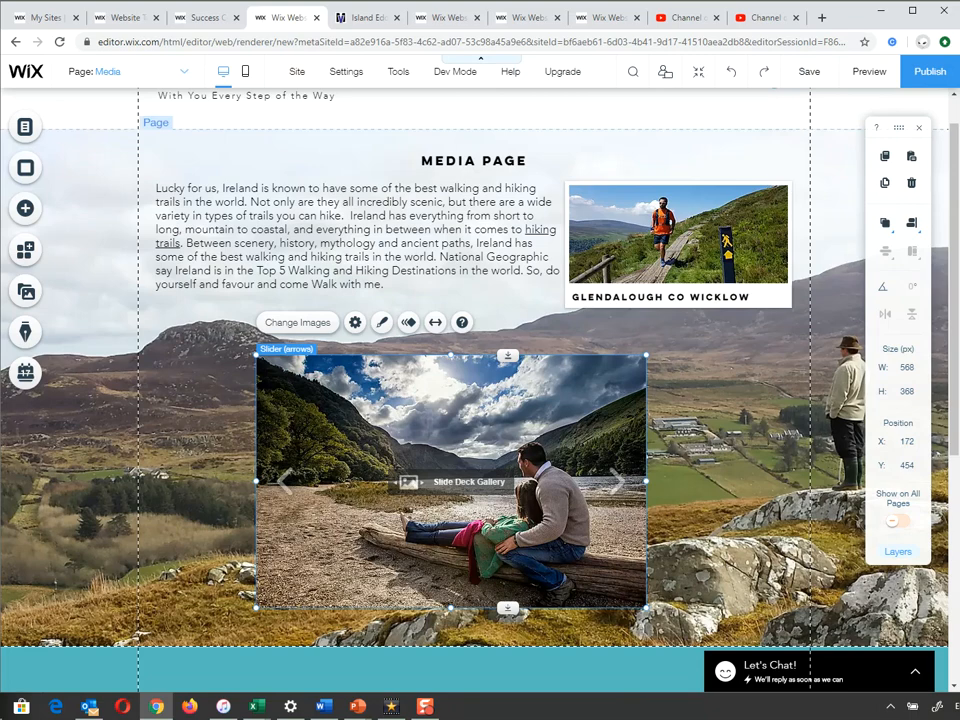
Review the gallery designs available for adding to the page, from the slider galleries back to the Pro Galleries
click(40, 208)
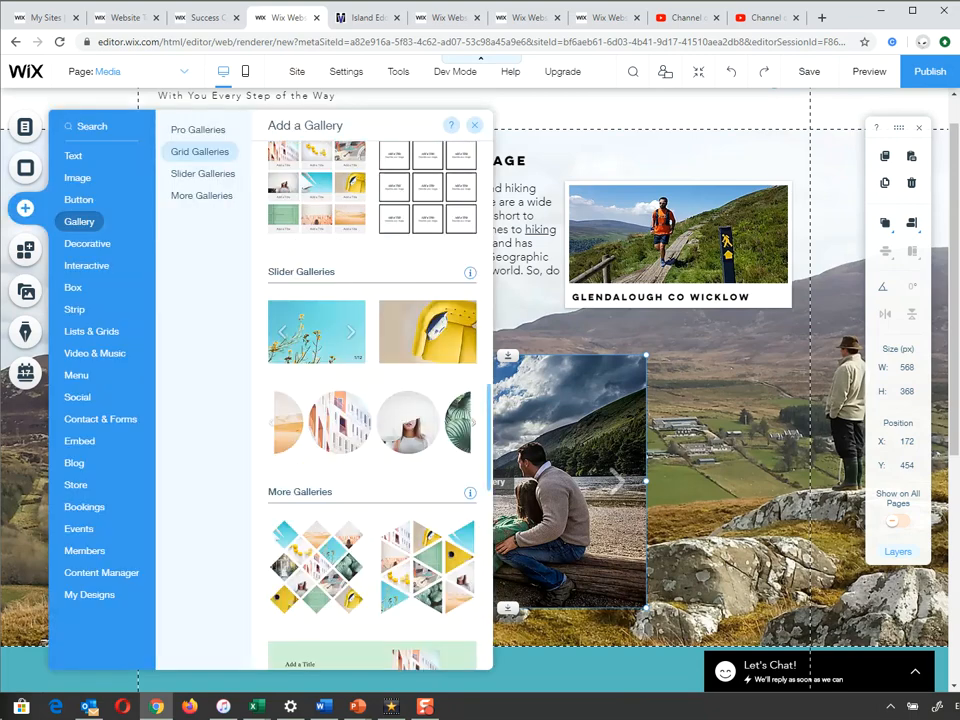
scroll(320, 390, up, 2)
scroll(372, 400, up, 6)
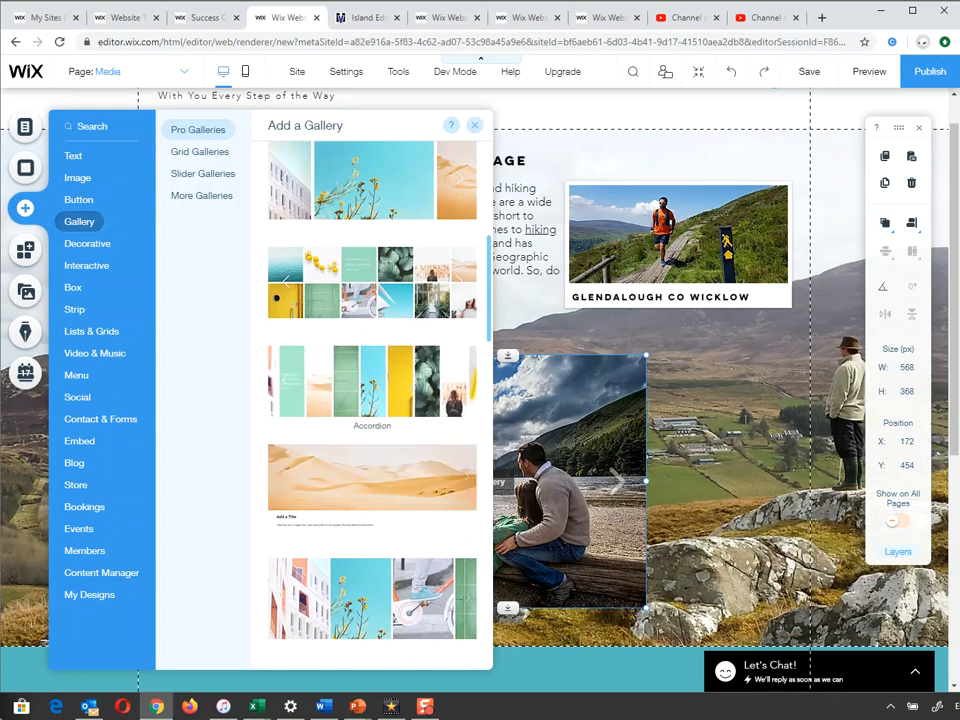
scroll(400, 250, up, 3)
scroll(372, 400, up, 3)
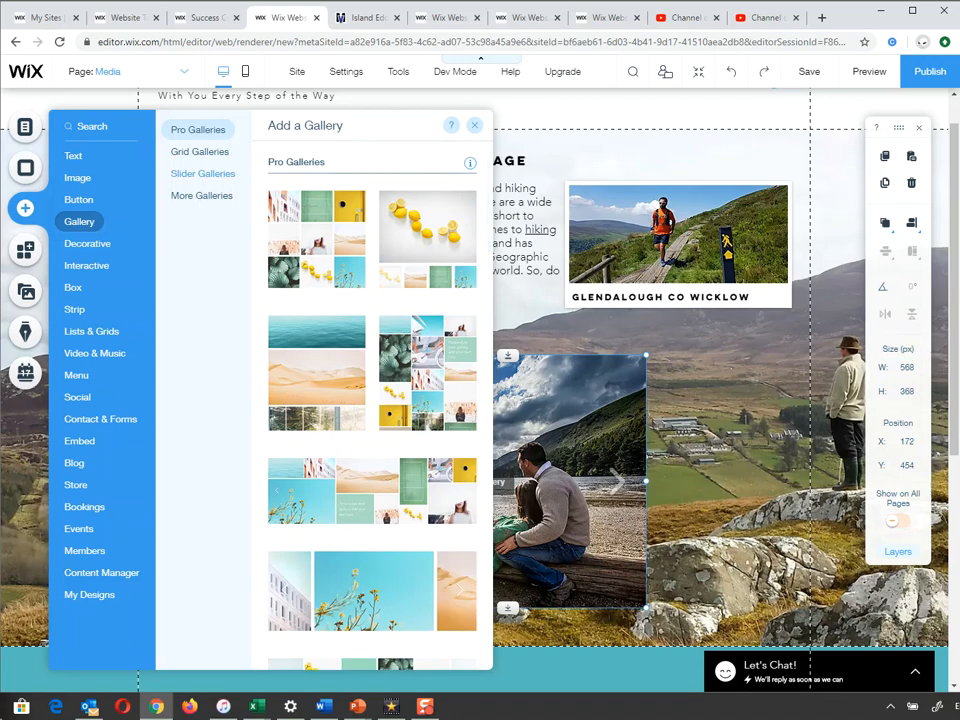
Check the designs under Slider Galleries and More Galleries, and close the list of elements to add
click(202, 173)
click(201, 195)
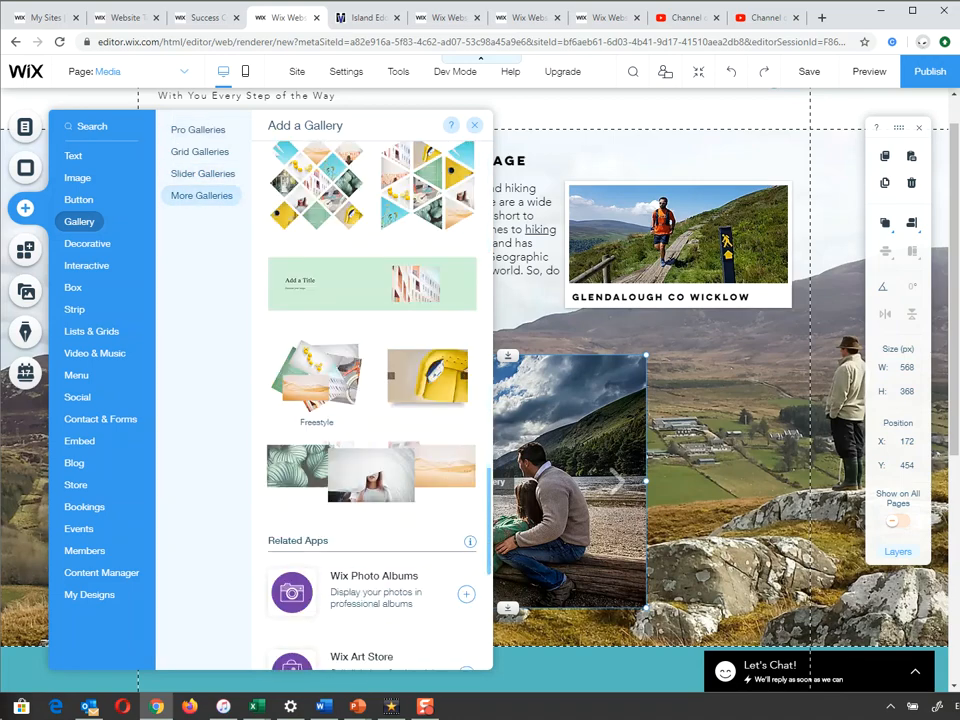
scroll(372, 400, down, 3)
scroll(372, 400, up, 4)
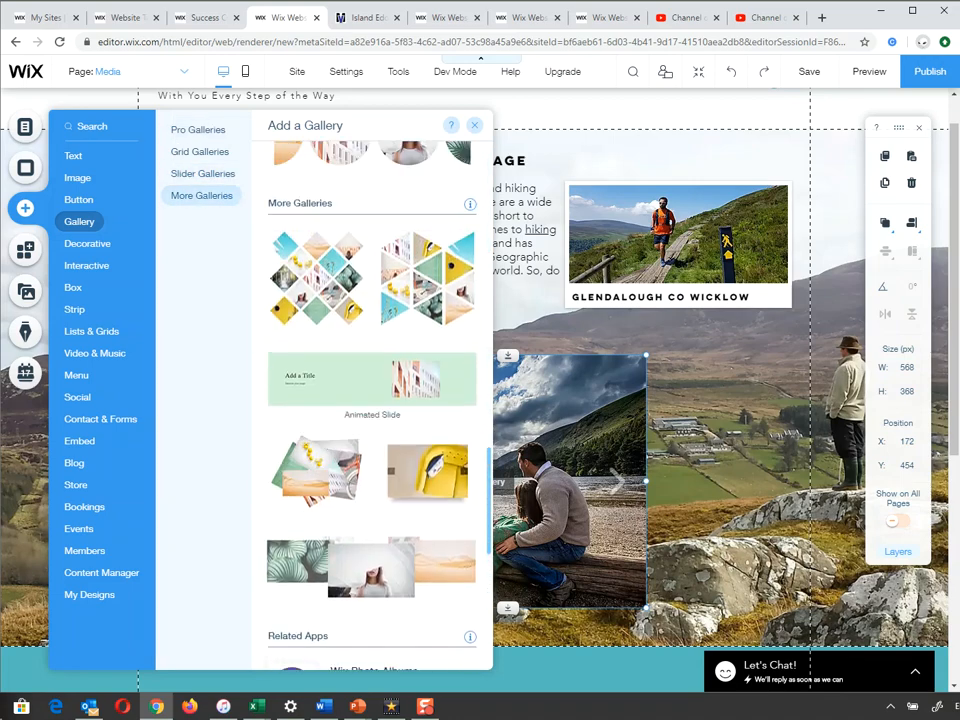
scroll(372, 400, up, 2)
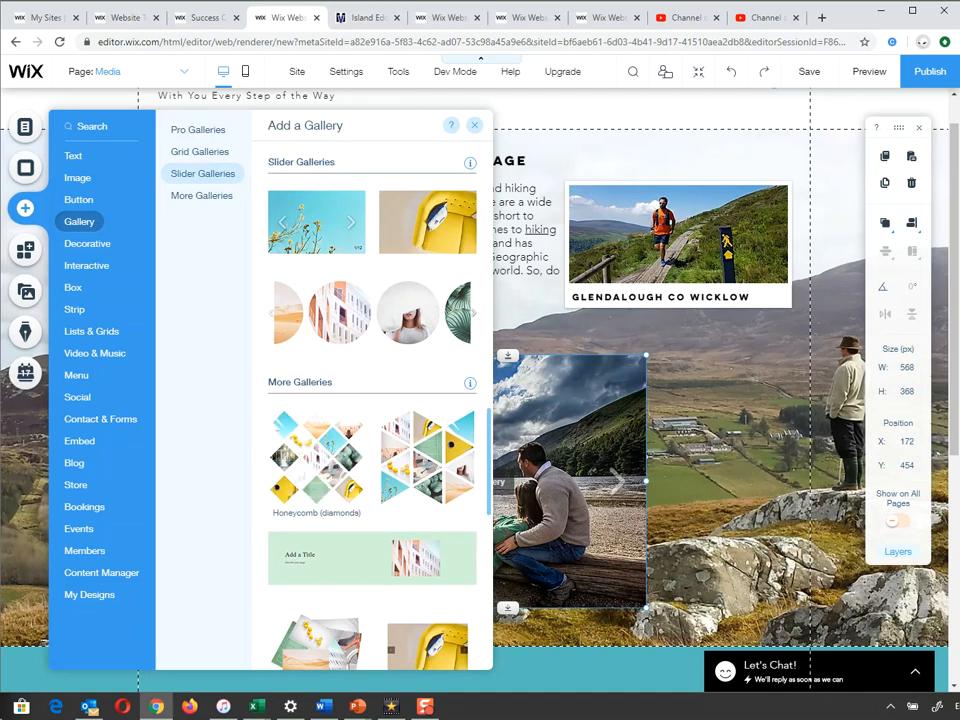
click(720, 345)
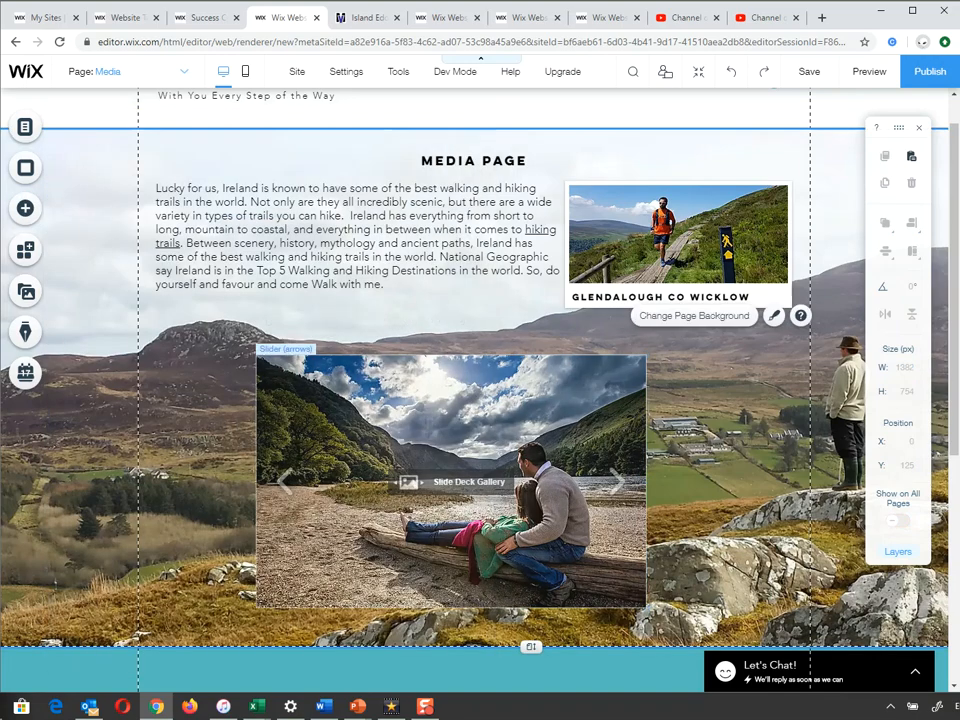
Customize the slider gallery's border to 76% opacity and a width of 1 px
click(450, 420)
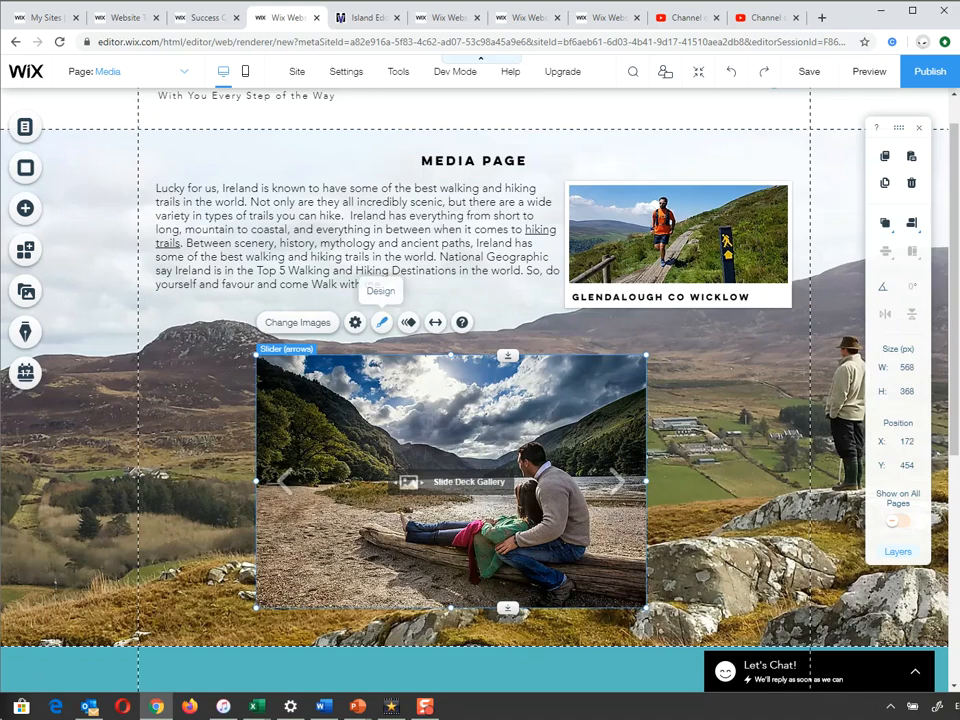
click(381, 322)
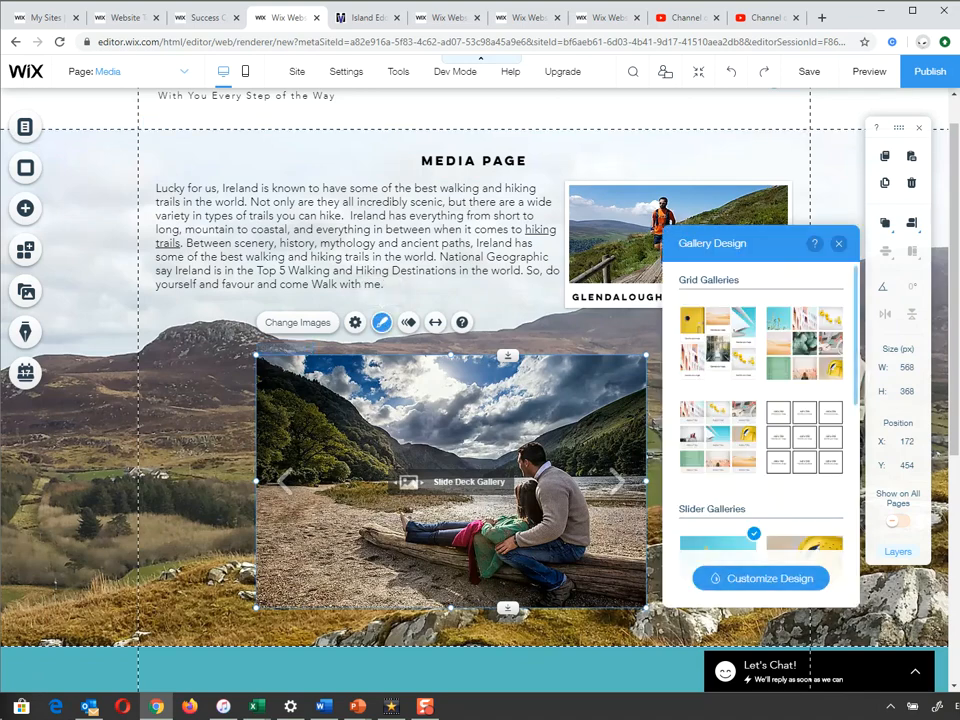
click(760, 578)
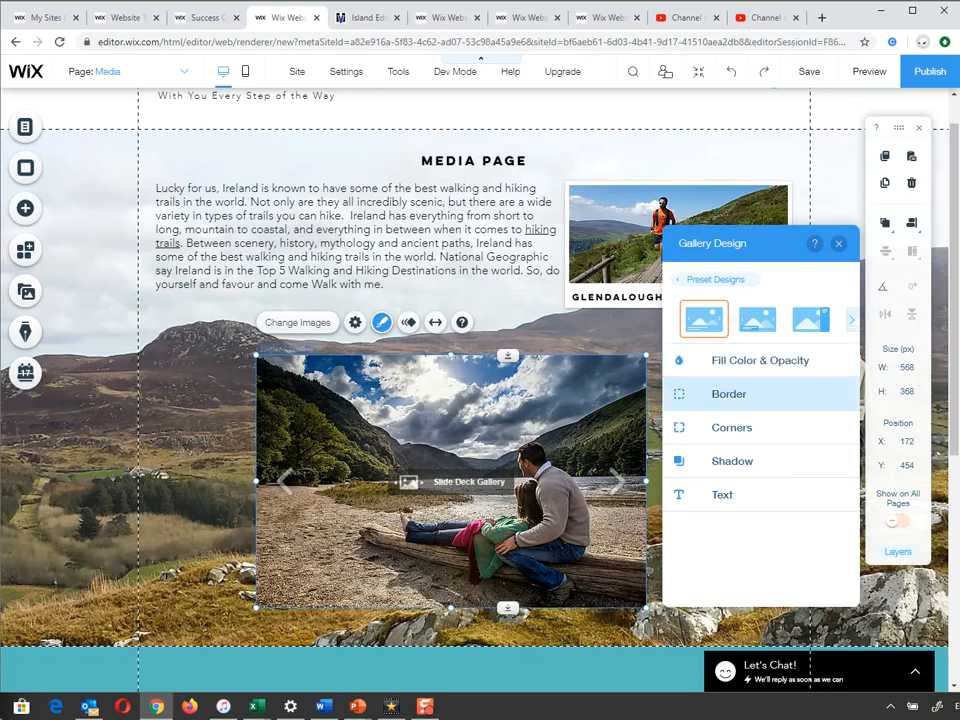
click(728, 394)
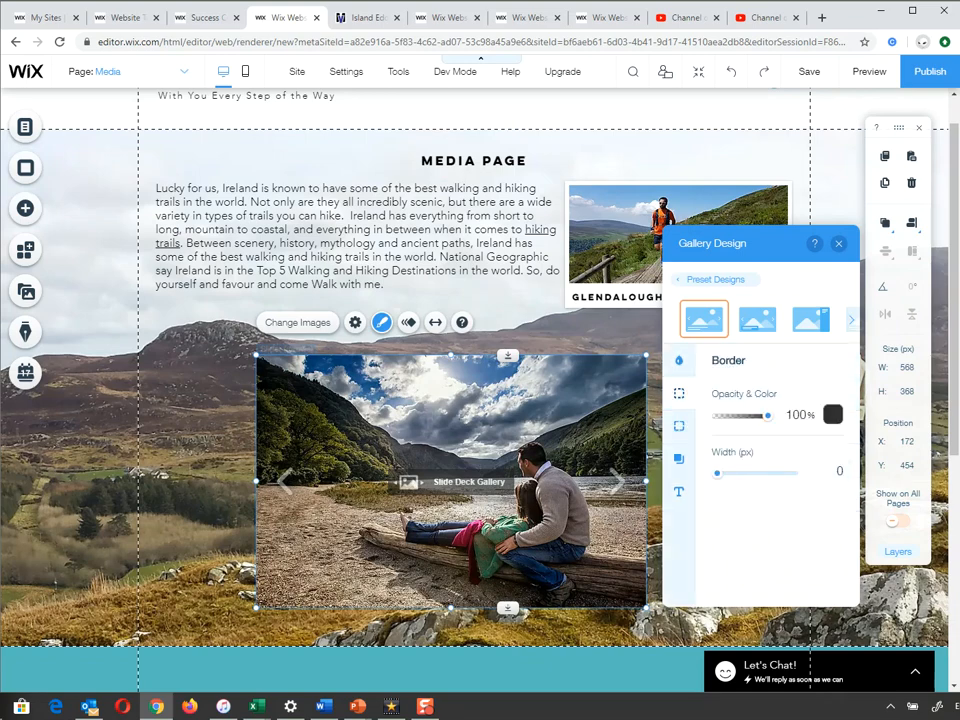
drag(768, 414, 757, 414)
mouse_move(717, 474)
mouse_down()
mouse_move(793, 473)
mouse_move(718, 474)
mouse_up()
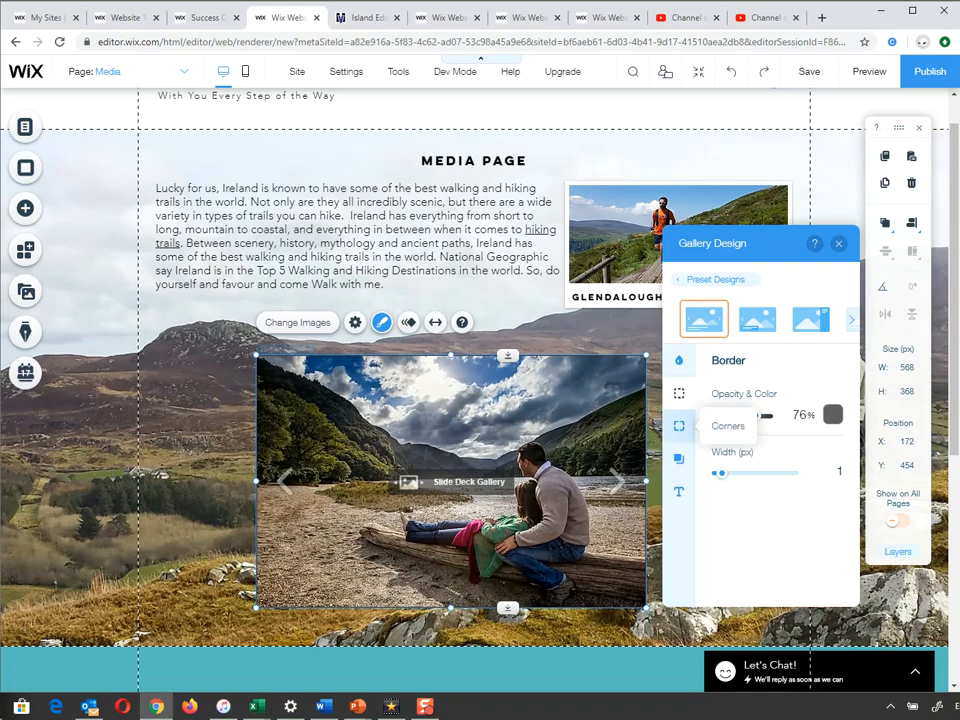
Set the radius of all four gallery corners to 3 px, and check the shadow and fill settings
click(679, 425)
click(728, 414)
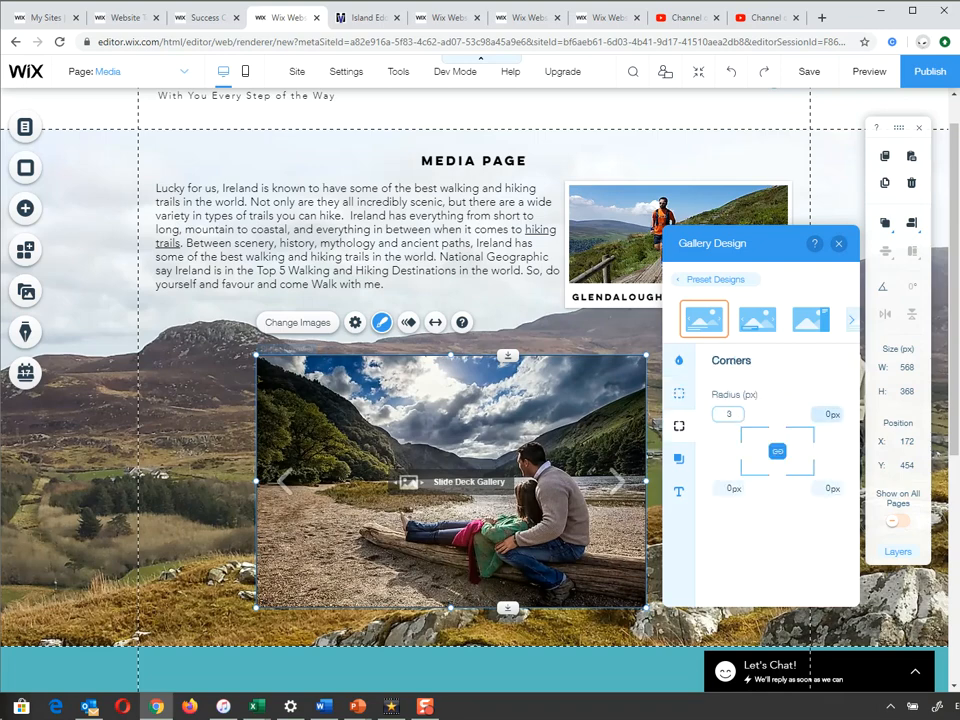
text(3)
key(Tab)
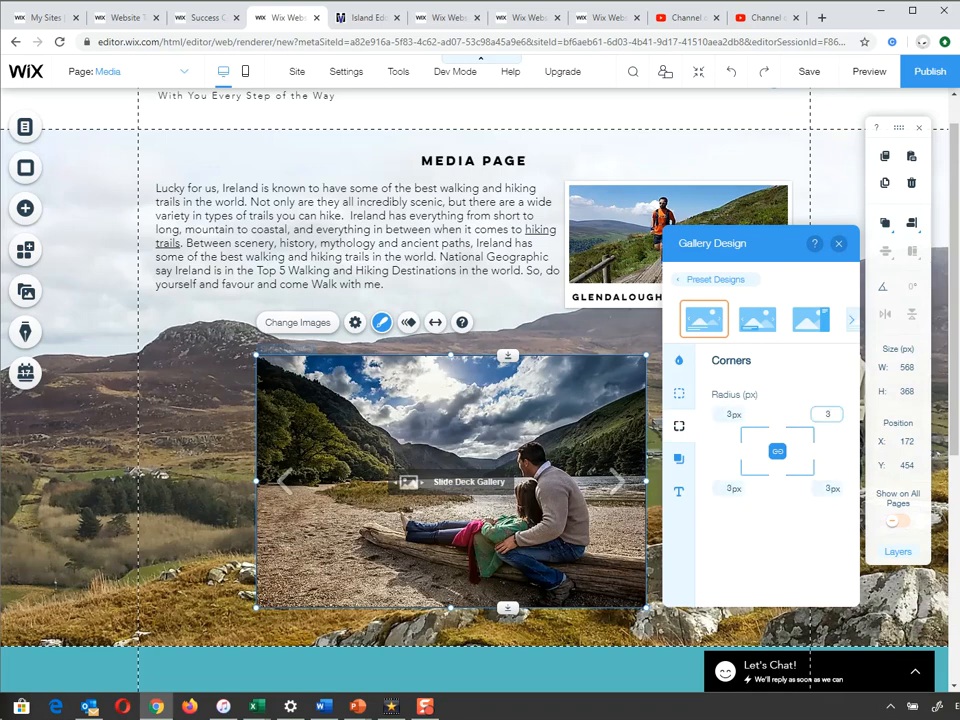
click(679, 458)
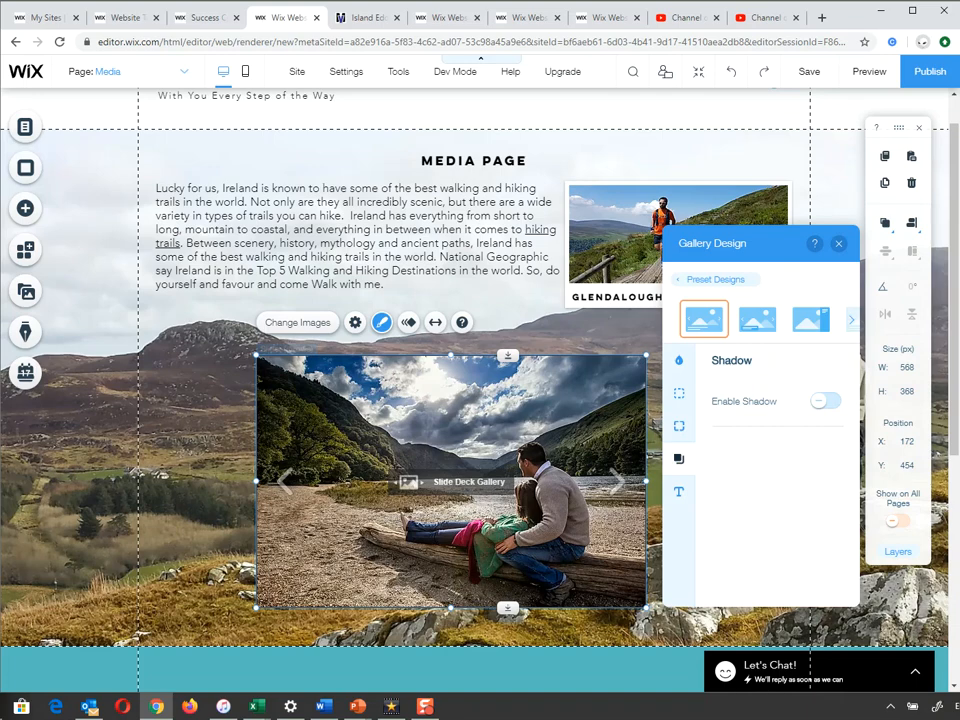
click(679, 359)
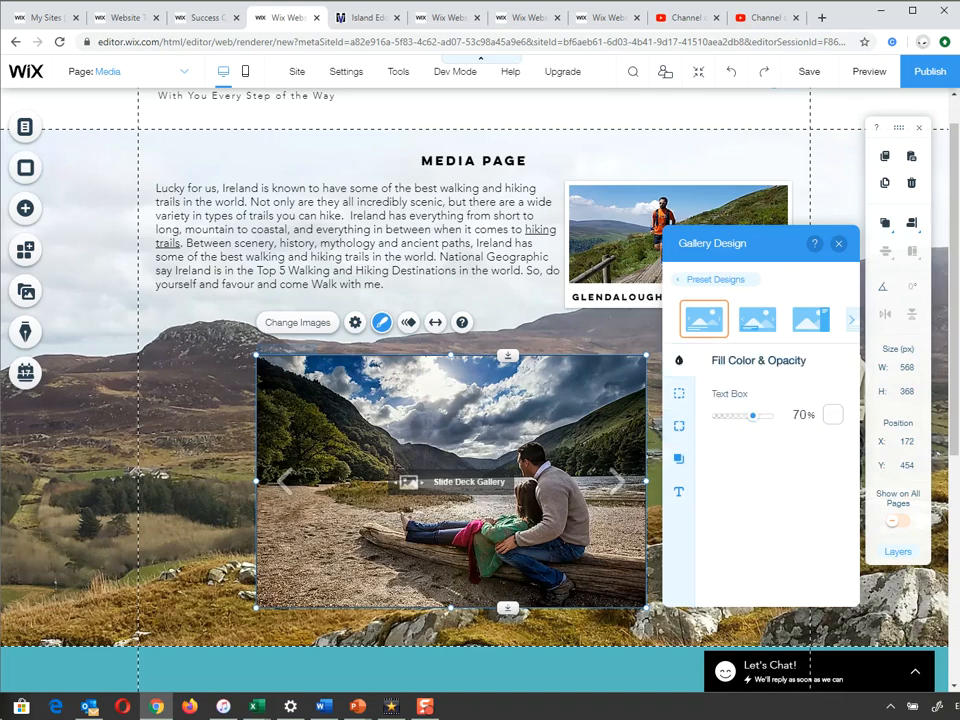
click(838, 243)
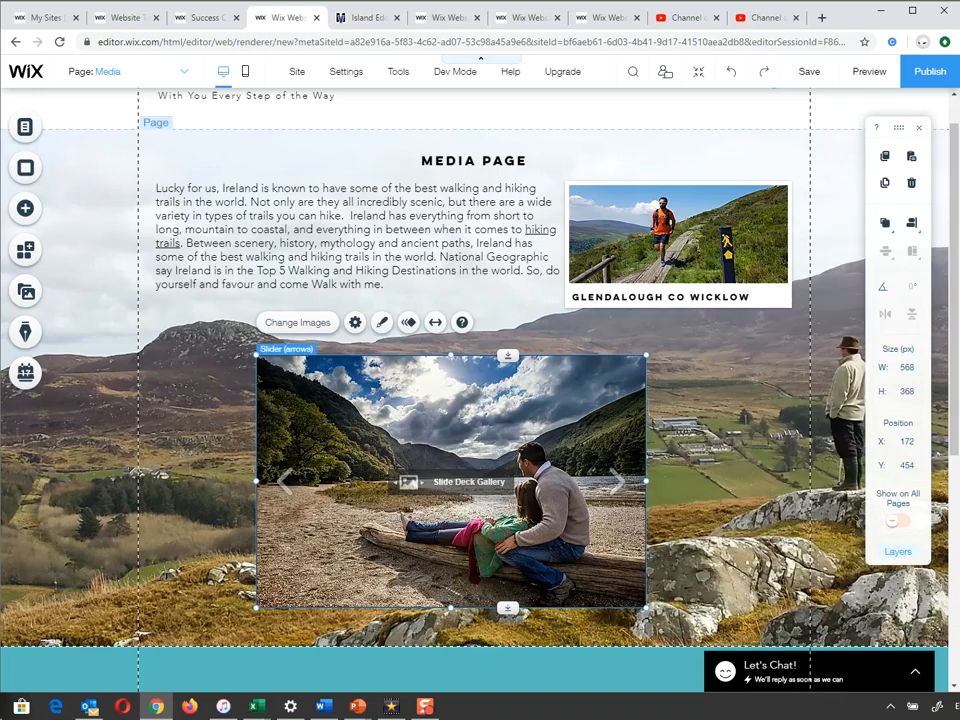
click(728, 440)
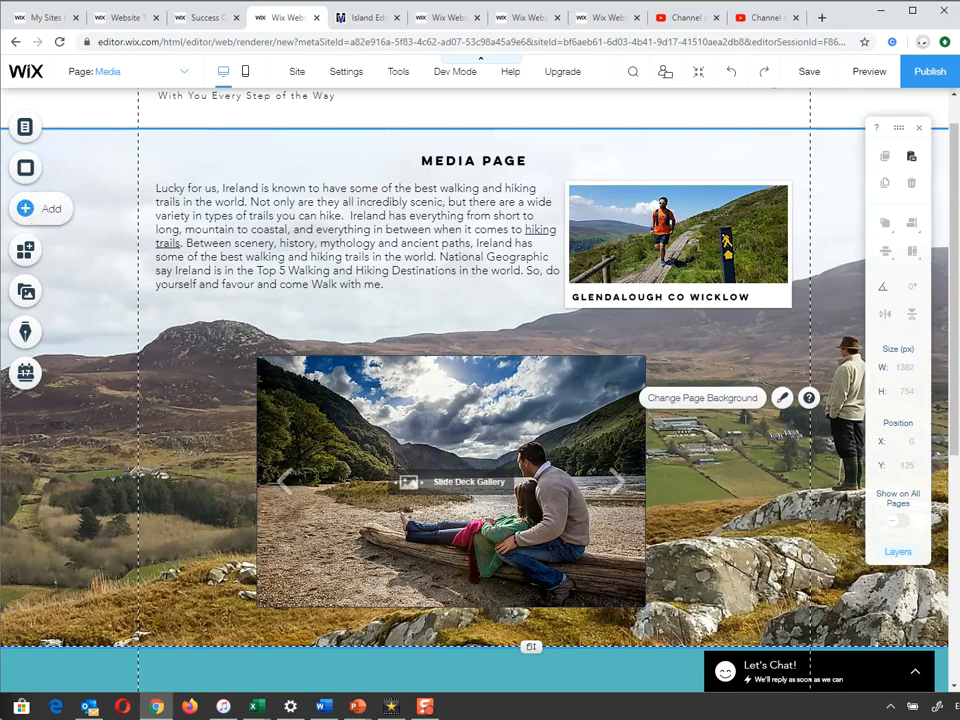
Review the decorative shapes, arrows and interactive slideshows available for adding to the page
click(25, 208)
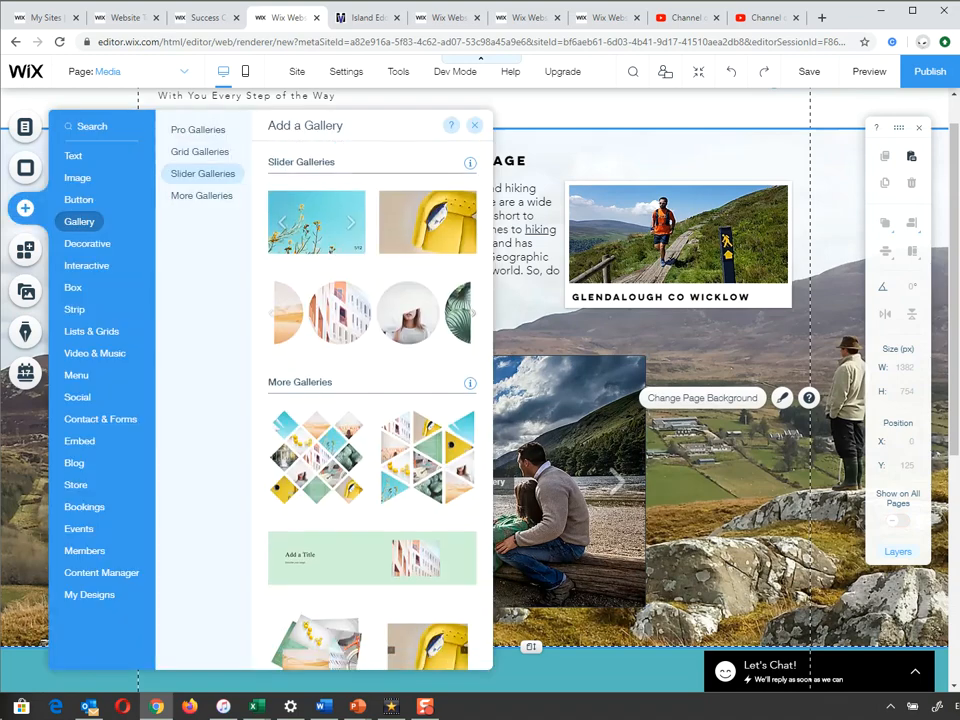
mouse_move(87, 243)
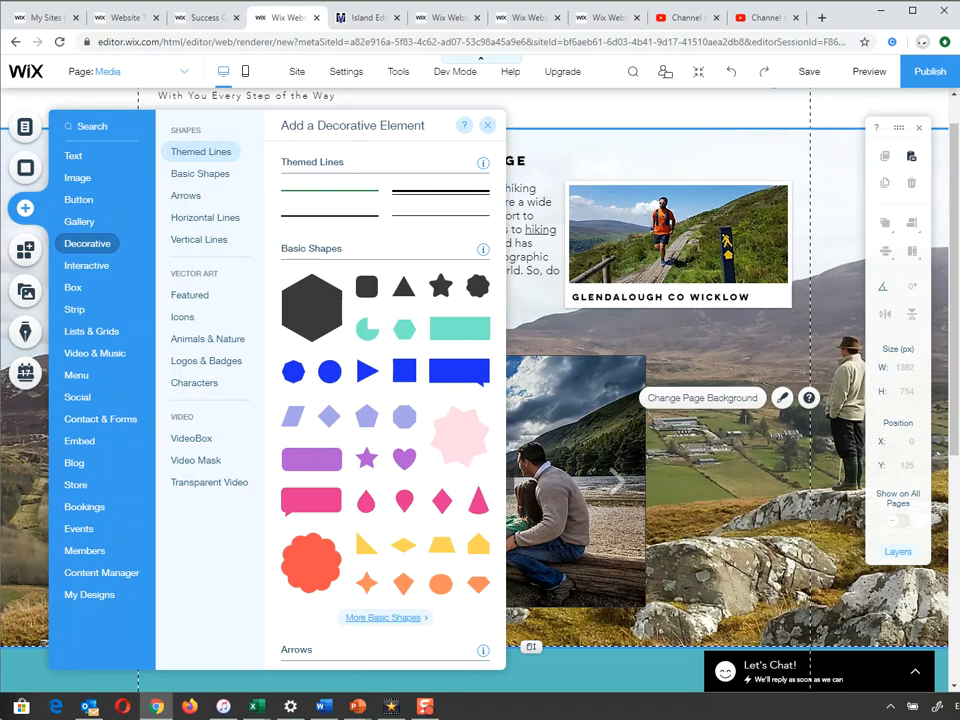
scroll(385, 400, down, 5)
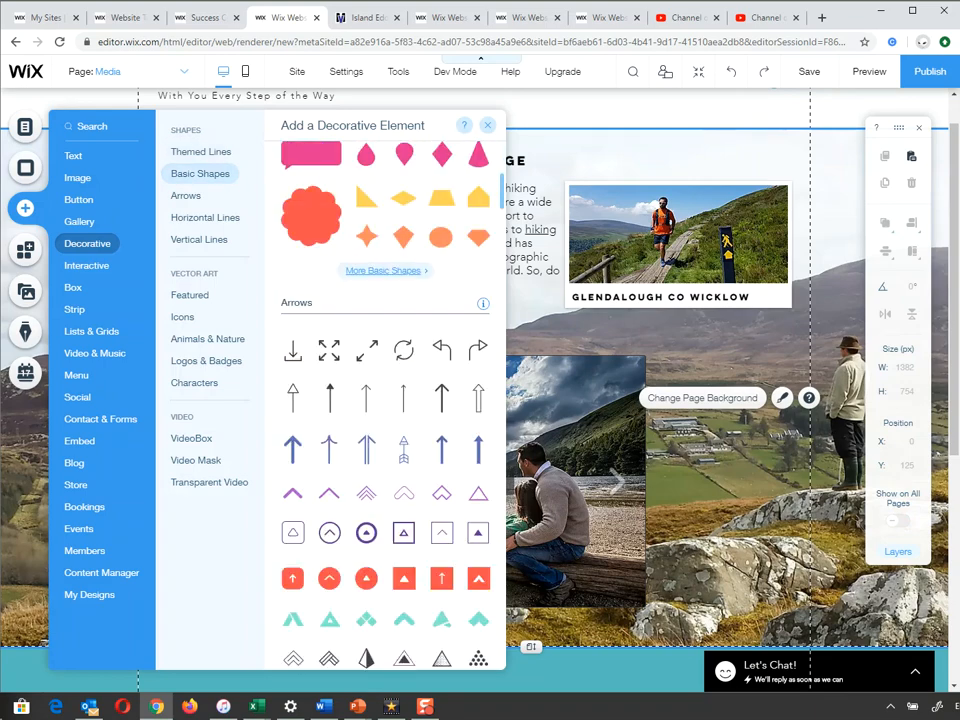
scroll(385, 400, up, 5)
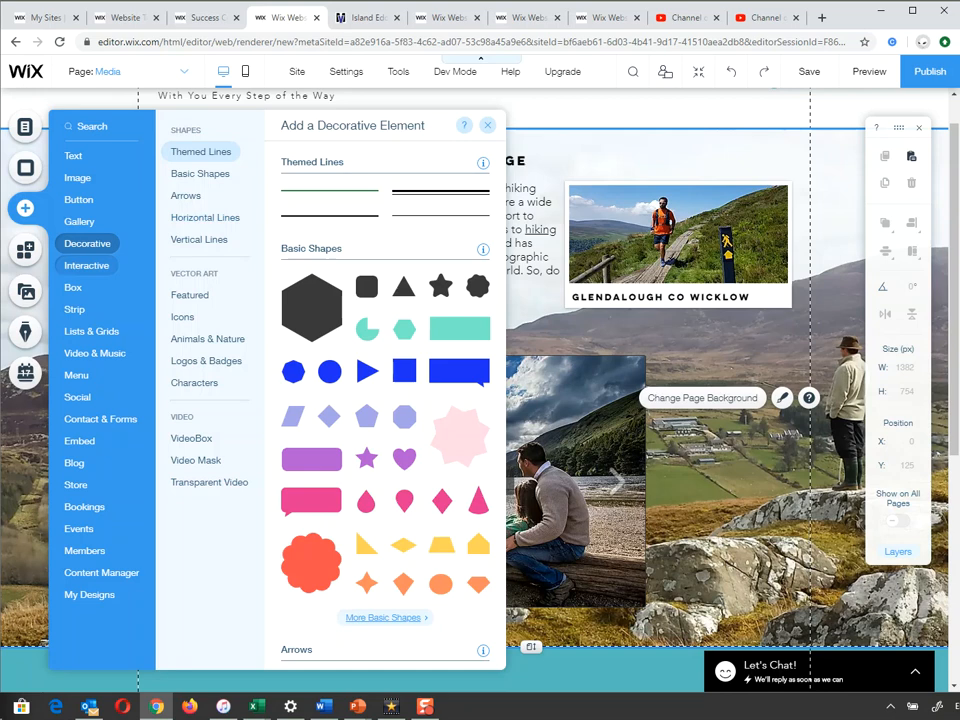
click(86, 265)
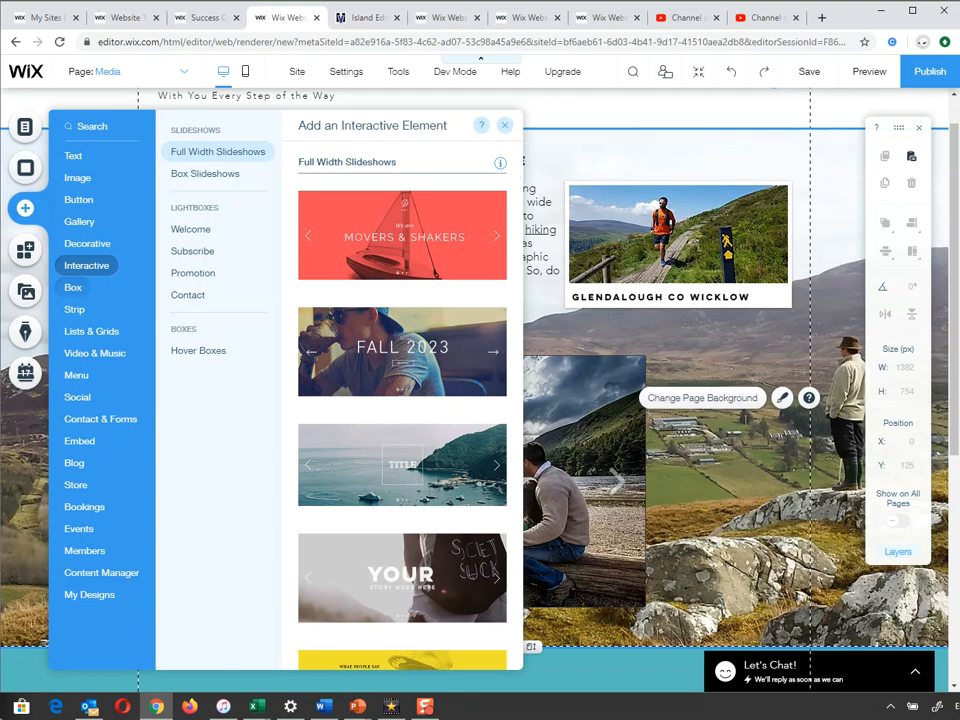
Add a container box over the intro paragraph at X 16, Y 172, and widen it to 601 px
click(73, 287)
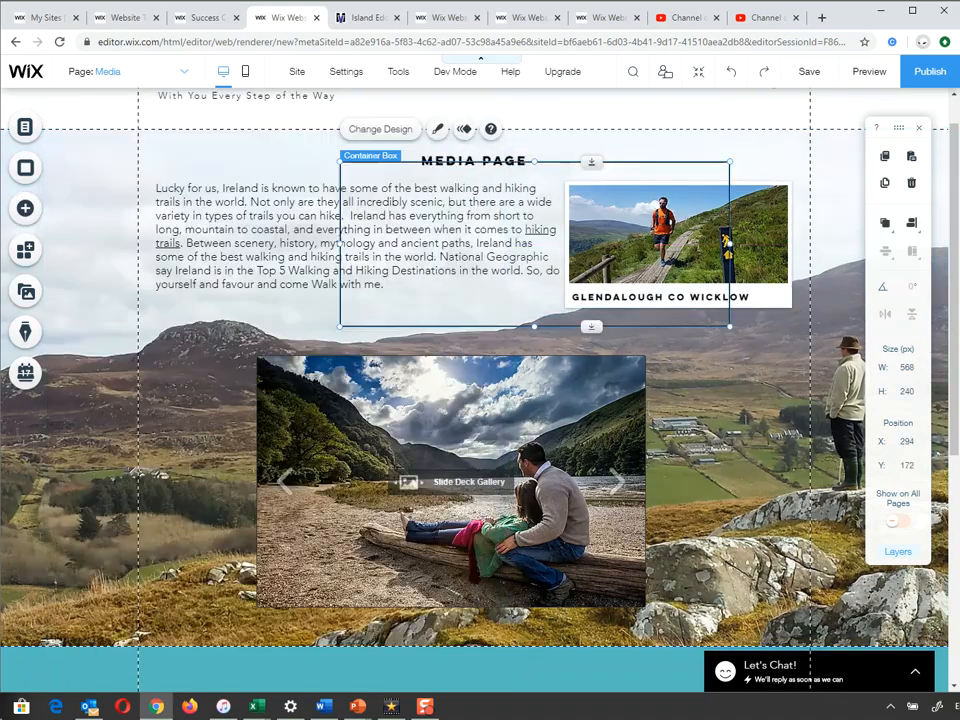
drag(534, 244, 344, 244)
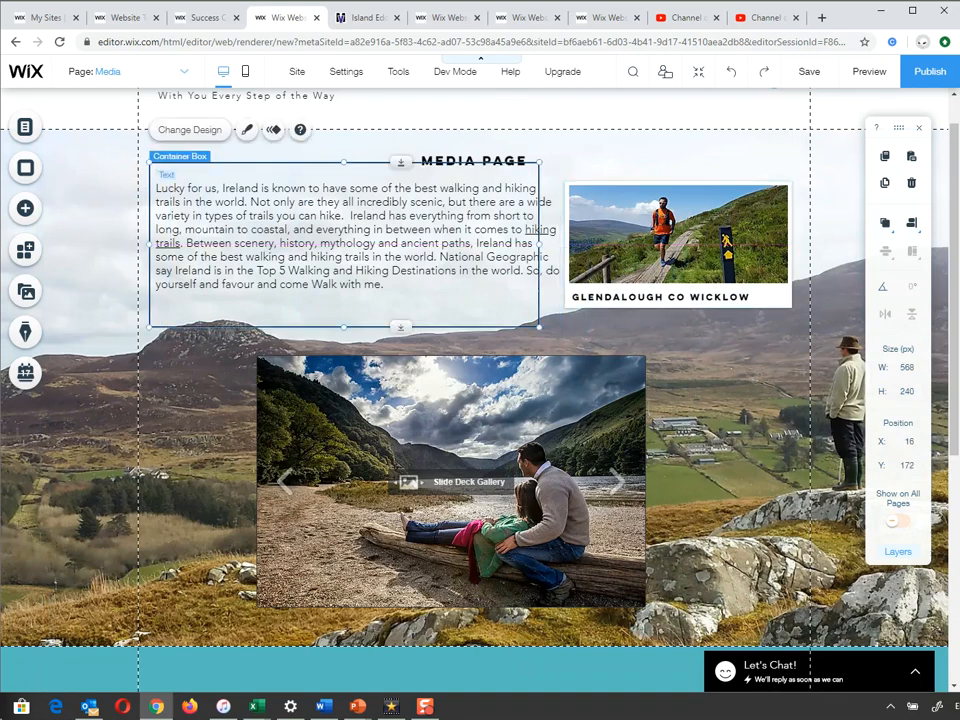
drag(539, 244, 561, 244)
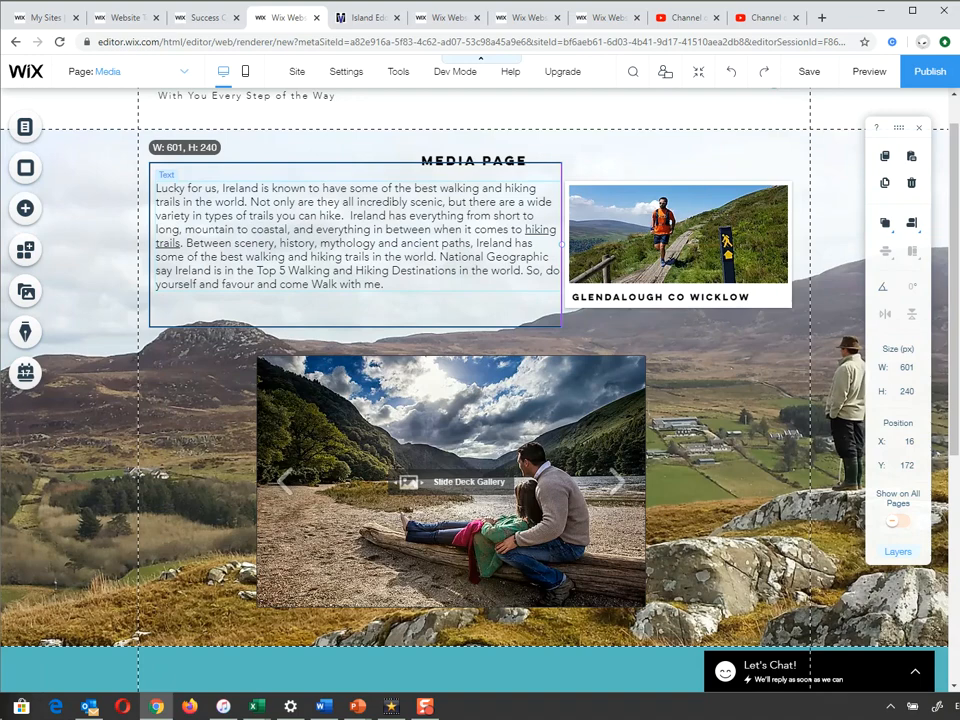
drag(561, 244, 561, 244)
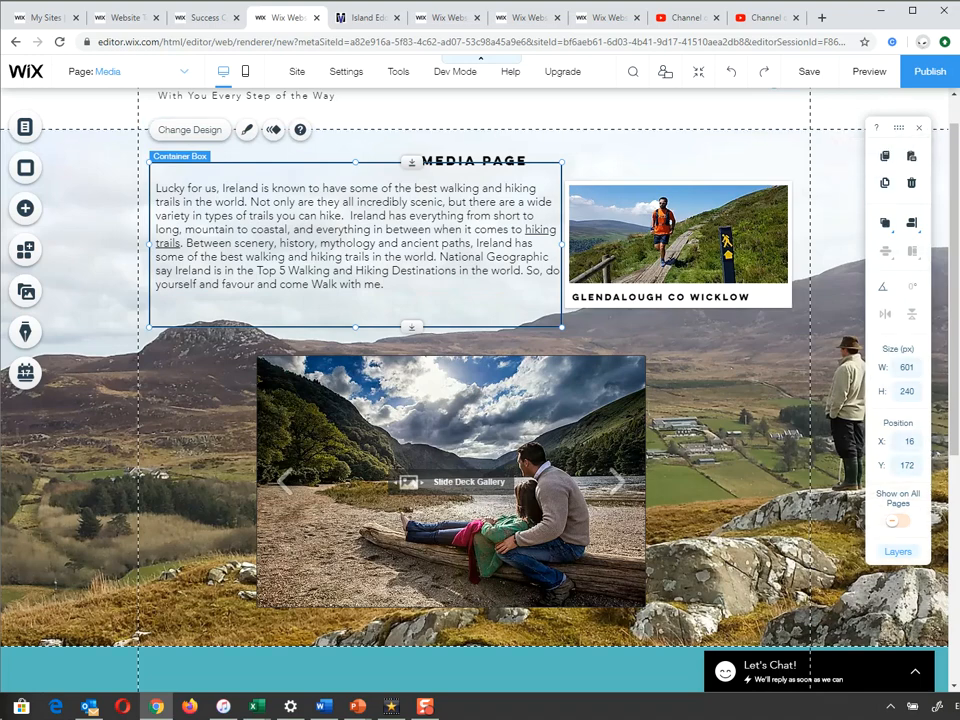
Move the container box backward in the stacking order, behind the intro paragraph's text
click(884, 223)
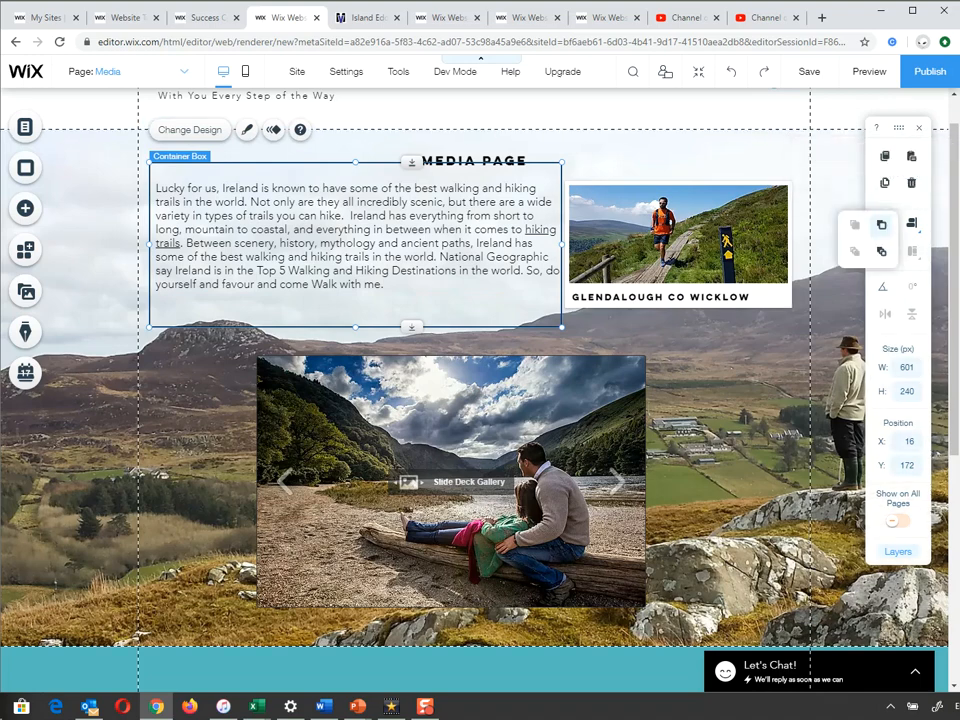
click(881, 225)
click(881, 225)
click(881, 225)
click(881, 225)
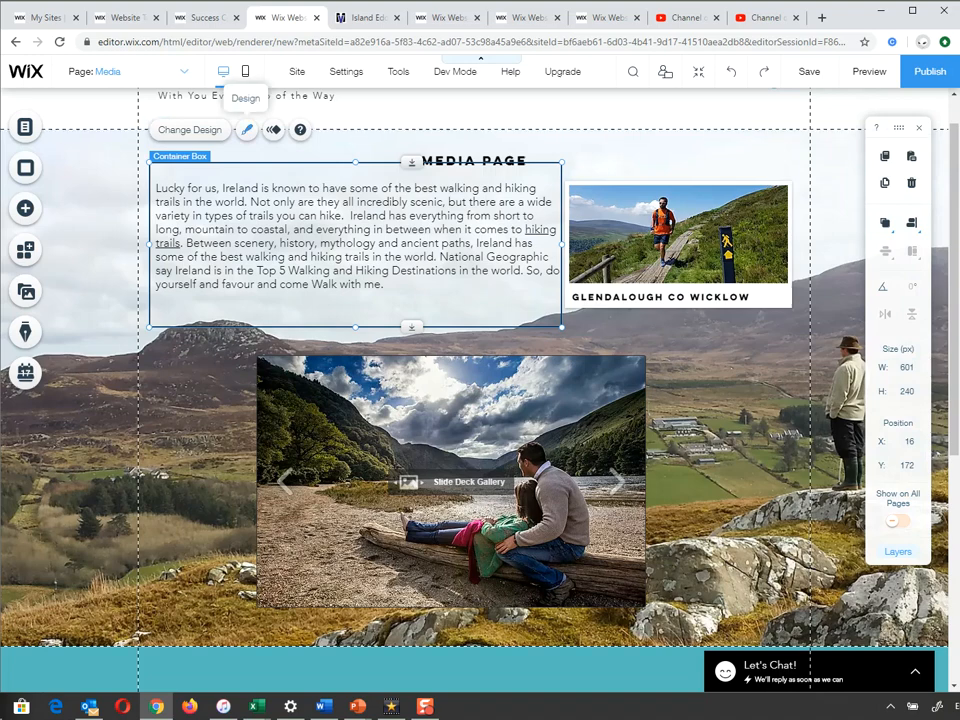
Apply the borderless light themed design to the container box behind the paragraph
click(246, 130)
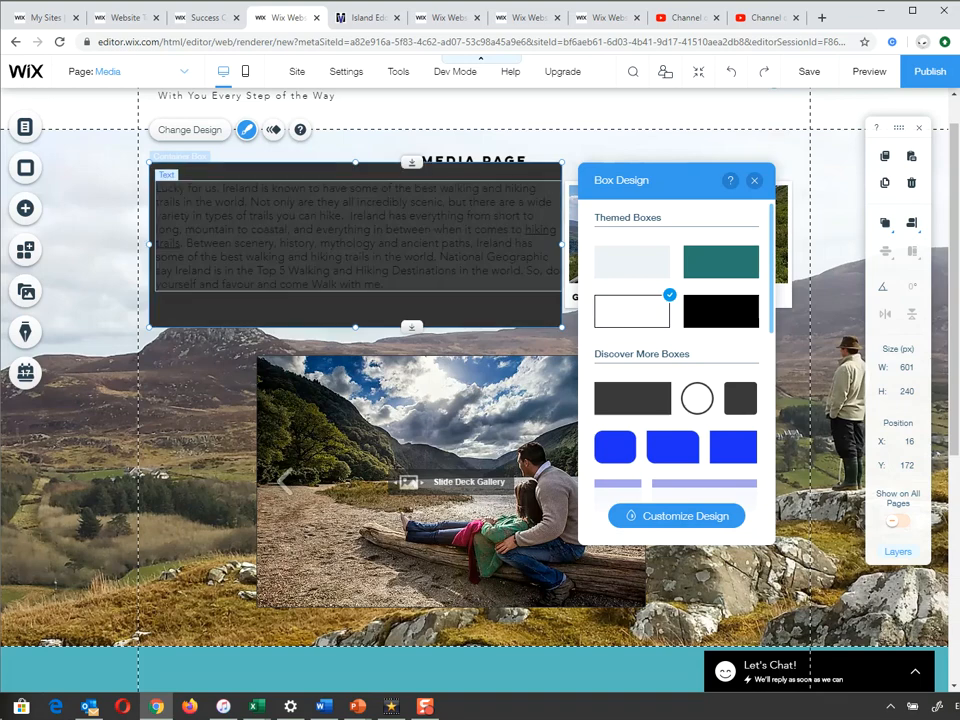
click(631, 261)
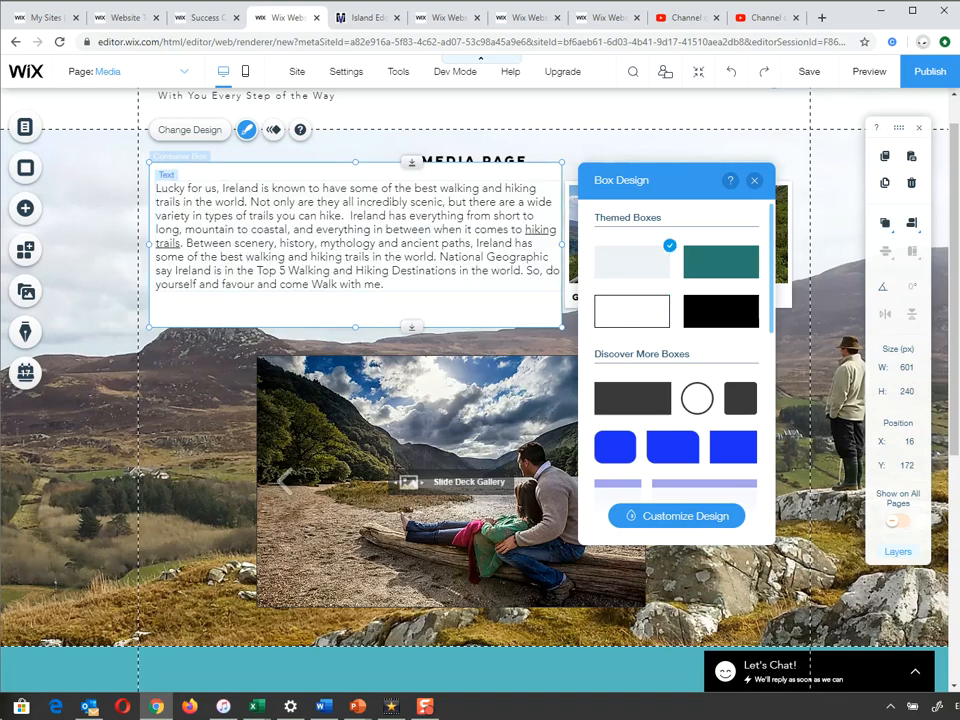
click(754, 180)
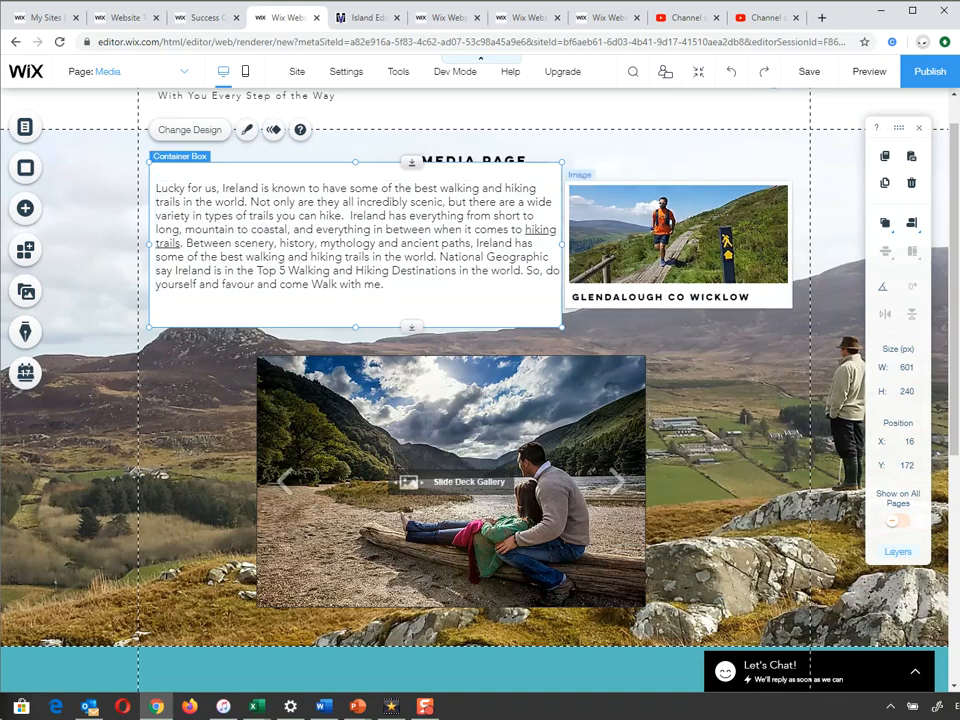
Apply the blue preset with two rounded opposite corners to the container box behind the hiking trails paragraph
click(565, 320)
click(355, 235)
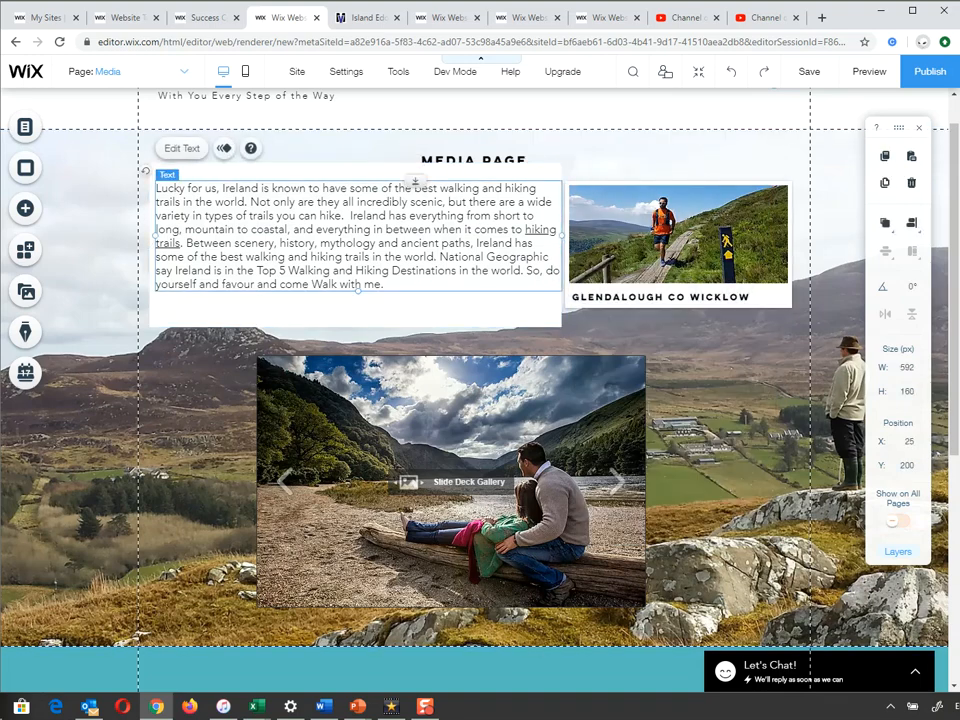
click(355, 308)
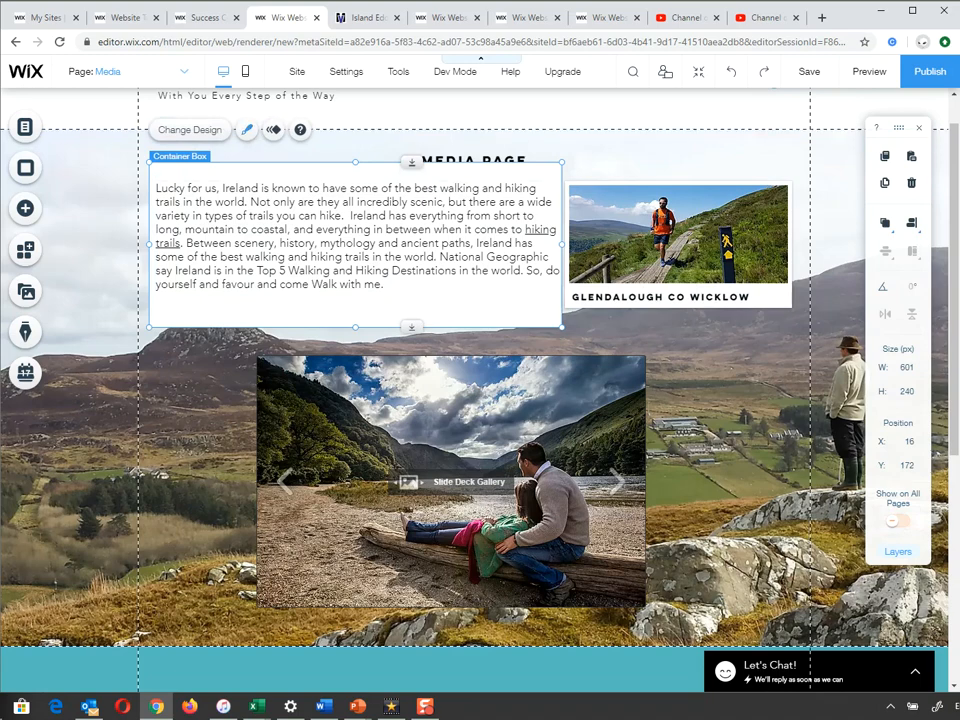
click(246, 130)
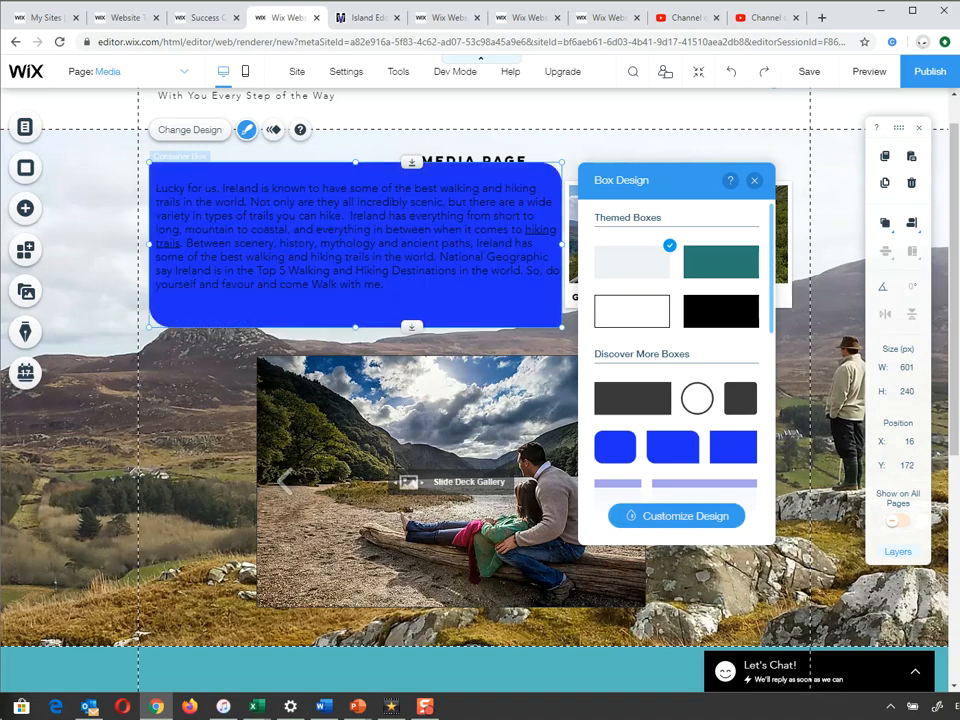
click(672, 447)
Customize the container box's fill to white #FFFFFF at 51% opacity
click(676, 516)
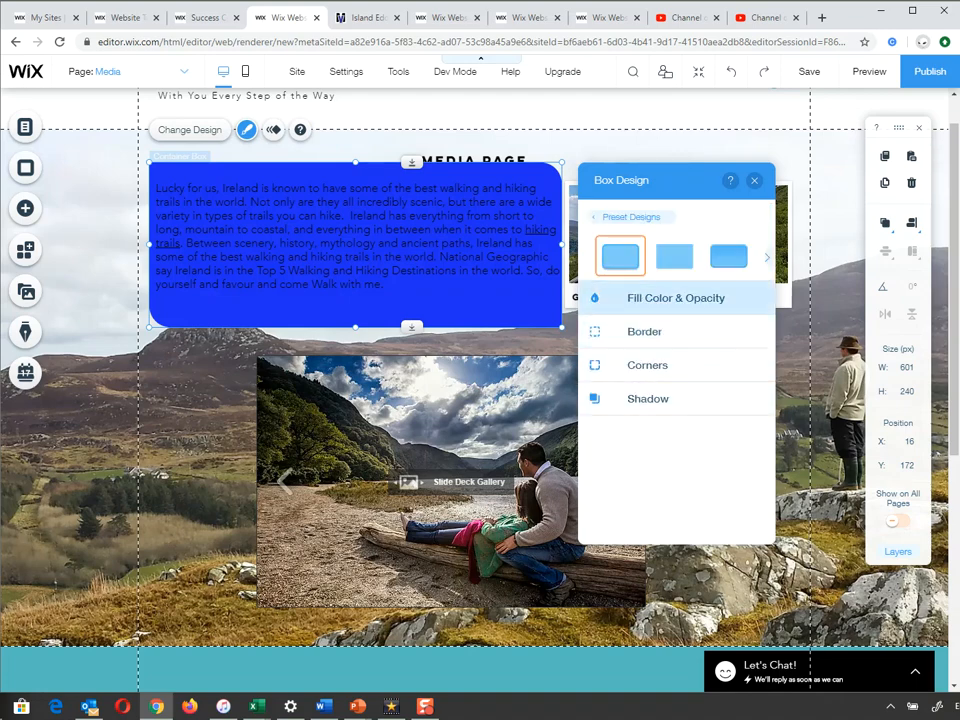
click(676, 298)
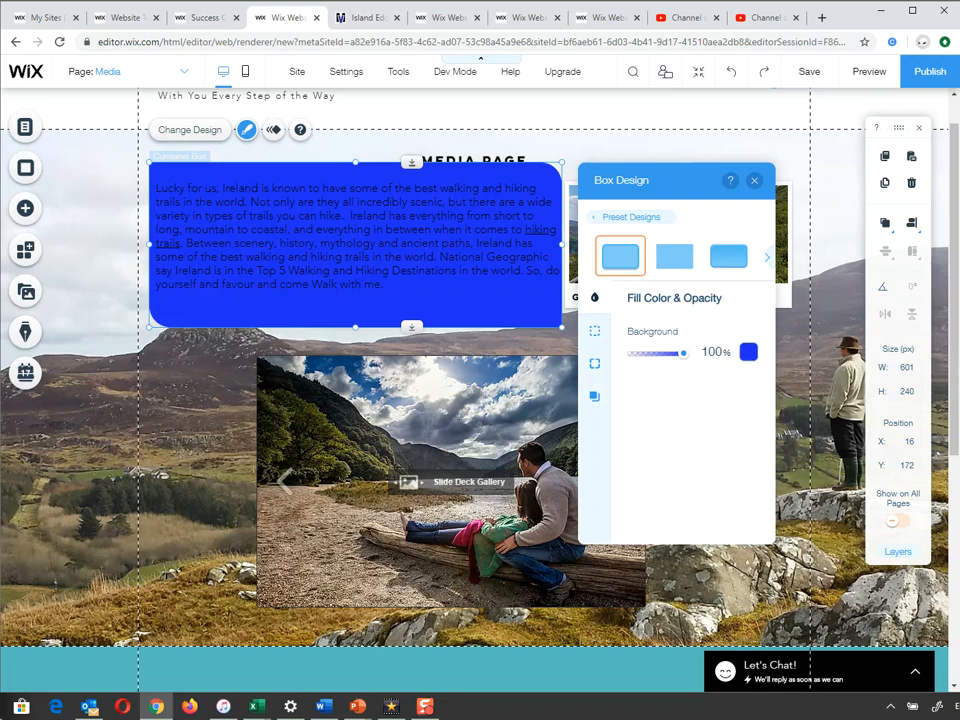
click(748, 351)
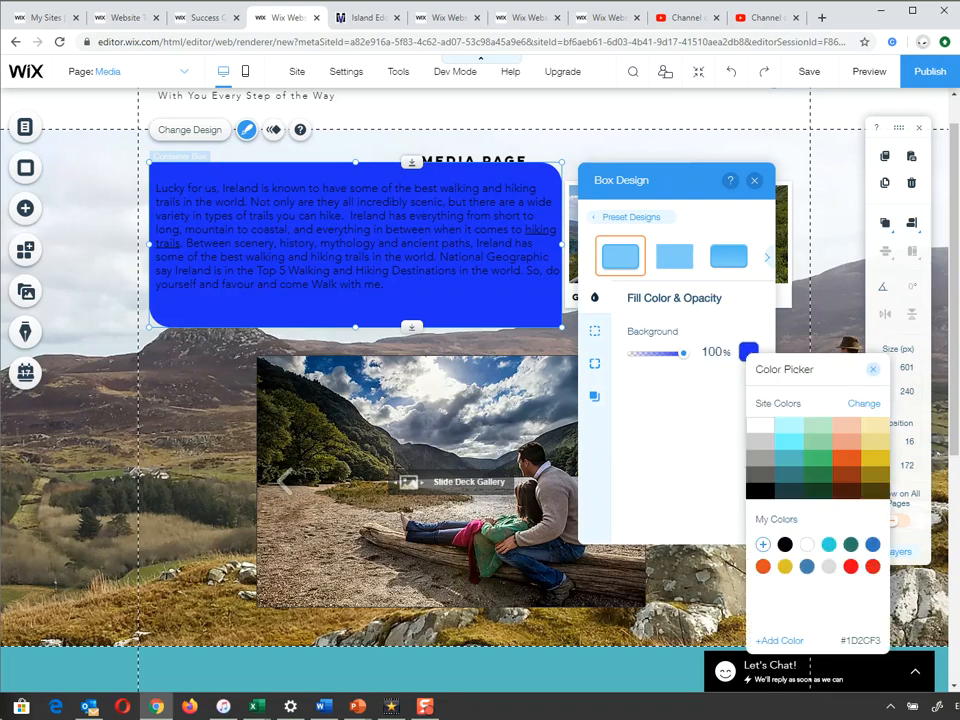
click(760, 426)
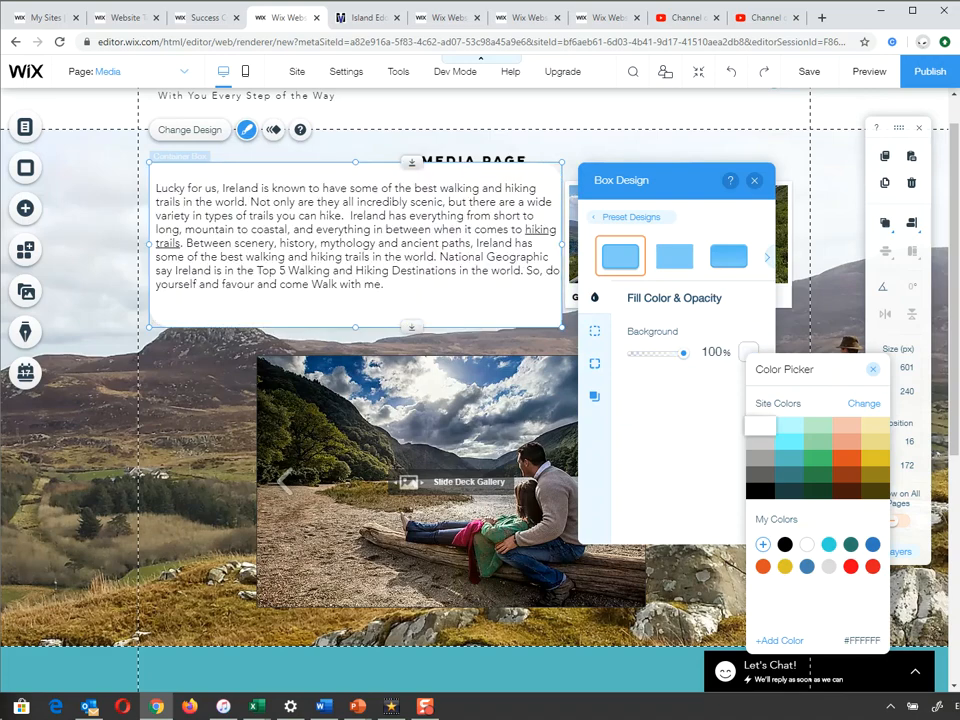
drag(683, 353, 659, 353)
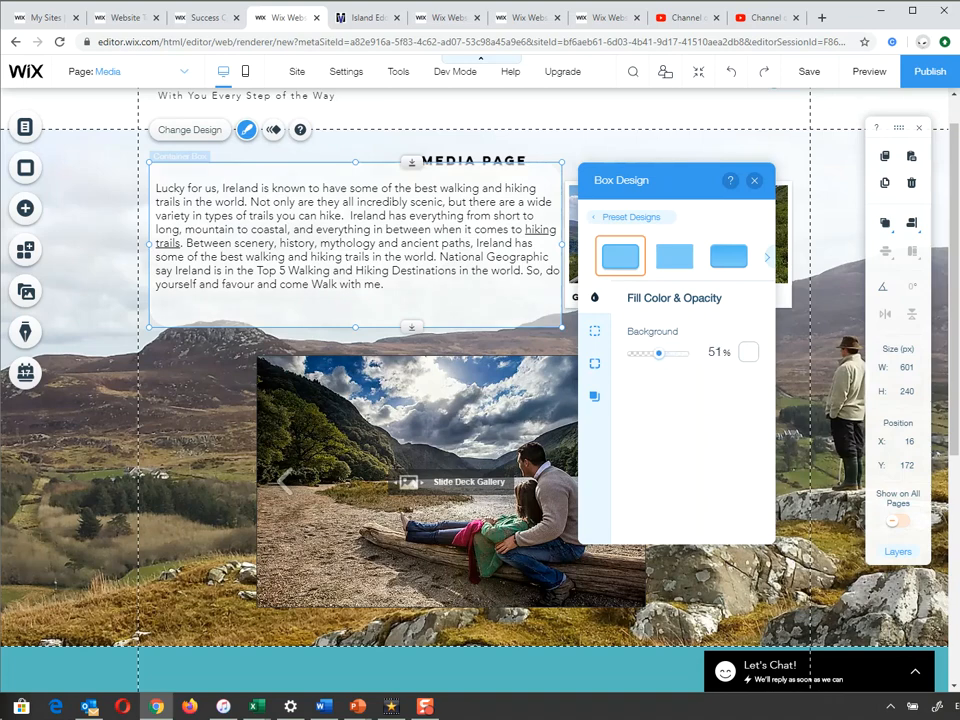
drag(666, 180, 766, 189)
Move the paragraph and its container box together to X 14, Y 208, and shift the slide deck gallery lower
click(358, 236)
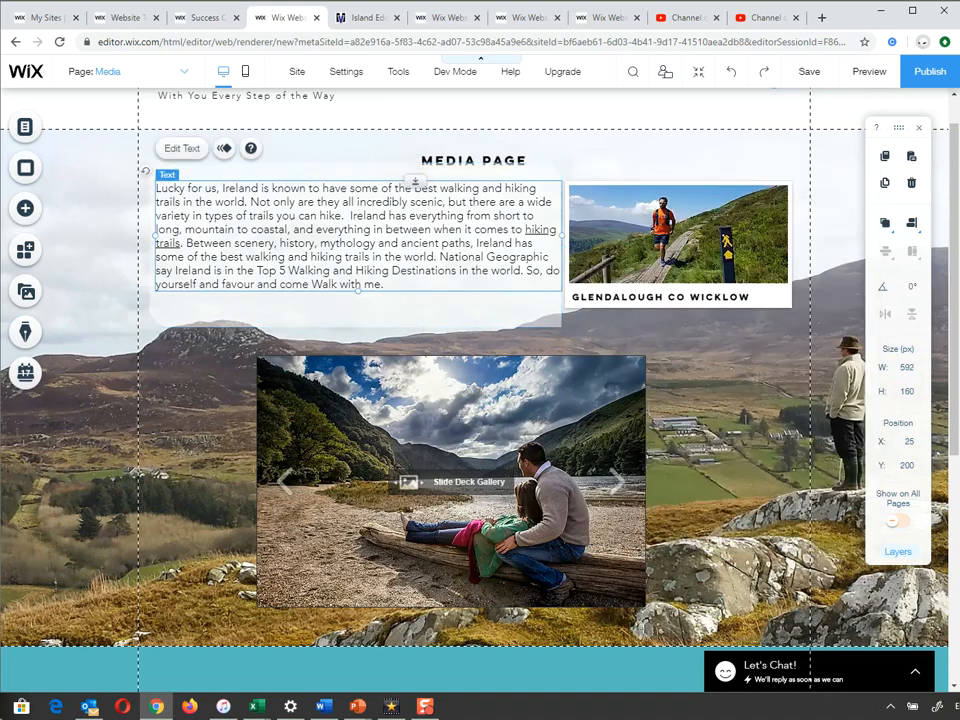
shift+click(358, 308)
drag(358, 308, 357, 332)
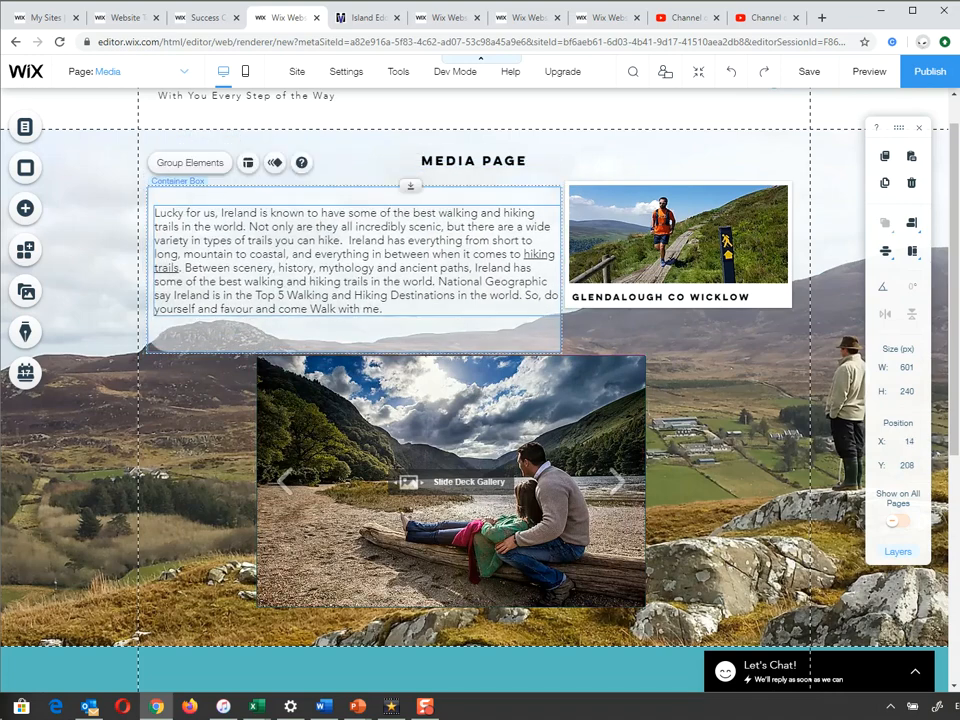
drag(451, 480, 457, 545)
Reposition the paragraph and its container box together so that the box sits at X 14, Y 220
click(357, 268)
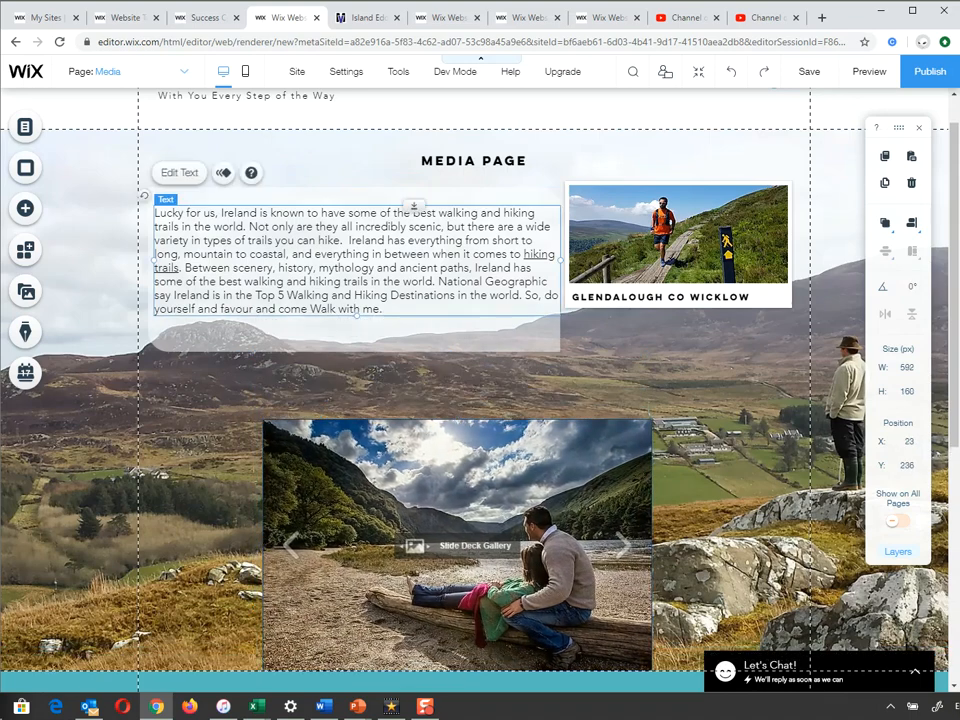
shift+click(357, 334)
drag(357, 334, 353, 367)
key(Down)
key(Down)
key(Down)
key(Down)
key(Down)
key(Down)
key(Down)
key(Down)
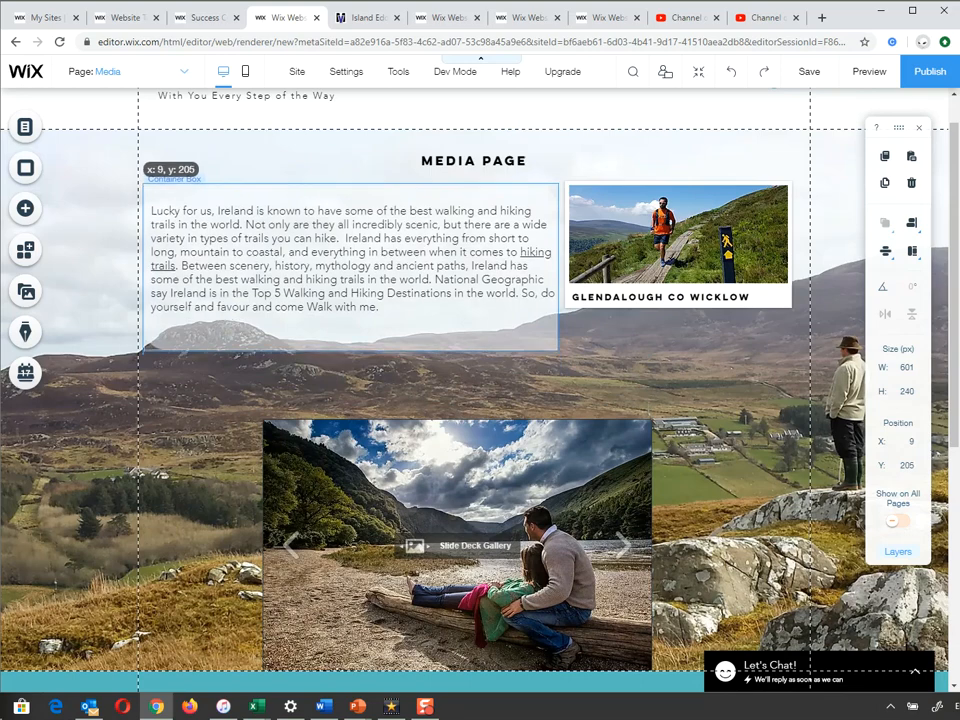
key(Down)
key(Down)
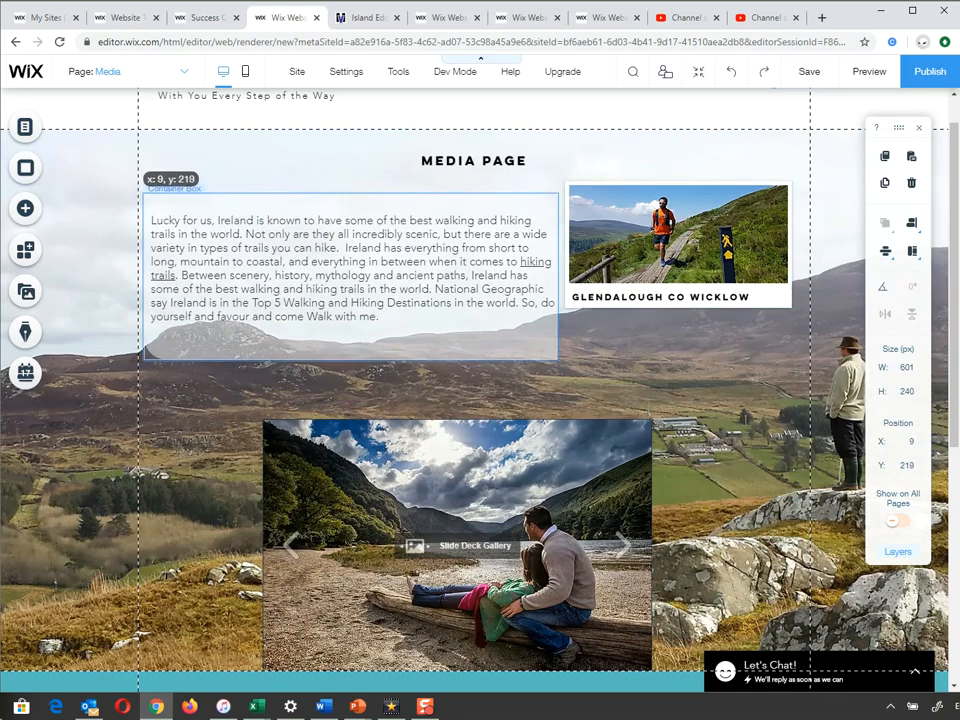
key(Right)
key(Right)
key(Right)
key(Right)
key(Right)
key(Down)
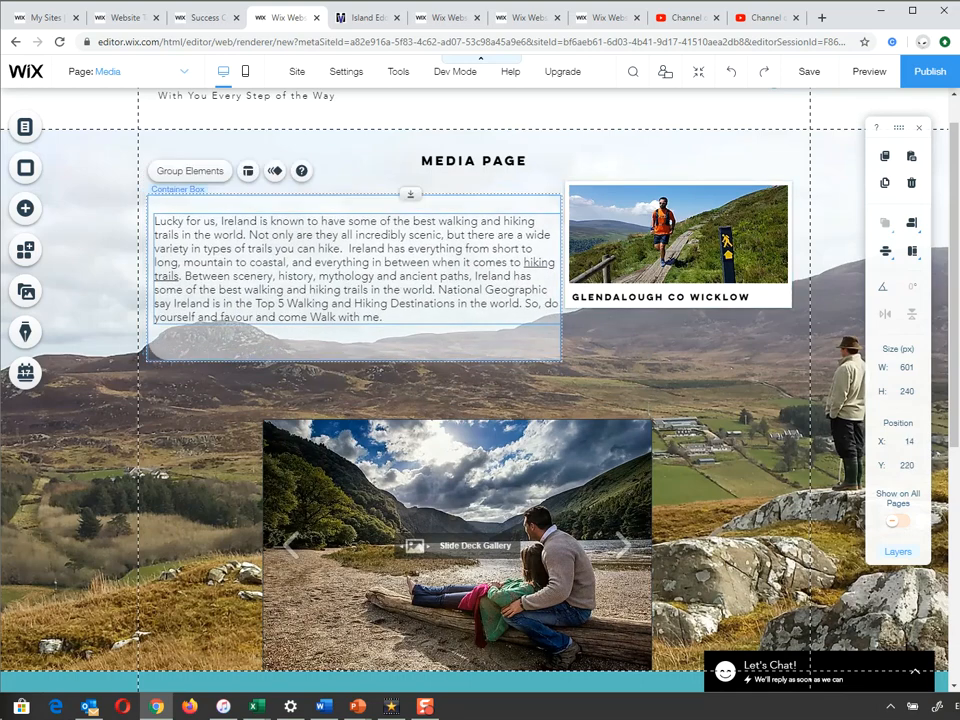
click(355, 390)
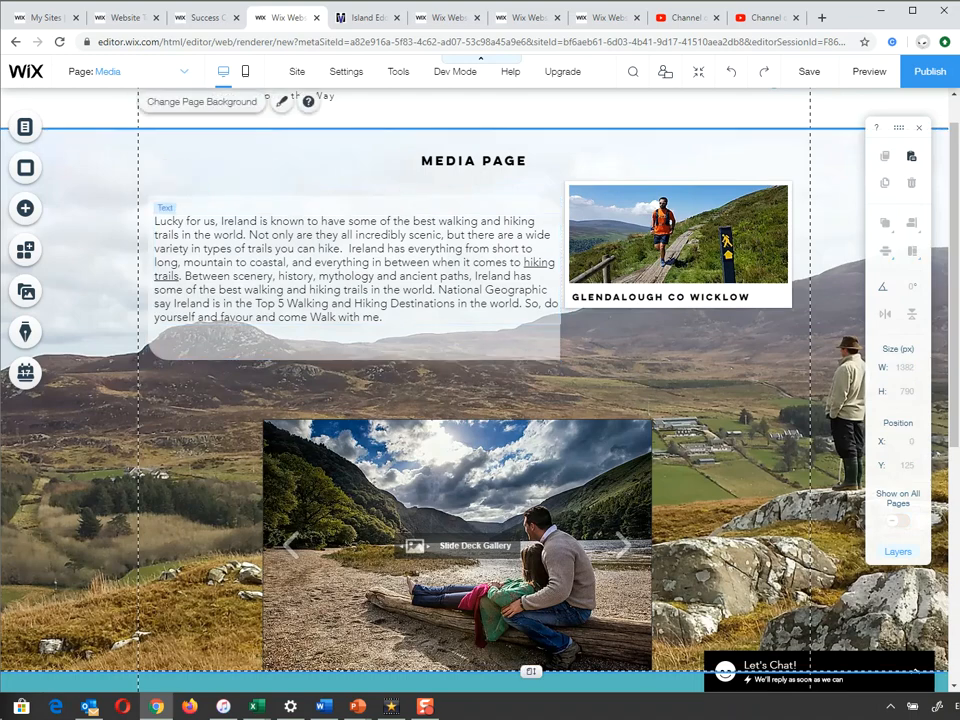
Set the container box's background opacity to 74%
click(356, 268)
click(354, 342)
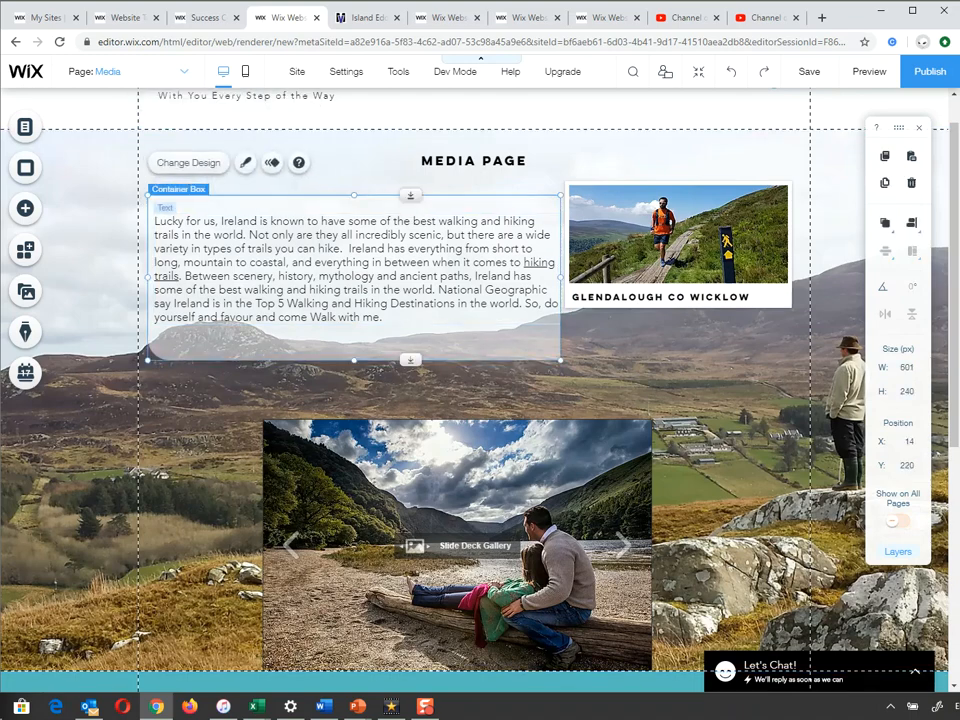
click(244, 162)
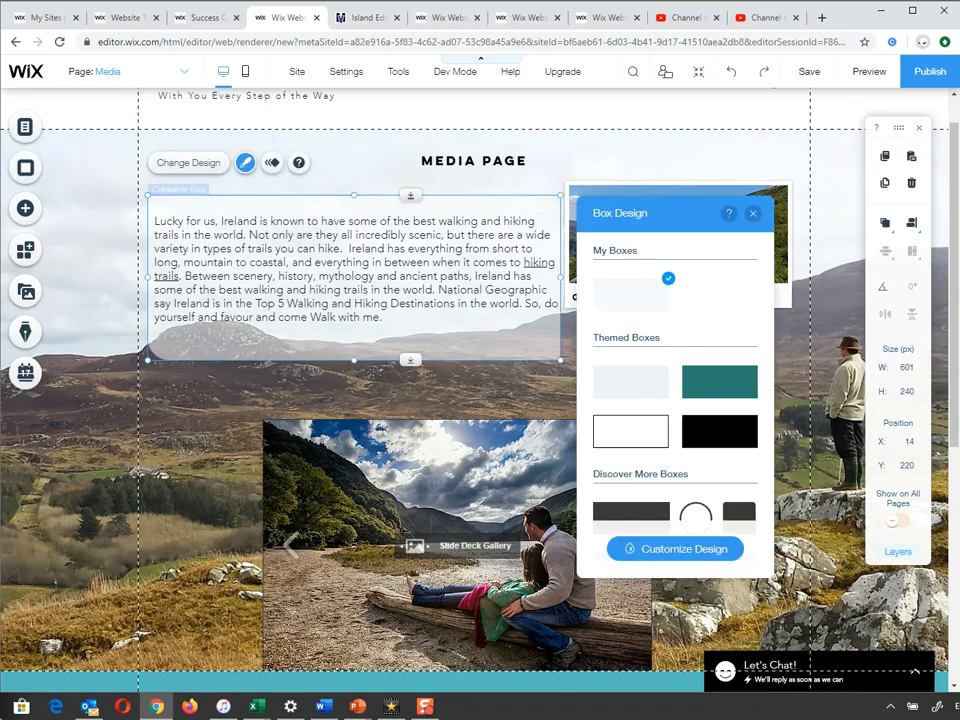
click(675, 549)
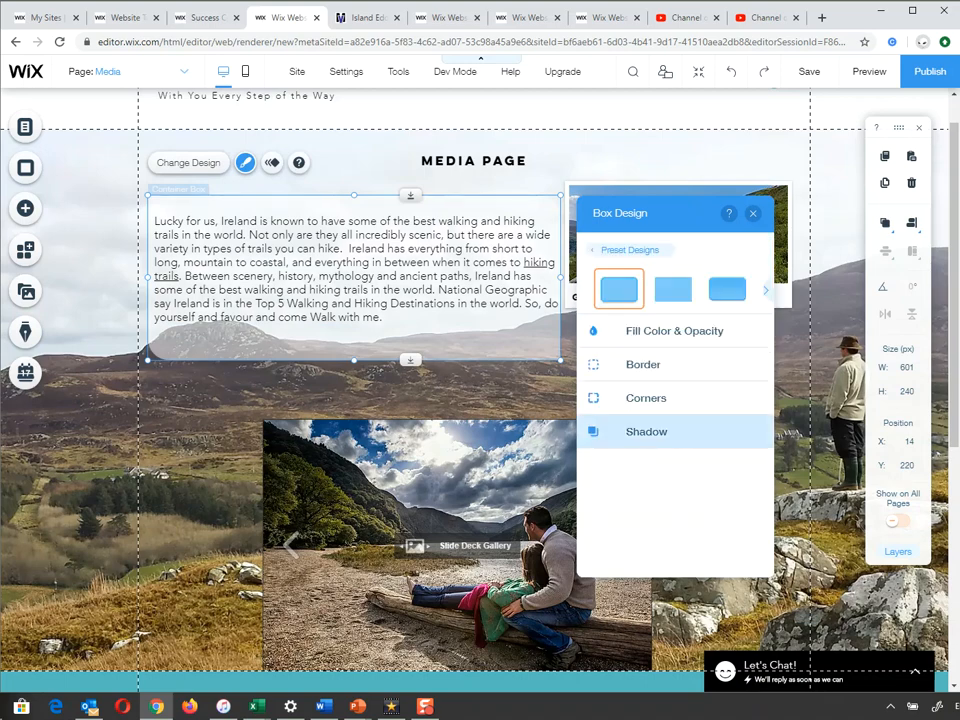
click(674, 331)
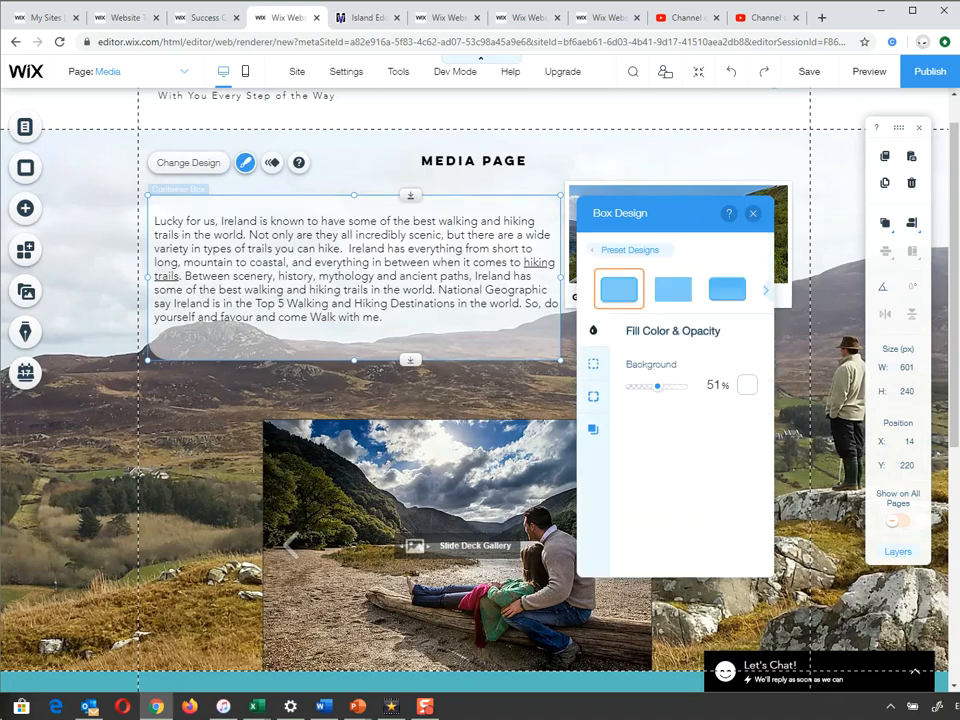
drag(657, 386, 669, 386)
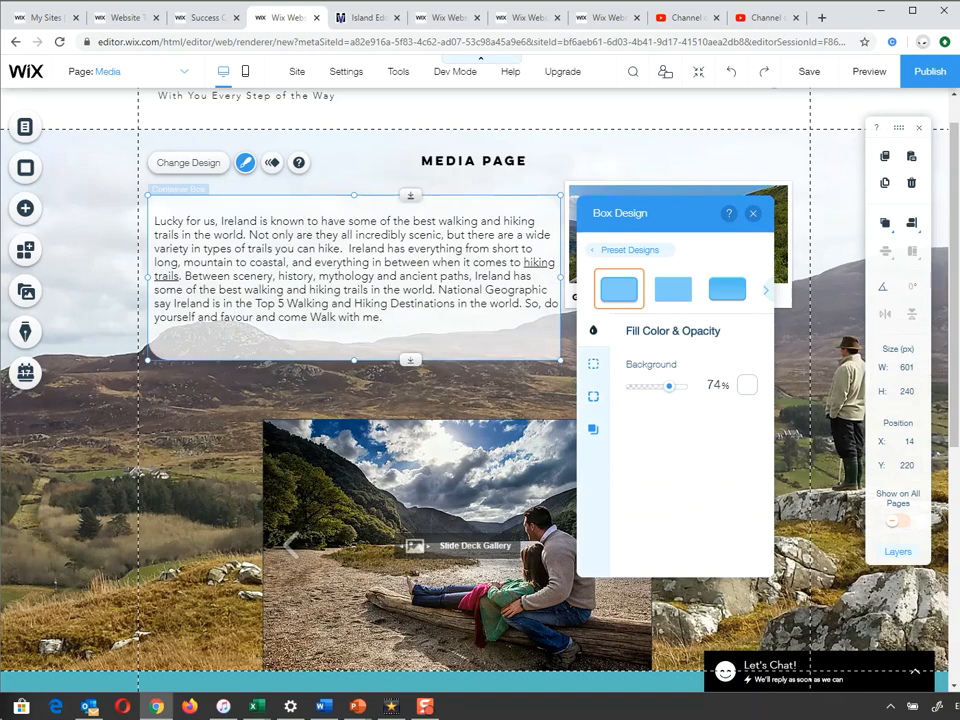
Give the container box a 1 px black #000000 border at 87% opacity
click(593, 364)
drag(682, 386, 672, 386)
drag(631, 443, 634, 443)
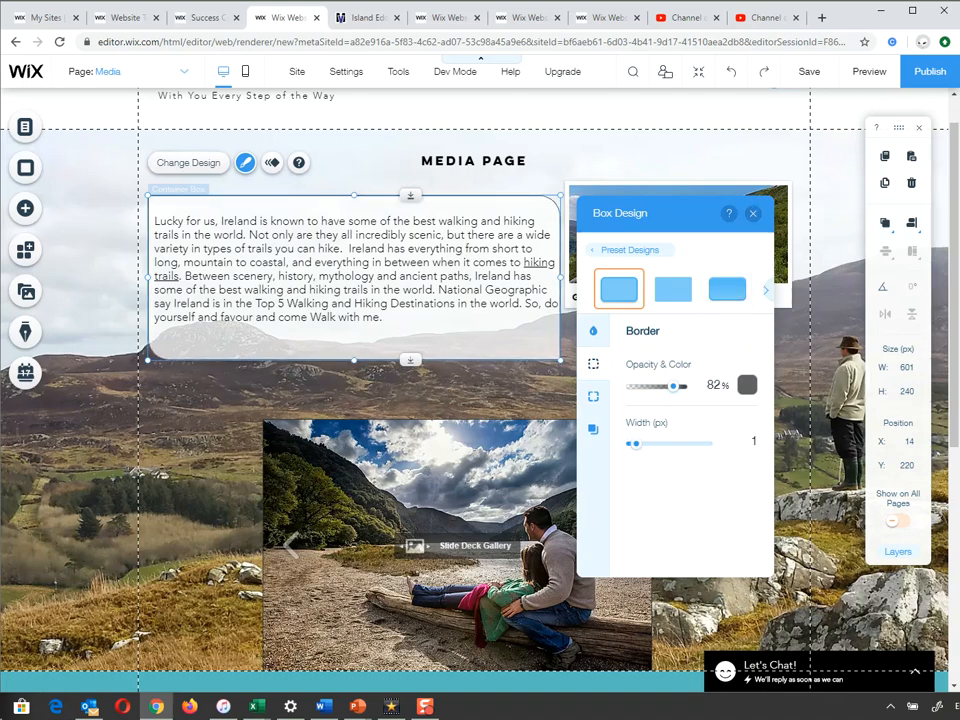
click(747, 385)
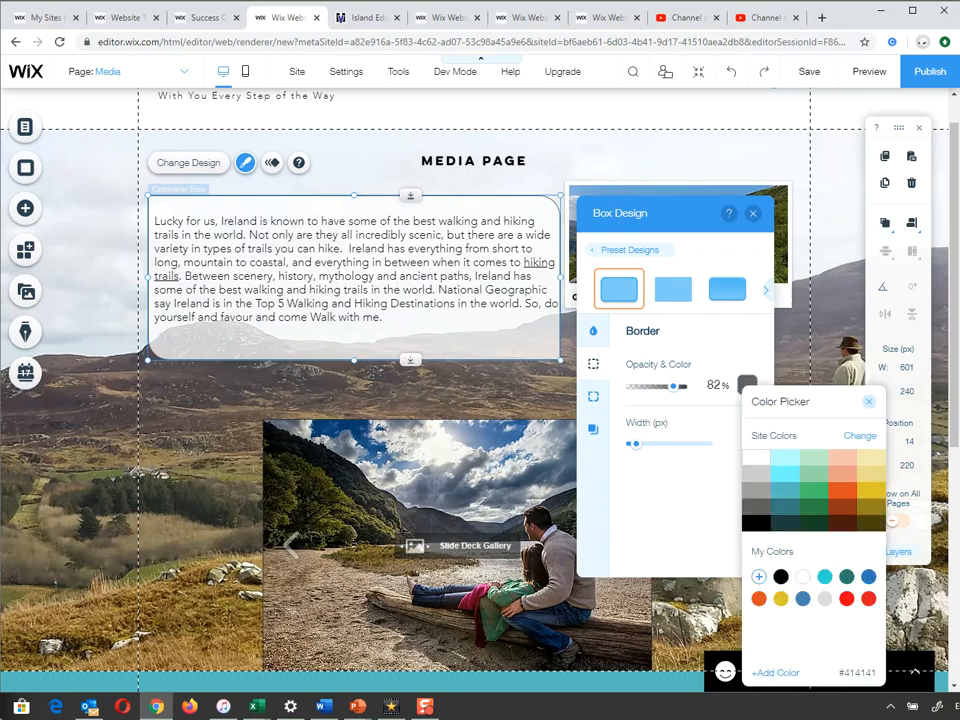
click(756, 523)
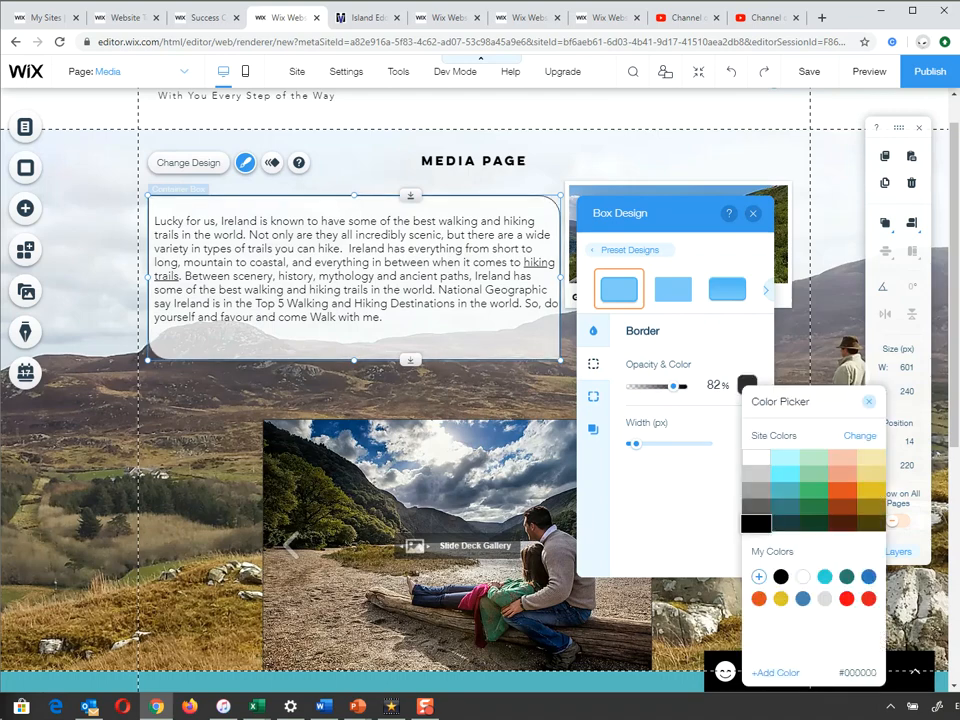
drag(673, 386, 677, 386)
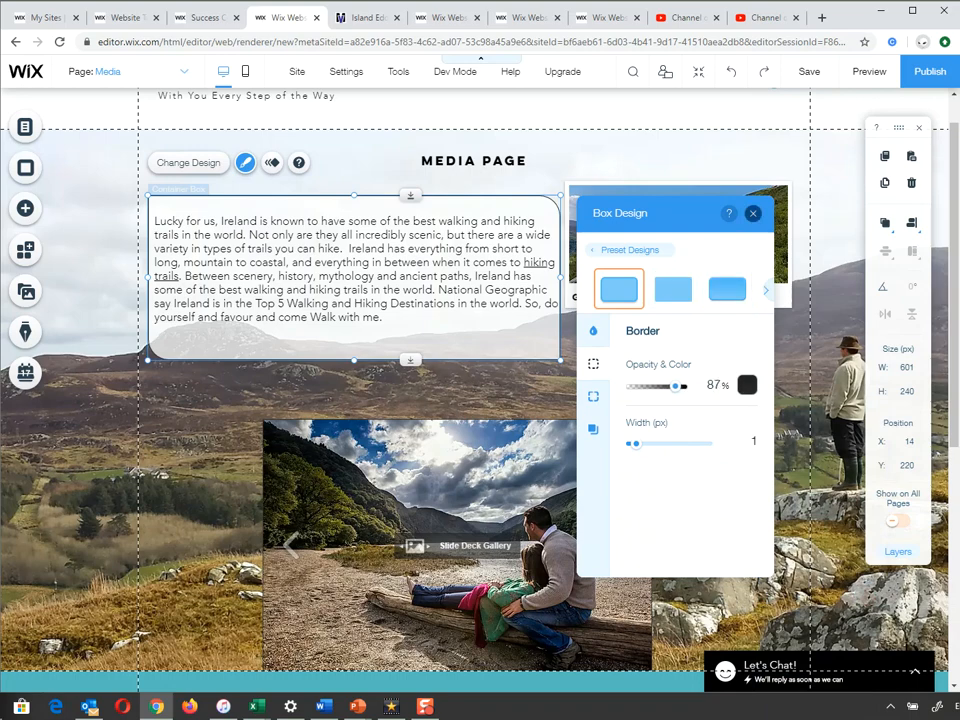
click(753, 213)
click(746, 417)
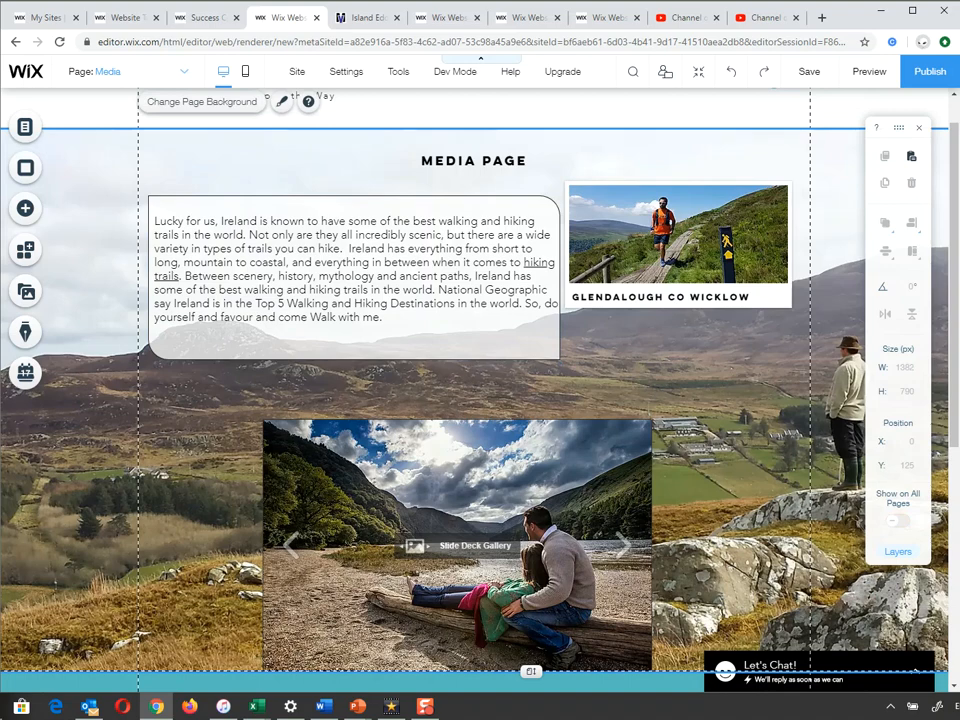
Move the hiker image slightly down and right, and shorten the container box to a height of 213 px
drag(678, 232, 686, 255)
click(354, 340)
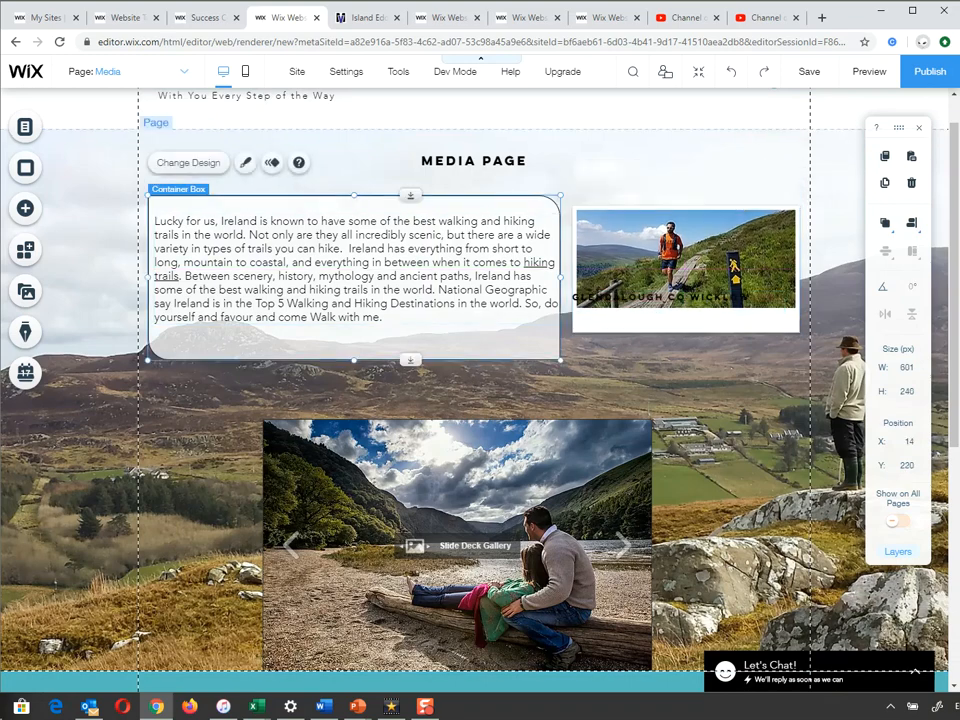
drag(354, 359, 354, 341)
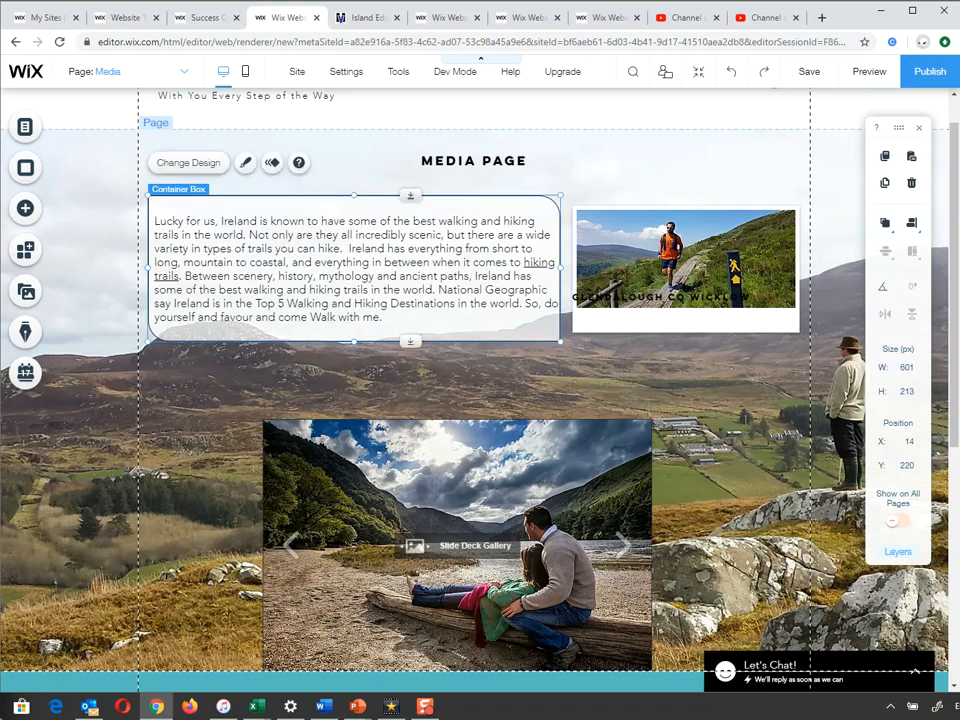
click(600, 383)
Move the slide deck gallery to X 198, Y 502, and narrow the paragraph text to 579 px wide at X 27
drag(556, 462, 571, 430)
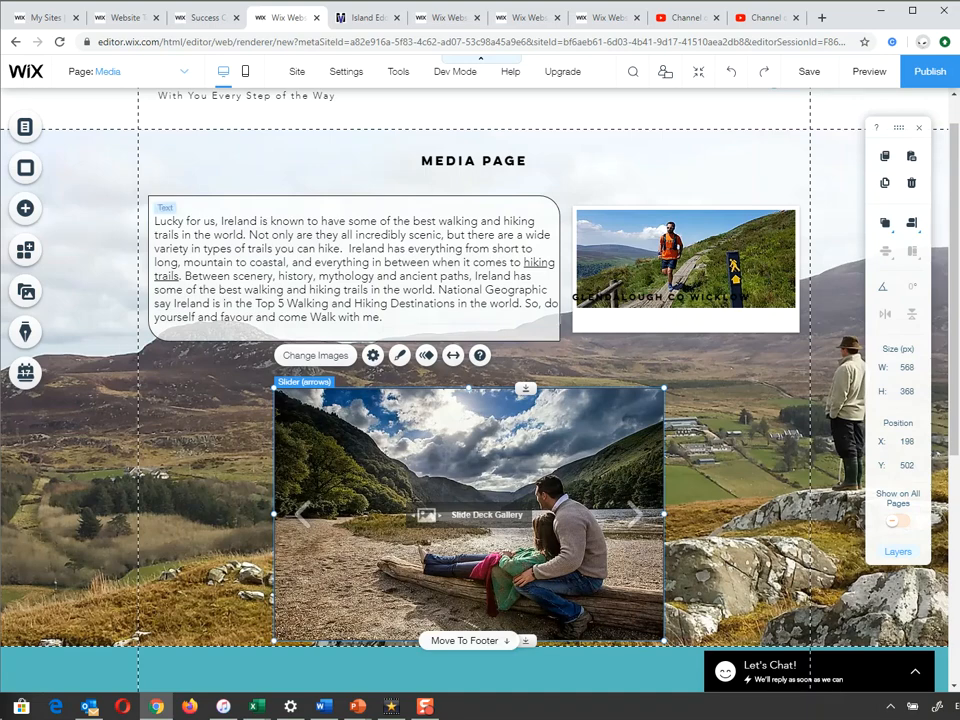
click(250, 268)
drag(560, 268, 554, 268)
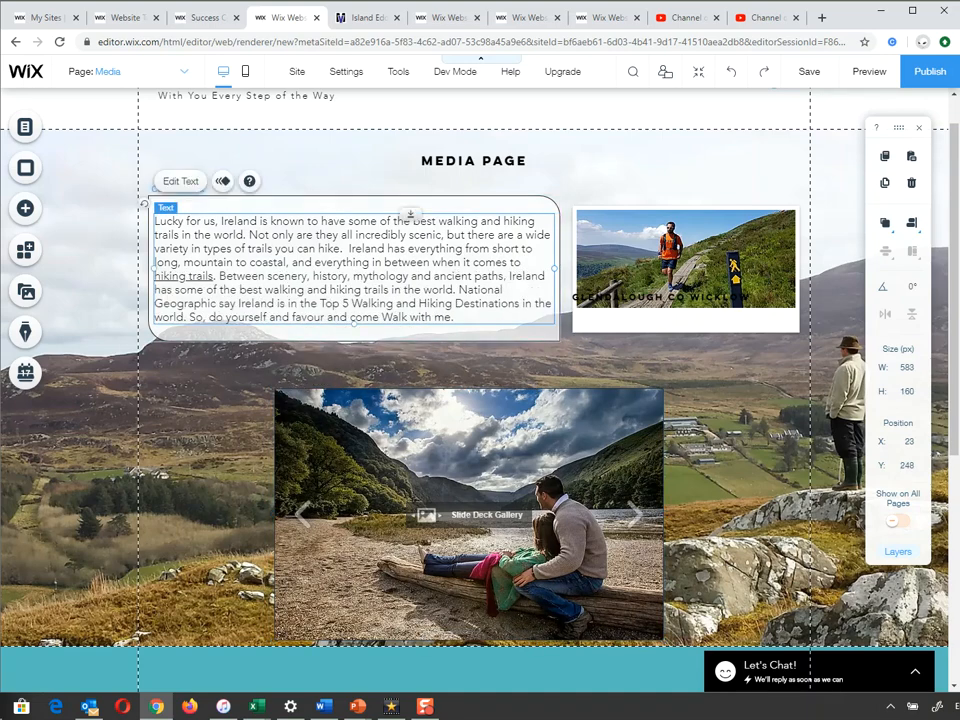
drag(154, 268, 157, 268)
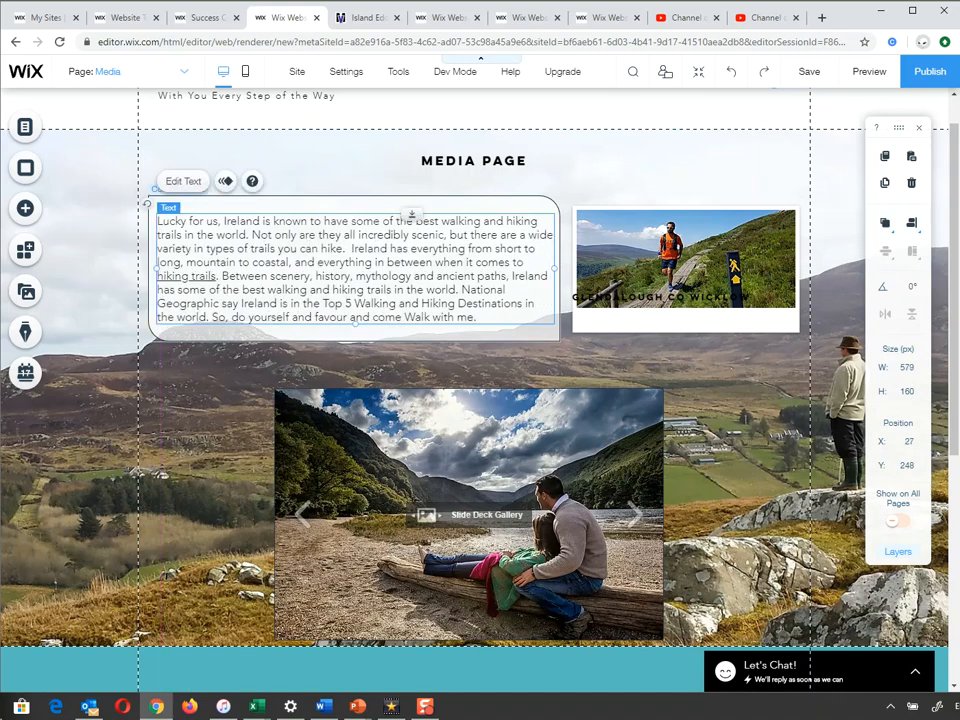
click(556, 354)
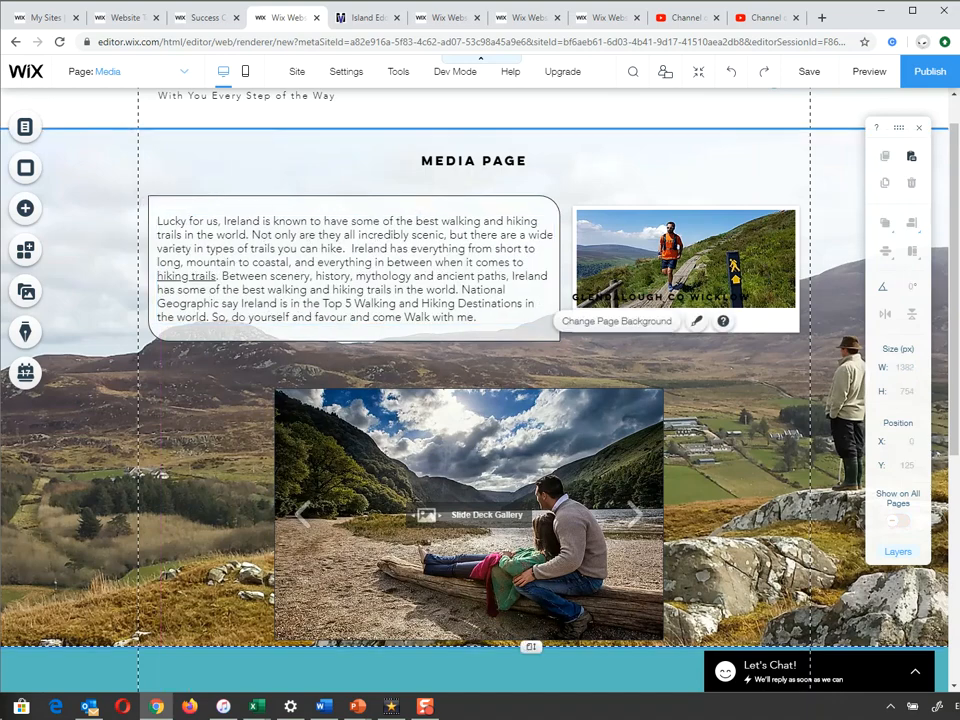
Look through the box and strip designs that can be added to the page
click(25, 208)
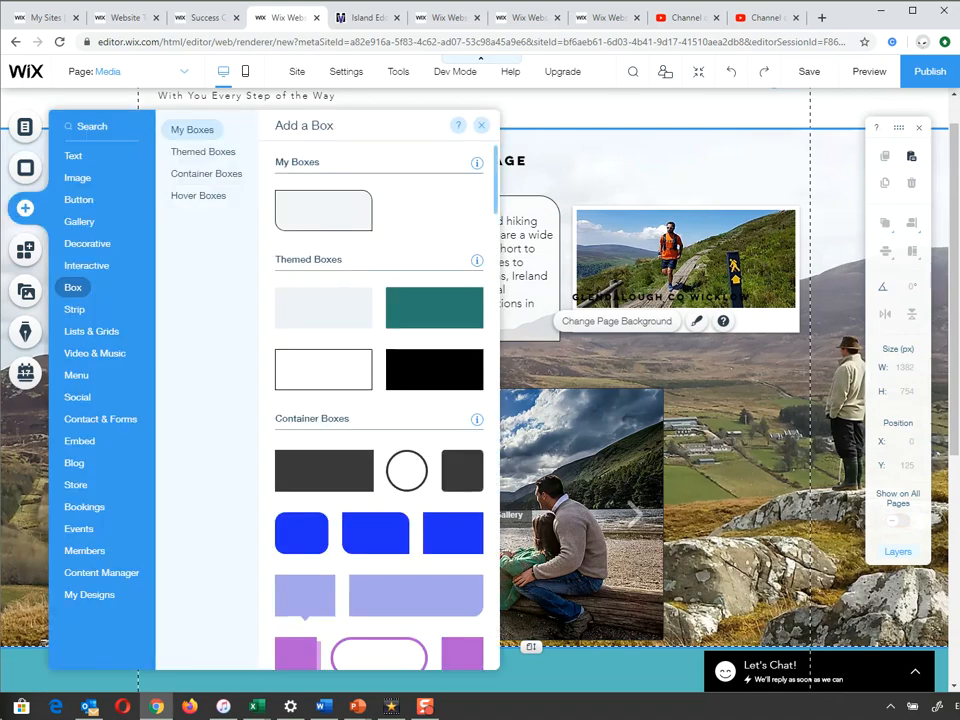
scroll(379, 400, down, 10)
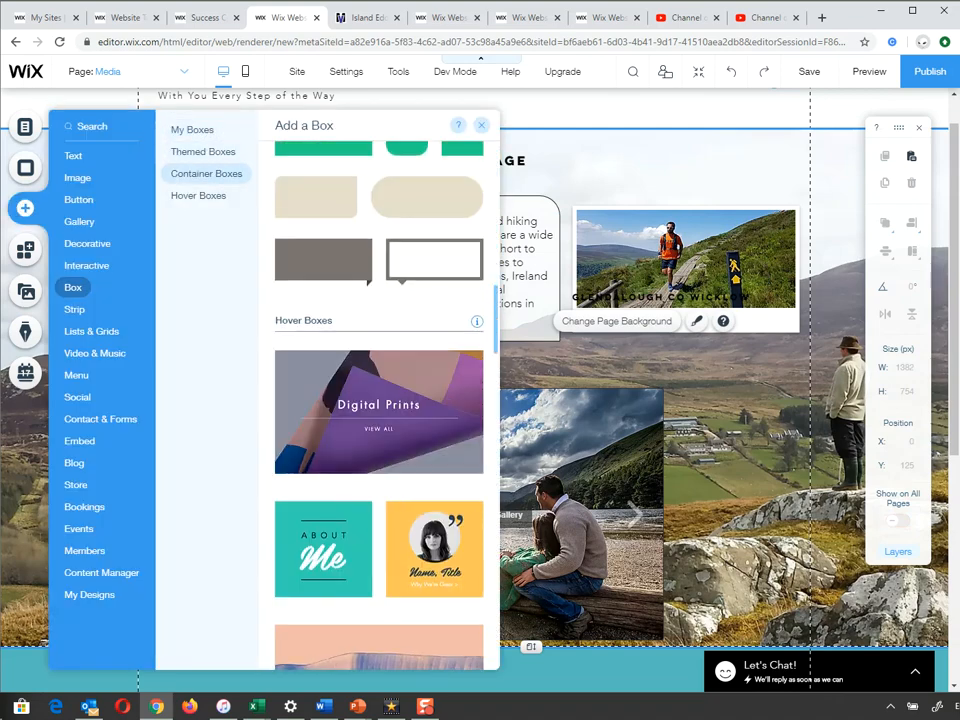
click(74, 309)
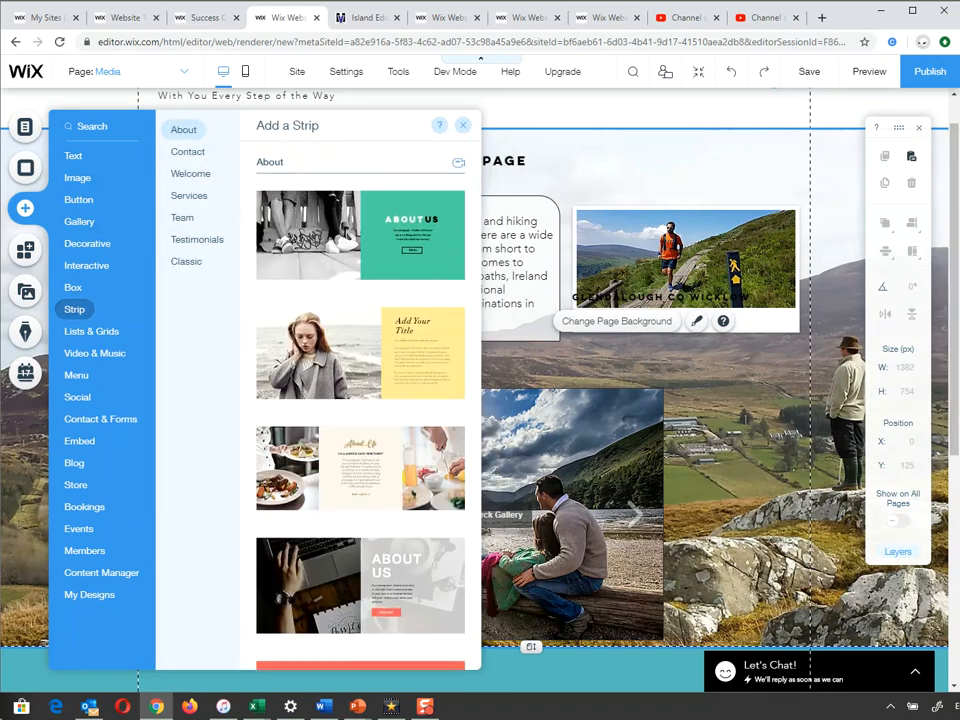
Switch the editor from the Media page to the page with the SUCCESS heading
click(108, 71)
click(81, 119)
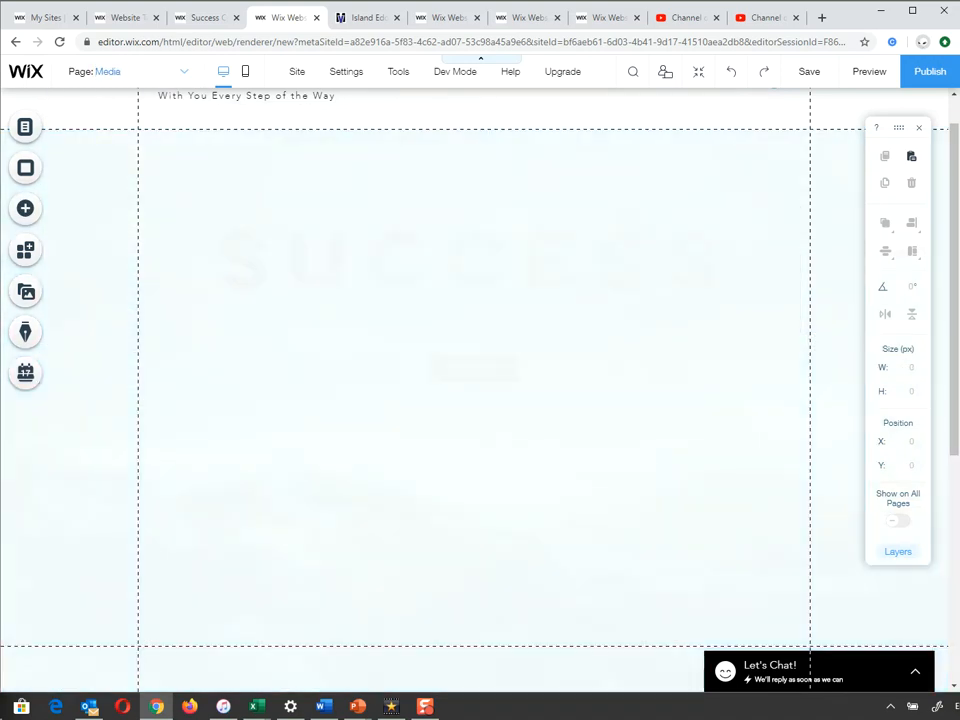
Examine the About Me strip and the SUCCESS strip on the Home page
scroll(475, 390, down, 7)
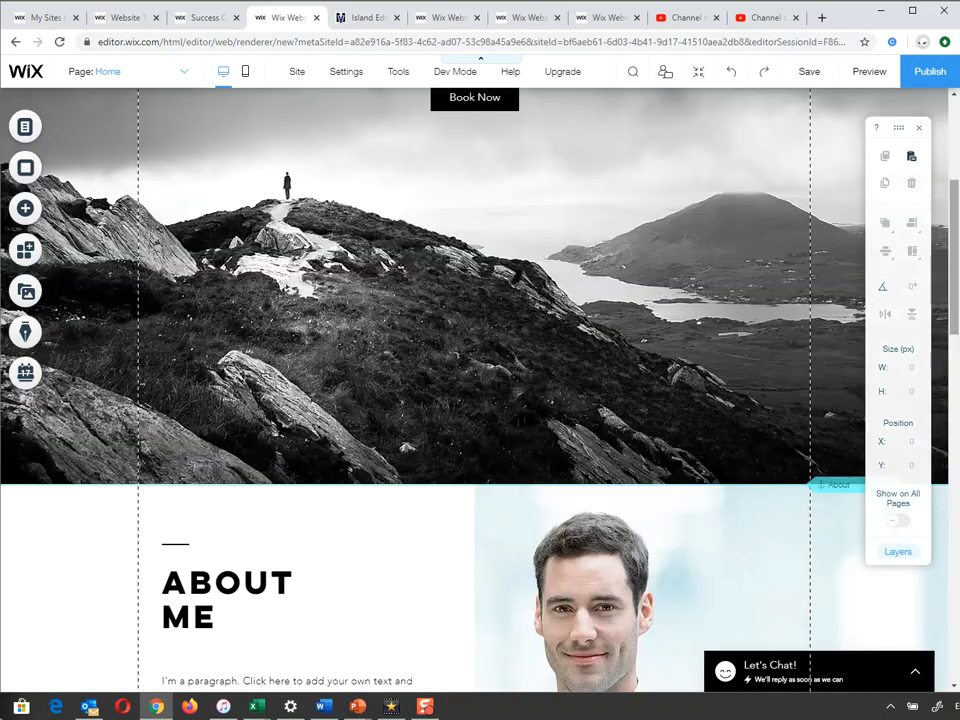
scroll(475, 390, up, 1)
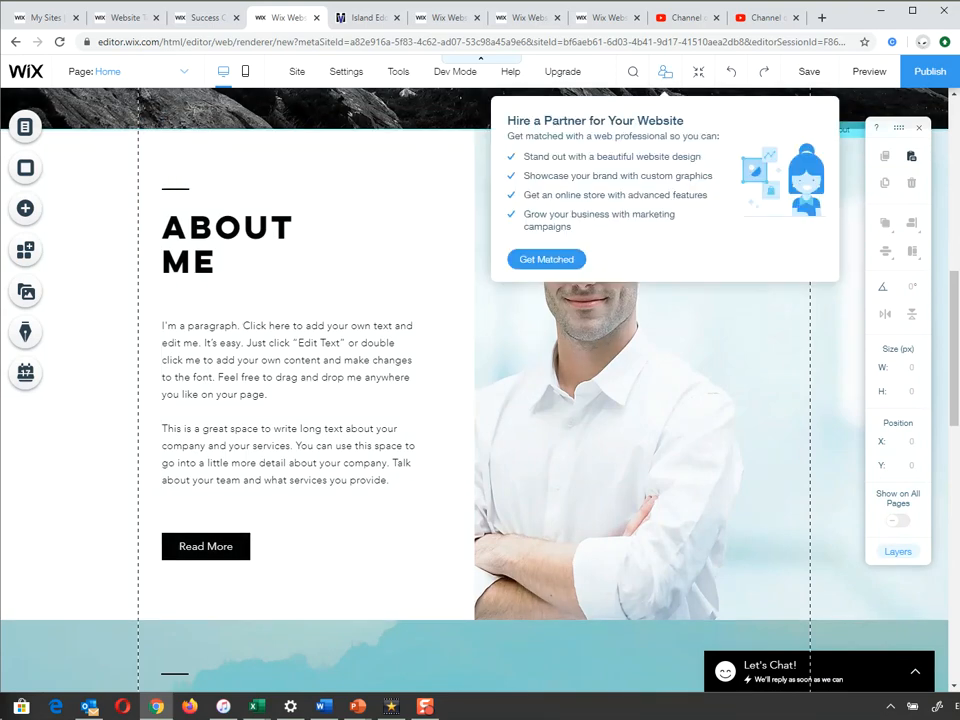
click(445, 290)
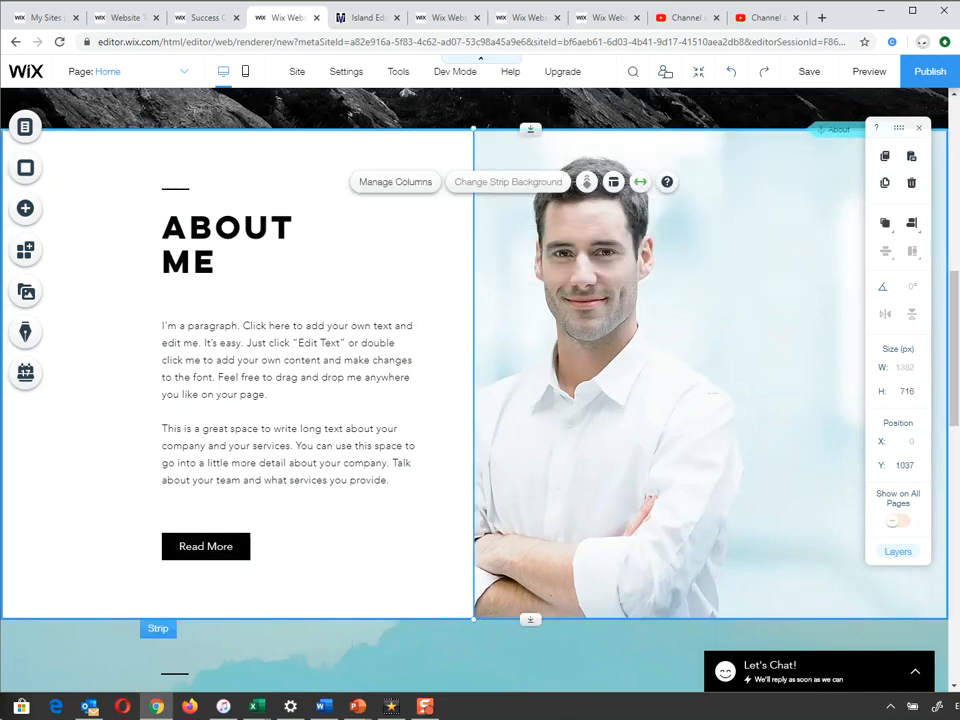
scroll(475, 390, up, 2)
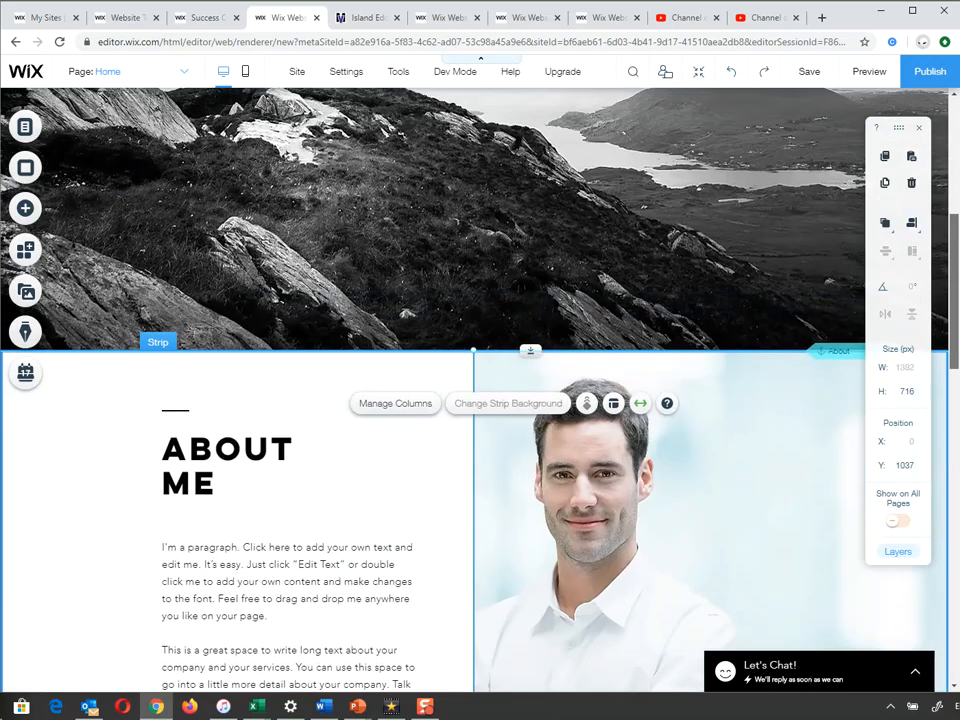
scroll(475, 390, up, 5)
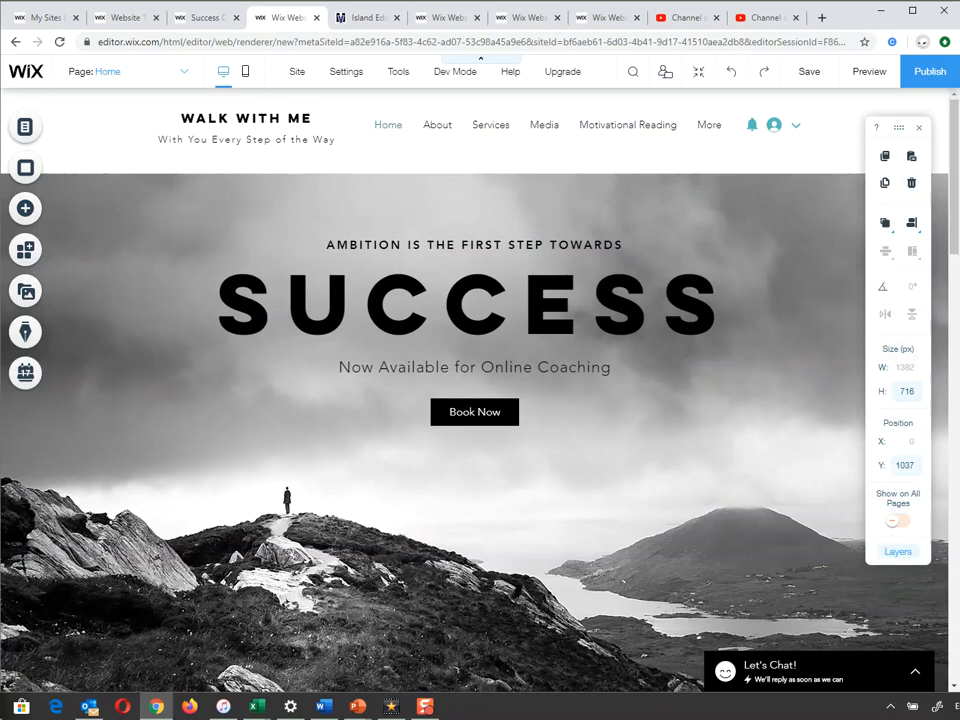
Return to the Media page and move the Glendalough Co Wicklow caption to X 643, Y 395, below the hiker photo
click(108, 71)
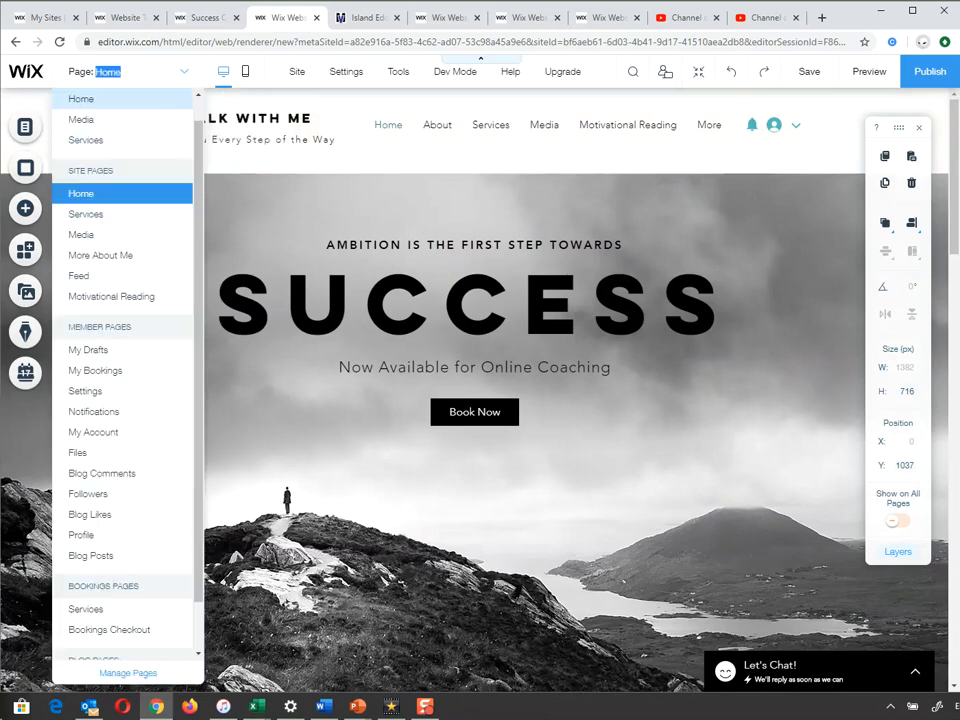
click(81, 234)
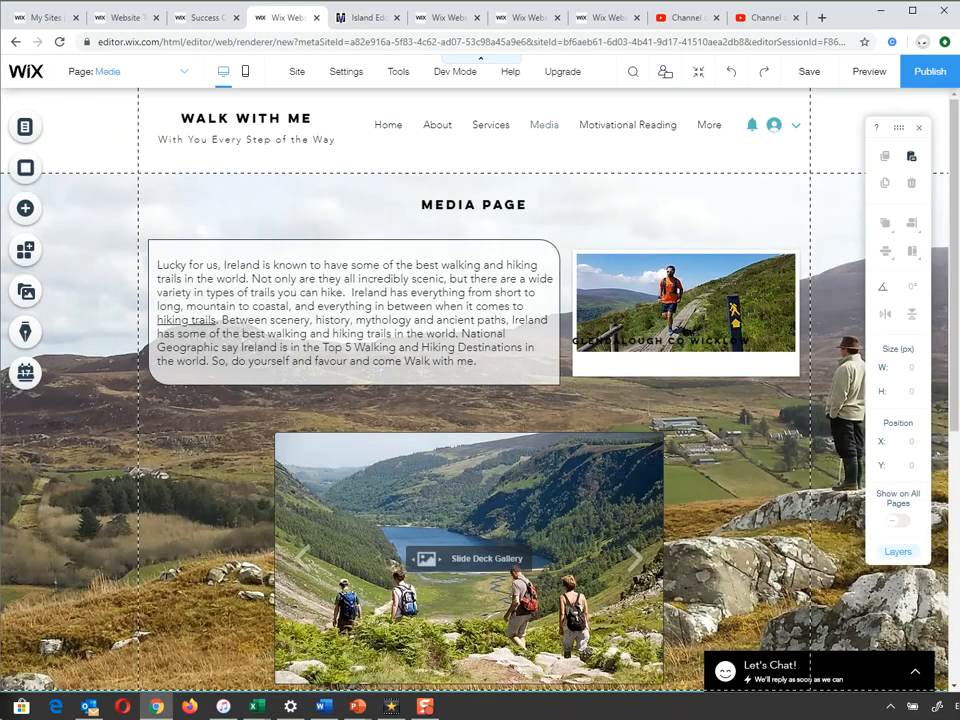
drag(732, 339, 743, 365)
Extend the Media page area beneath the slide deck gallery to a height of 852 px
scroll(738, 245, down, 2)
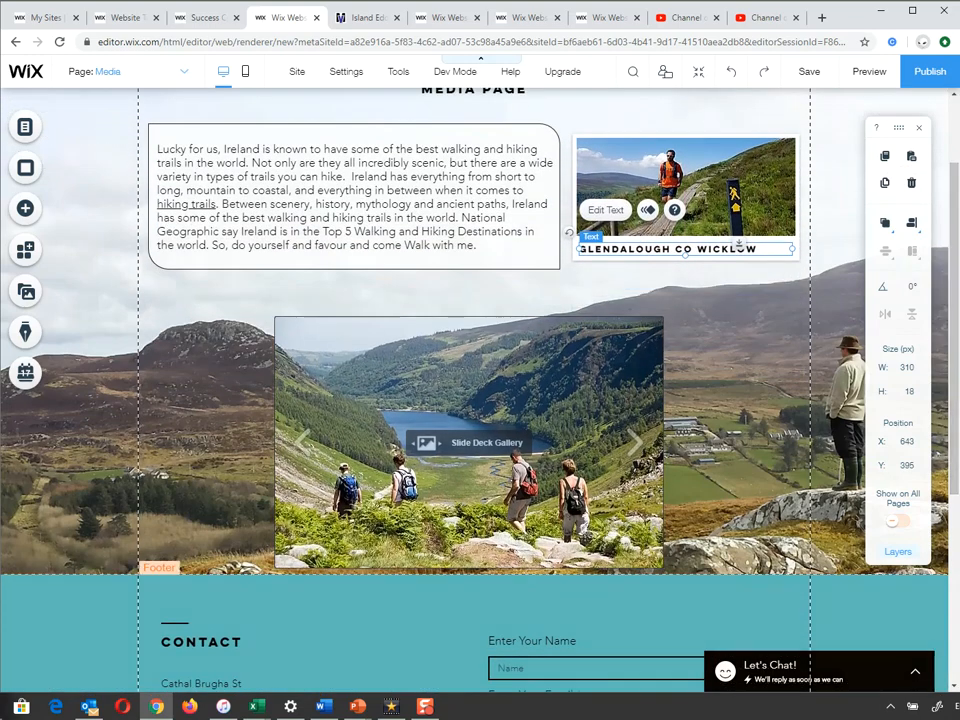
click(532, 573)
drag(532, 574, 531, 641)
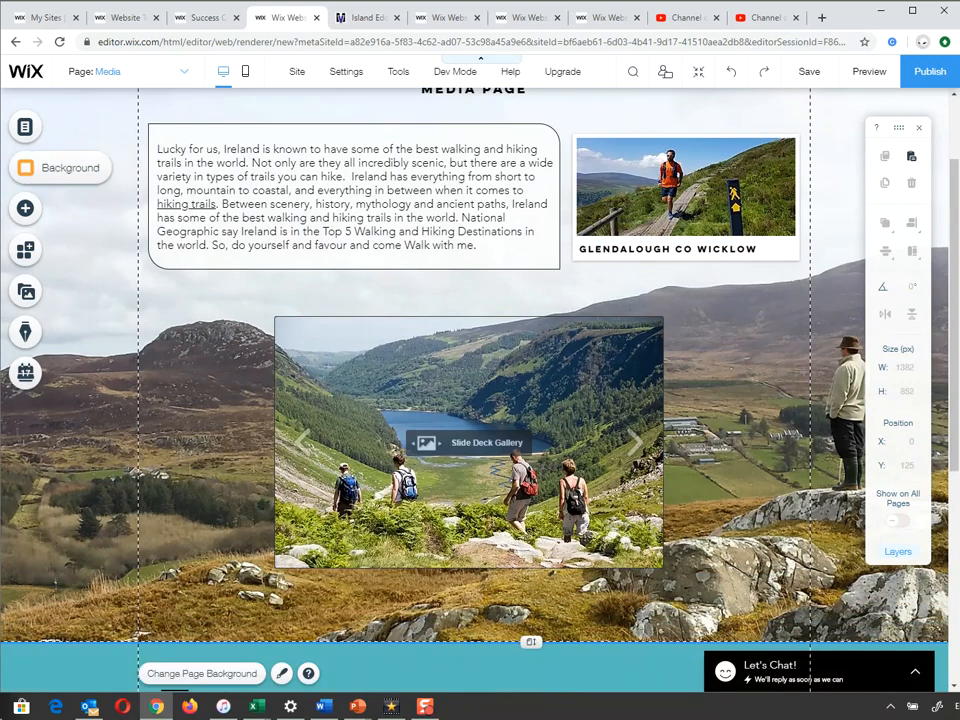
Look through the repeater designs among the lists and grids that can be added to the page
click(25, 208)
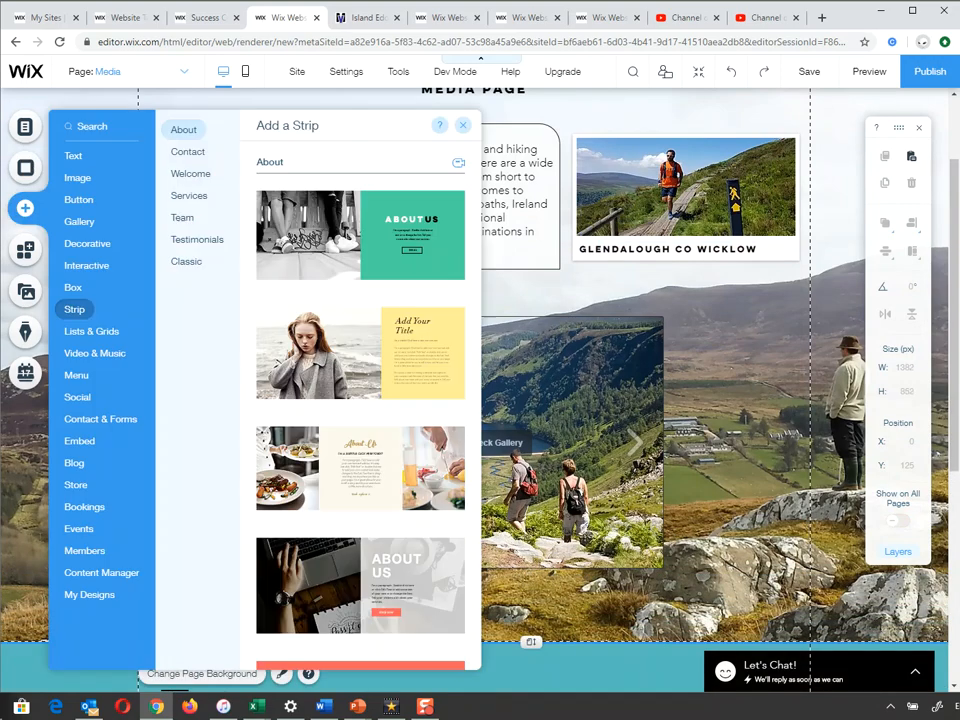
click(91, 331)
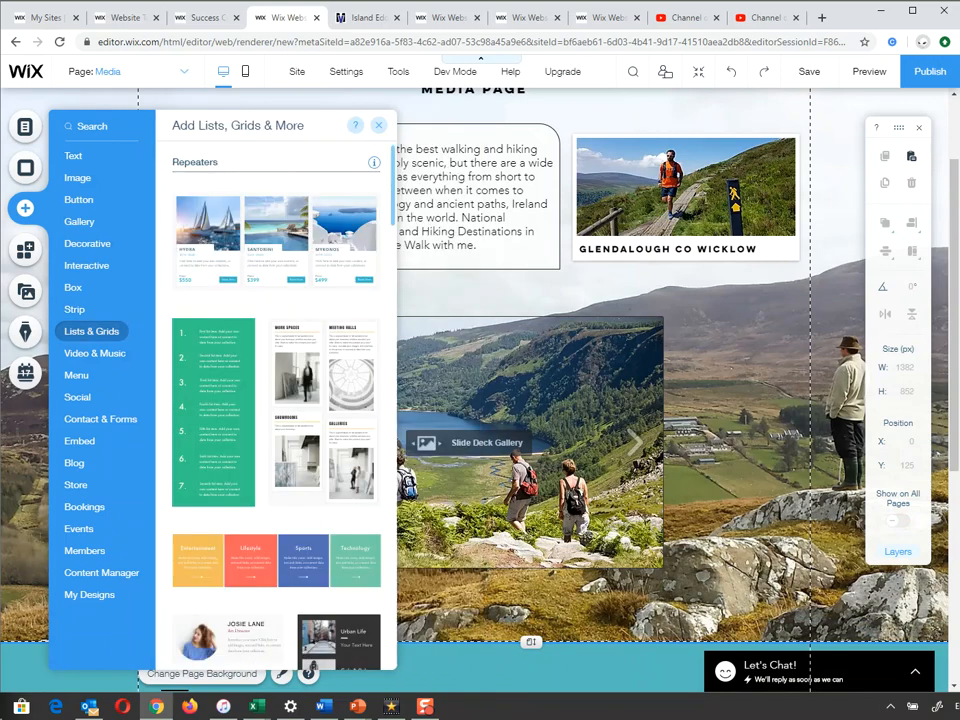
scroll(276, 400, down, 4)
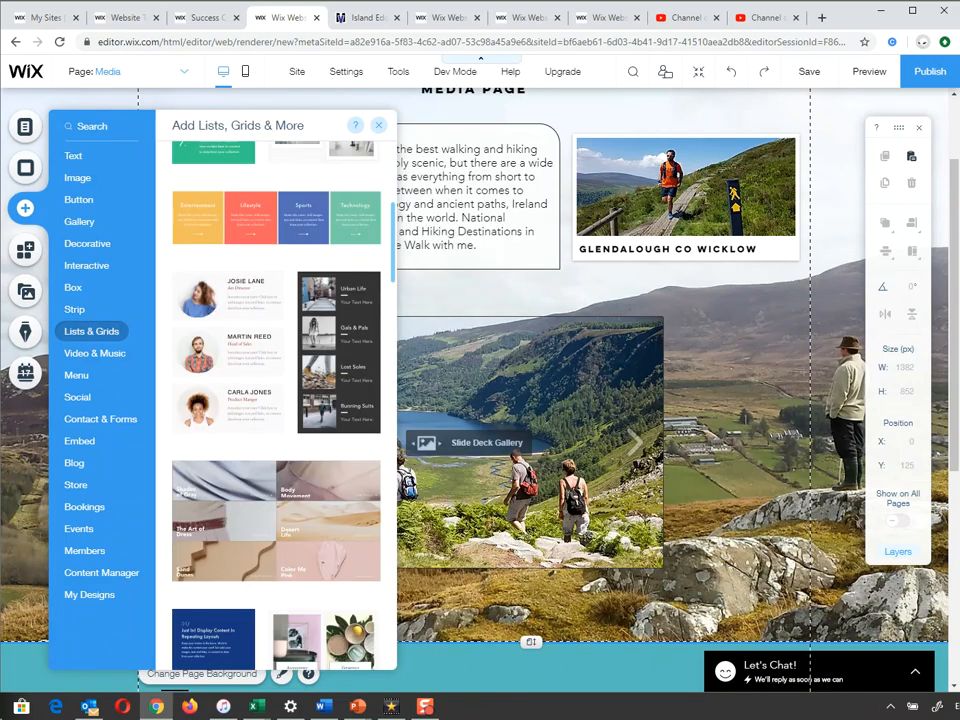
scroll(276, 400, up, 2)
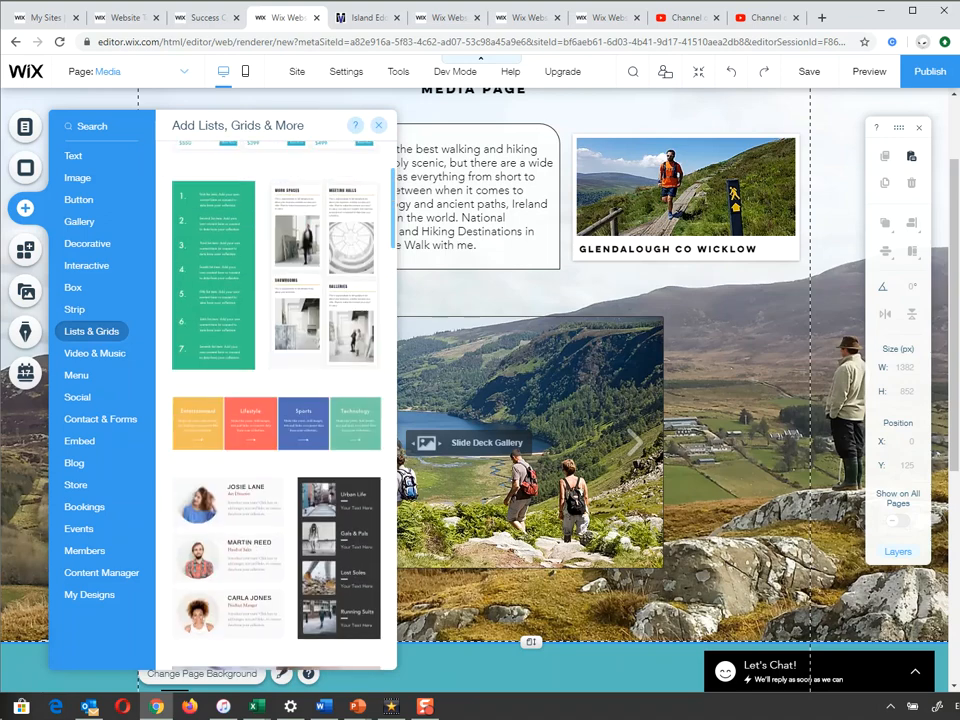
scroll(276, 400, up, 2)
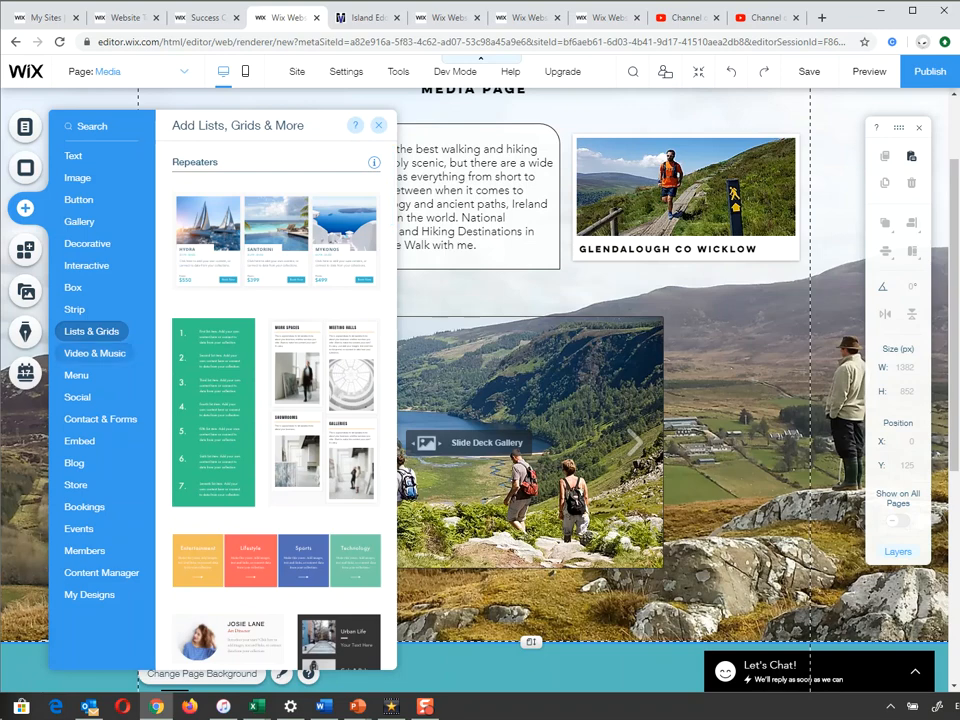
Add a YouTube video player and place it beneath the slide deck gallery at X 221, Y 964
click(94, 353)
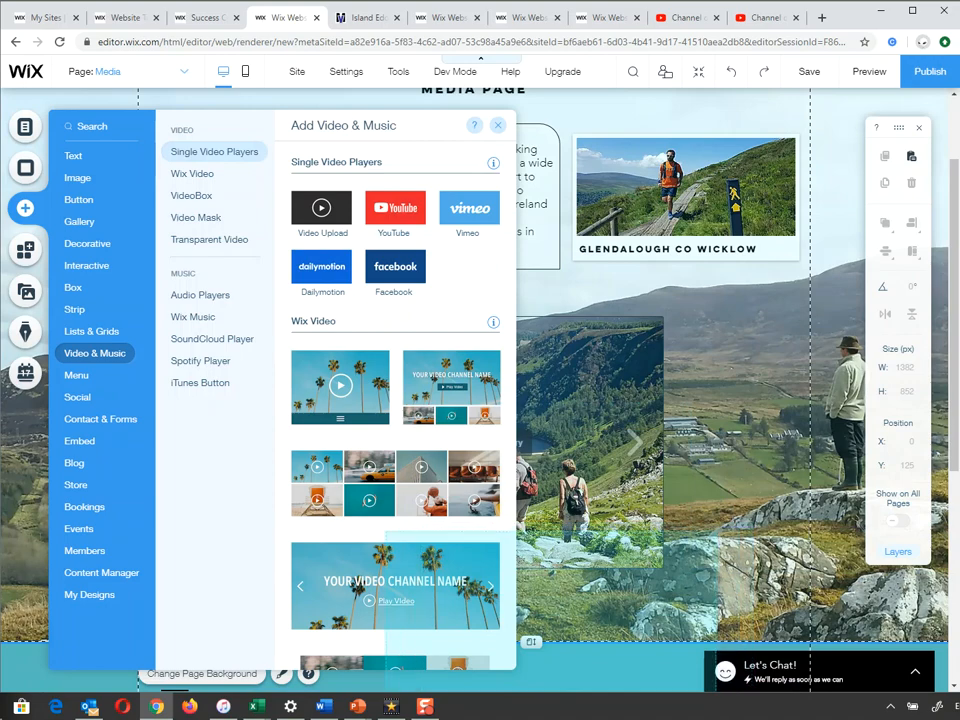
key(Escape)
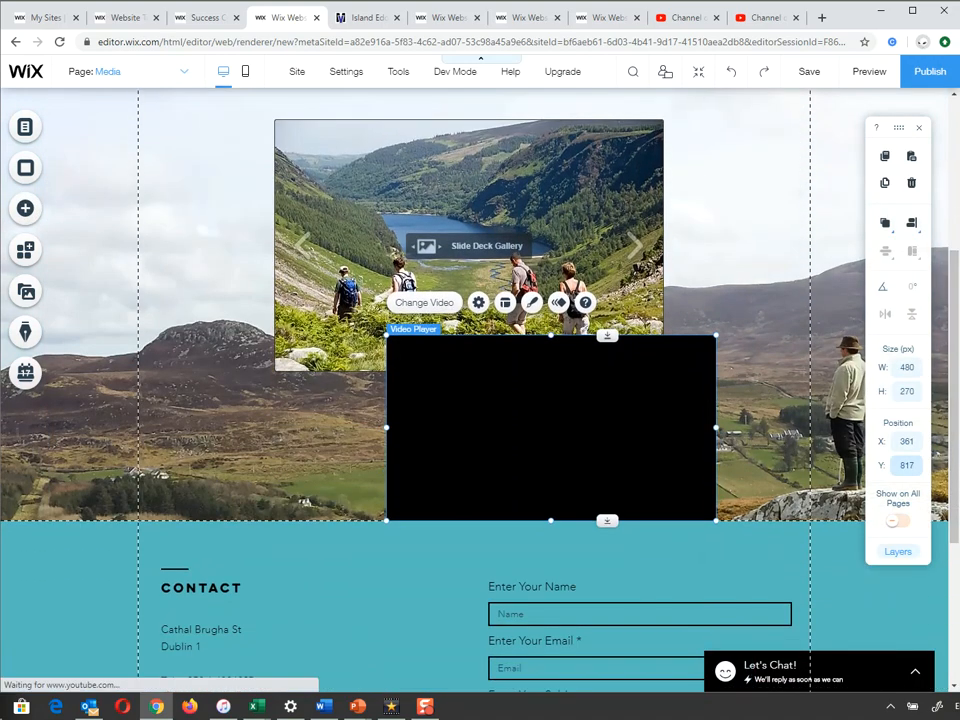
drag(550, 428, 455, 528)
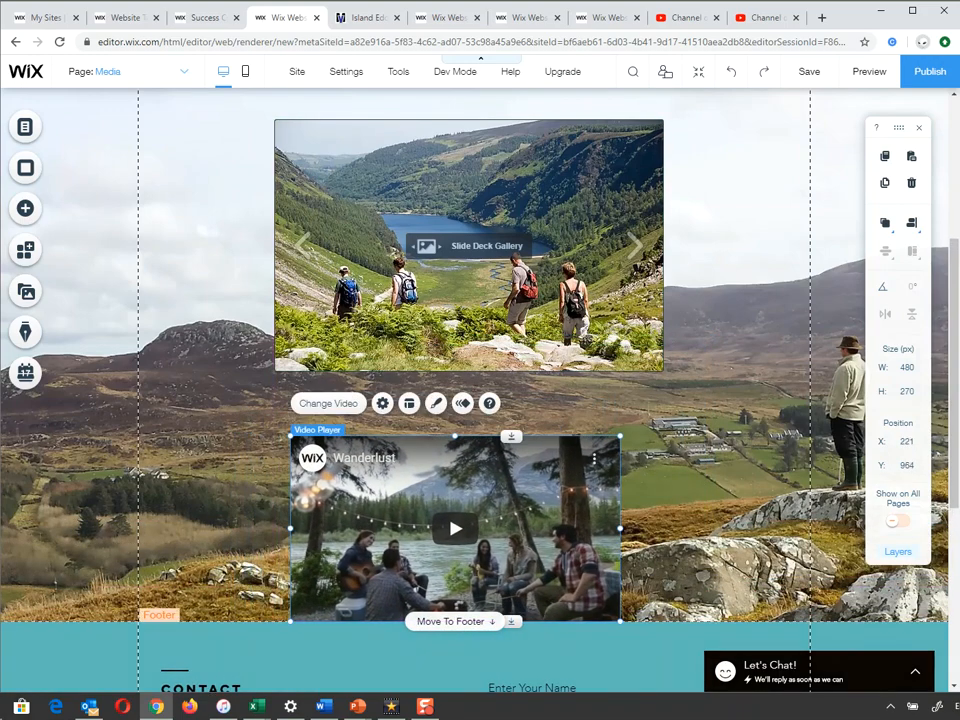
Extend the page area below the video player to leave a gap above the footer, and select the player
click(531, 640)
scroll(531, 621, down, 2)
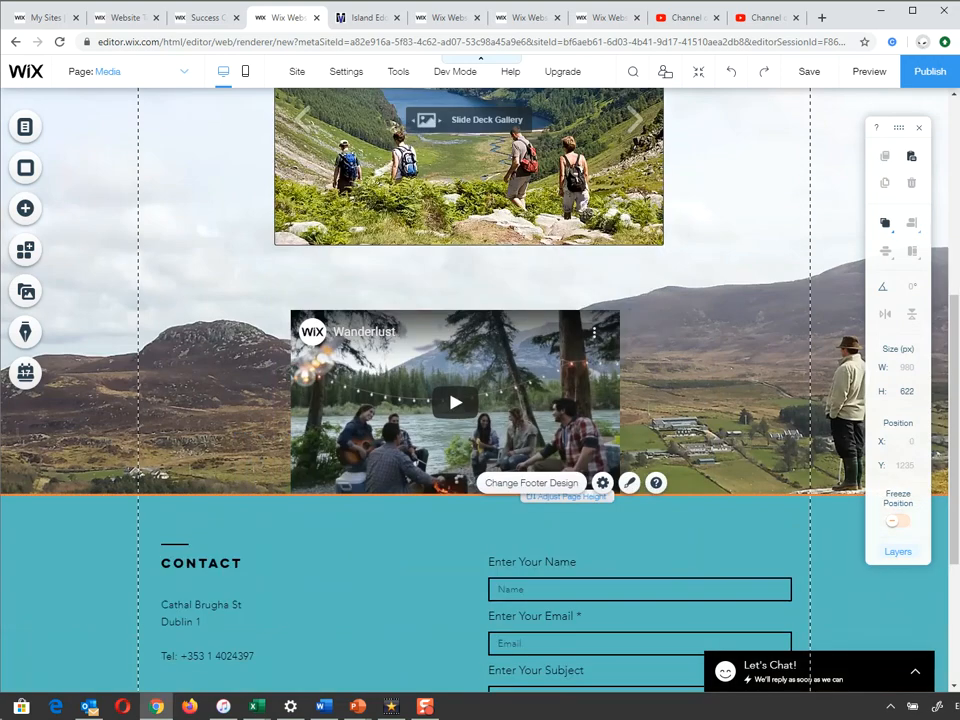
scroll(474, 390, down, 1)
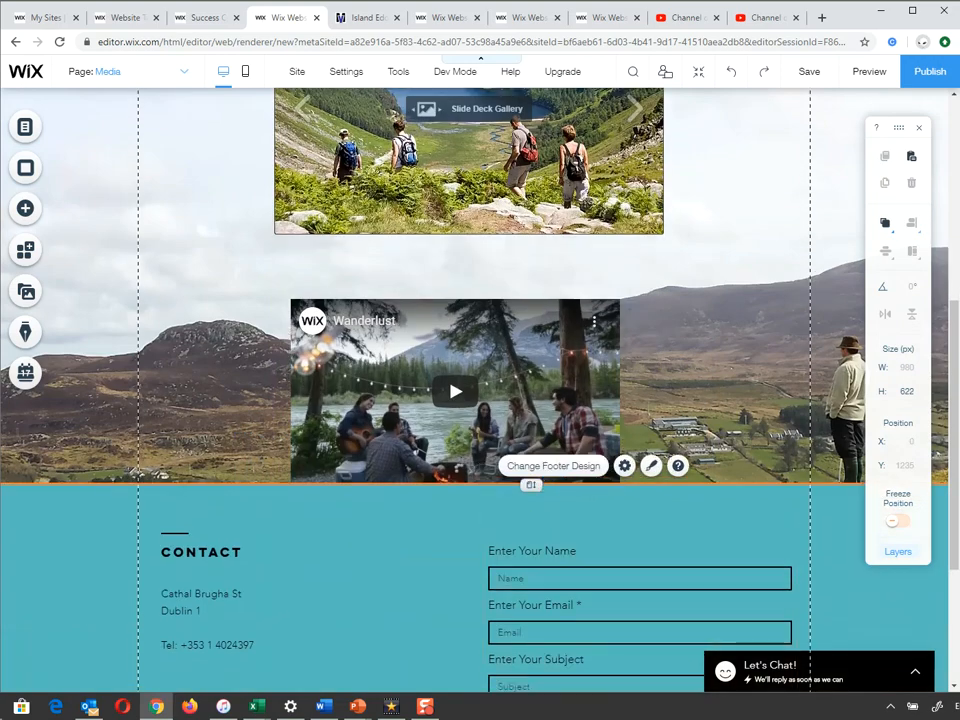
drag(531, 485, 531, 534)
click(455, 430)
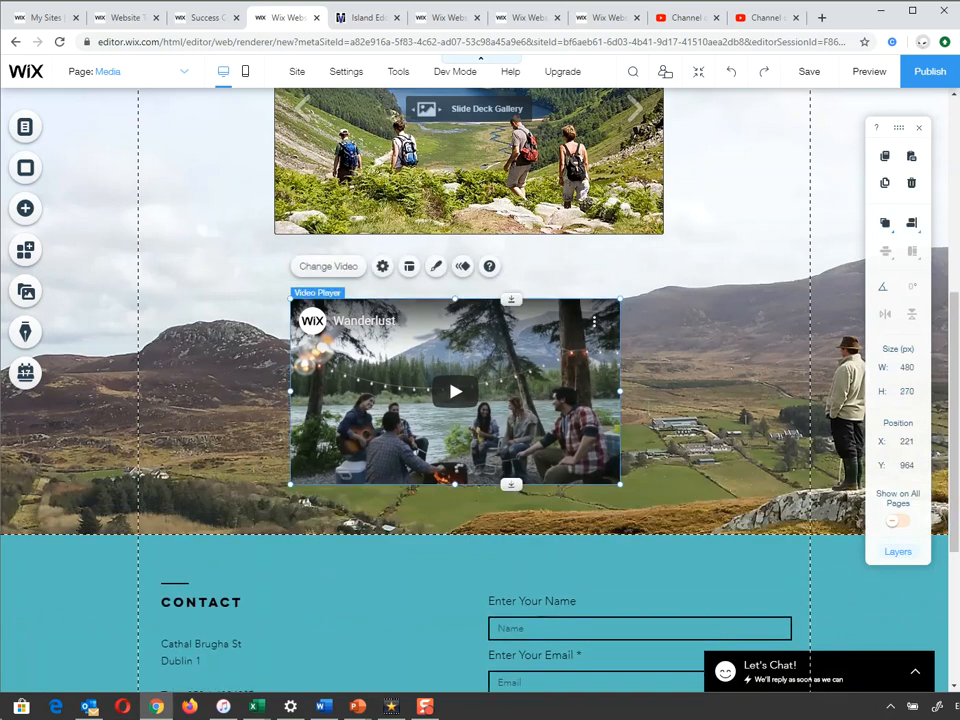
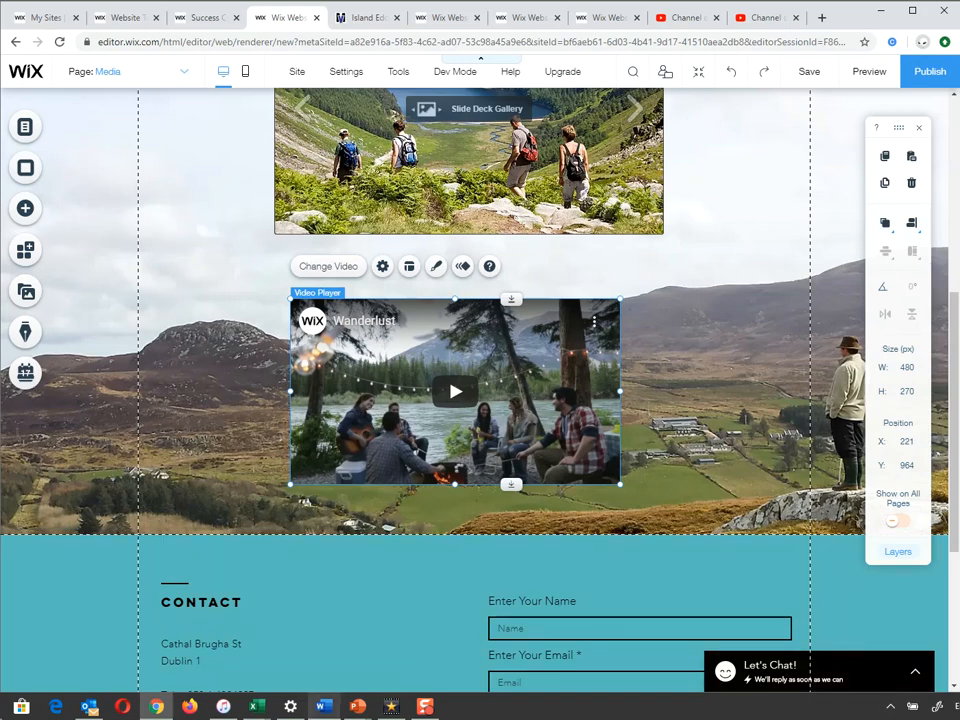
click(322, 706)
click(214, 517)
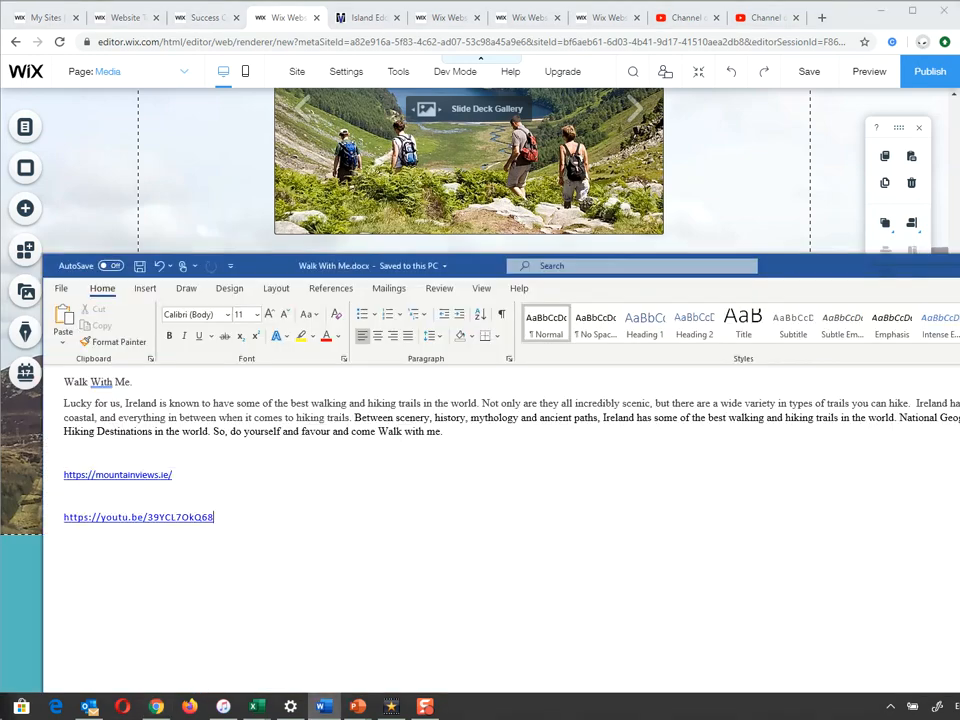
drag(214, 517, 62, 517)
key(ctrl+c)
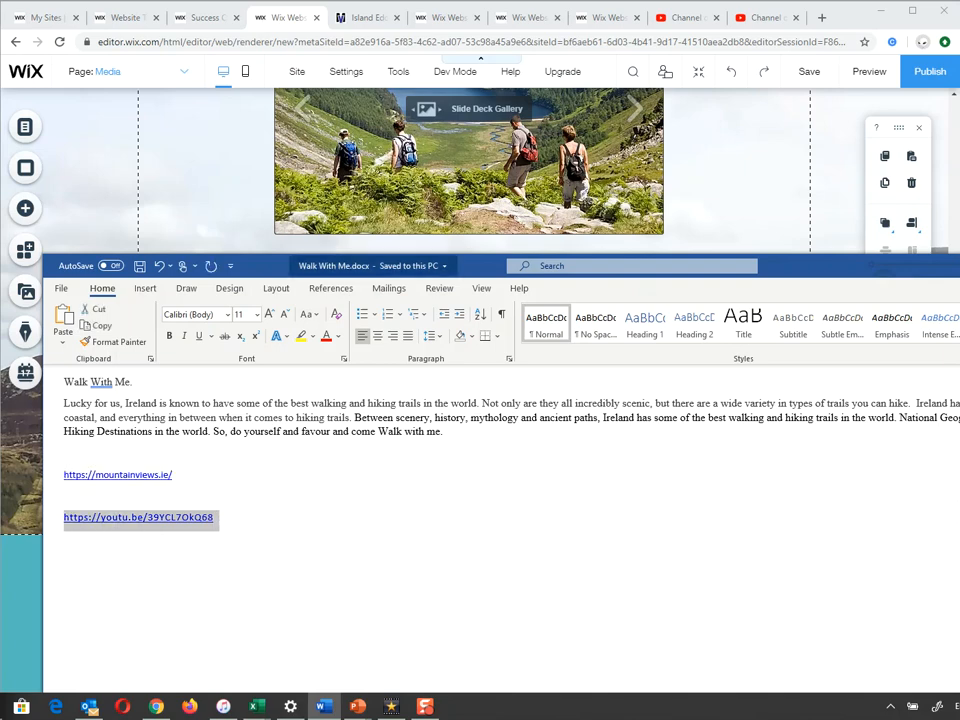
key(alt+Tab)
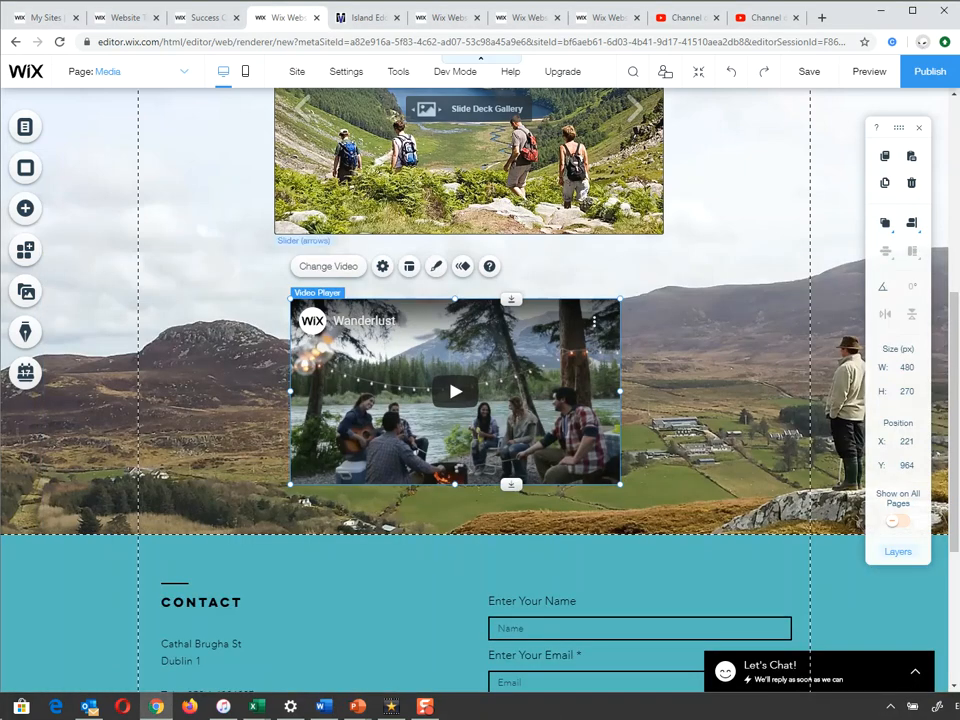
click(468, 170)
click(318, 266)
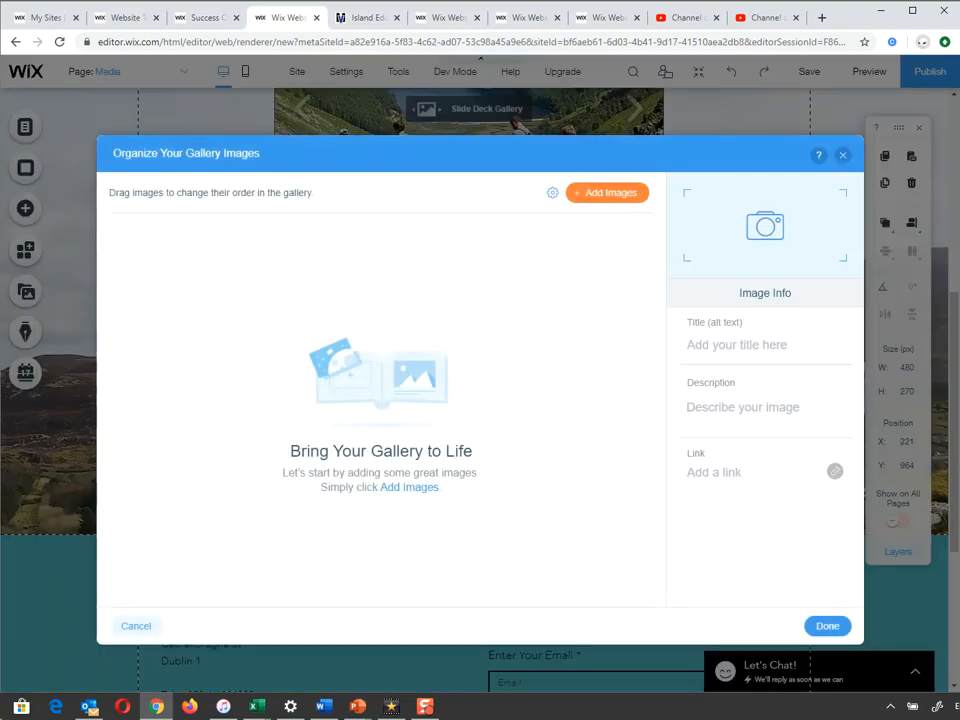
click(842, 155)
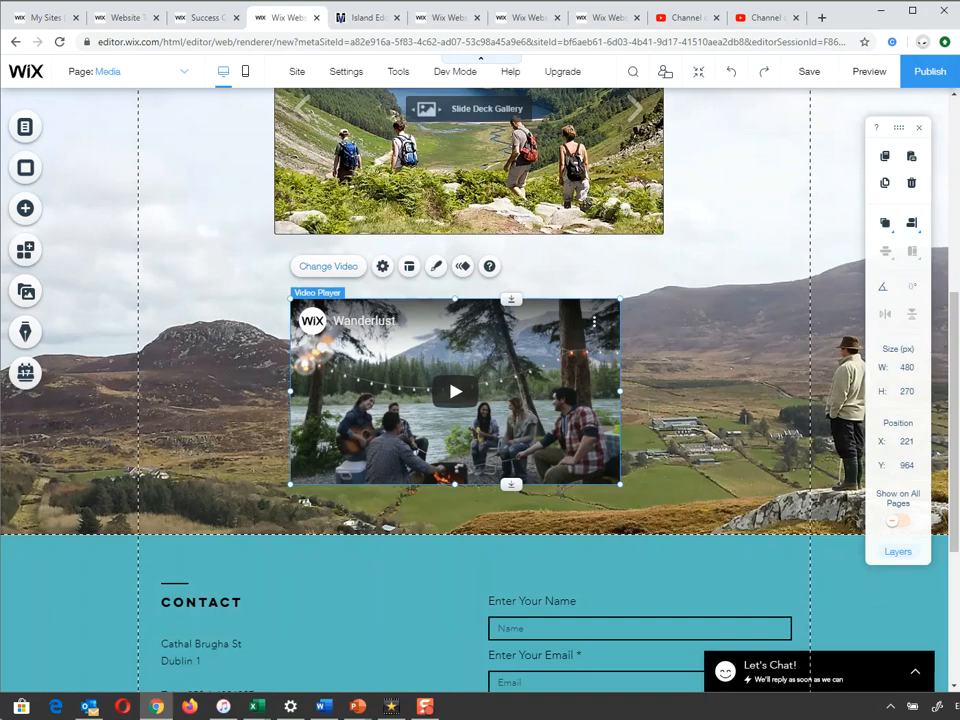
Set the video player's web address to the copied YouTube link
click(382, 266)
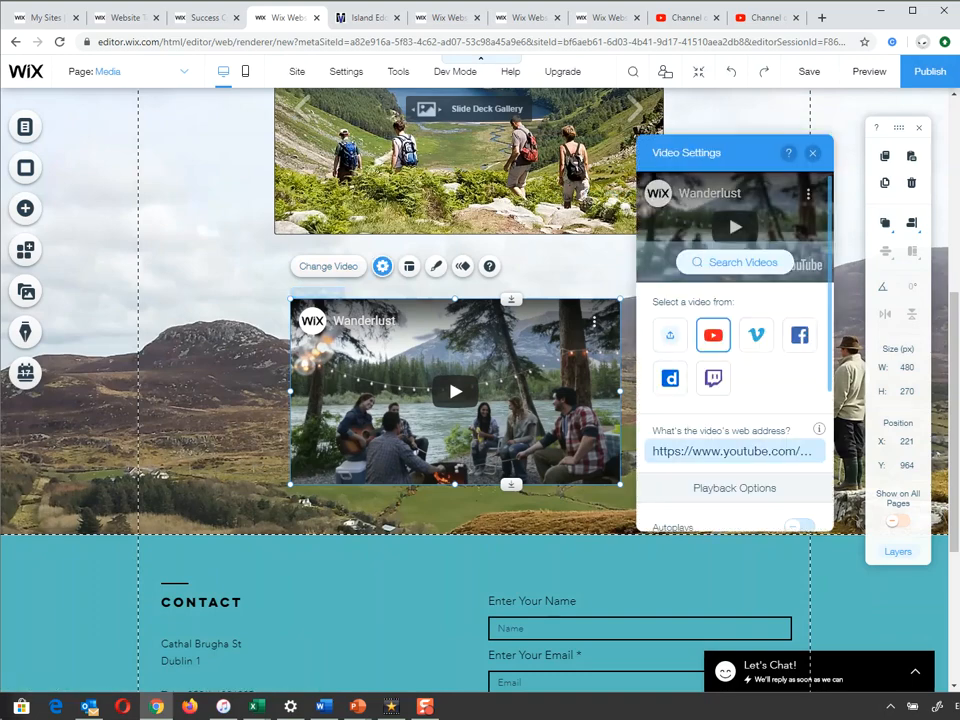
key(ctrl+v)
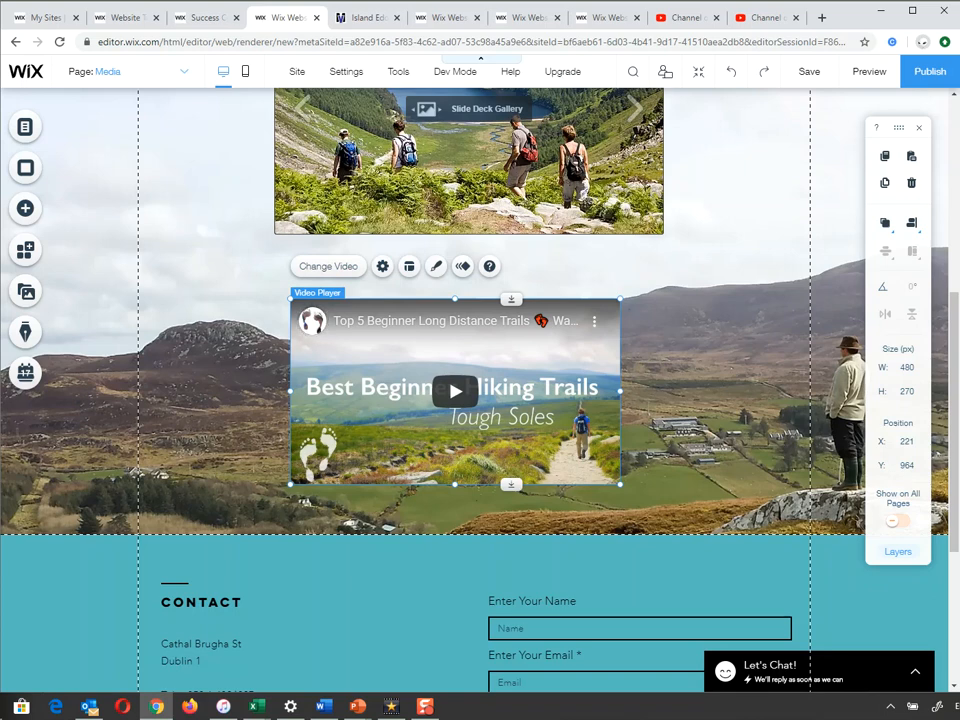
Preview the Media page, play and pause the video, and return to the editor without saving
click(869, 71)
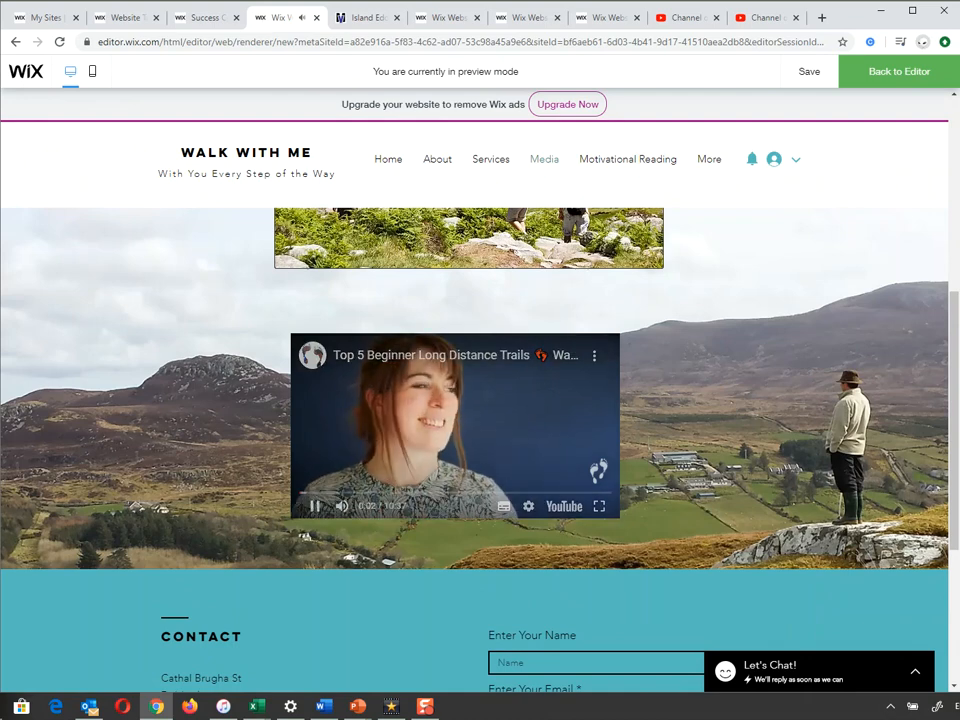
click(314, 506)
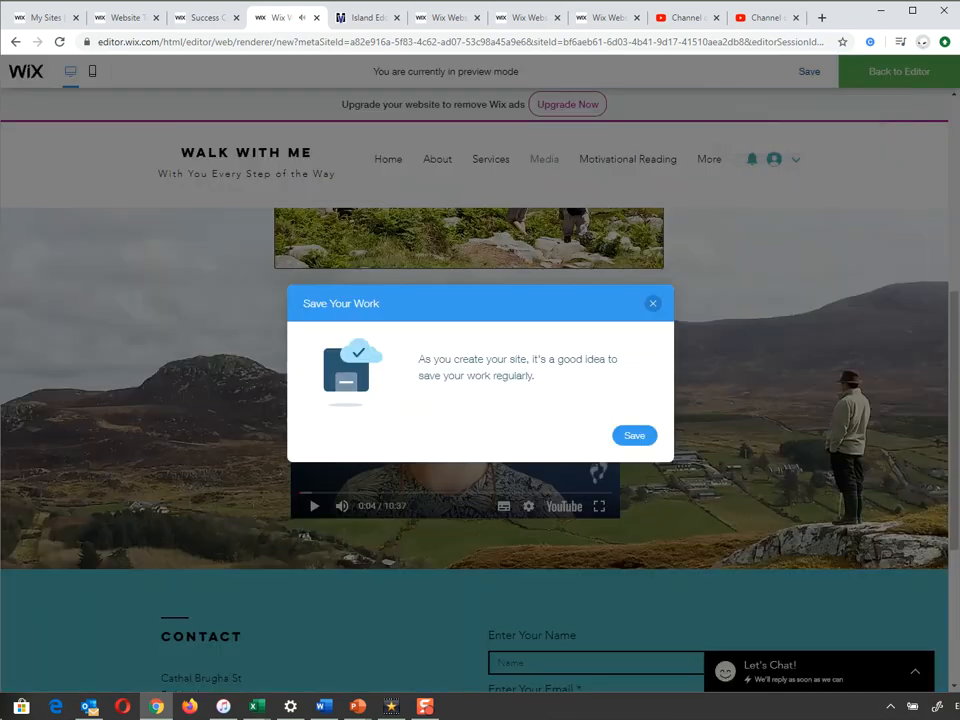
click(652, 303)
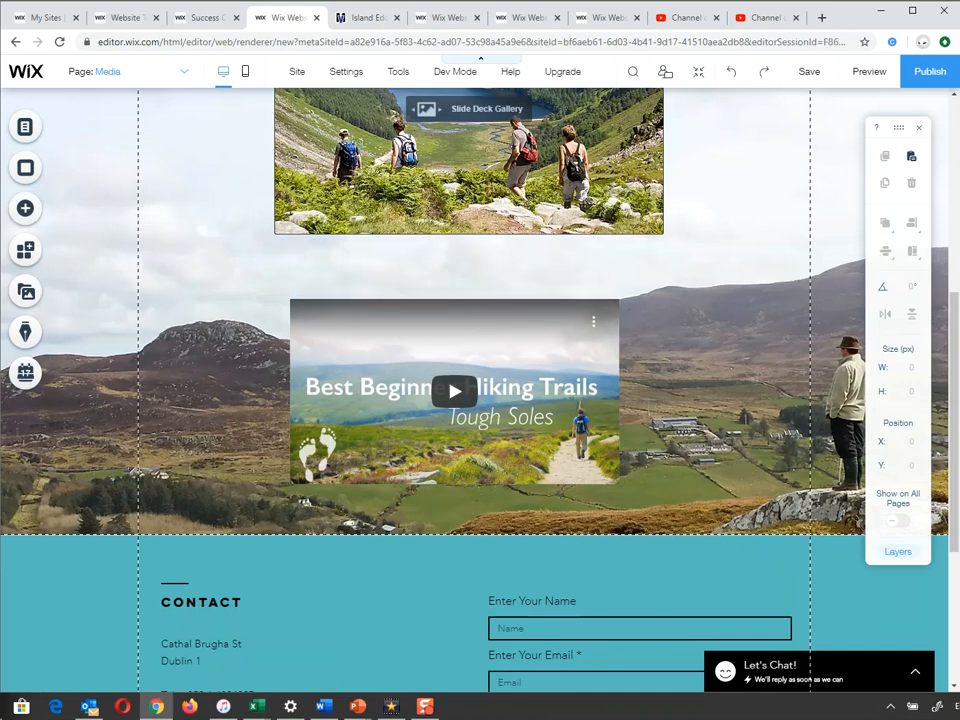
Examine the design customisation options available for the video player
click(454, 391)
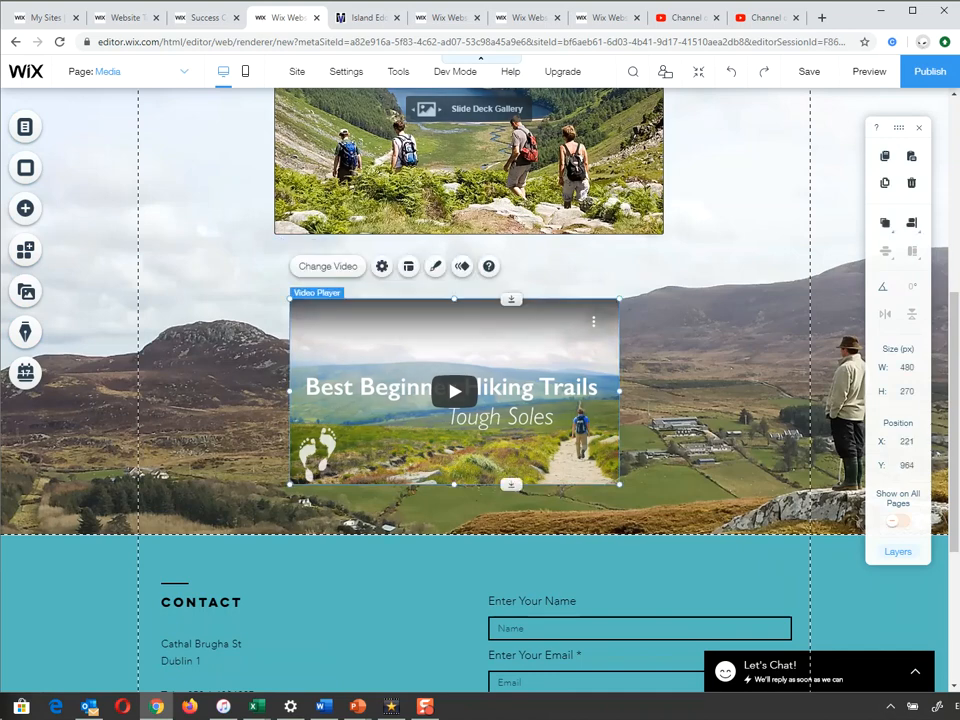
click(434, 266)
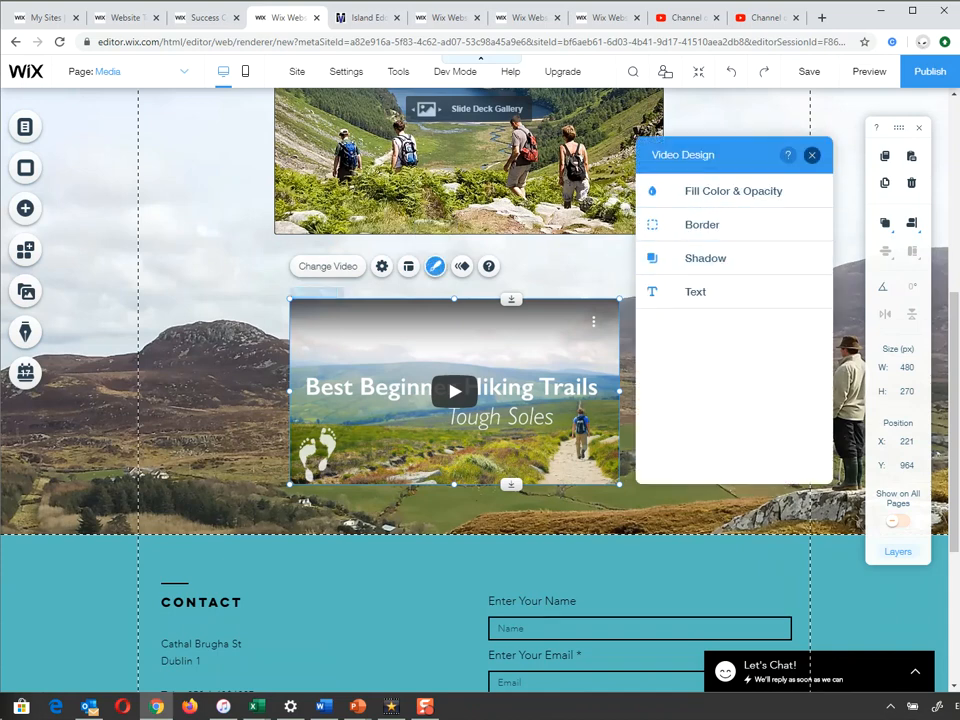
click(812, 155)
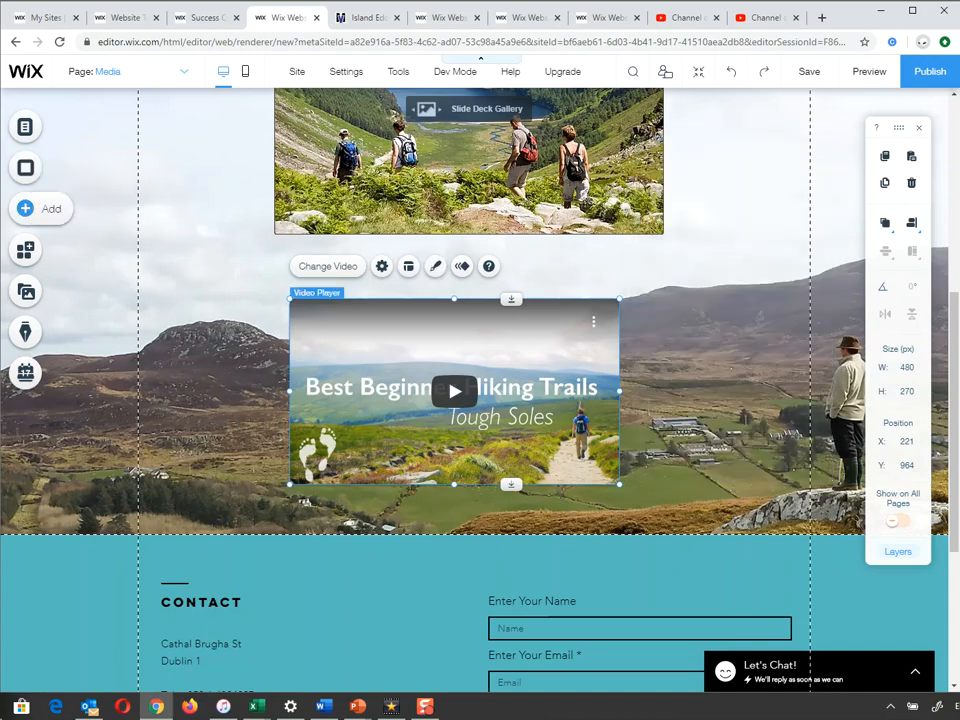
Add a grey-outlined speech-bubble container box over the hiking video, placed at X 221, Y 954
click(25, 208)
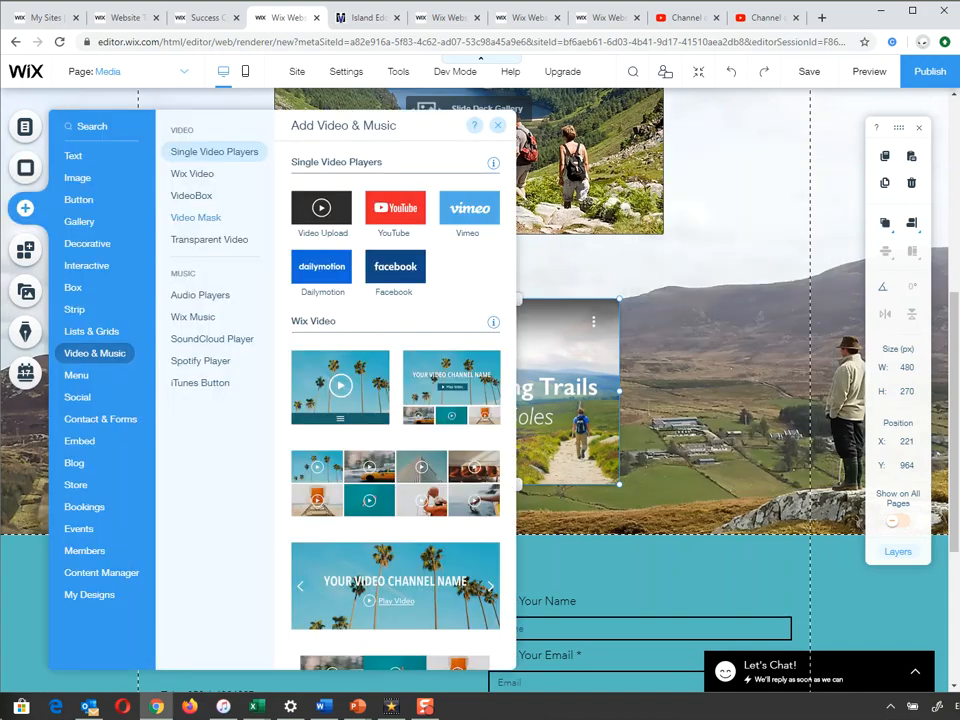
click(195, 217)
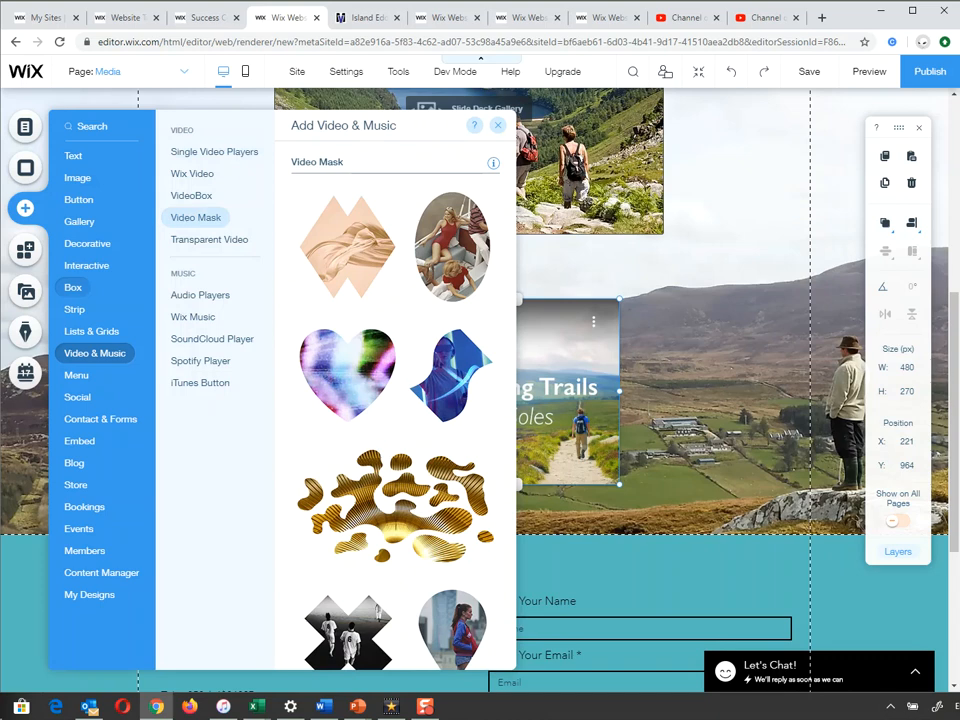
click(73, 287)
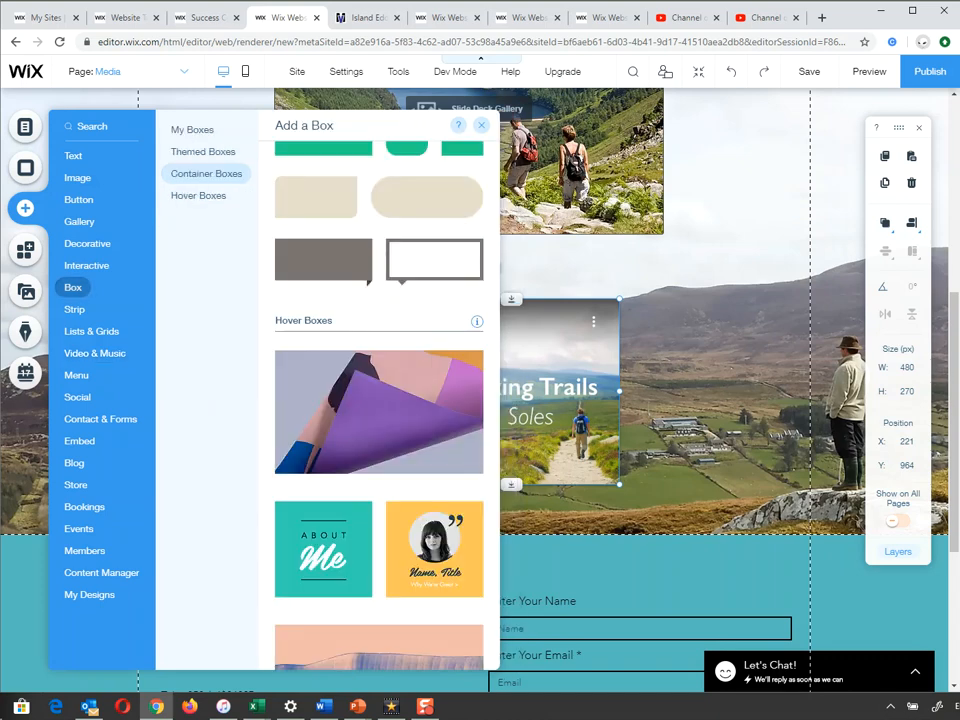
drag(434, 259, 487, 372)
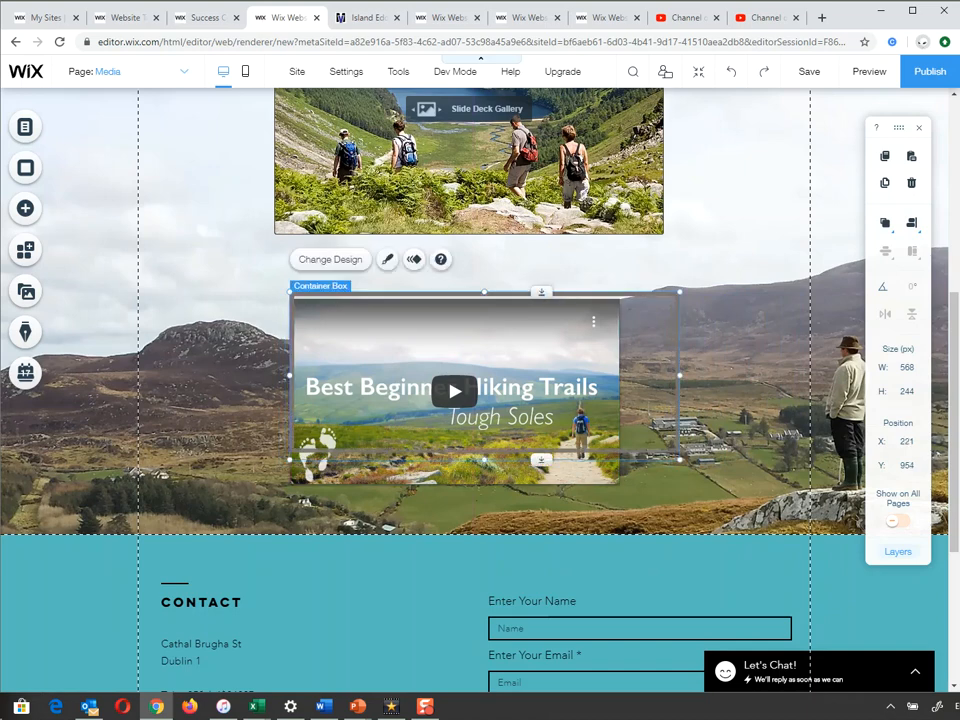
Fit the container box around the video as a frame, sized 487 by 291 px at Y 958
drag(679, 375, 625, 375)
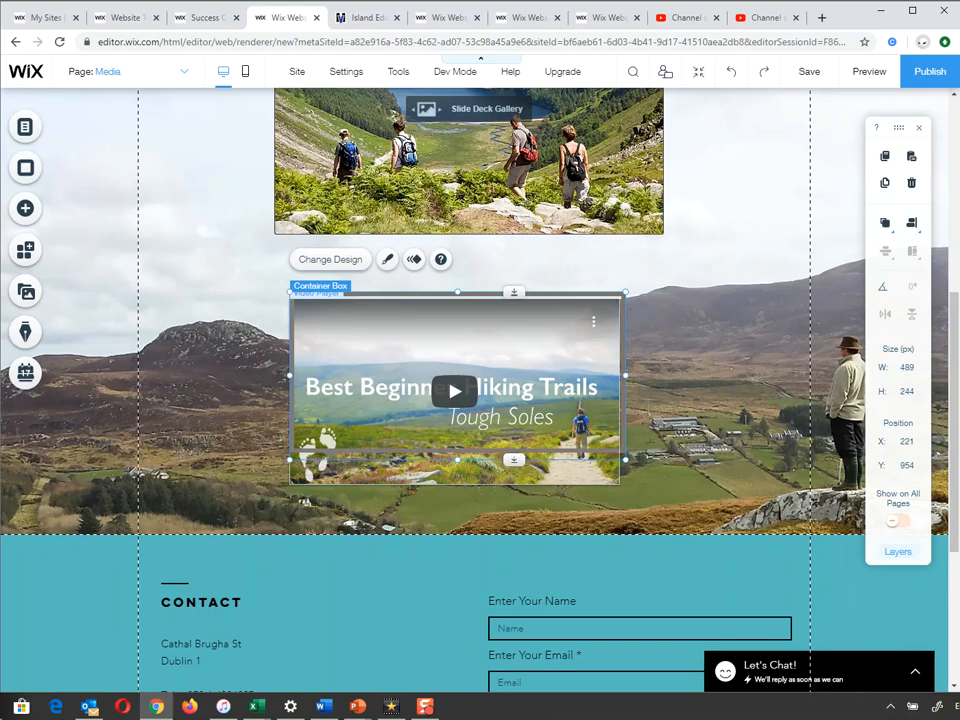
drag(457, 459, 457, 495)
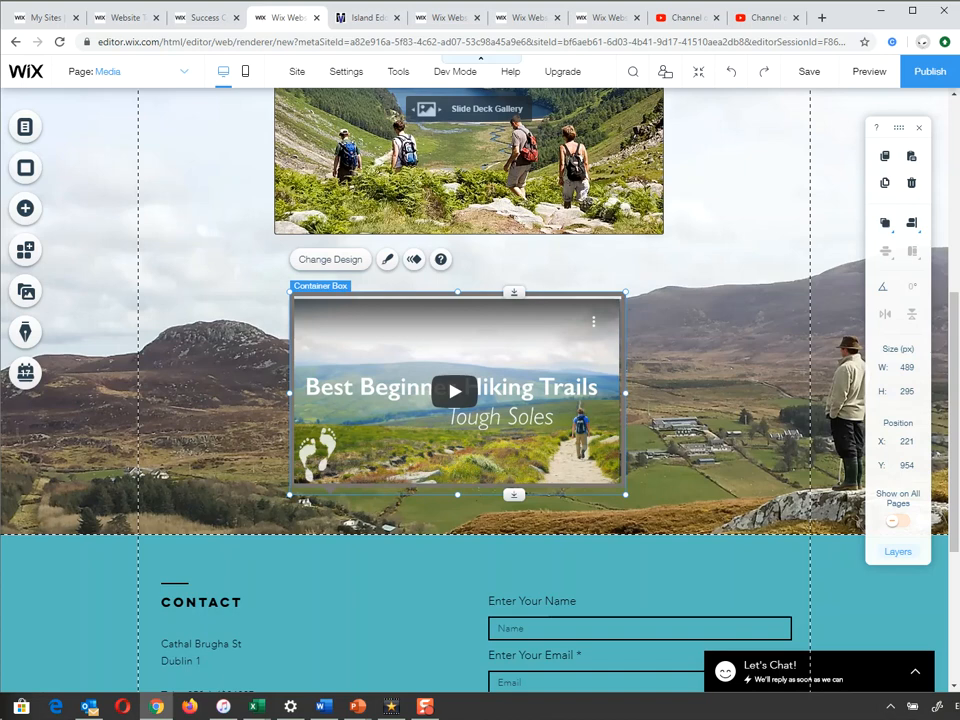
key(Down)
key(Down)
key(Down)
key(Down)
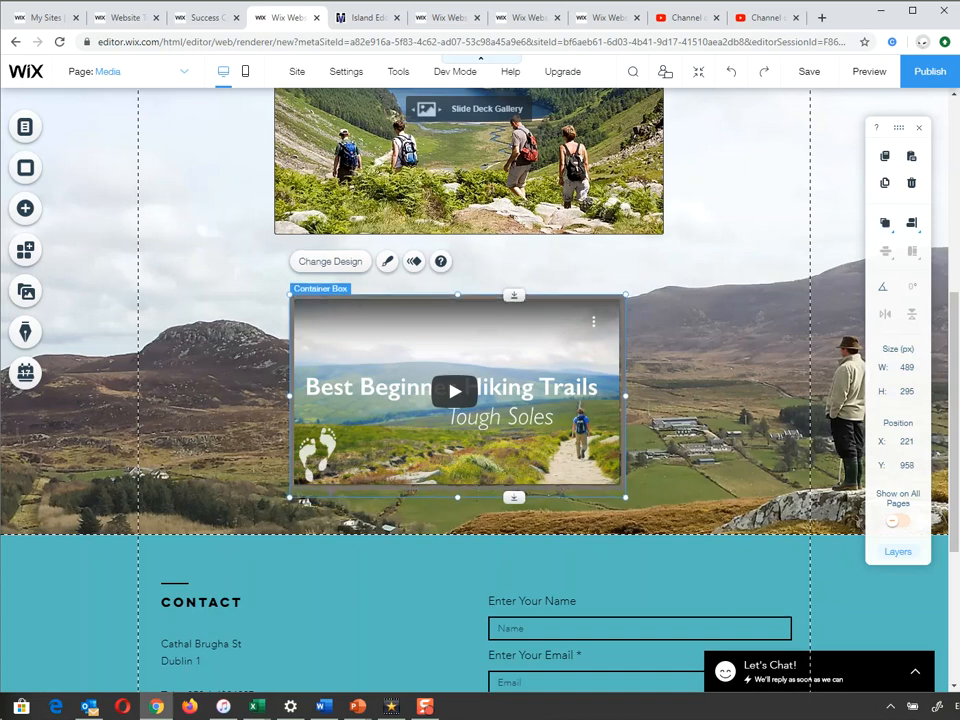
drag(457, 497, 457, 493)
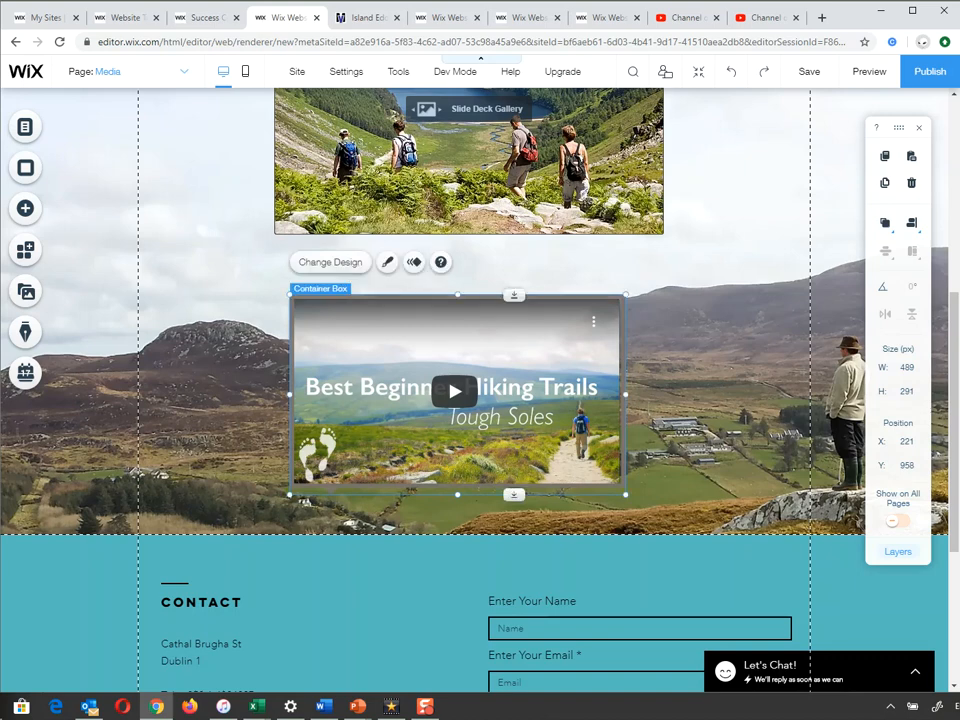
drag(625, 394, 624, 394)
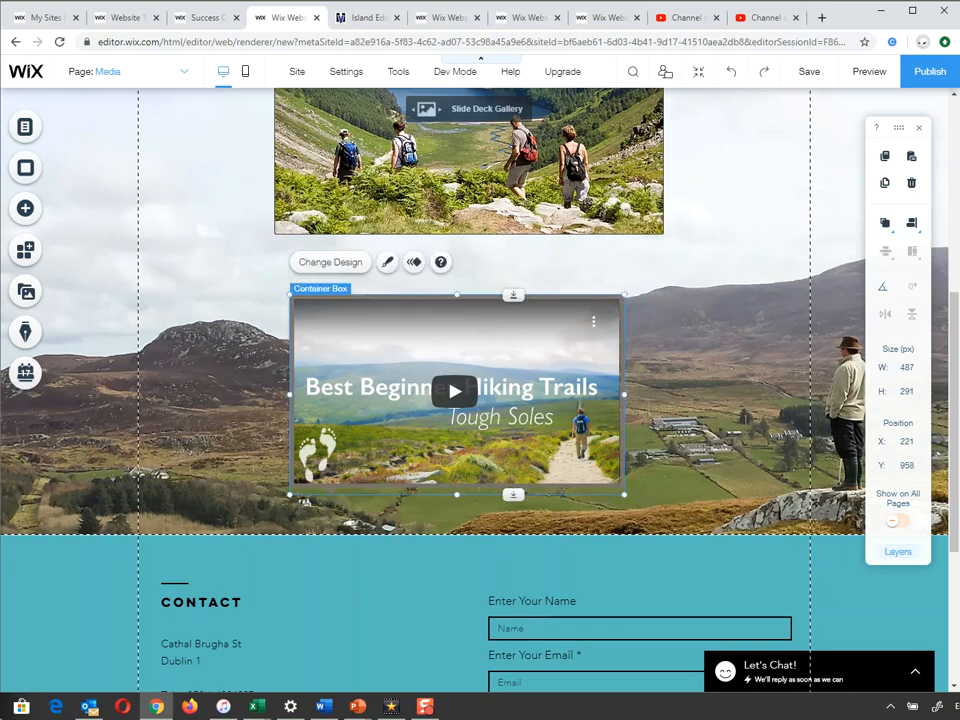
Preview the Media page to check the framed video against the gallery and footer, and return to the editor
click(869, 71)
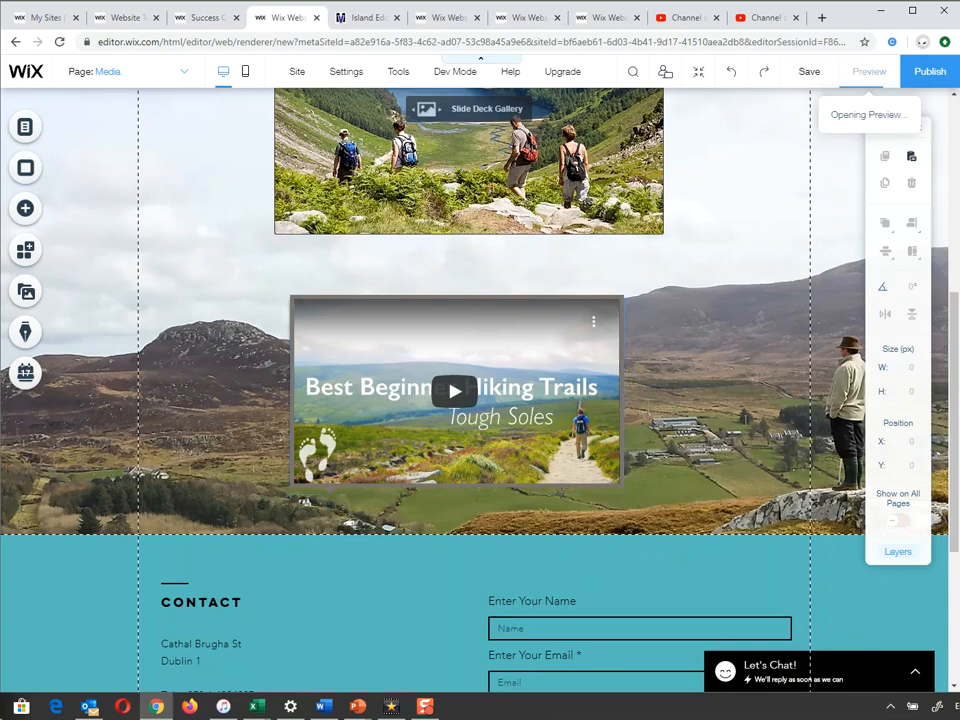
scroll(480, 400, down, 4)
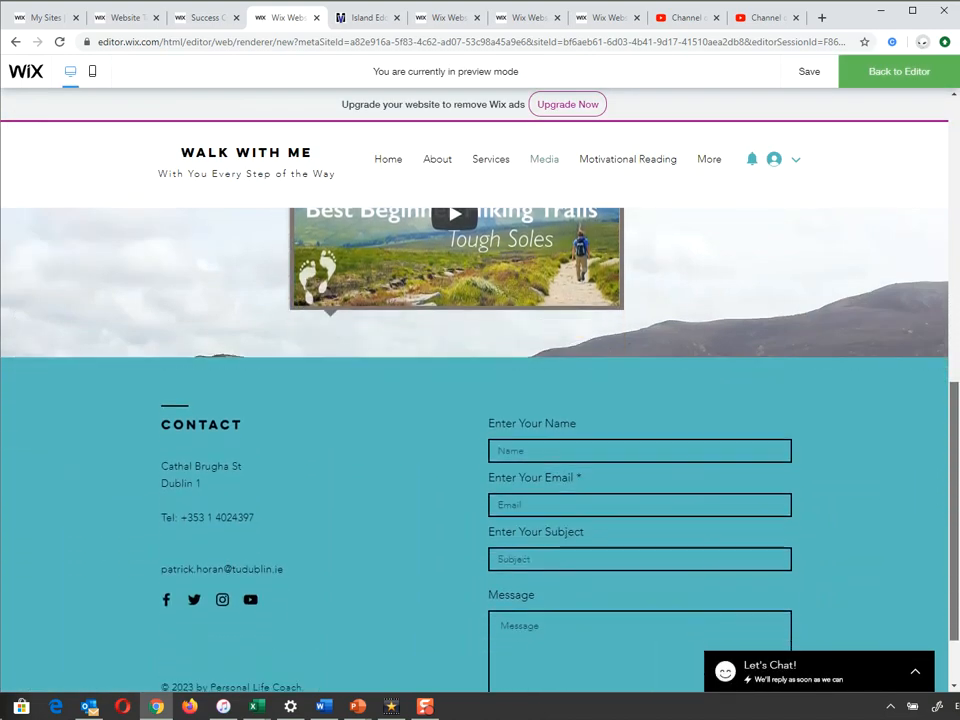
scroll(480, 400, up, 3)
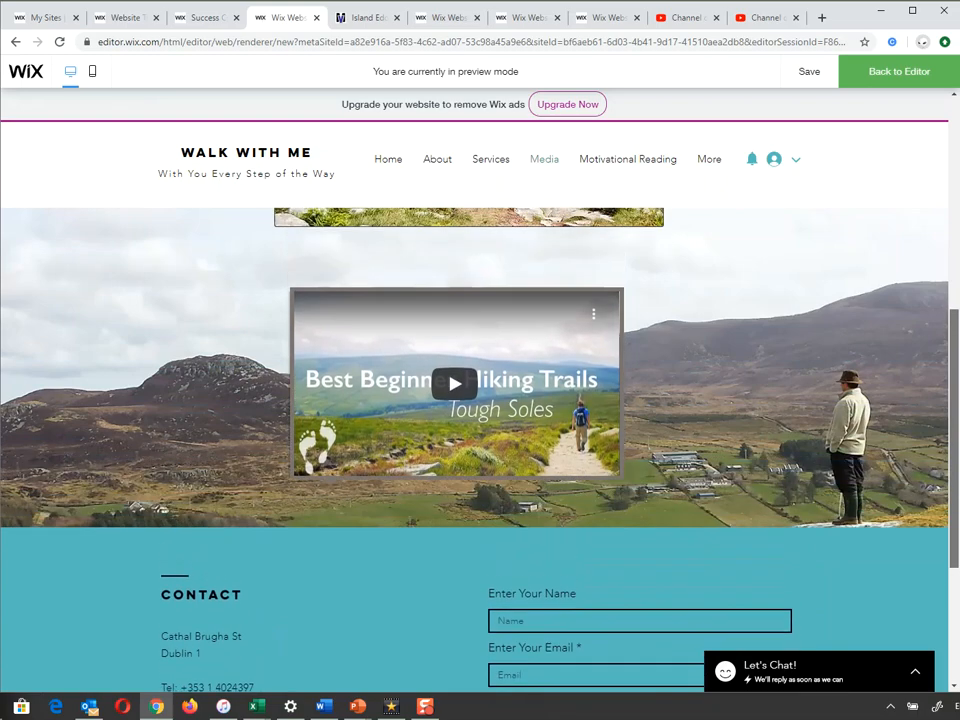
scroll(336, 355, up, 2)
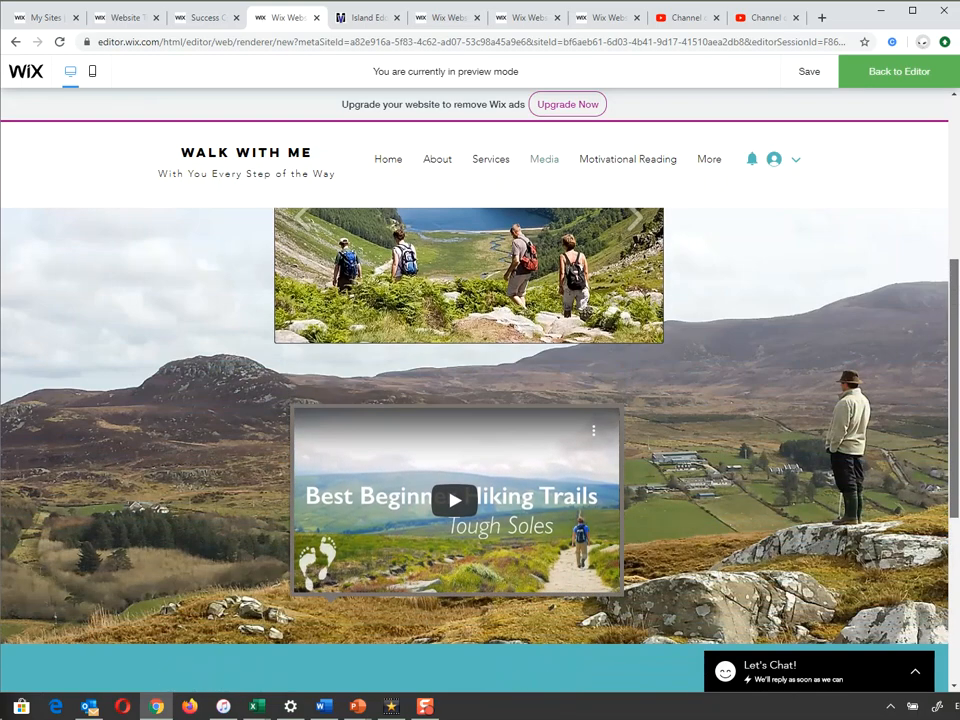
scroll(336, 355, down, 3)
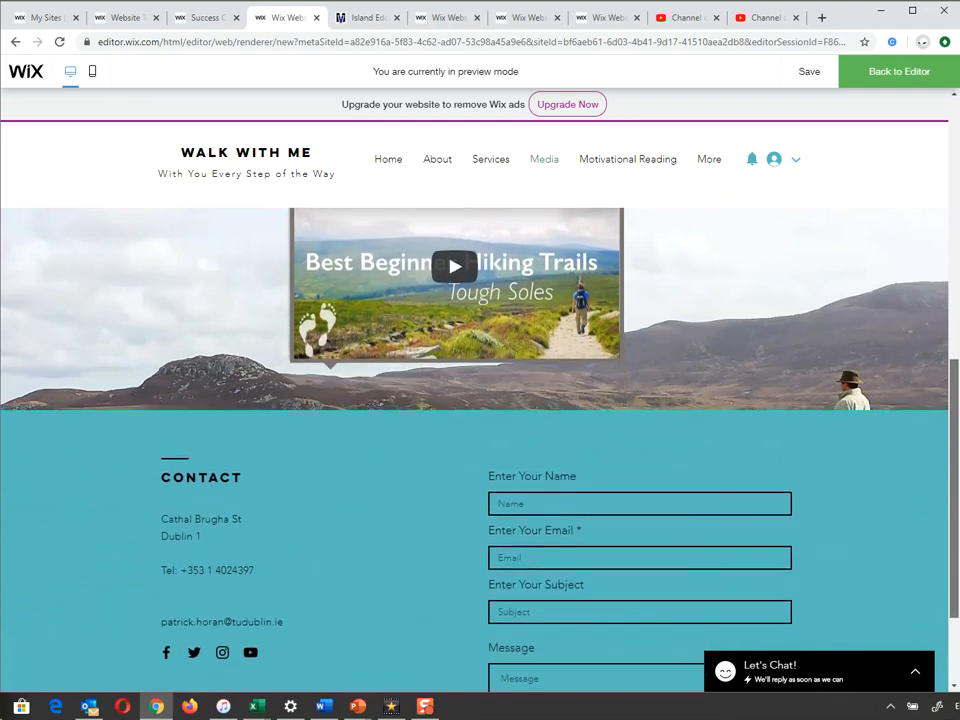
scroll(474, 449, up, 1)
scroll(480, 400, up, 1)
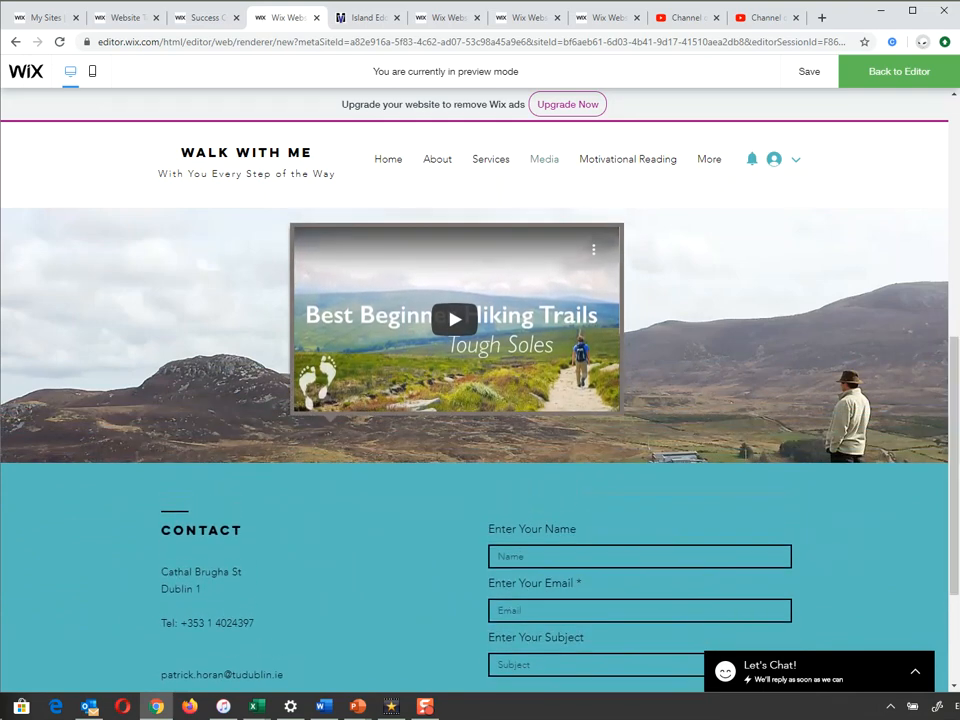
click(898, 71)
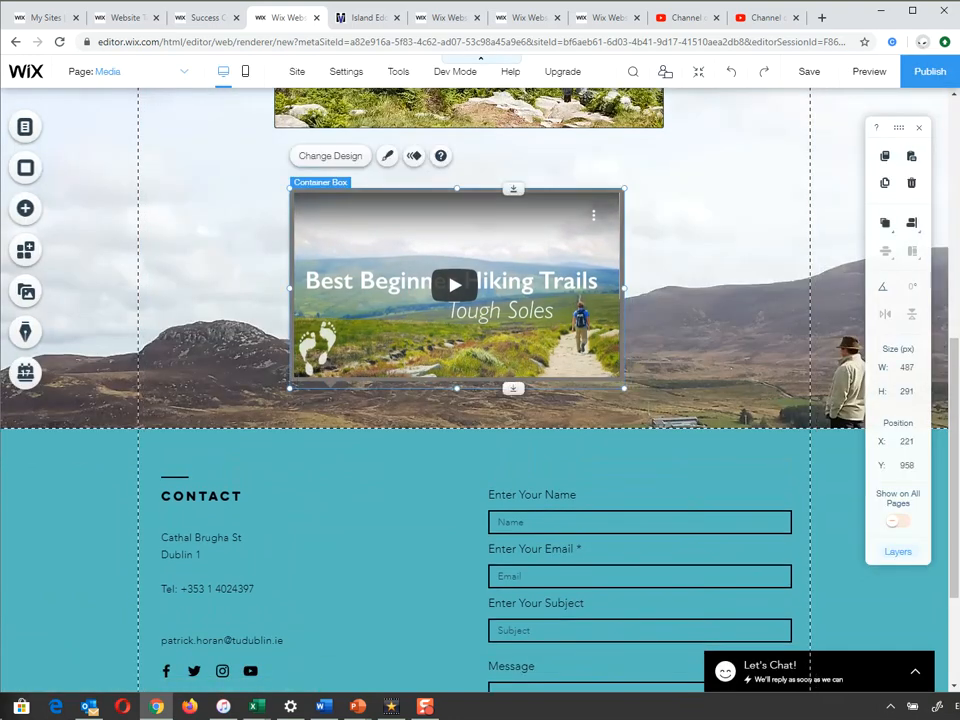
Narrow the container box to 486 px and customise its design with an 8 px wide border
drag(624, 288, 623, 288)
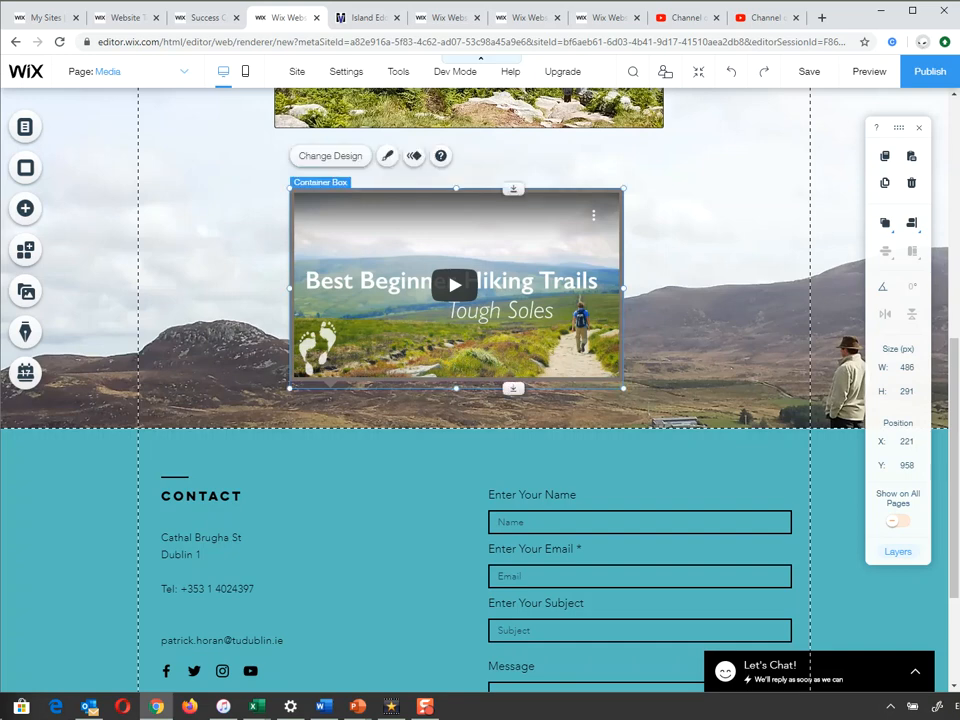
click(387, 155)
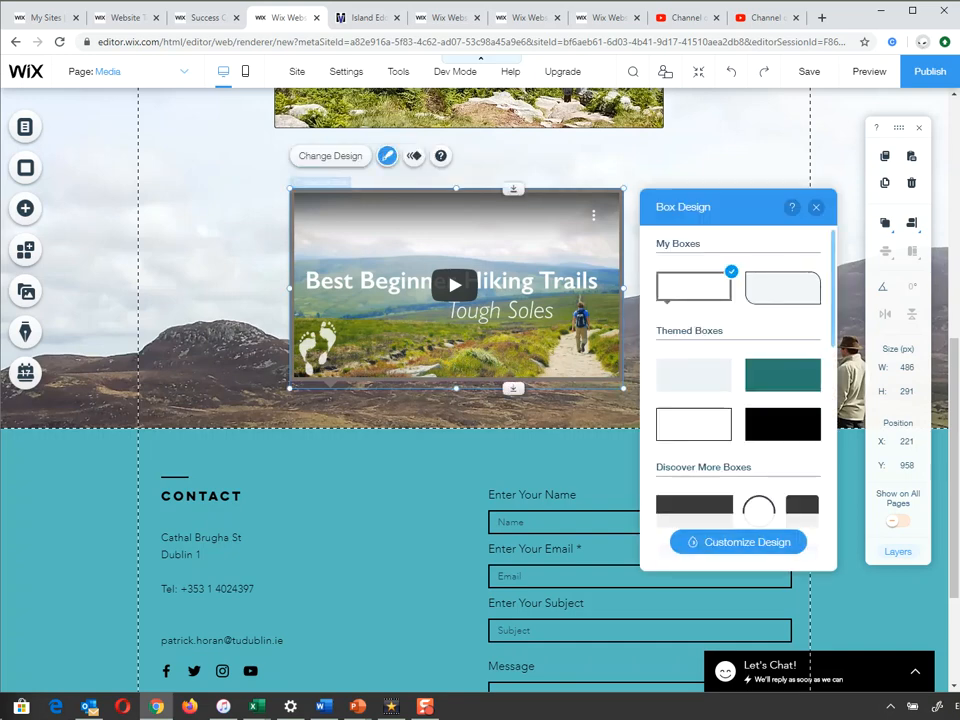
click(738, 541)
click(700, 356)
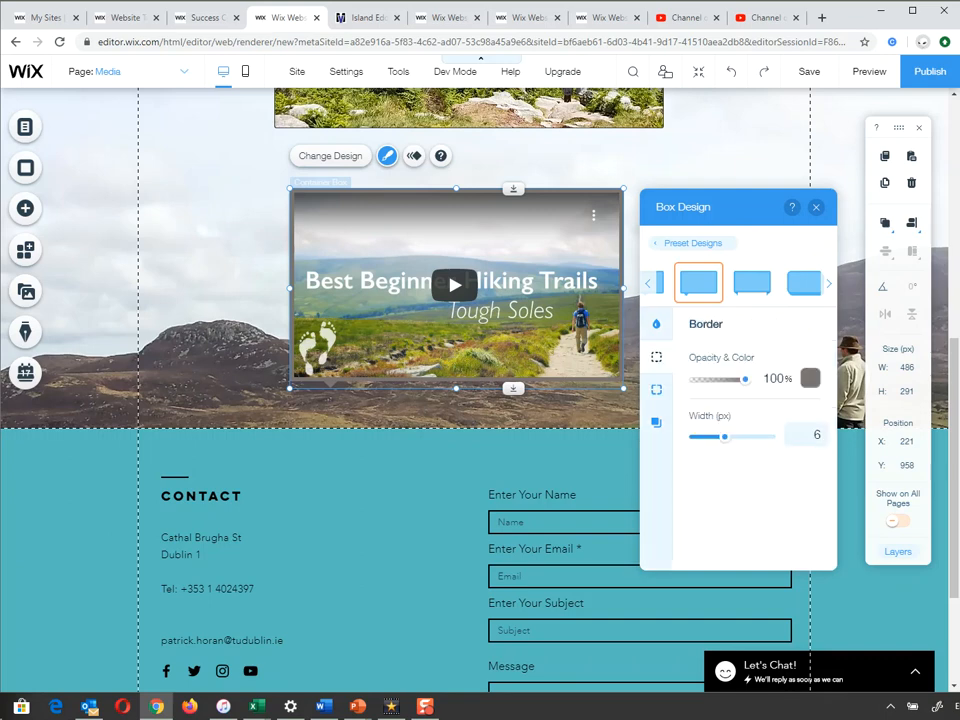
drag(725, 437, 735, 437)
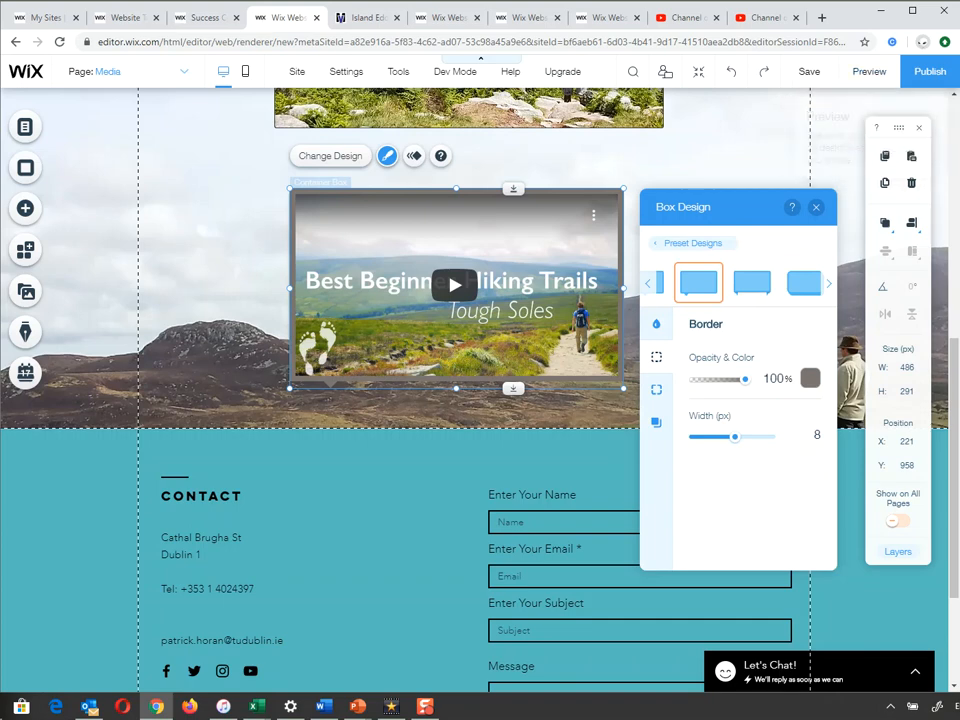
Preview the Media page again to check the video frame's thicker border while scrolling, and return to the editor
click(868, 71)
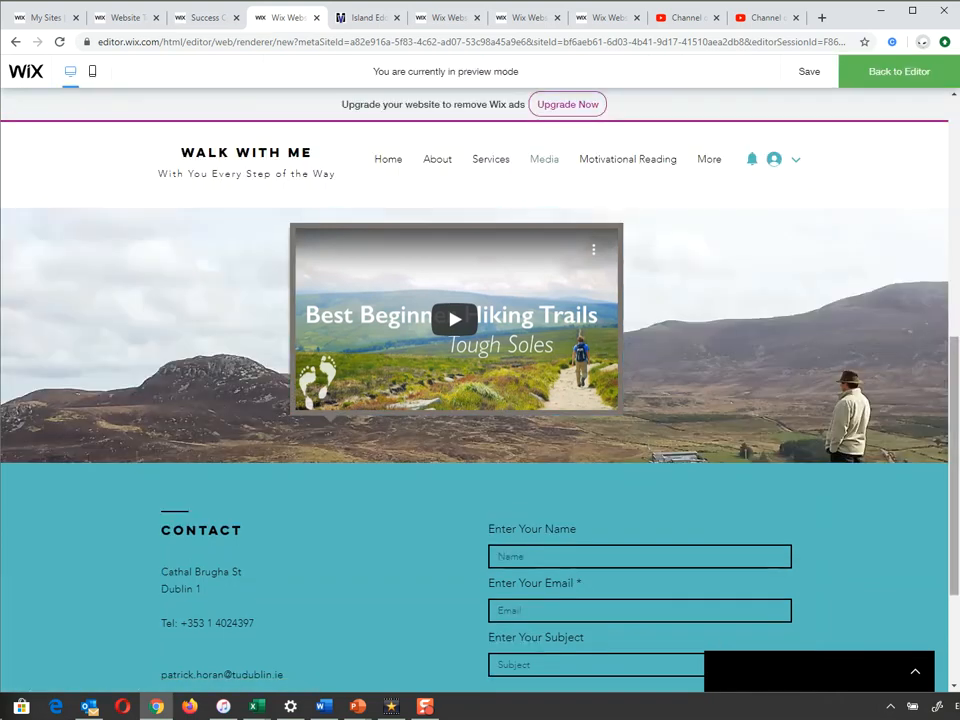
scroll(474, 448, down, 1)
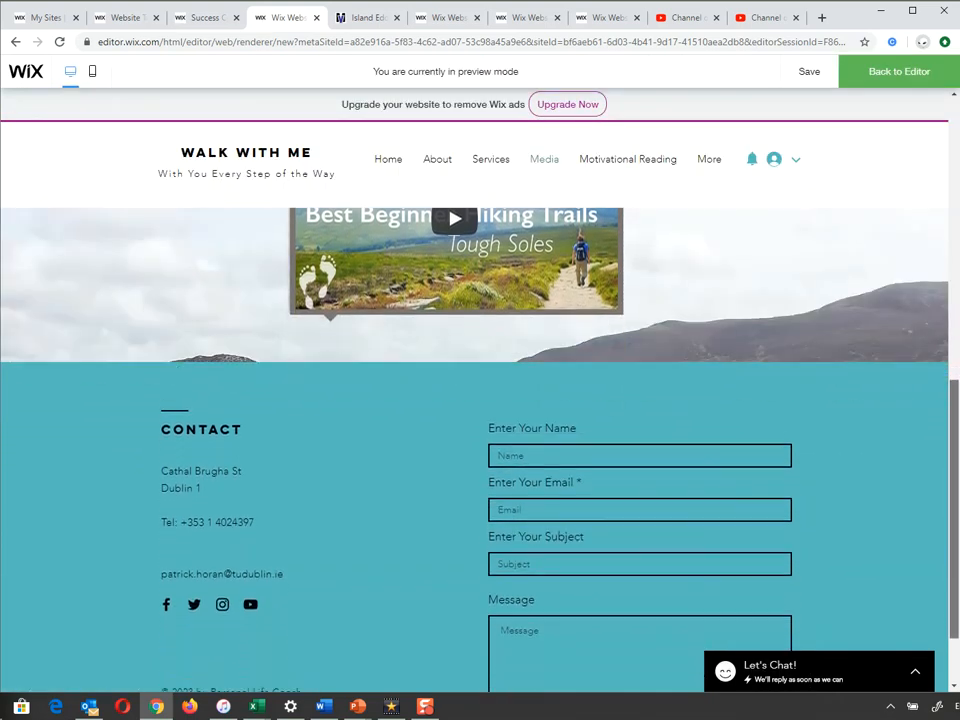
scroll(474, 448, up, 2)
scroll(474, 400, up, 1)
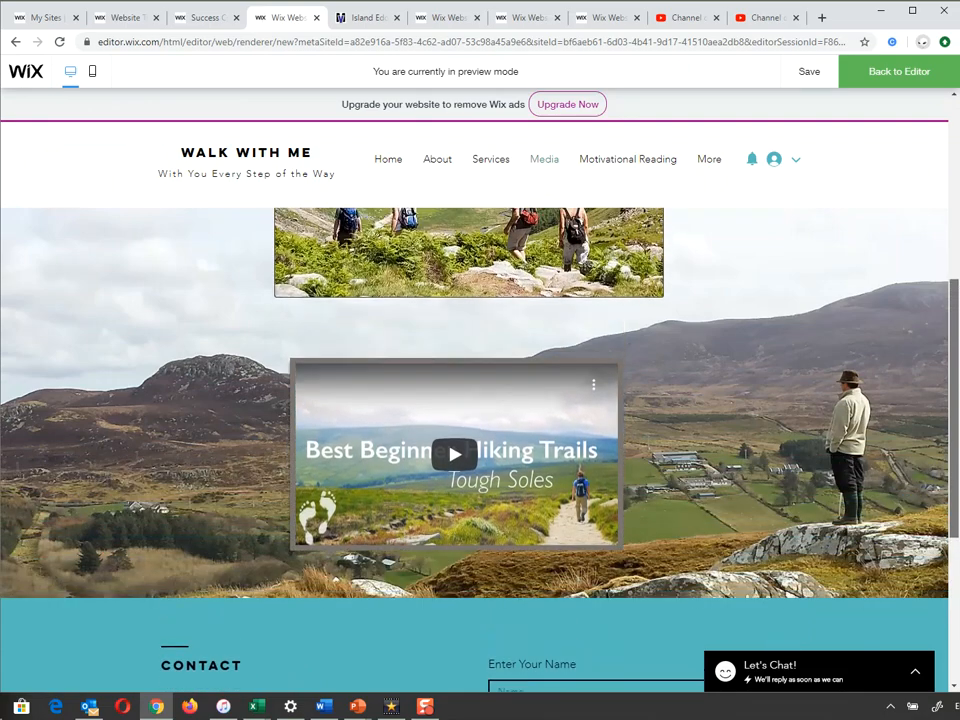
scroll(474, 400, down, 1)
scroll(474, 400, up, 1)
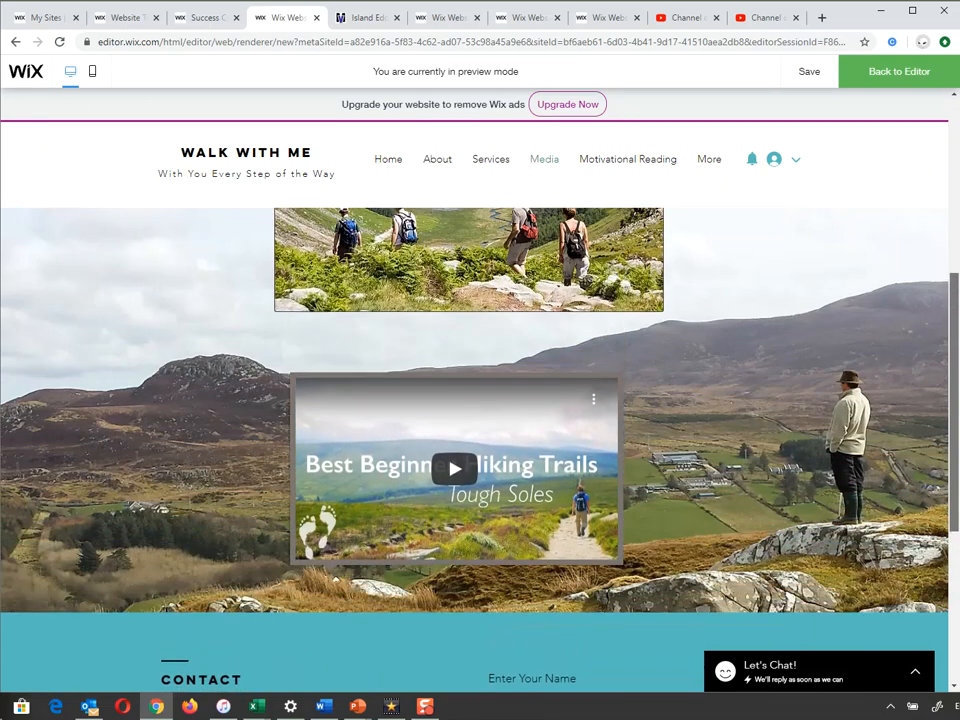
scroll(474, 400, down, 2)
scroll(336, 173, down, 1)
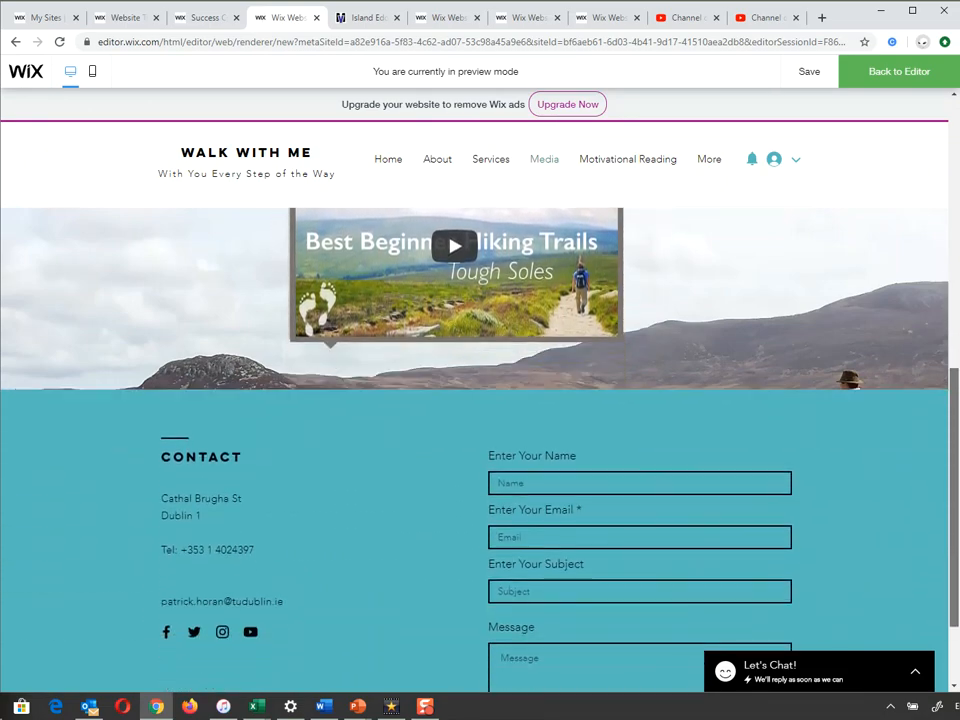
scroll(336, 173, up, 2)
scroll(474, 400, up, 1)
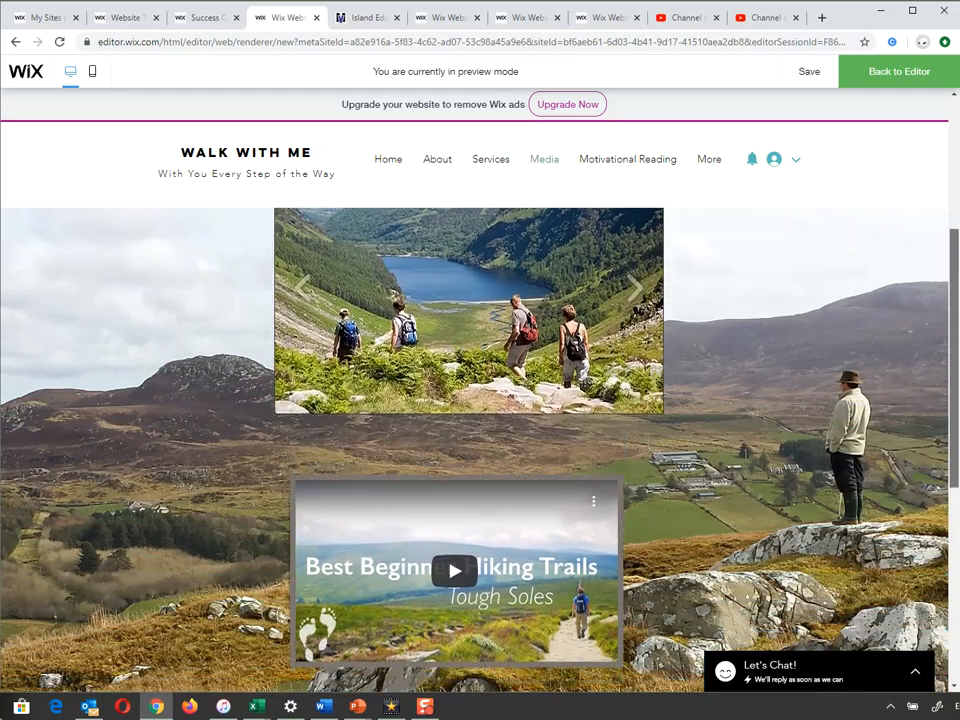
scroll(474, 400, down, 1)
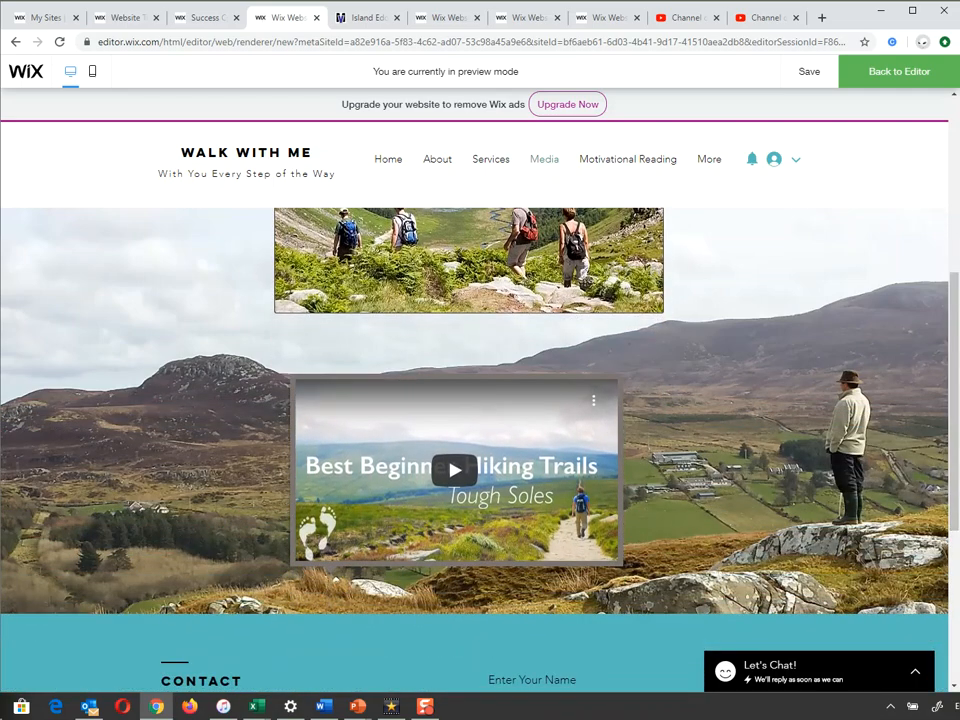
click(898, 71)
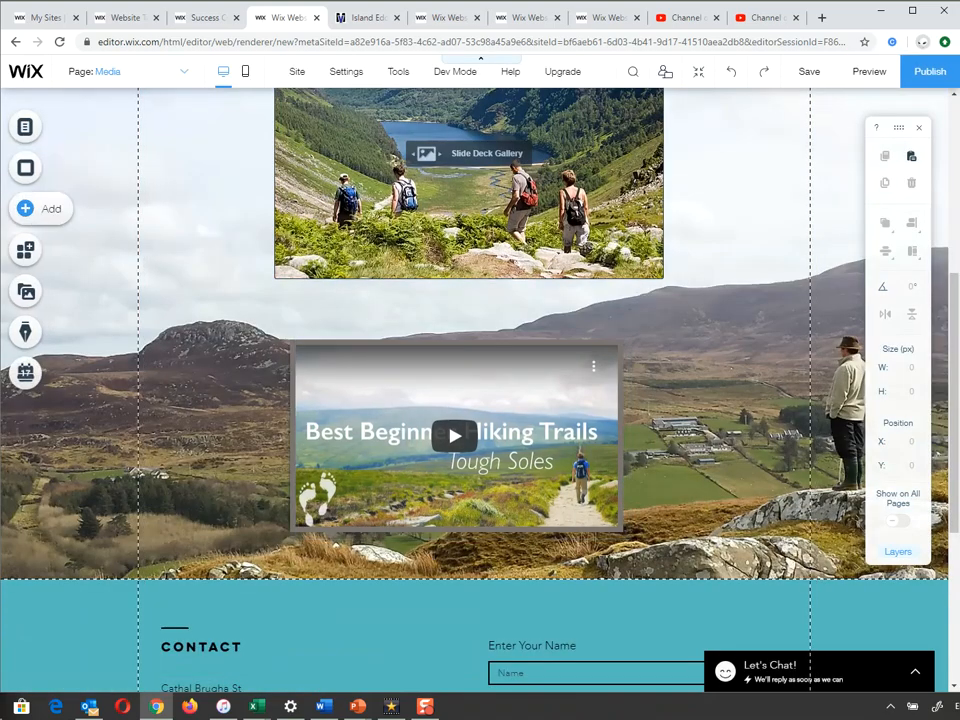
Examine the interactive, lists and grids, video and music, and menu elements available to add, comparing the menu styles with the site's header menu
click(25, 208)
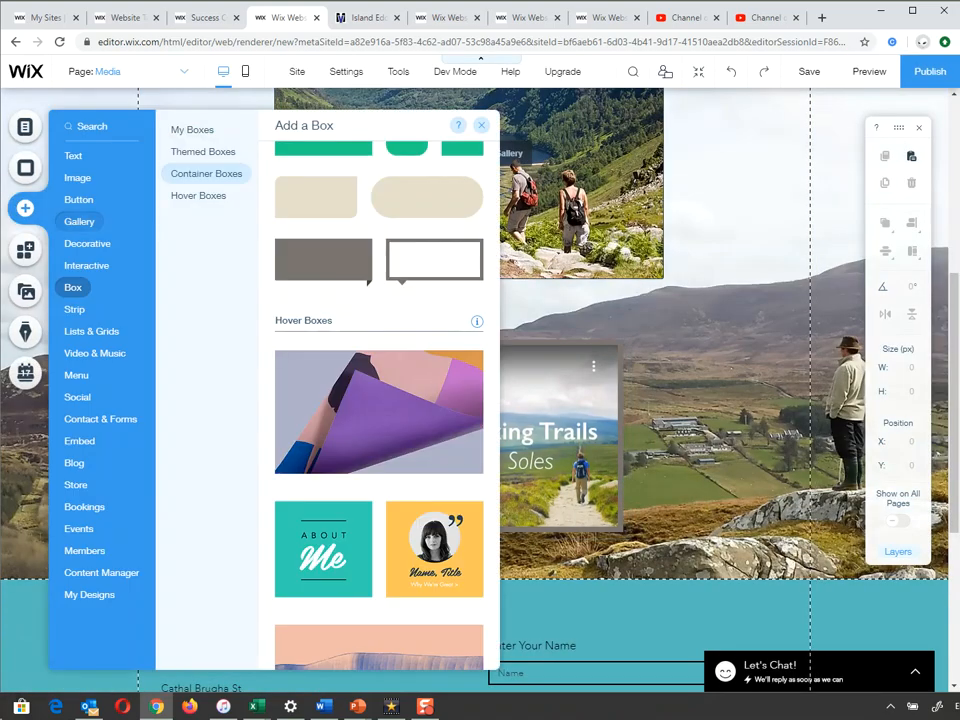
click(79, 221)
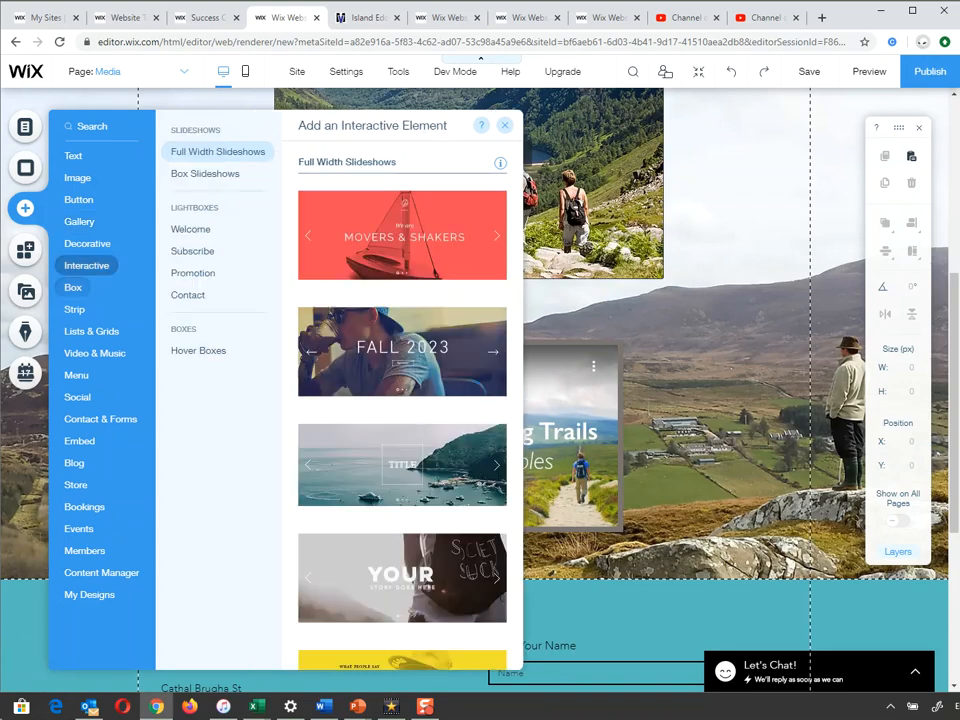
mouse_move(74, 309)
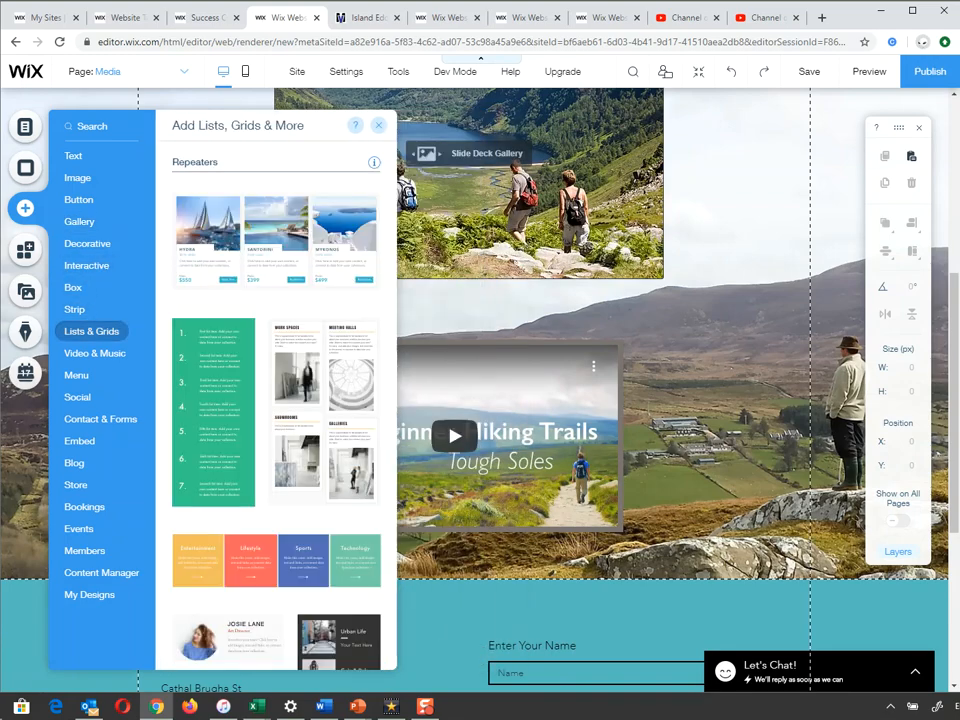
mouse_move(94, 353)
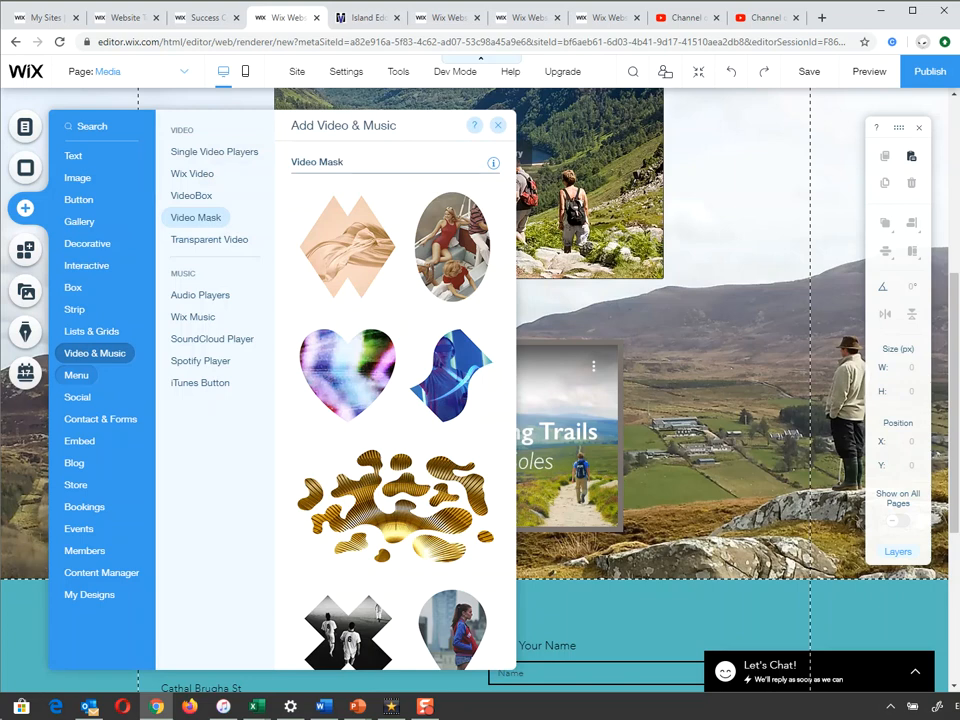
click(76, 375)
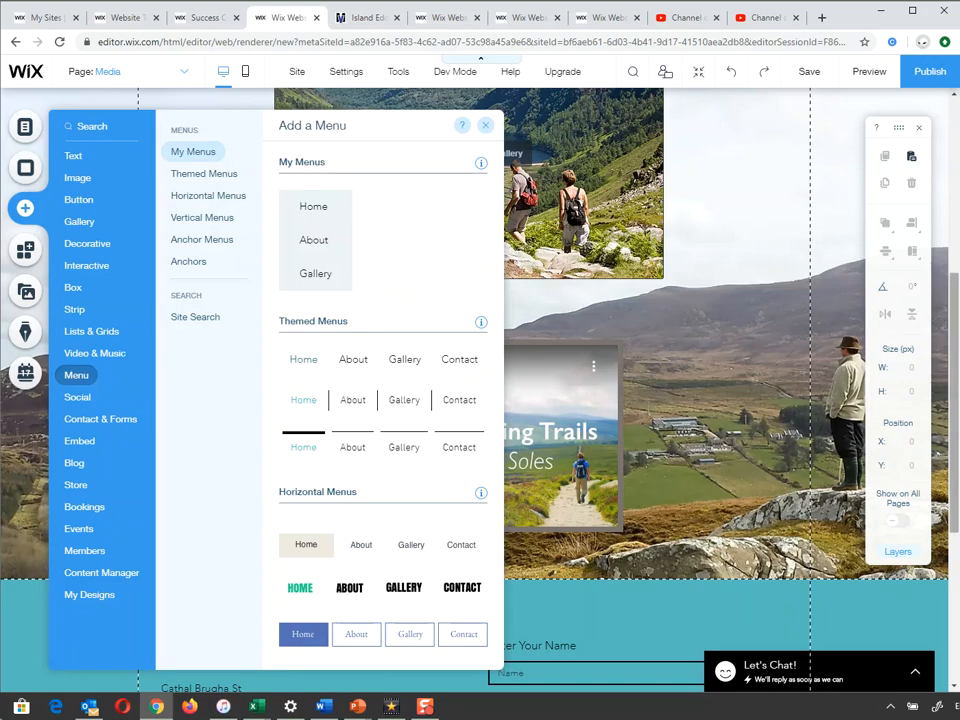
scroll(700, 400, up, 4)
scroll(700, 400, down, 1)
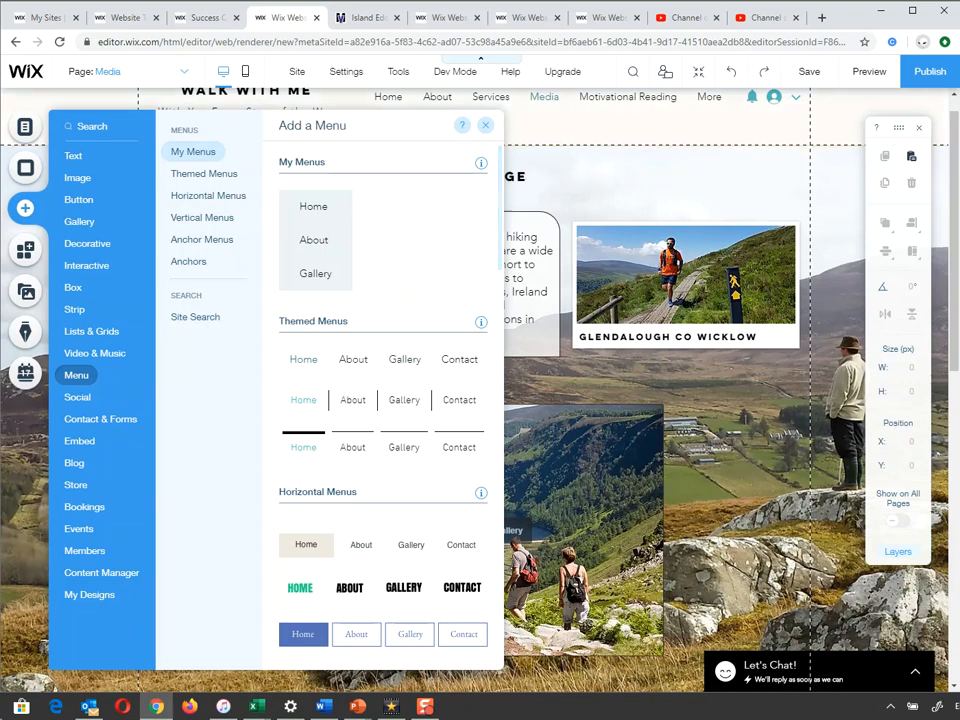
scroll(383, 400, down, 5)
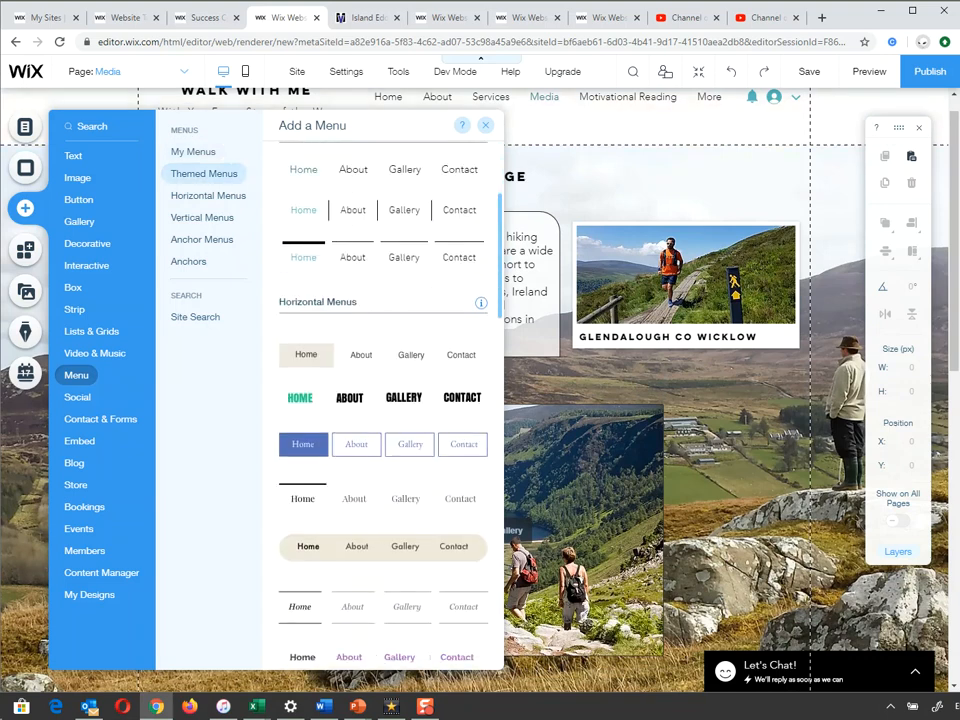
scroll(383, 400, up, 4)
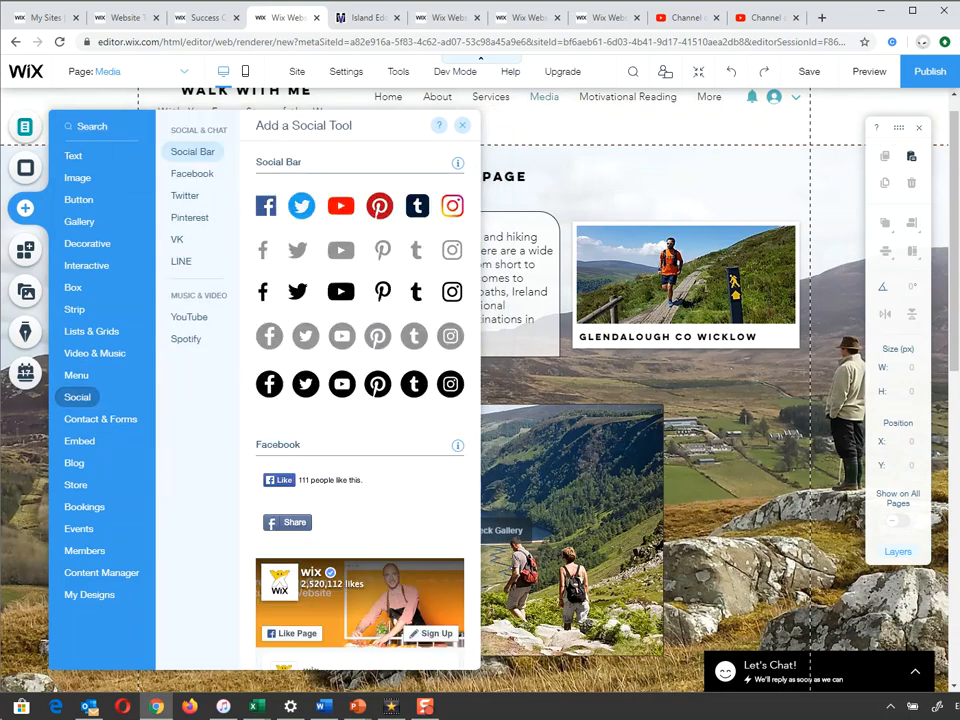
Examine the contact forms and social tools available to add, and close the element library
click(73, 155)
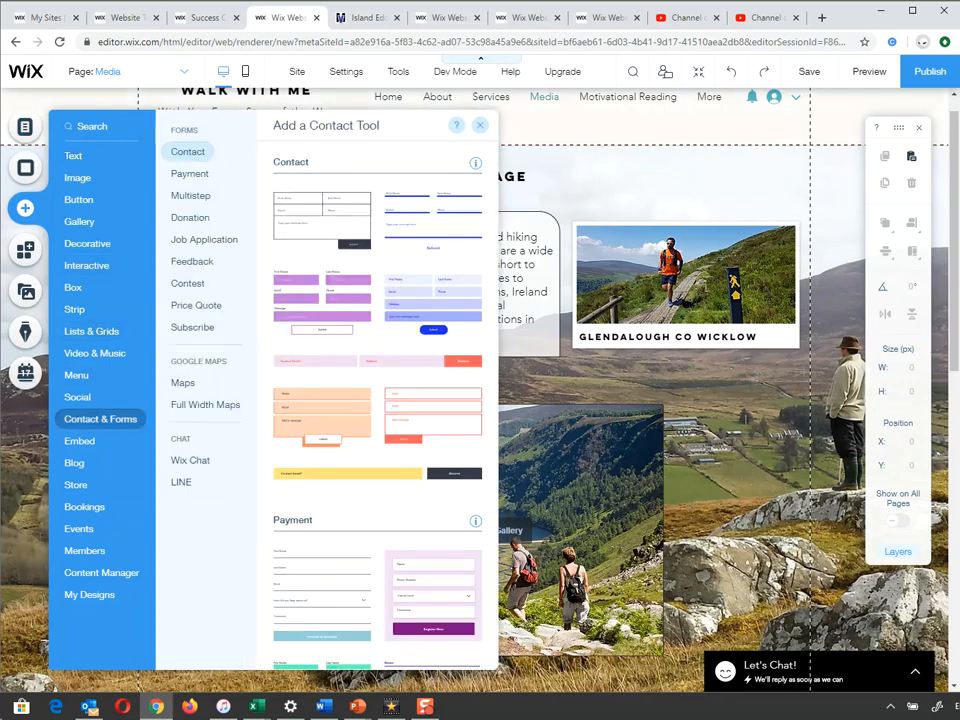
mouse_move(77, 397)
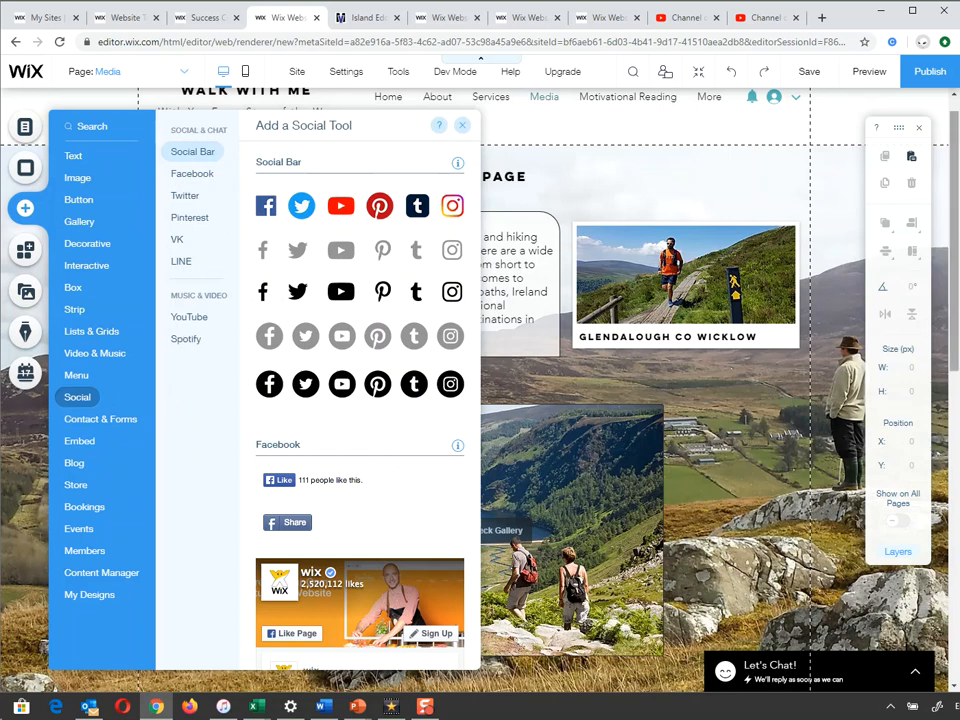
drag(953, 240, 953, 227)
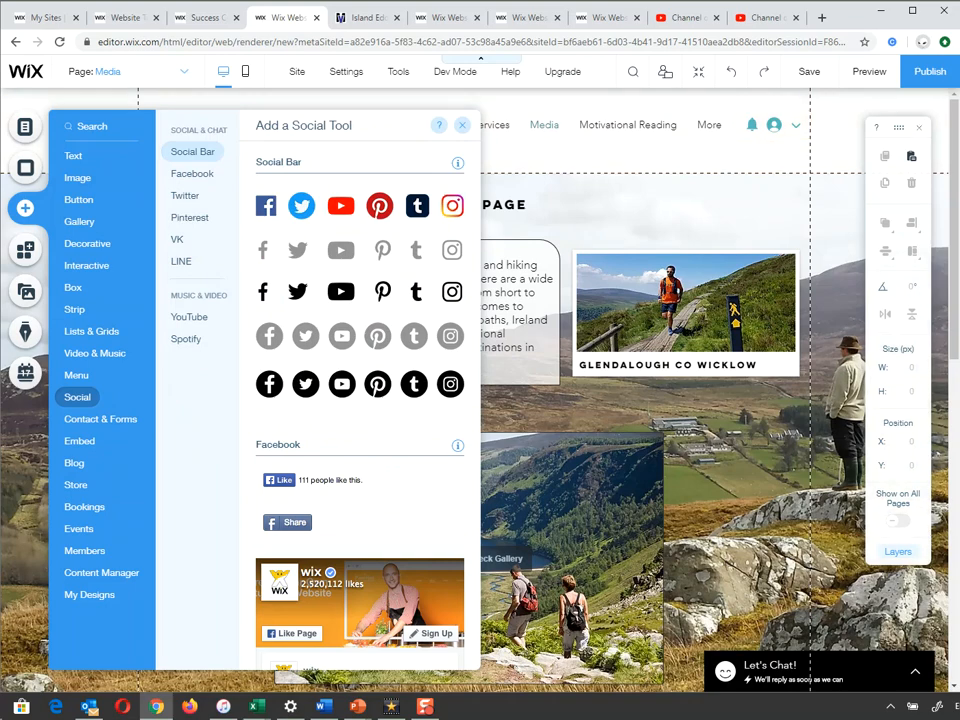
scroll(640, 400, down, 3)
scroll(640, 400, down, 1)
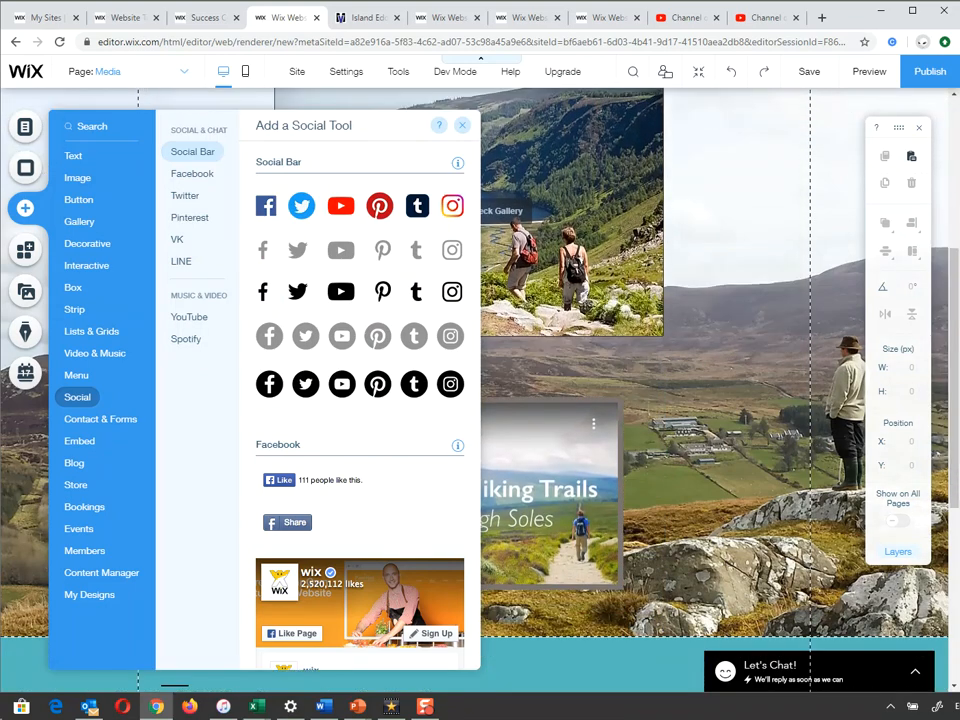
click(740, 300)
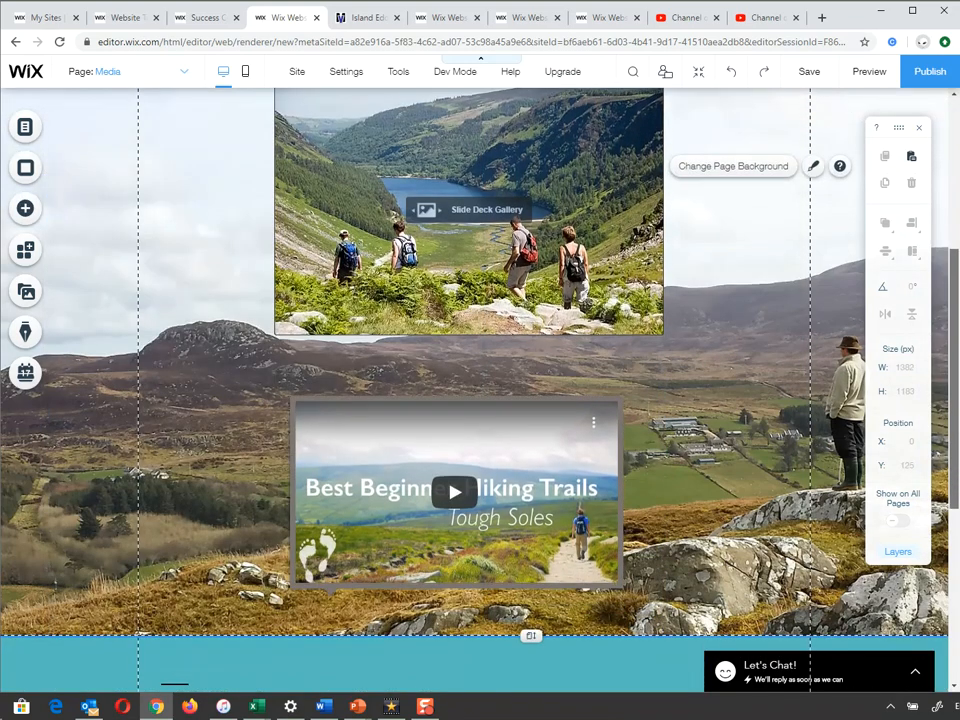
In the footer social bar's links, move the YouTube icon to second place and delete the Instagram icon
scroll(336, 359, down, 4)
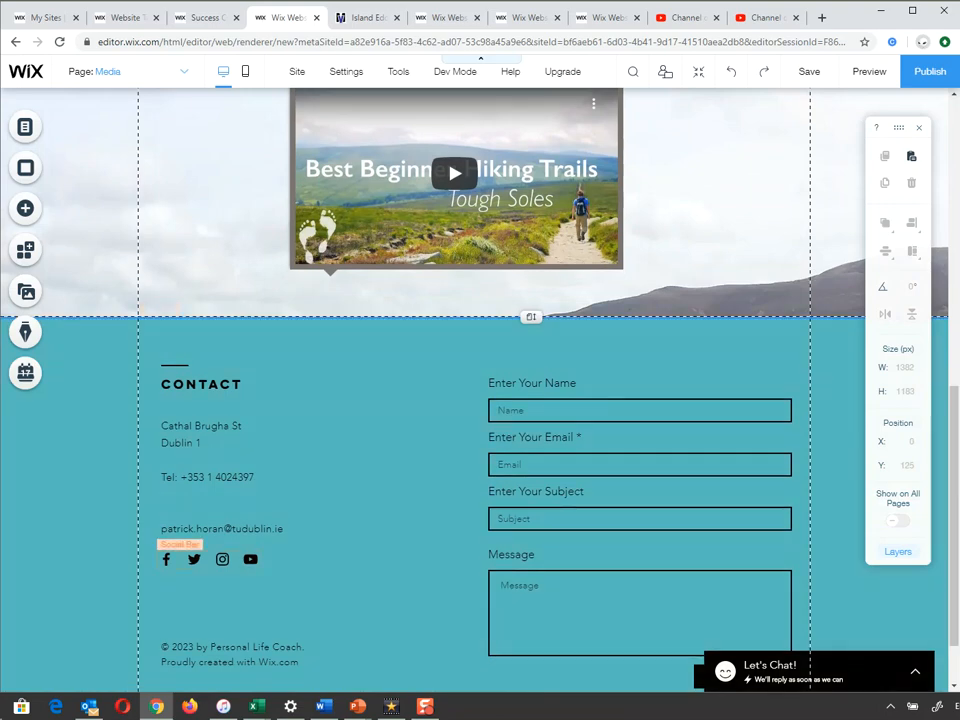
click(208, 559)
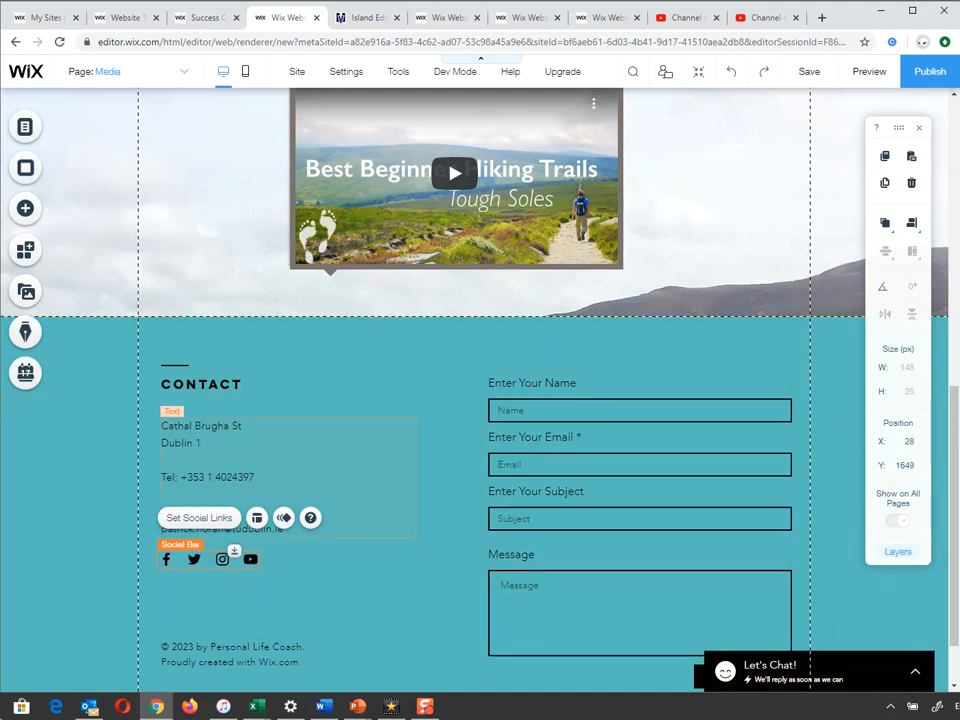
click(199, 517)
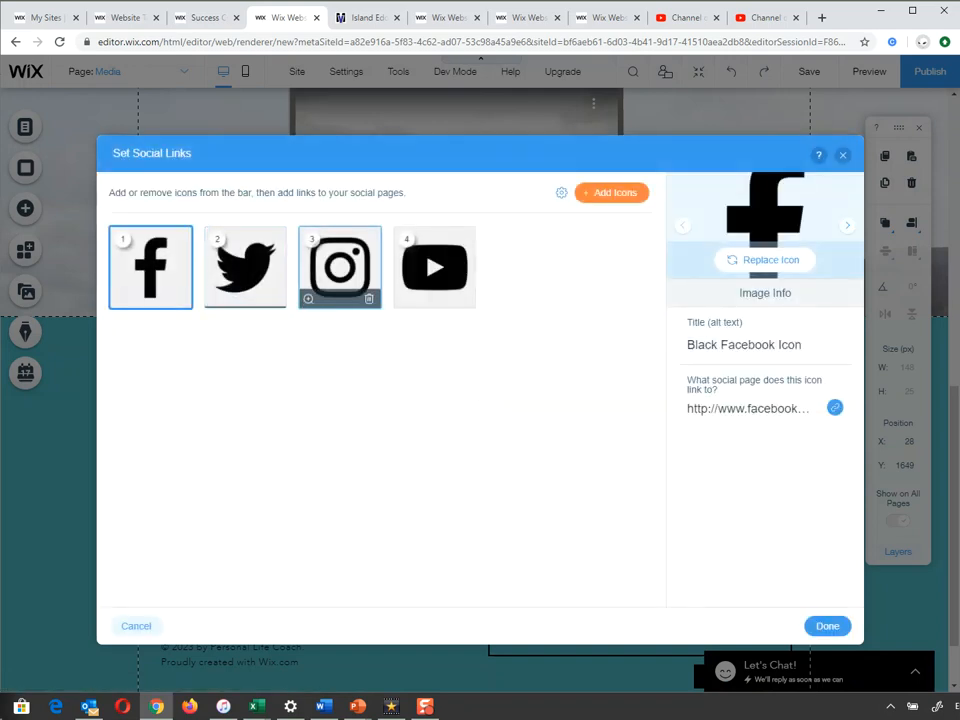
drag(434, 267, 245, 265)
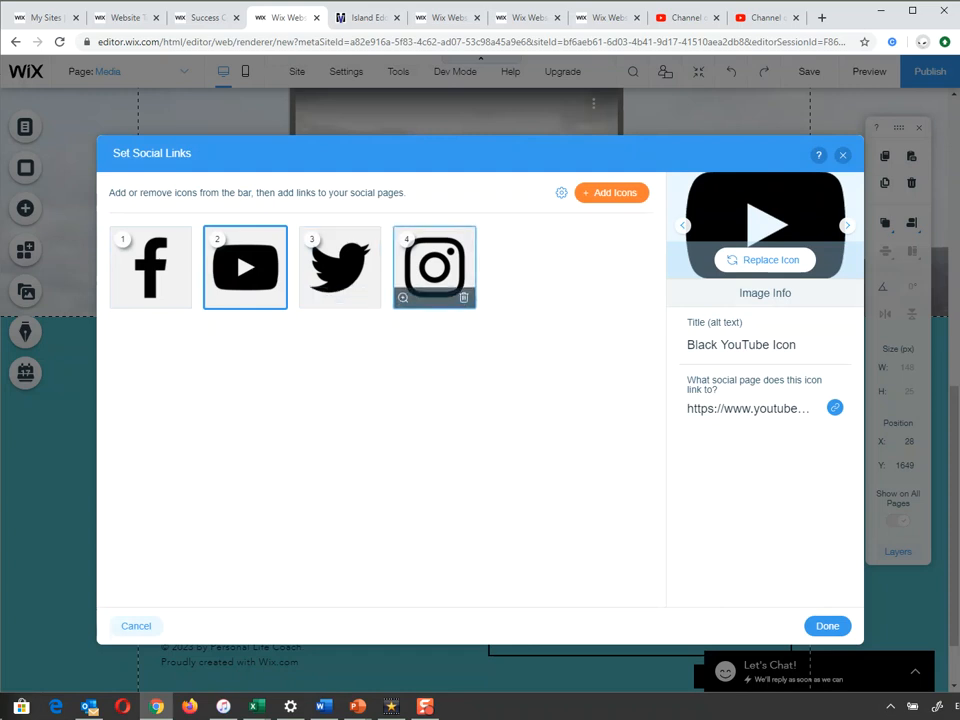
click(463, 297)
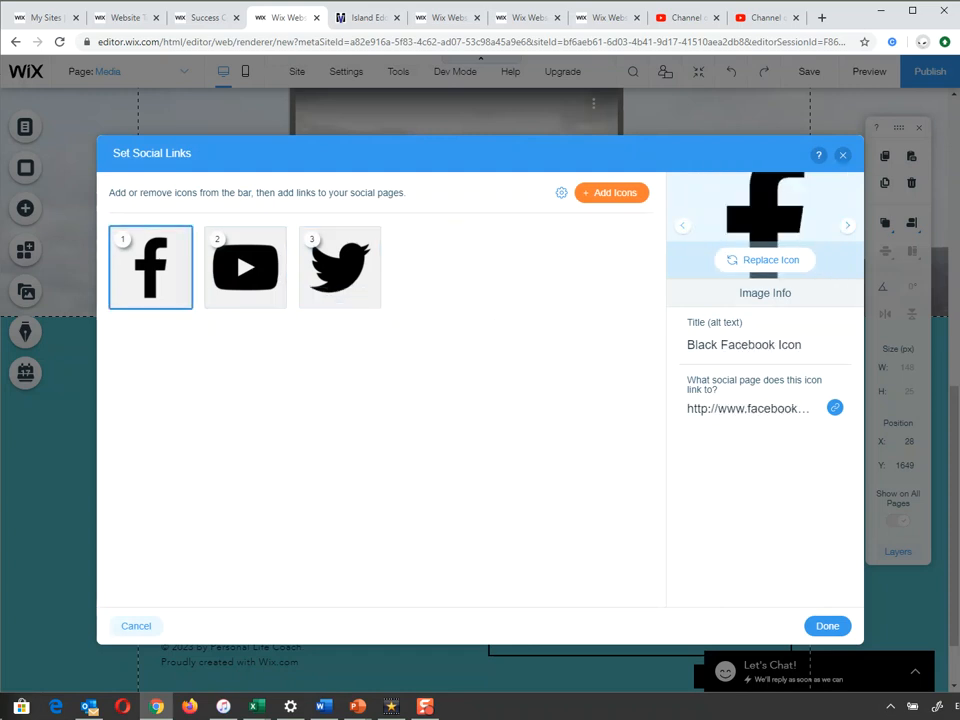
Browse the Wix social icon collection for icons that can be added to the social bar
click(611, 192)
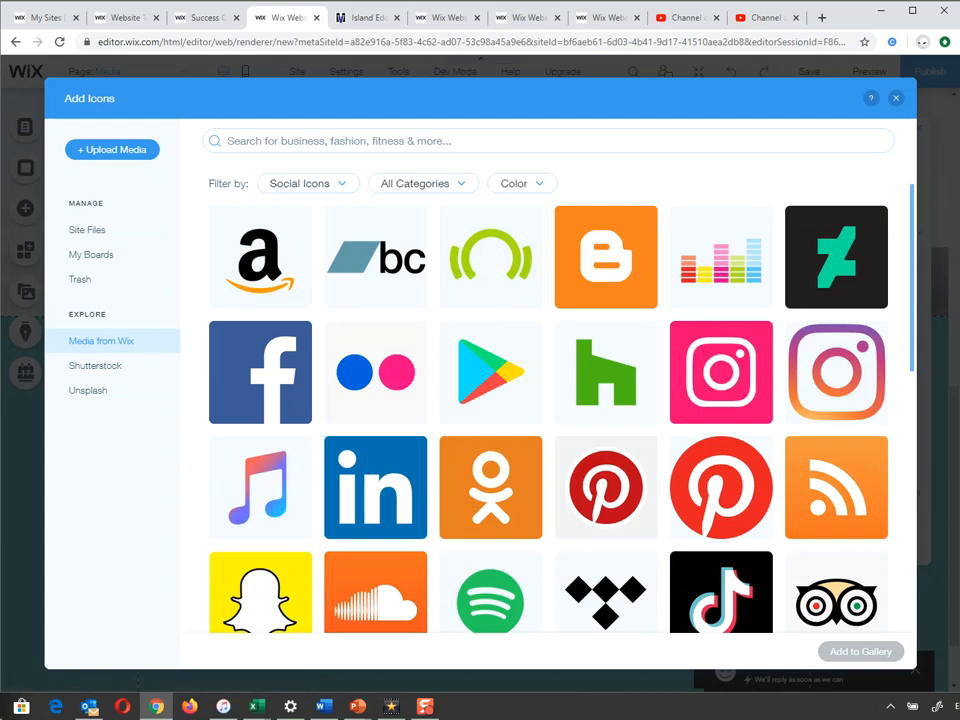
scroll(548, 420, down, 3)
scroll(548, 420, down, 1)
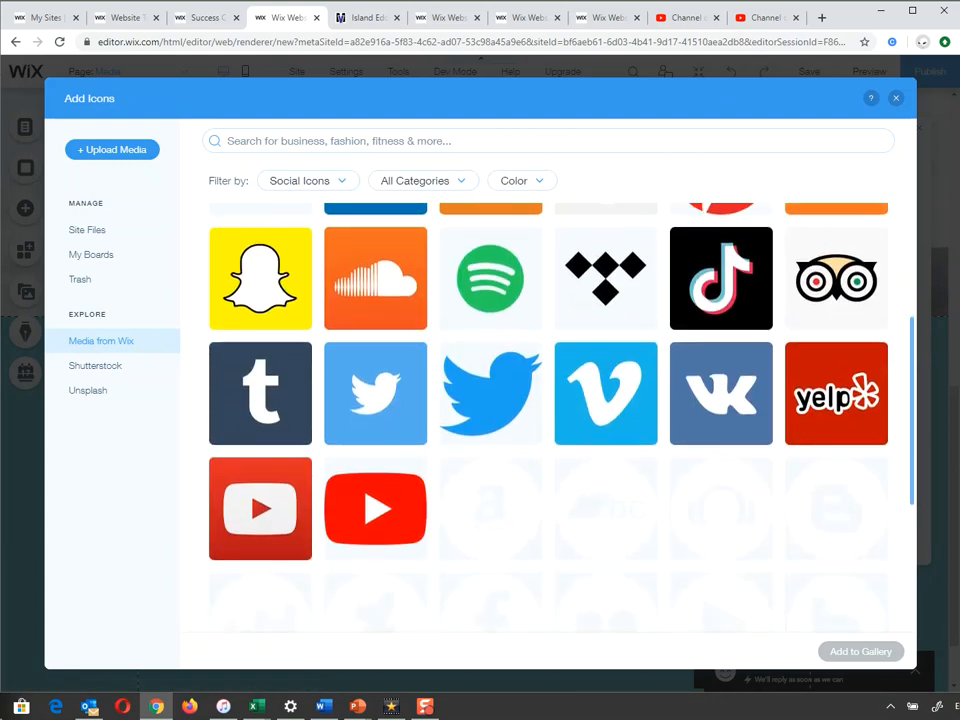
scroll(548, 420, down, 2)
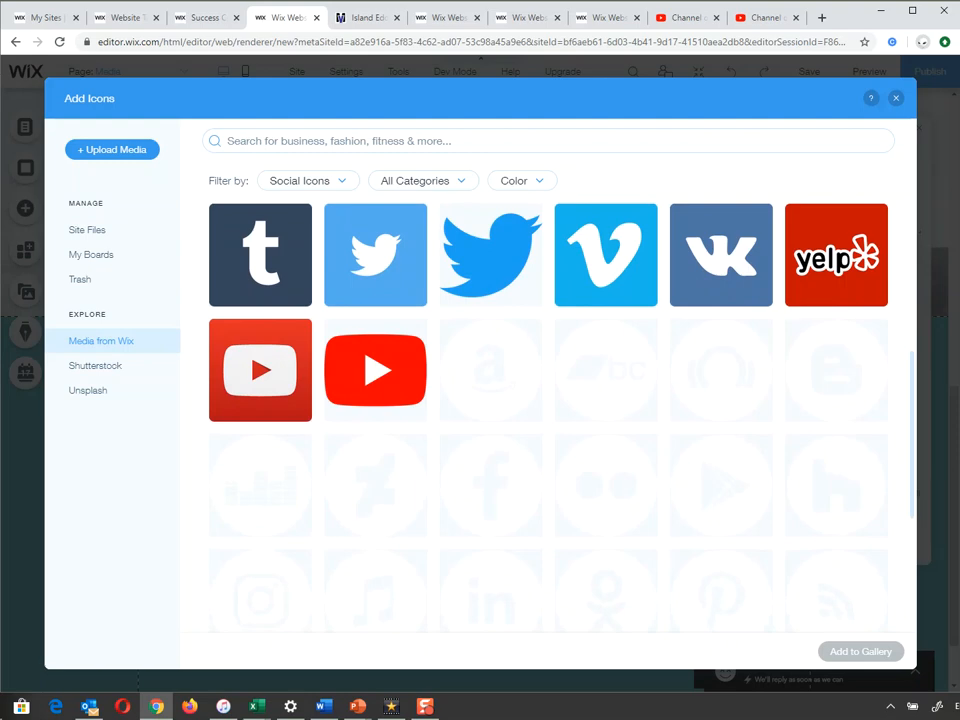
scroll(548, 420, down, 1)
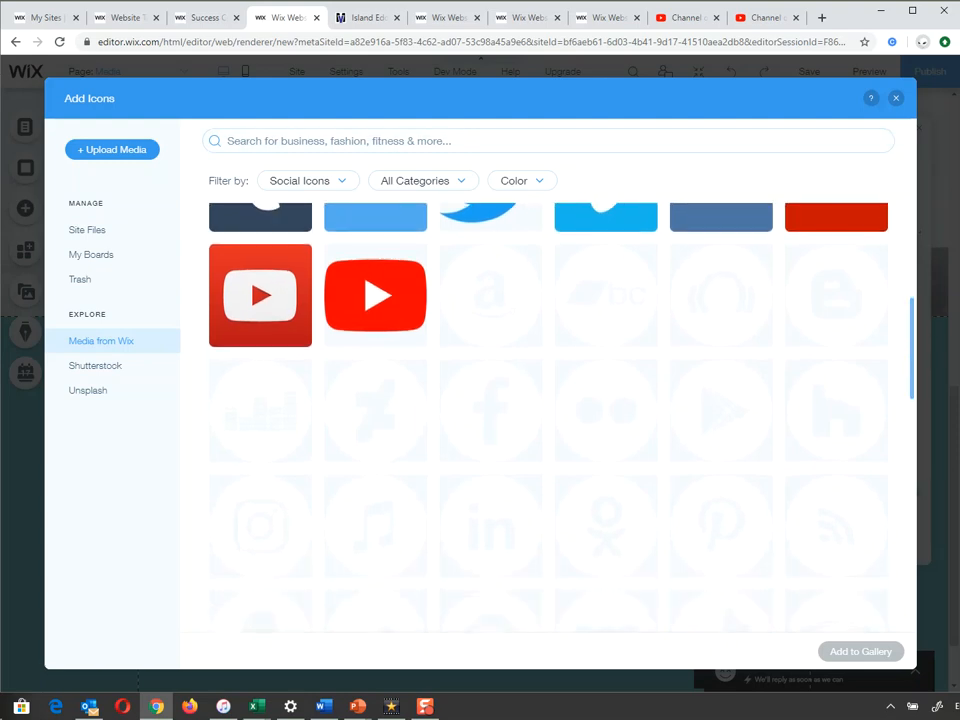
scroll(548, 420, down, 5)
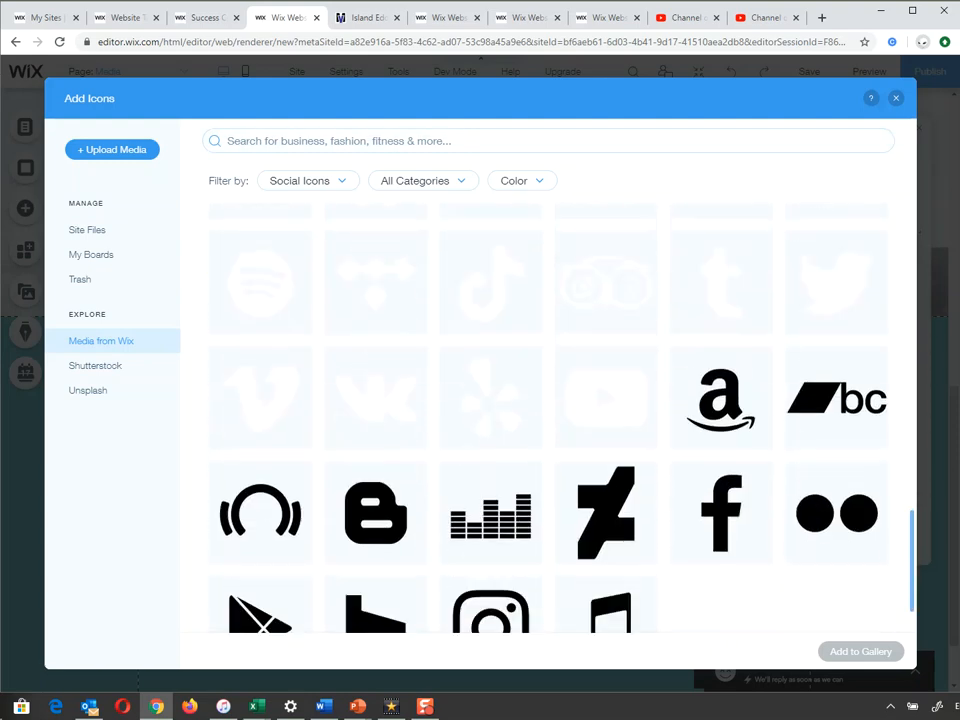
scroll(548, 420, down, 1)
scroll(548, 420, up, 4)
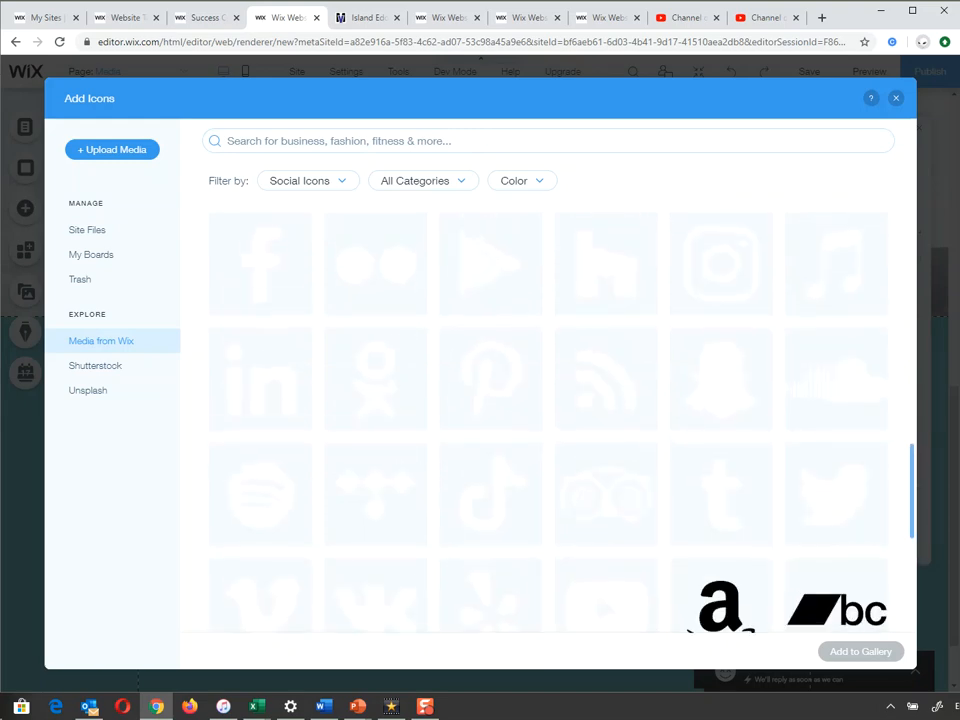
scroll(548, 420, down, 6)
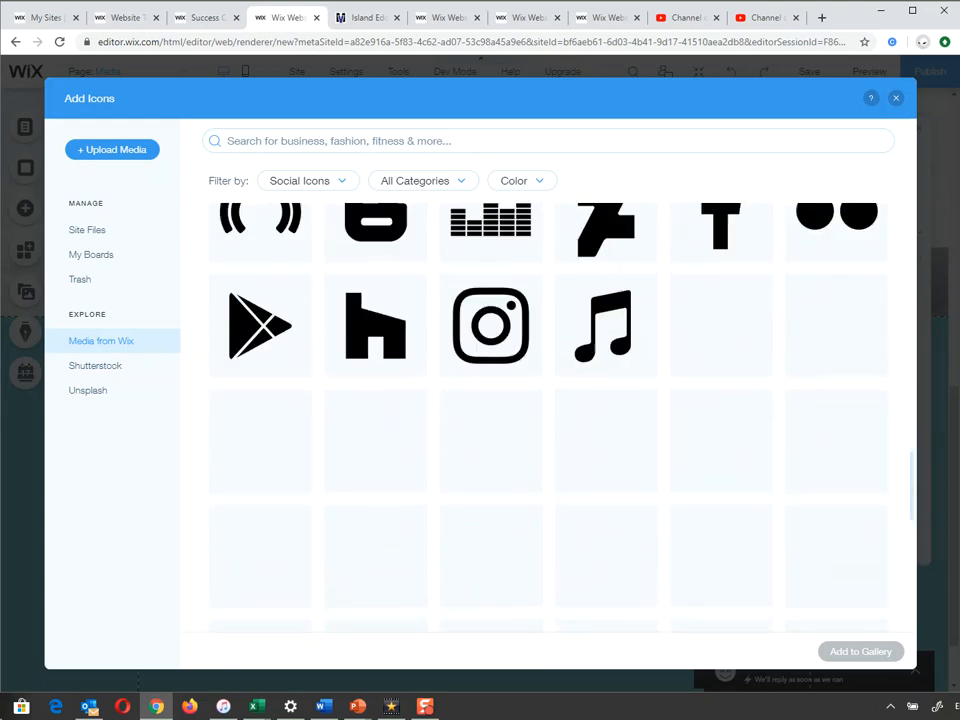
scroll(548, 420, down, 4)
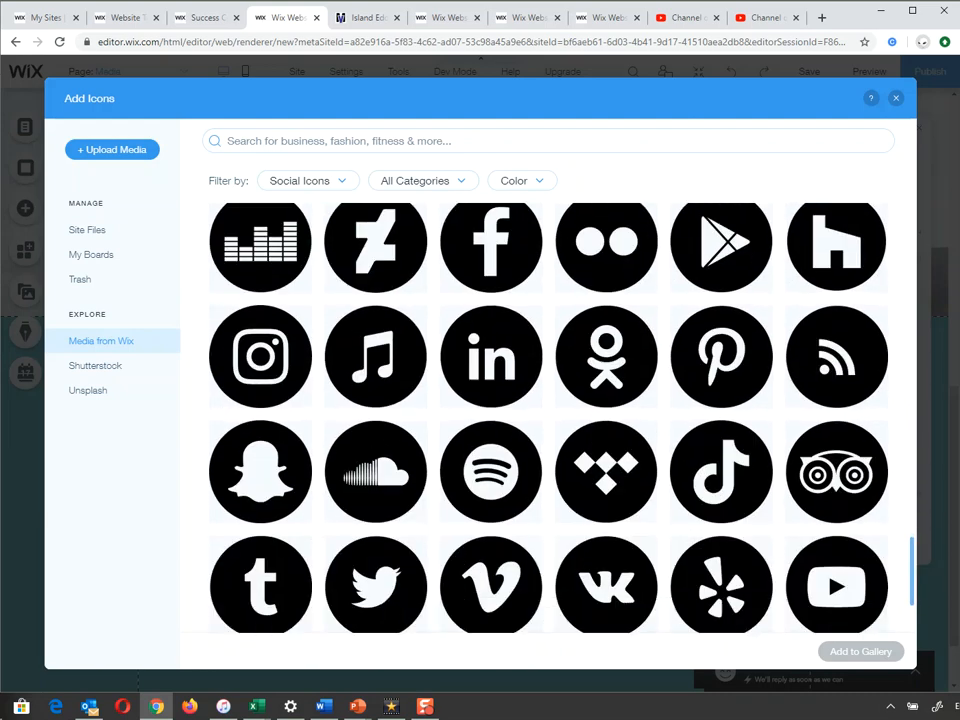
scroll(548, 420, down, 1)
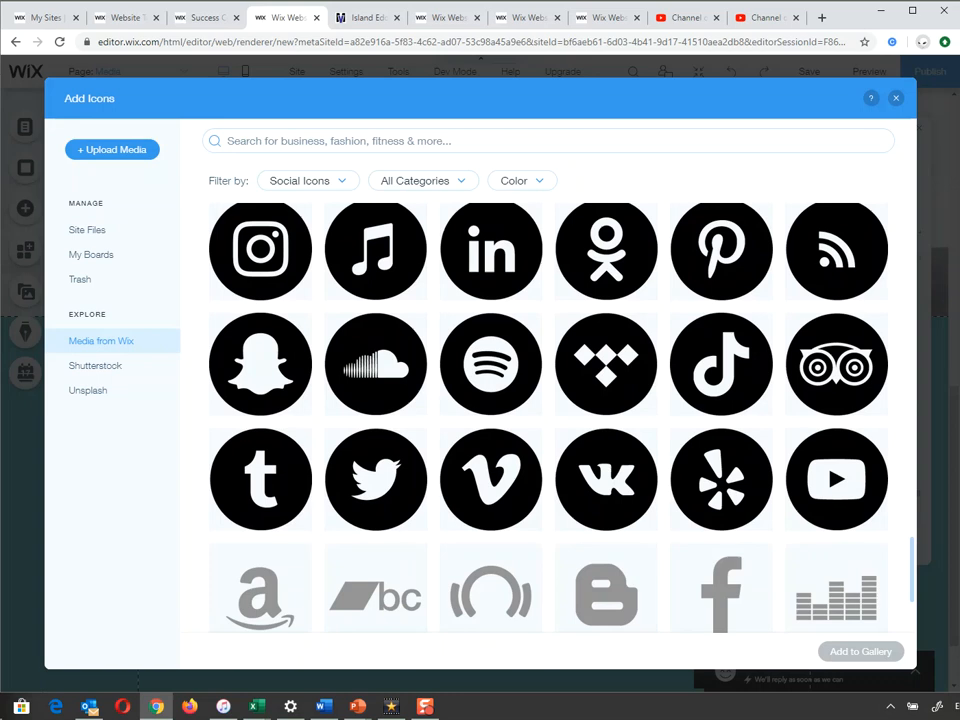
key(Escape)
mouse_move(150, 267)
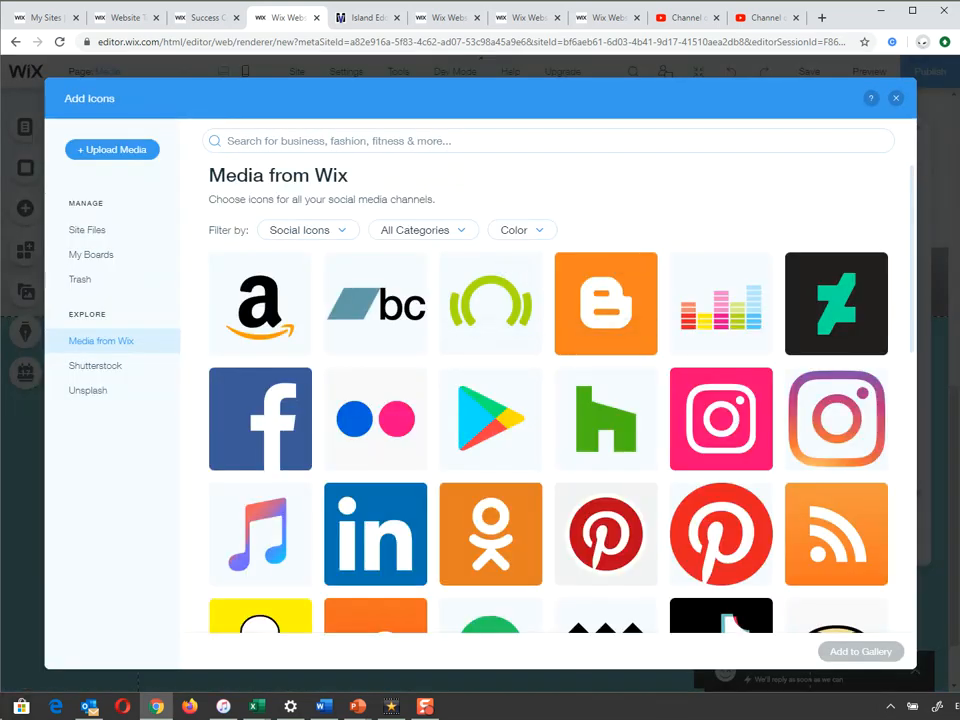
Filter the Wix social icons by black and examine the available icon styles
click(521, 230)
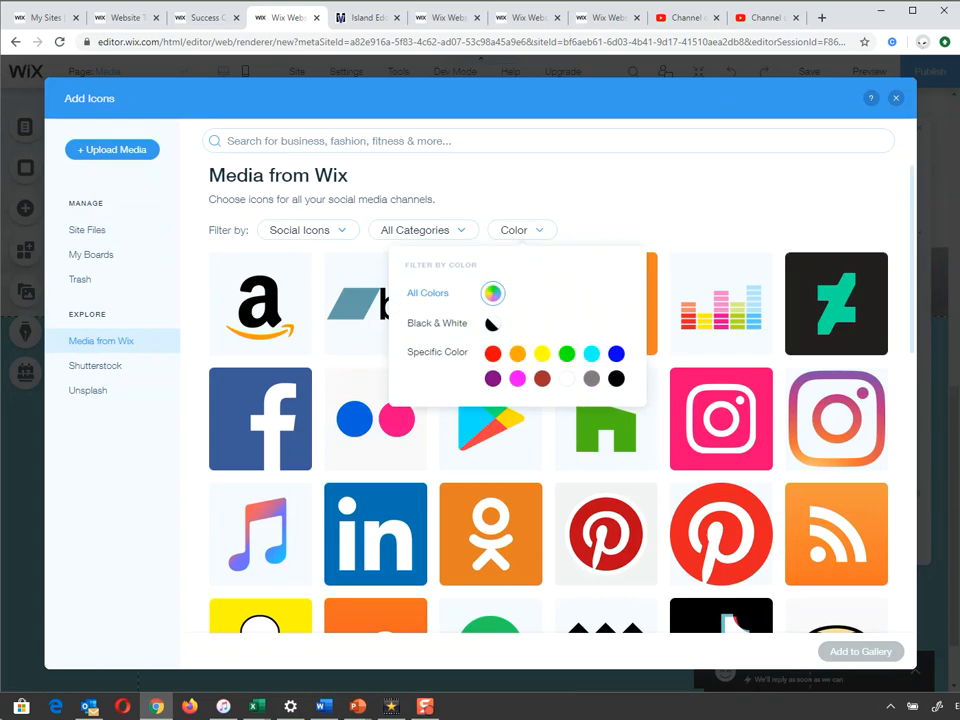
click(491, 323)
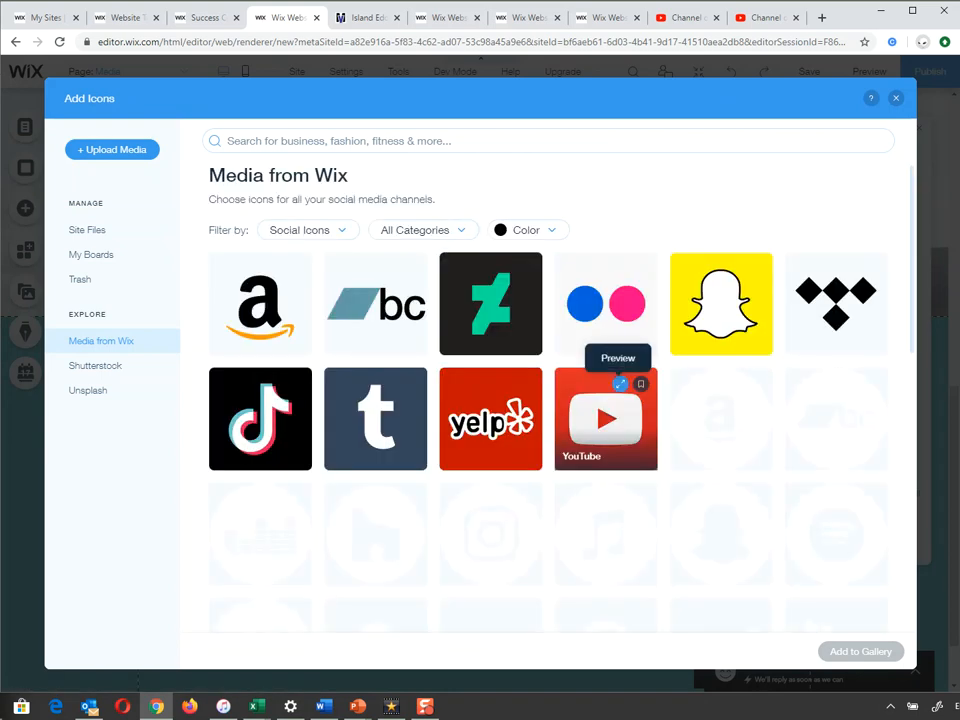
scroll(560, 400, down, 1)
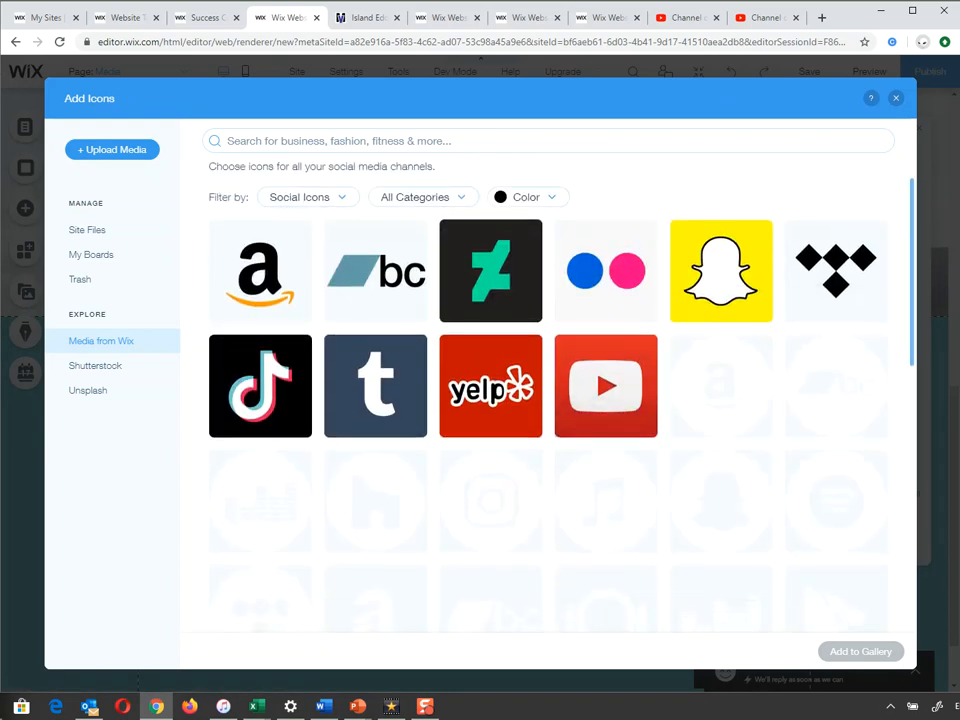
scroll(548, 400, down, 3)
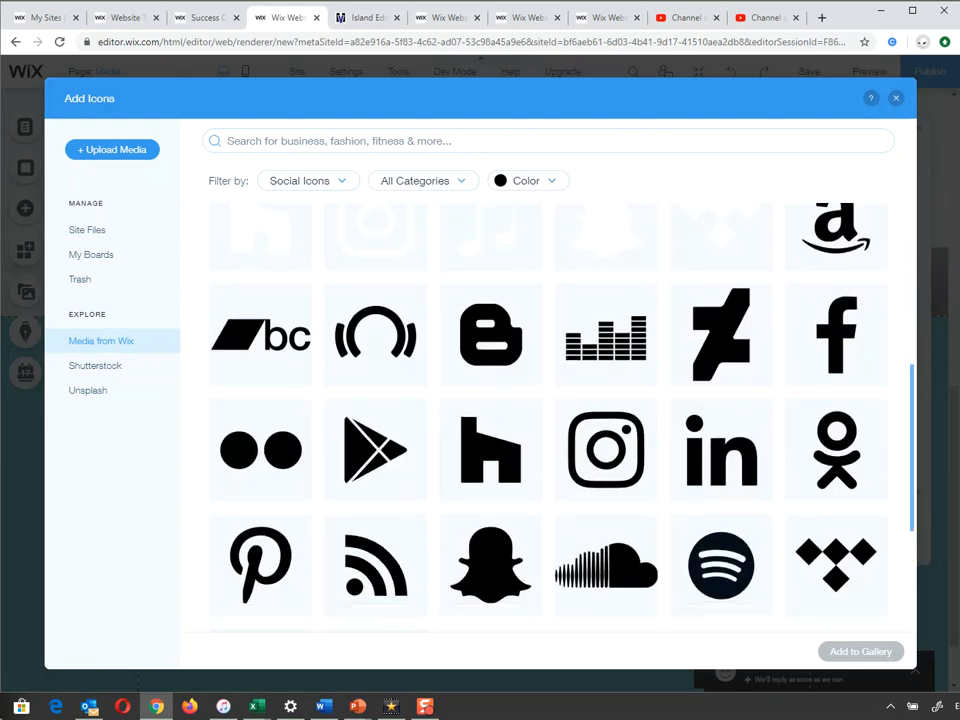
scroll(548, 420, down, 2)
scroll(548, 420, down, 3)
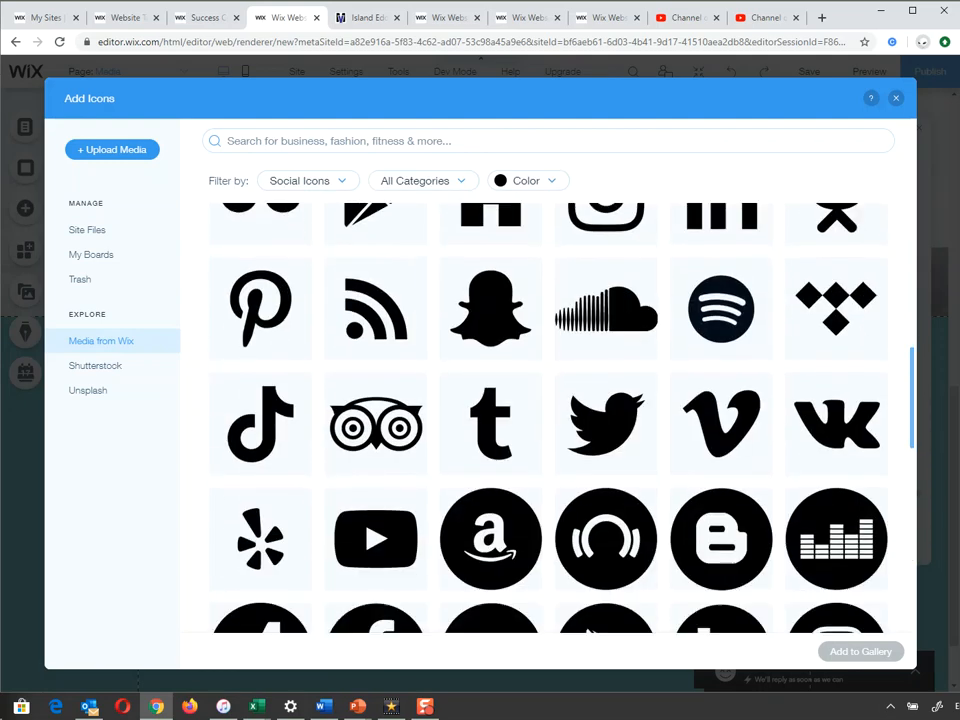
scroll(548, 420, down, 5)
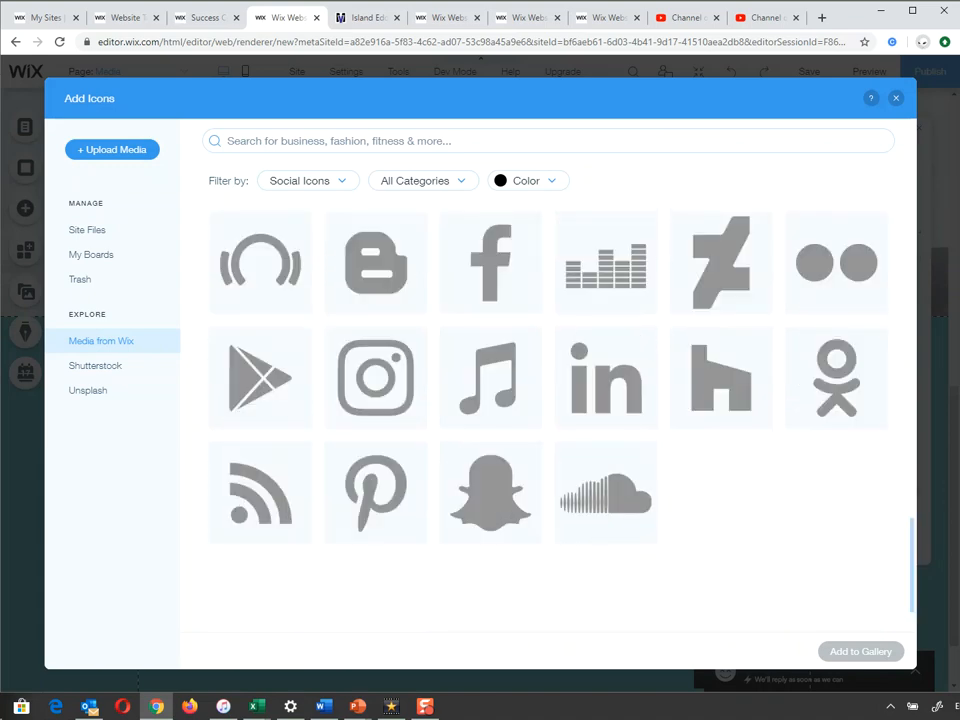
scroll(548, 420, down, 8)
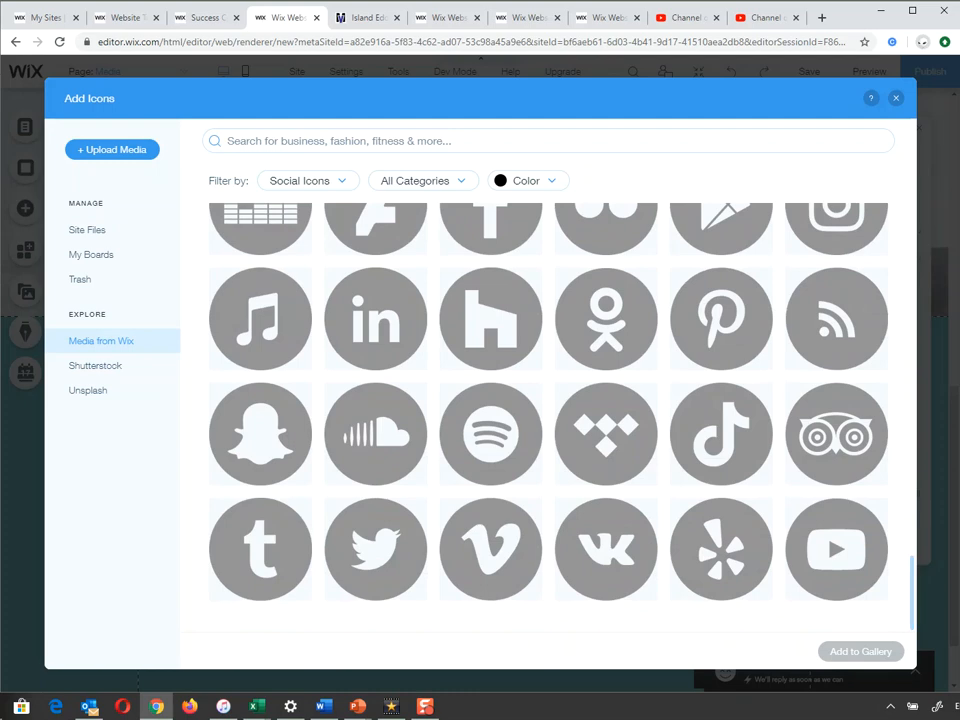
scroll(548, 420, down, 5)
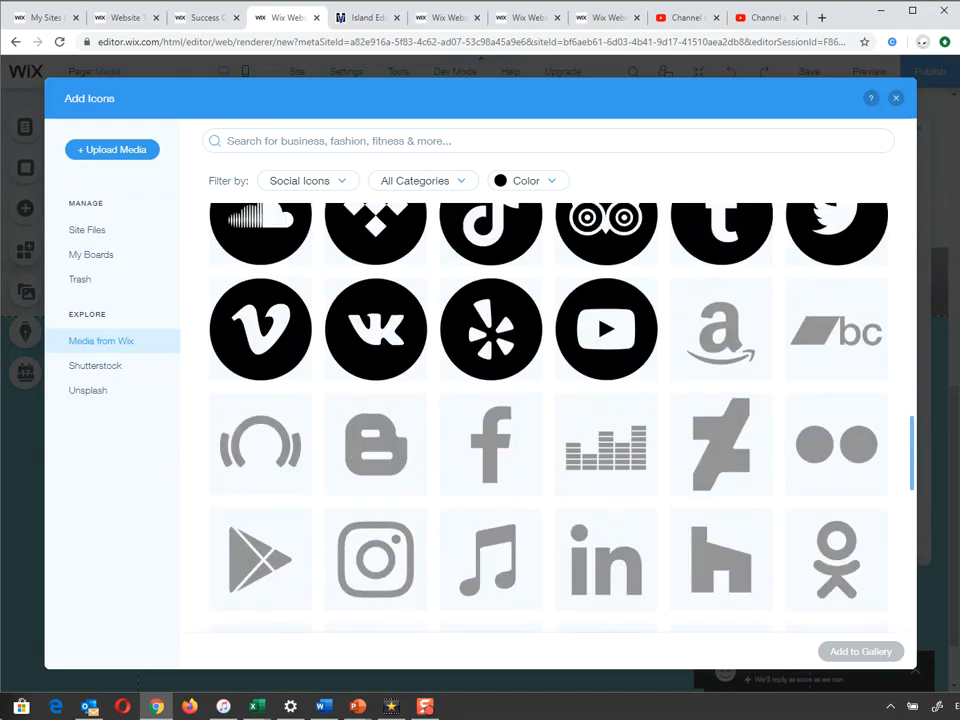
scroll(548, 420, up, 5)
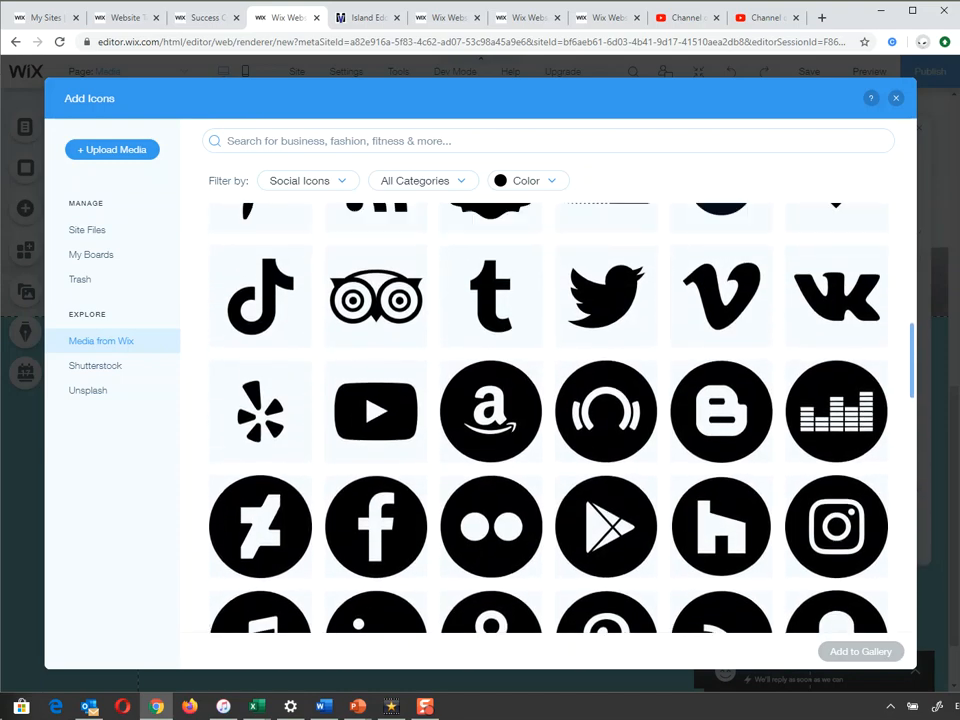
scroll(548, 420, up, 10)
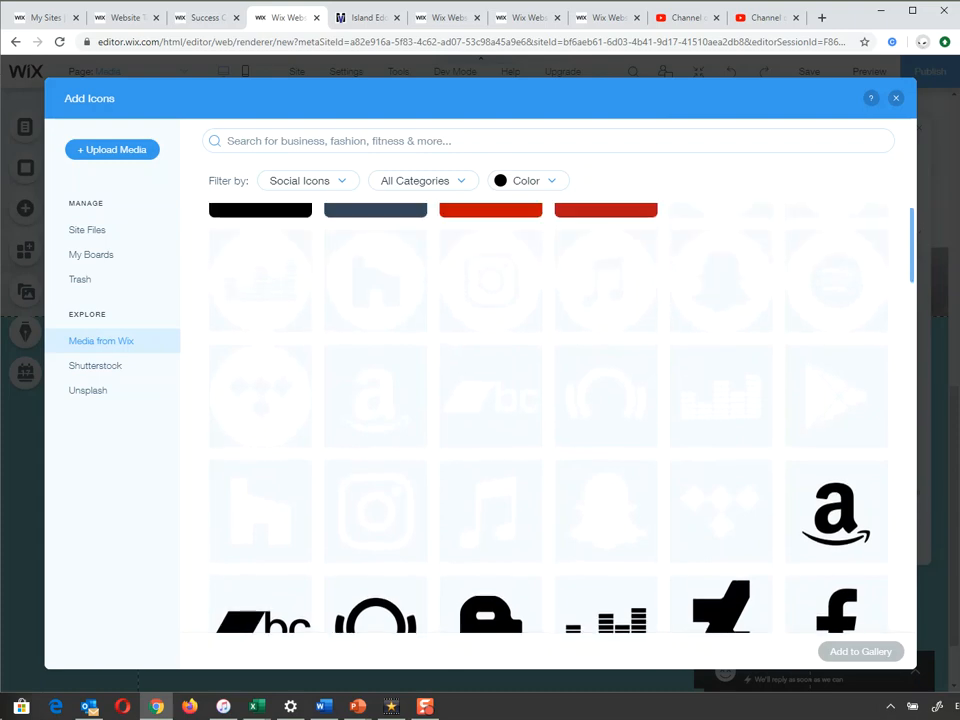
scroll(548, 420, up, 2)
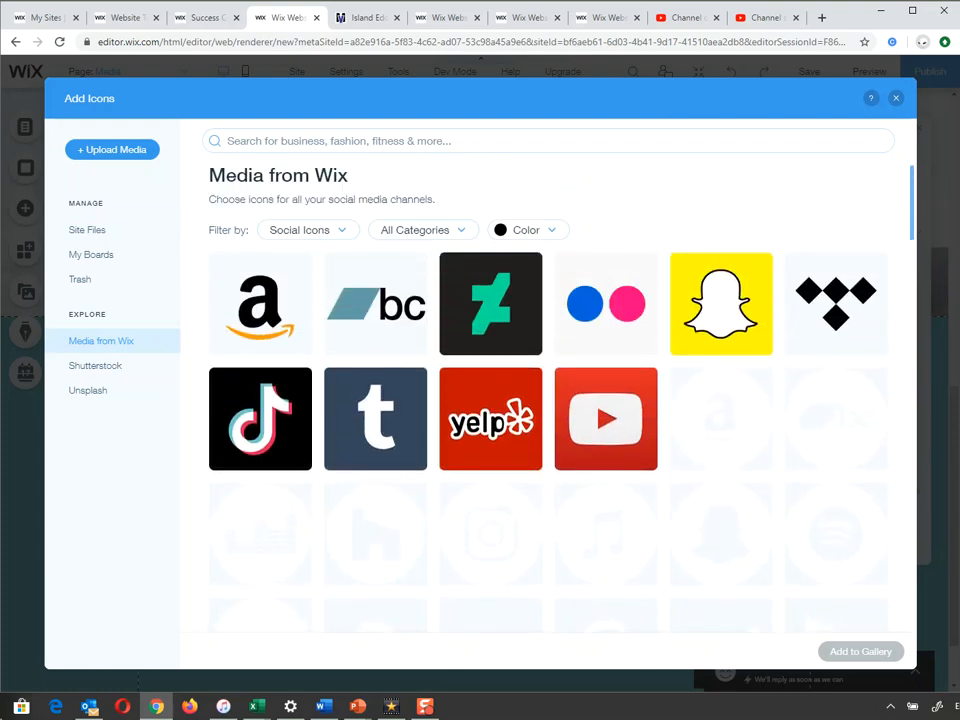
Add the grey circular Pinterest icon to the social bar and move it to fourth place, after Twitter
scroll(548, 420, down, 2)
scroll(548, 420, up, 1)
scroll(548, 420, down, 5)
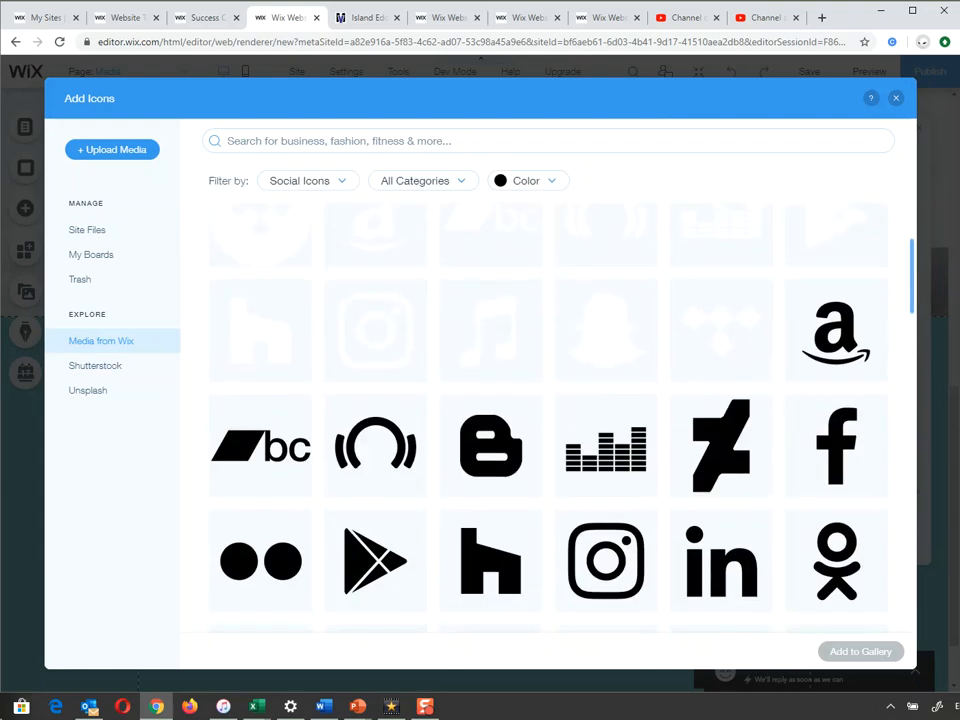
scroll(548, 420, down, 8)
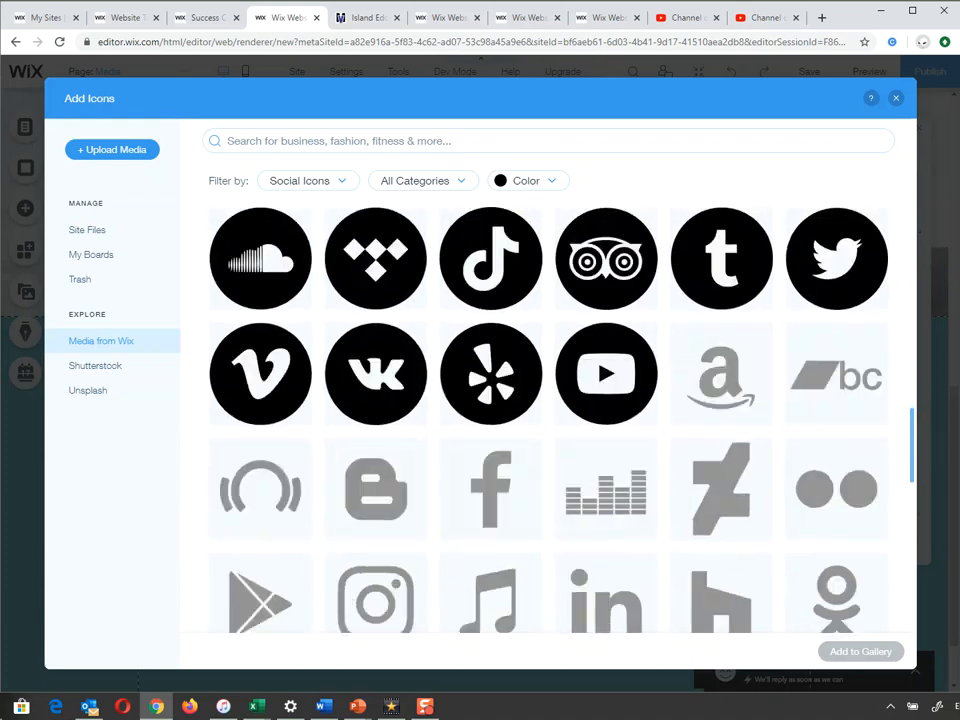
scroll(548, 420, down, 7)
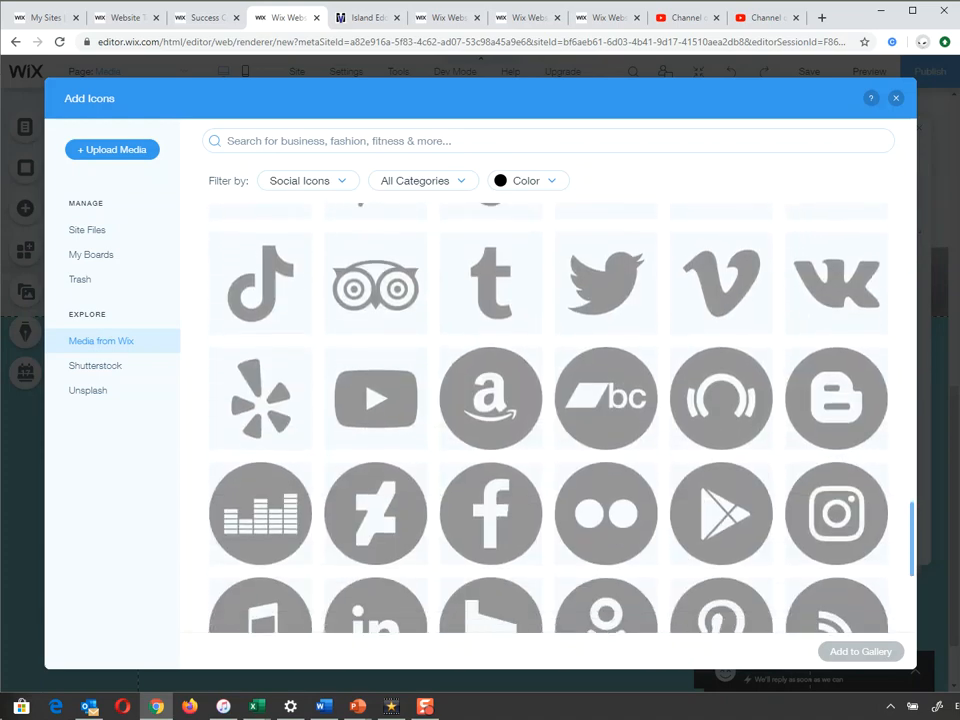
scroll(720, 510, down, 3)
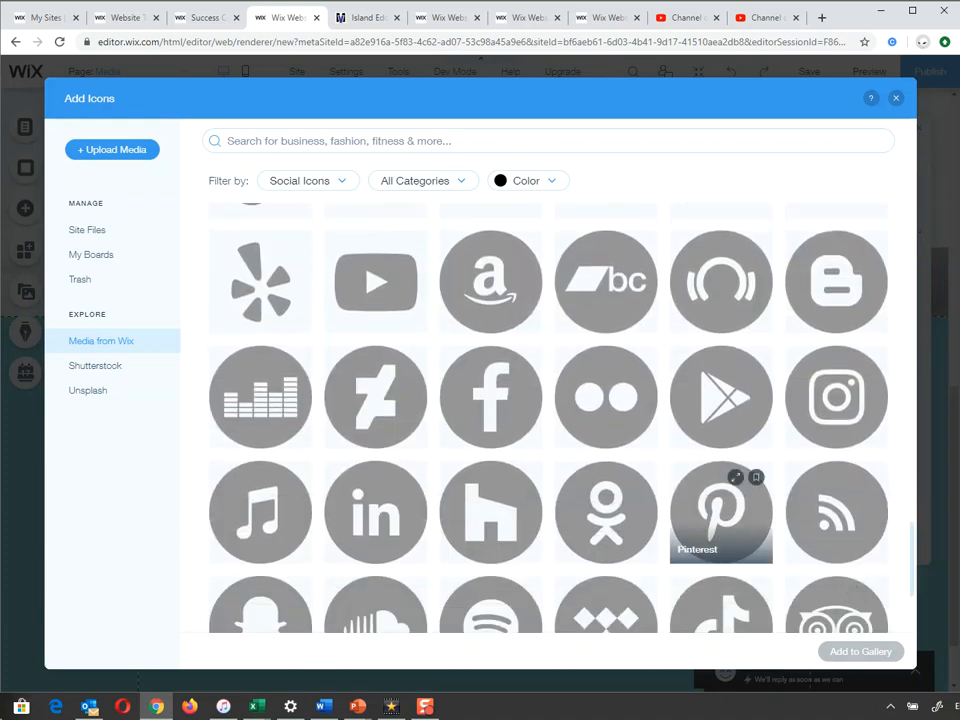
double_click(720, 510)
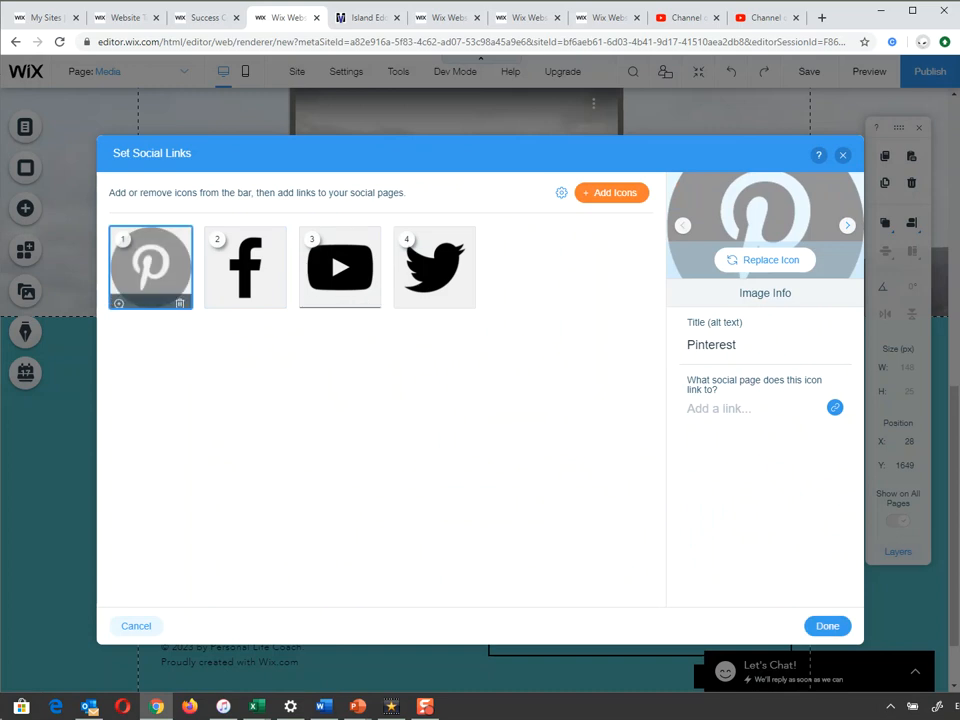
drag(150, 267, 434, 267)
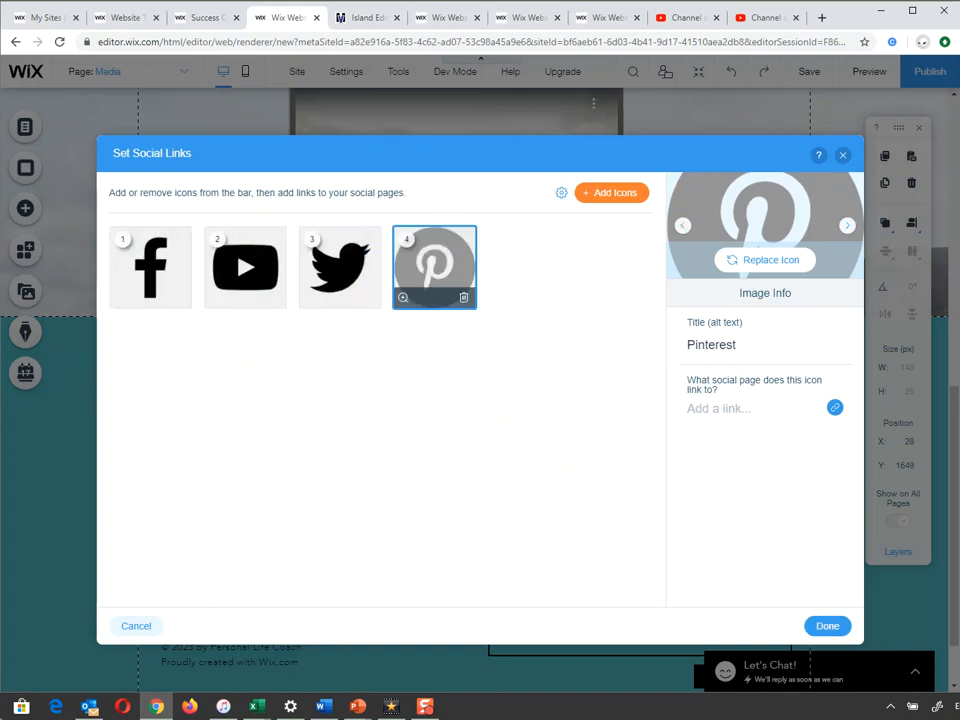
Check the title and link set for each of the Facebook, YouTube, Twitter and Pinterest icons
click(150, 265)
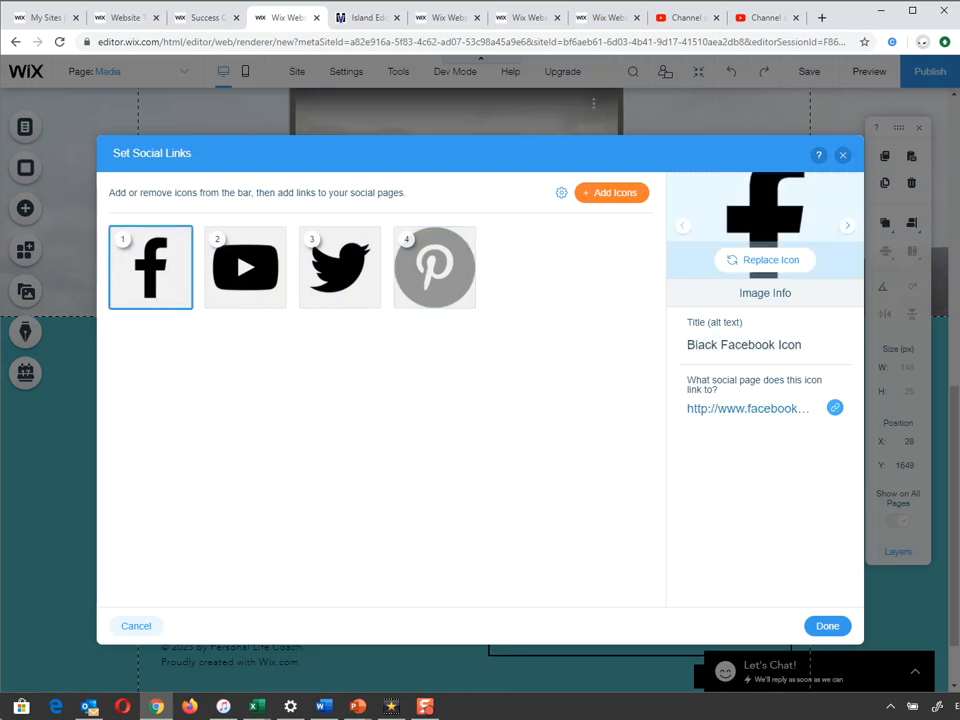
click(245, 265)
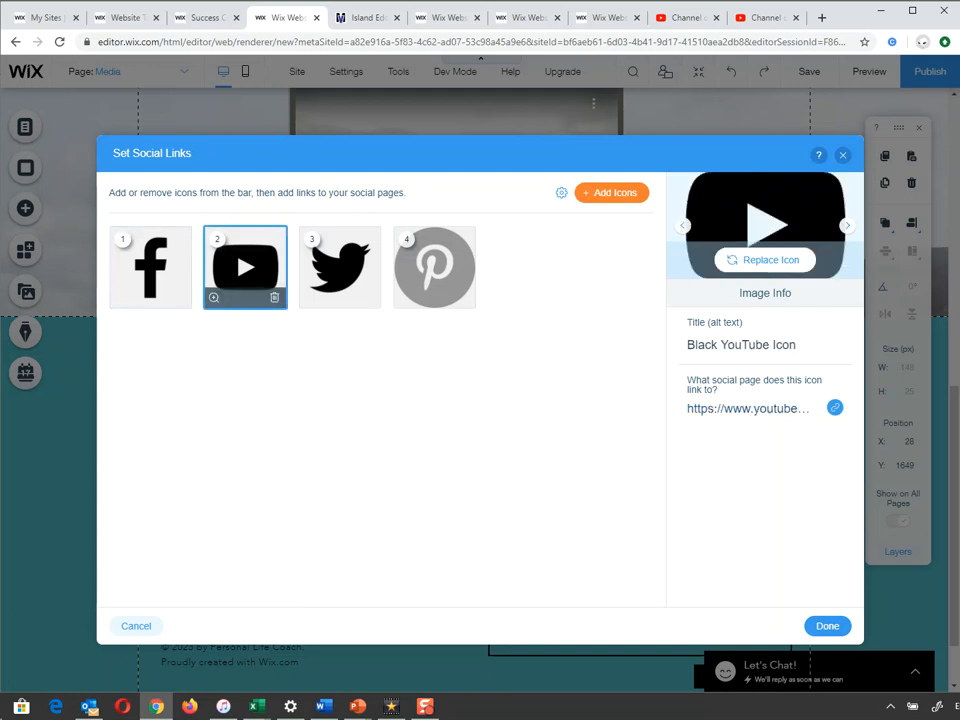
click(339, 266)
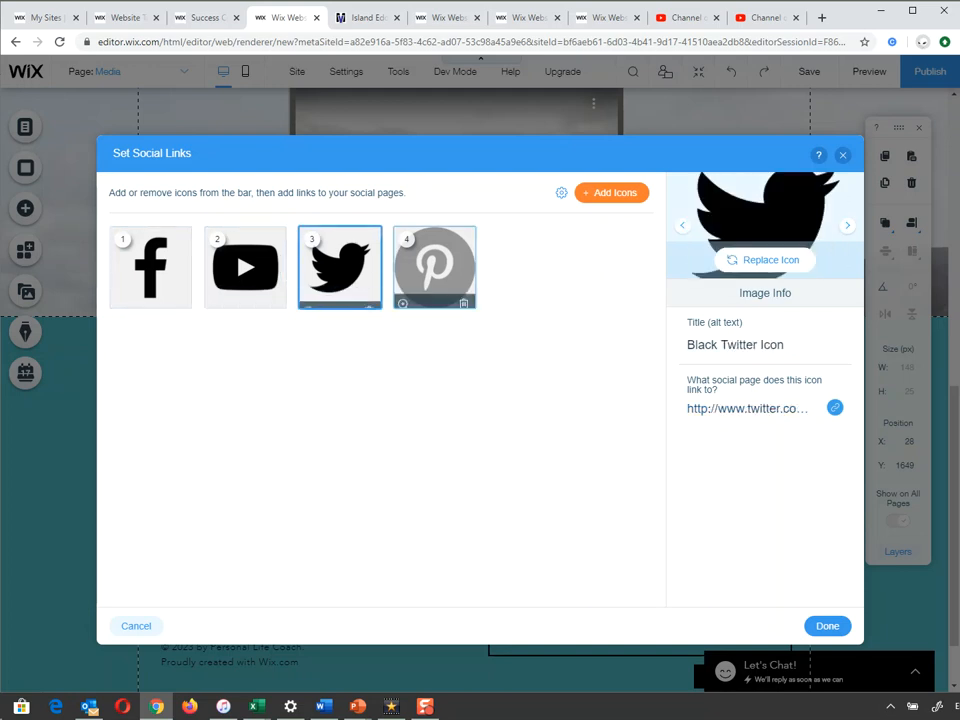
click(434, 266)
Search the Wix social icons for "black pinterest icon" and examine the results for a matching style
click(611, 192)
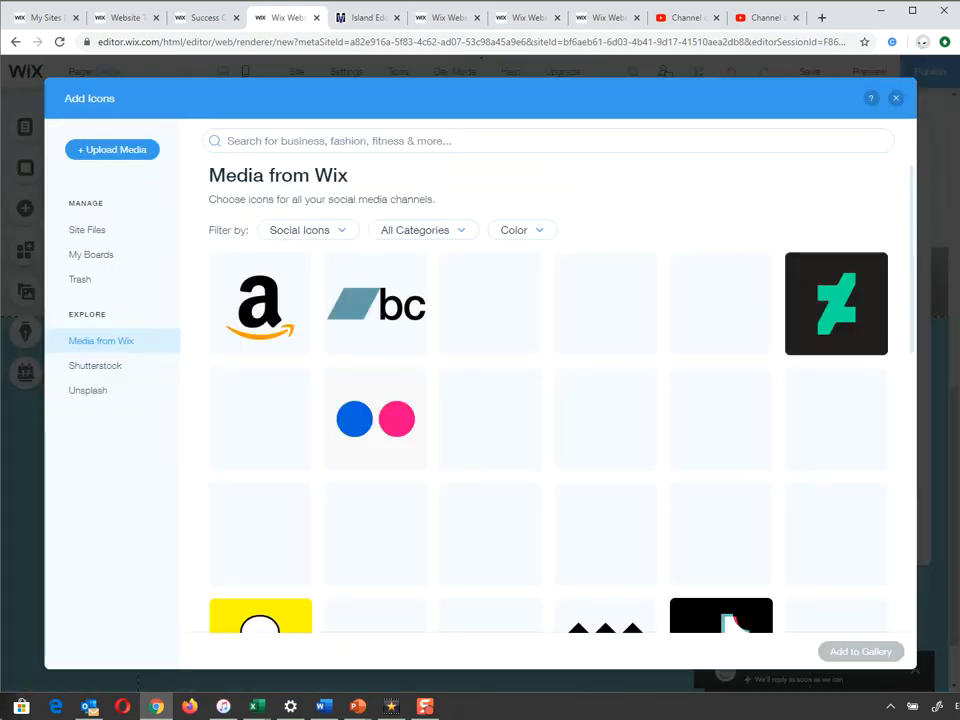
text(black )
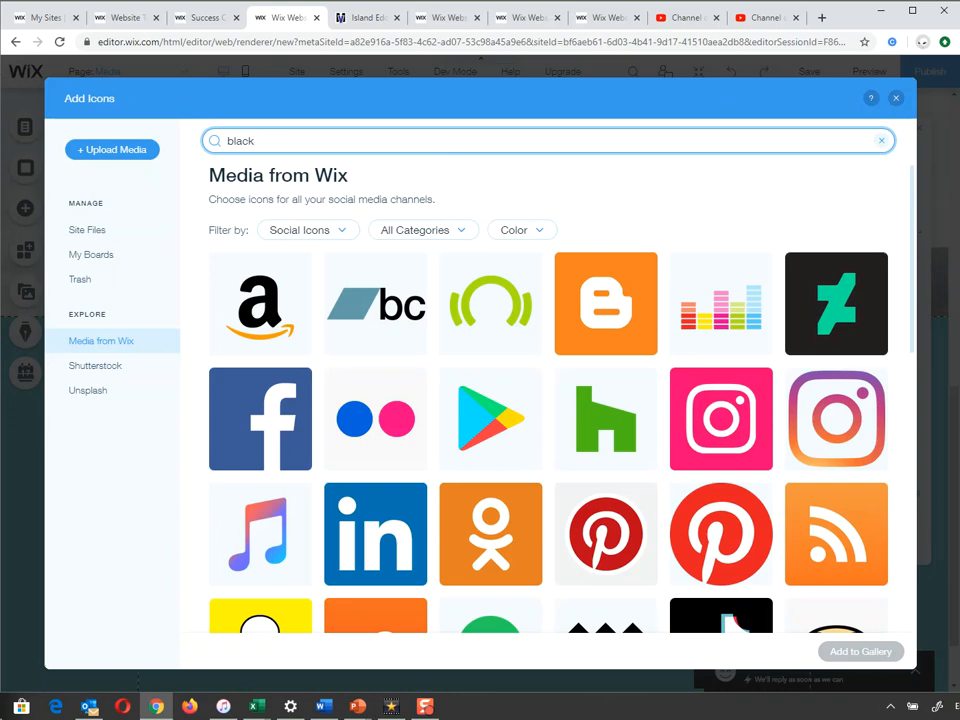
text(pinterest icon)
key(Return)
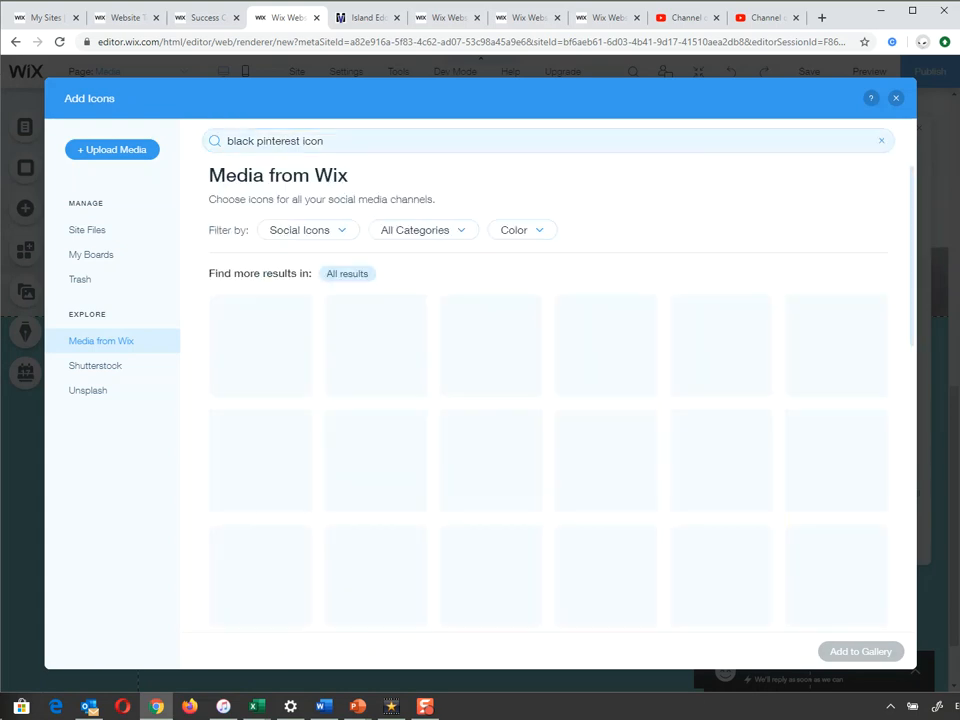
scroll(490, 300, down, 2)
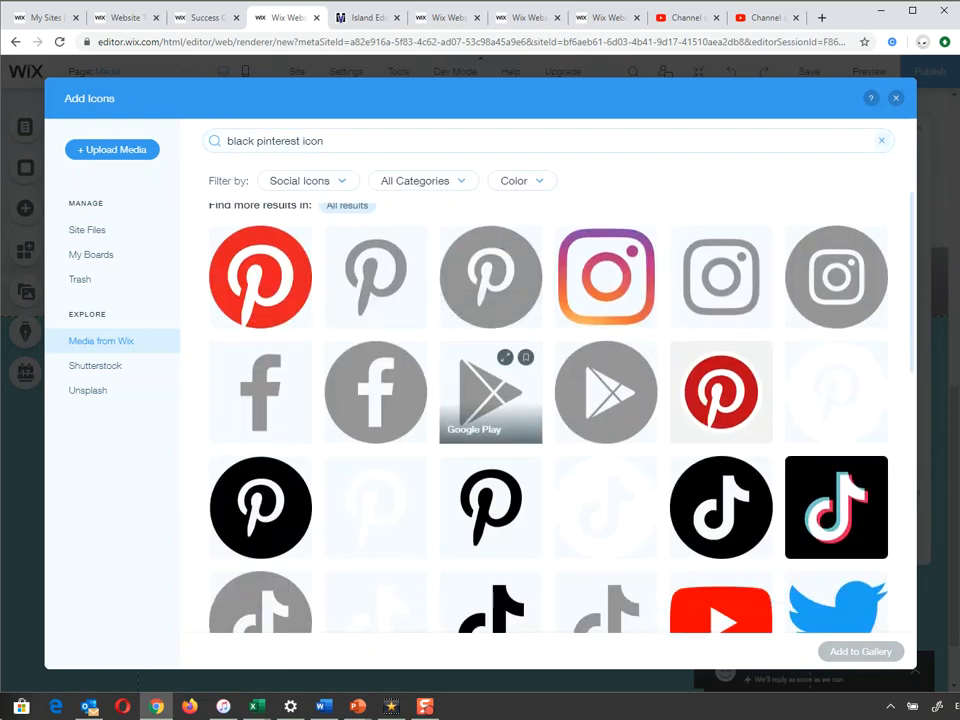
scroll(490, 265, down, 3)
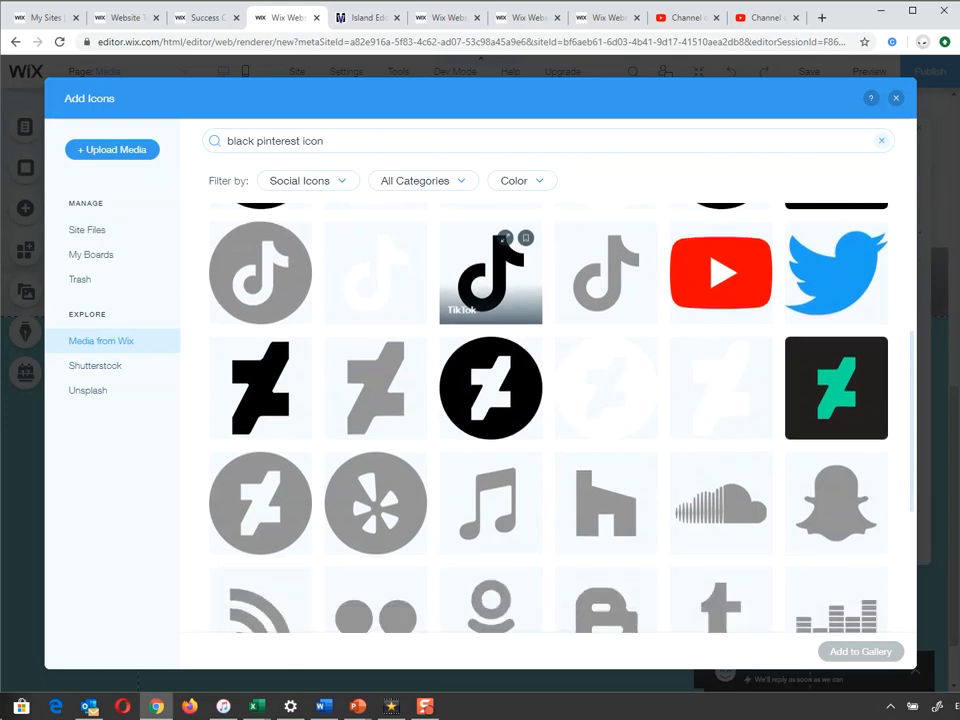
scroll(490, 400, down, 2)
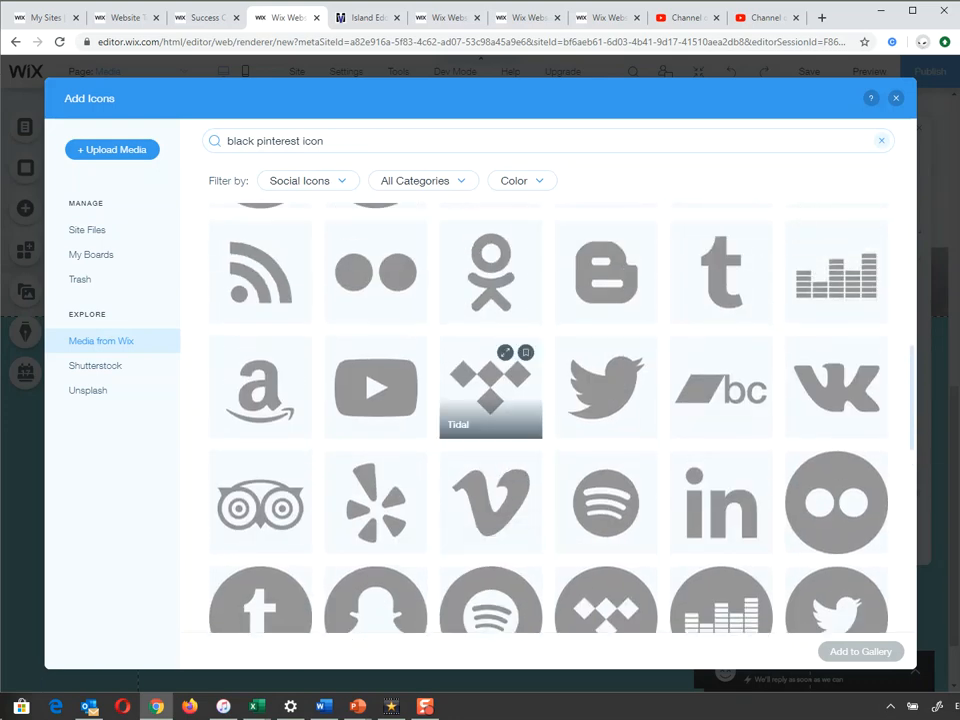
scroll(490, 400, down, 4)
scroll(490, 400, down, 3)
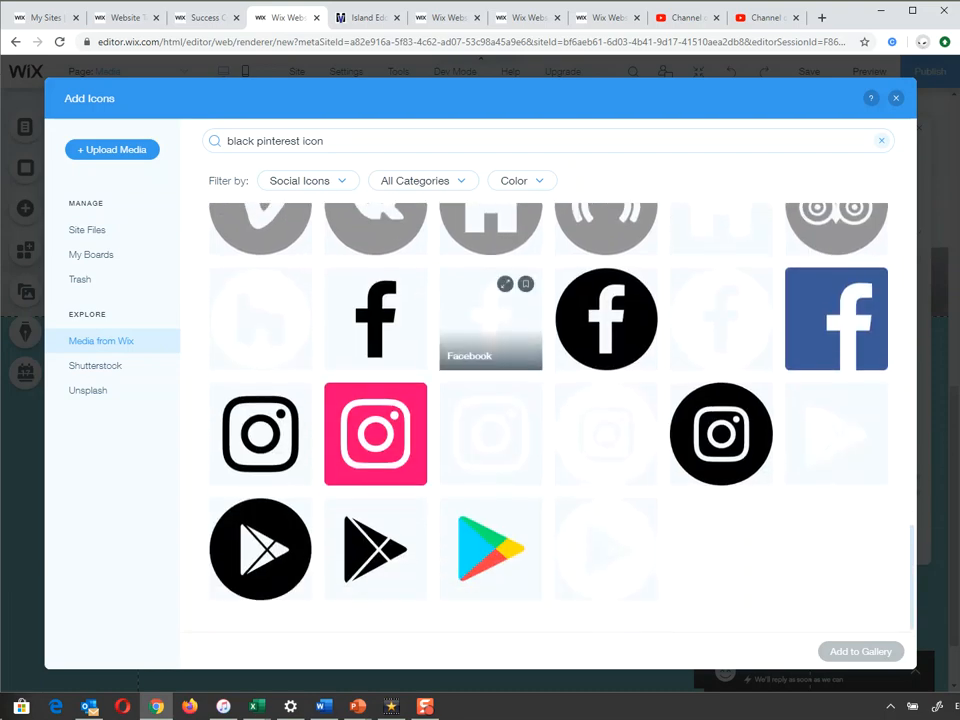
scroll(490, 400, up, 15)
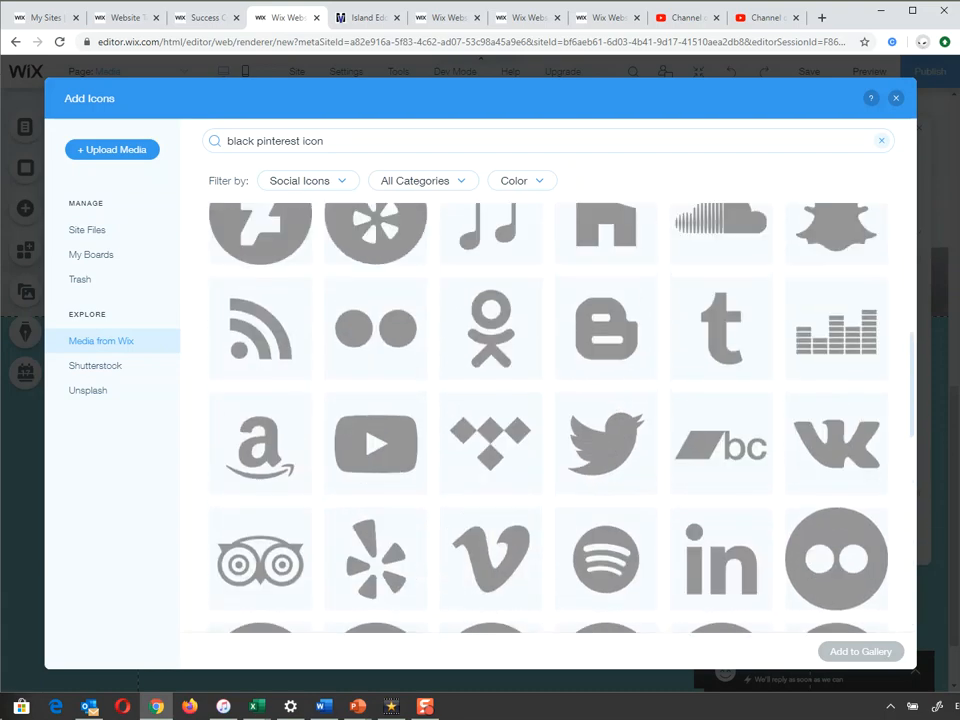
scroll(490, 390, up, 2)
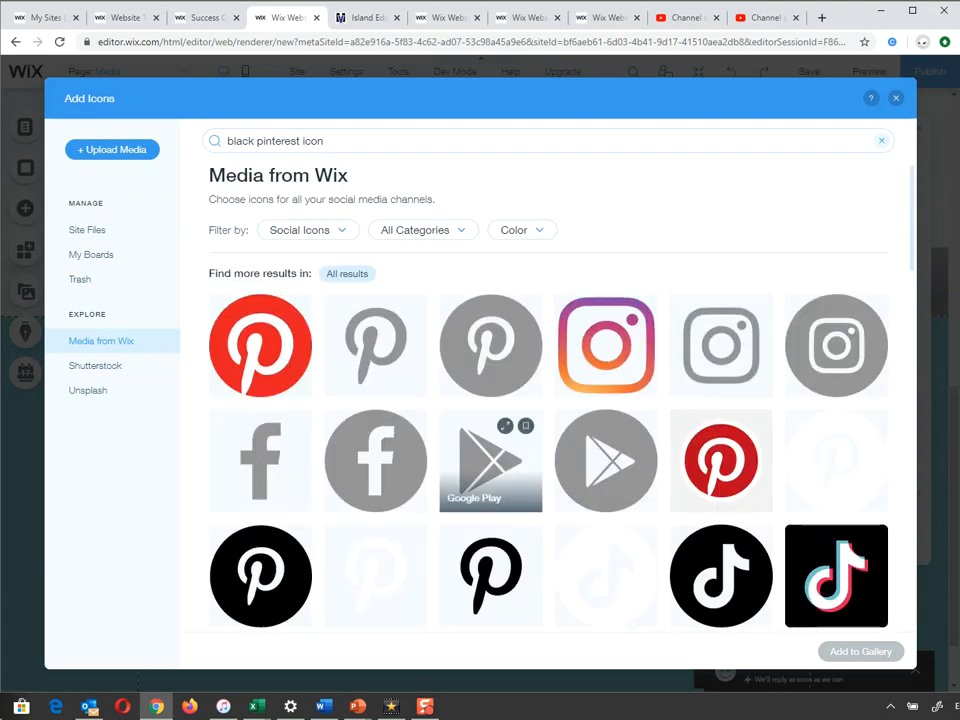
Try the plain grey Pinterest icon without a circle in the social bar, and delete it again
scroll(490, 300, down, 1)
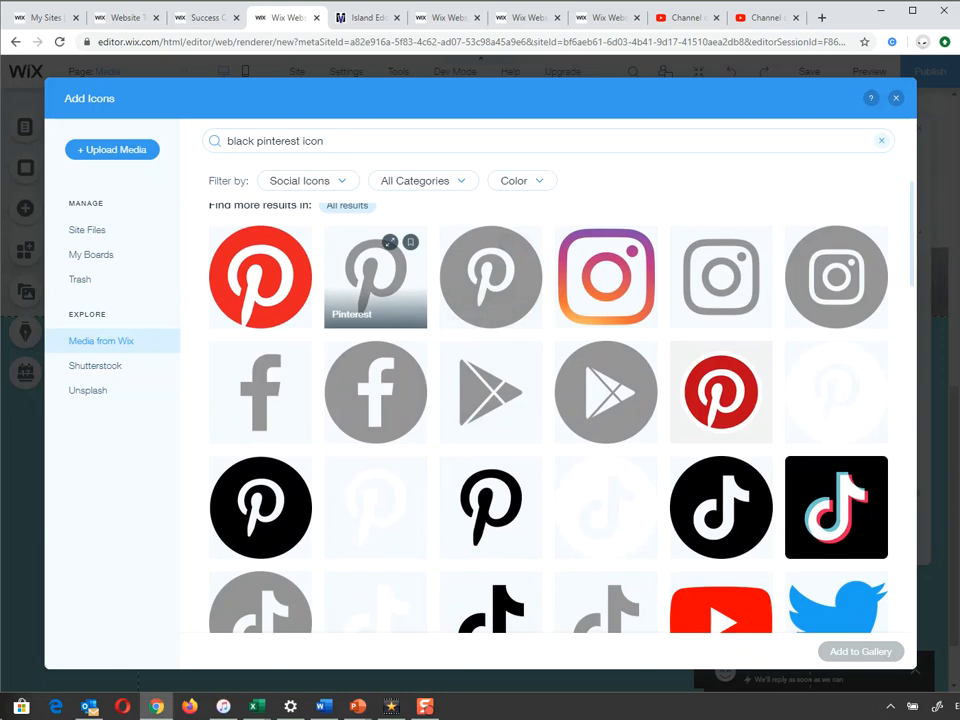
click(375, 275)
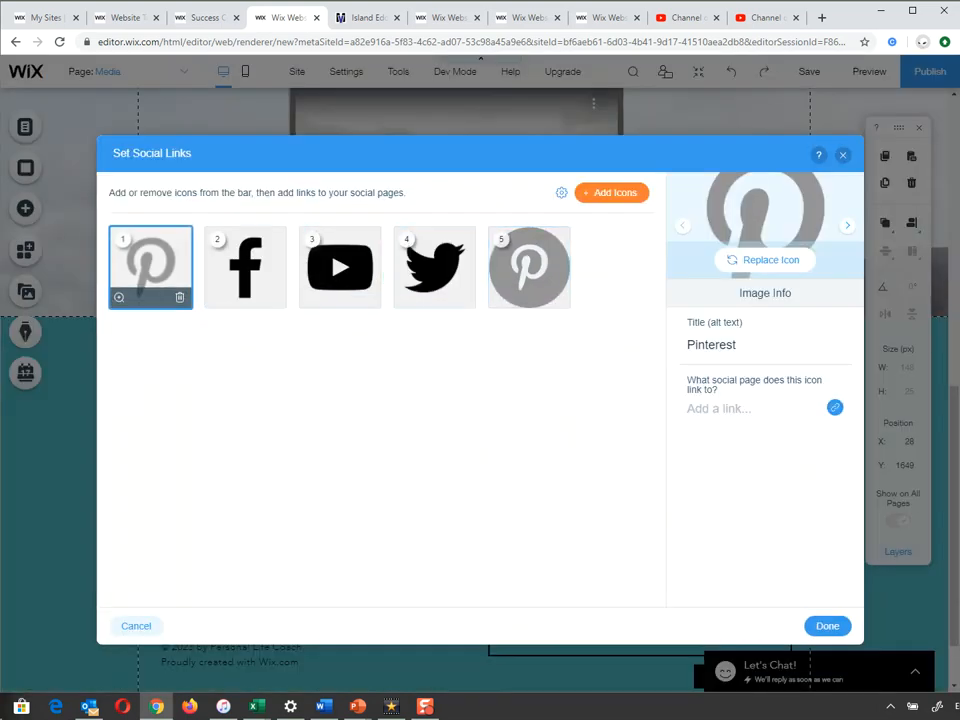
click(180, 297)
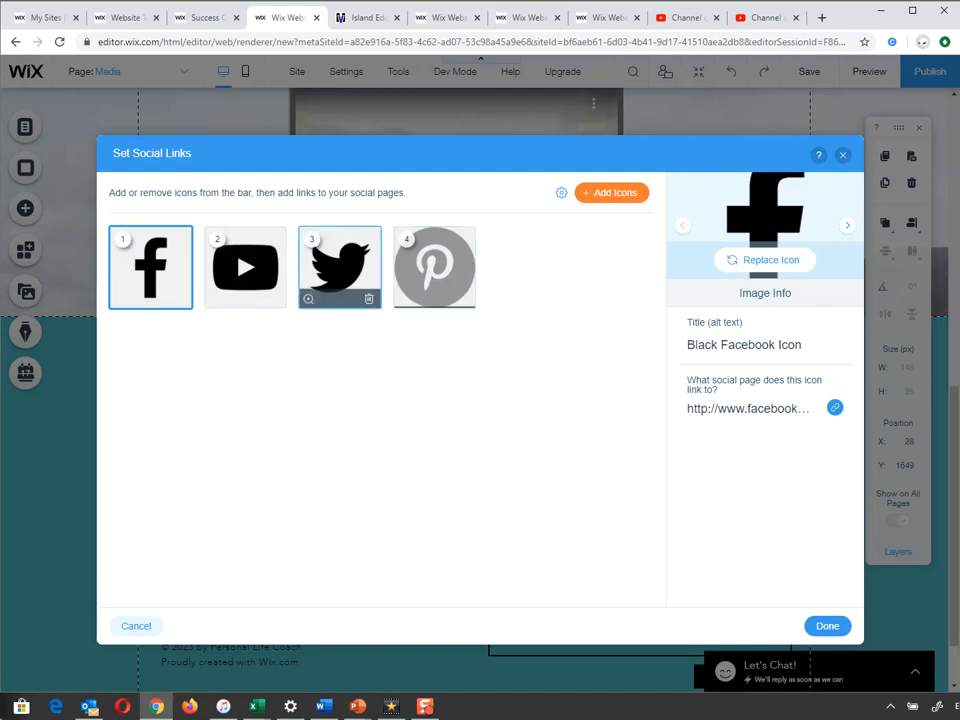
Review the social bar icons' links once more in order and select the circular Pinterest icon
click(245, 262)
click(150, 262)
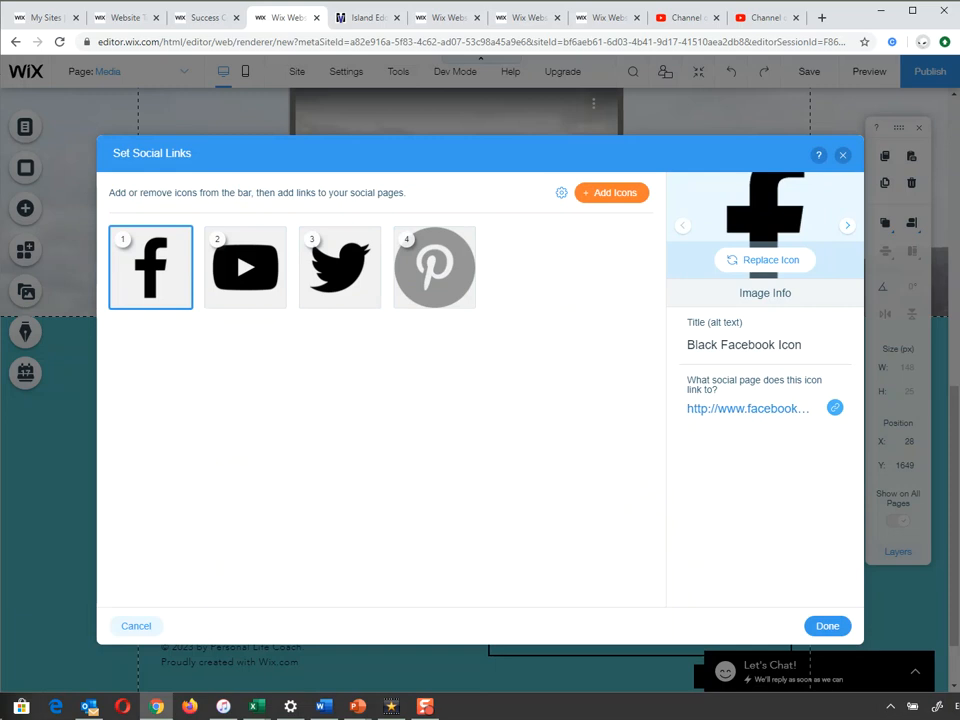
click(245, 266)
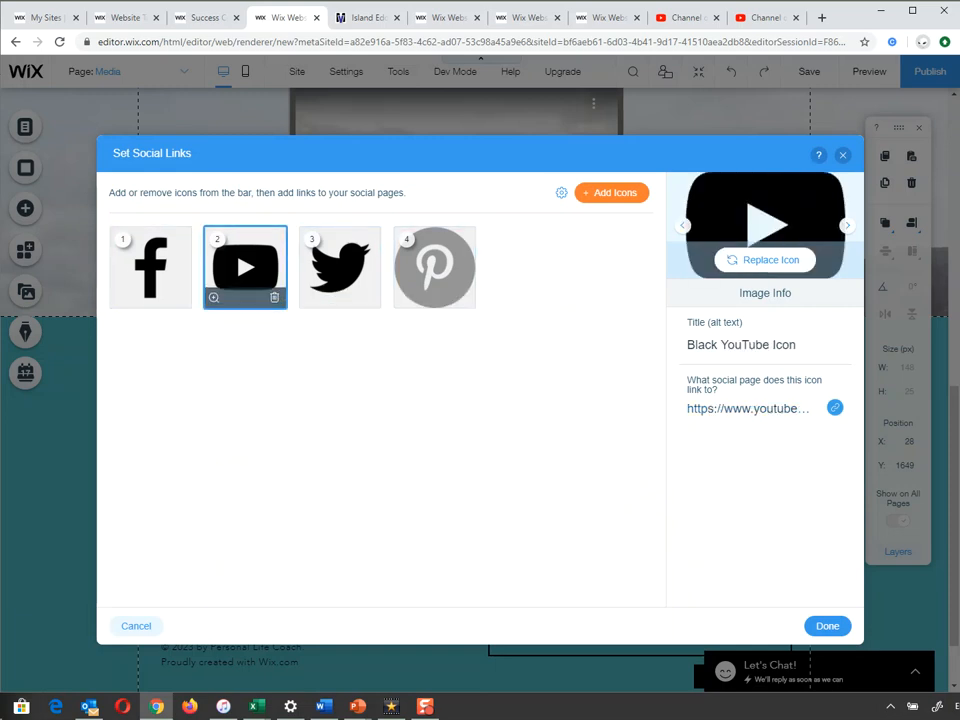
click(340, 266)
click(434, 266)
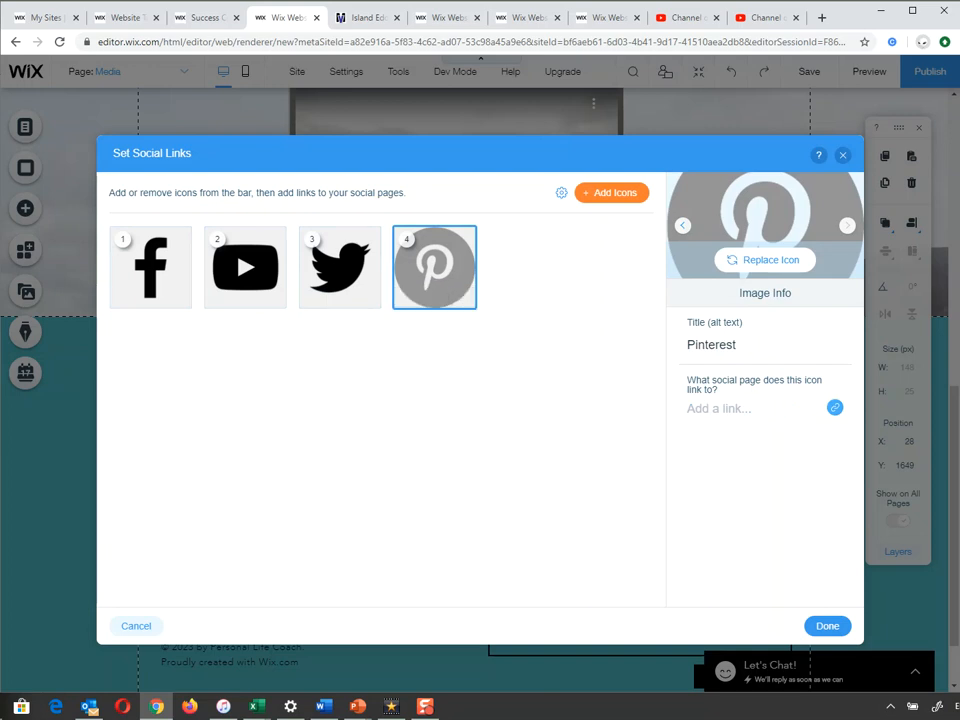
click(150, 266)
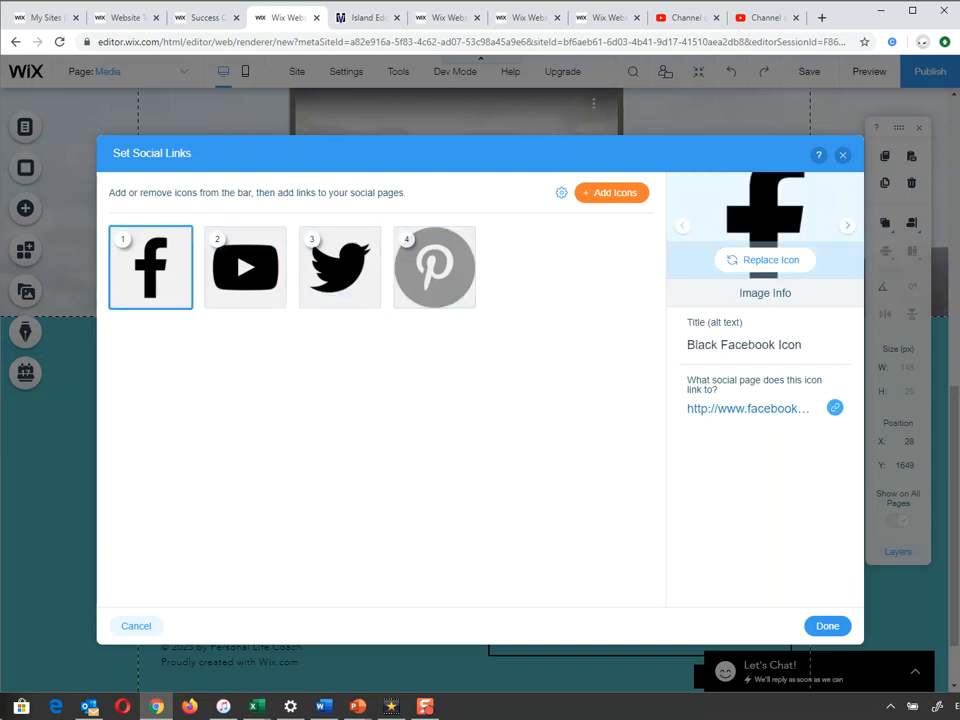
click(748, 408)
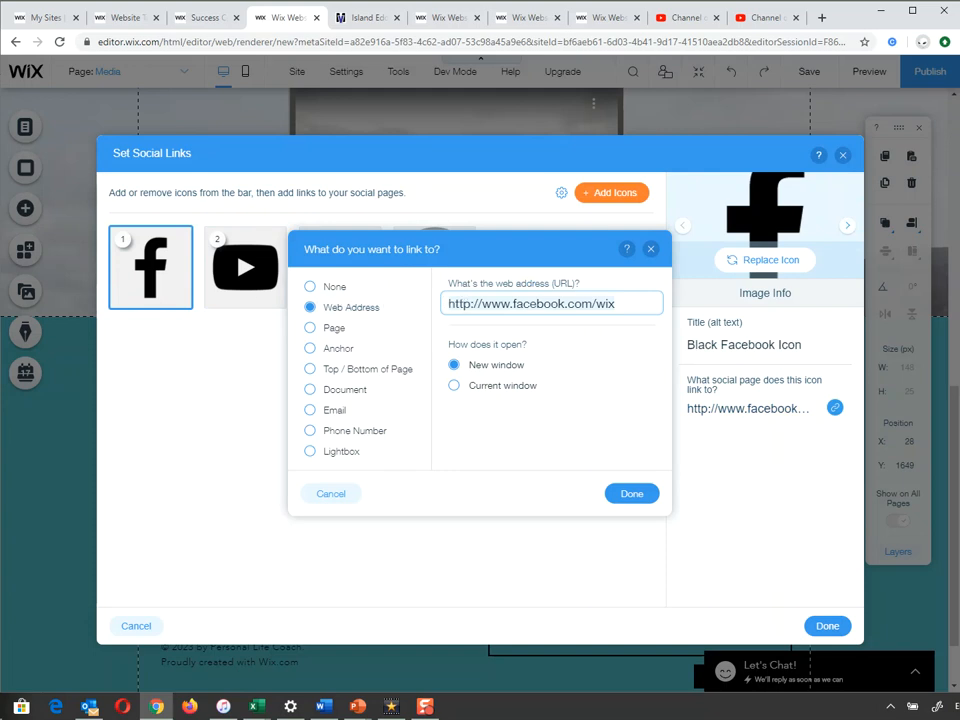
key(BackSpace)
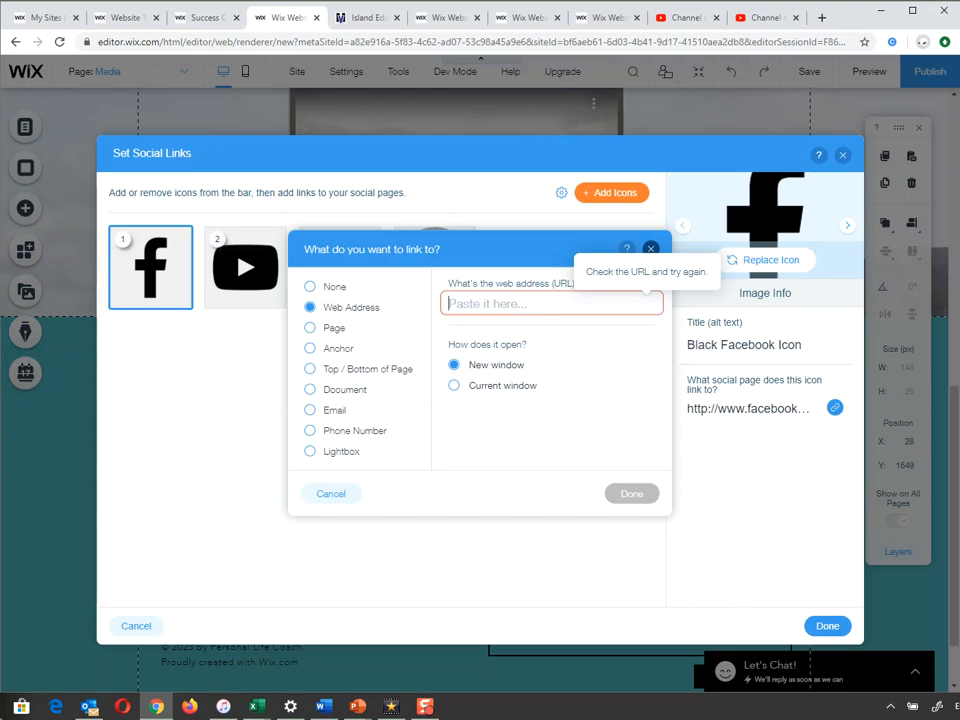
Copy the web address of the channel's videos page in YouTube Studio and return to the Wix editor
click(678, 17)
click(354, 42)
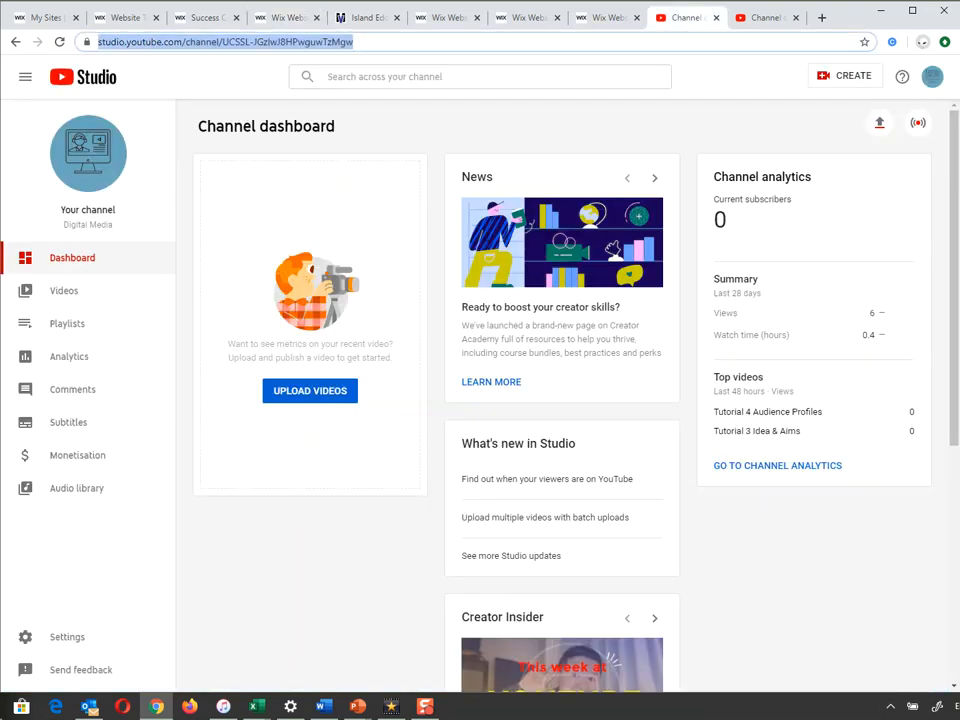
click(879, 122)
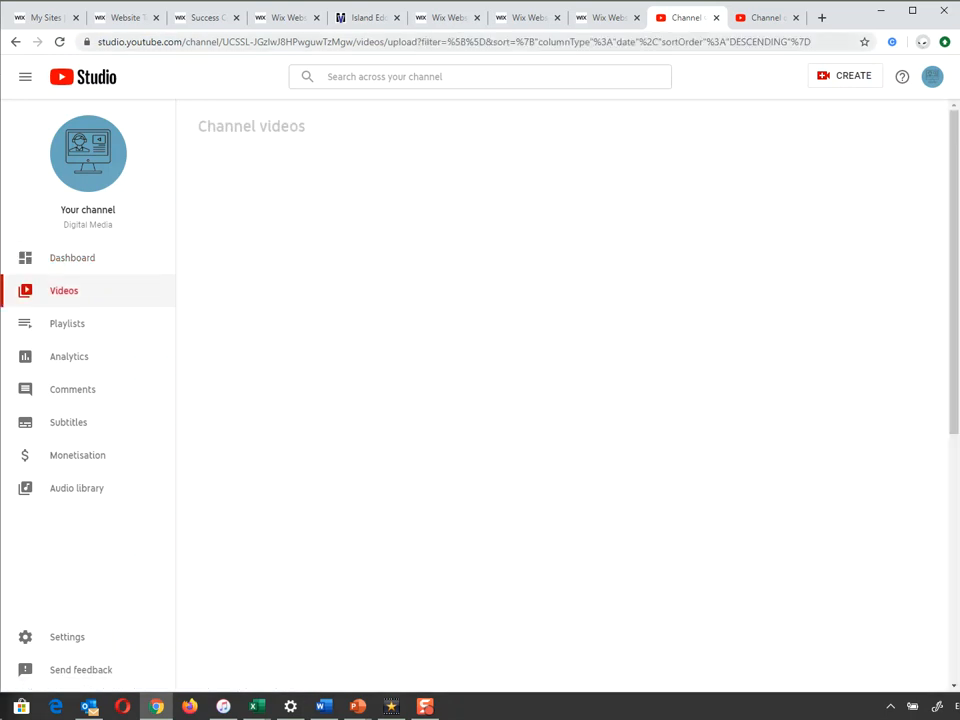
click(454, 42)
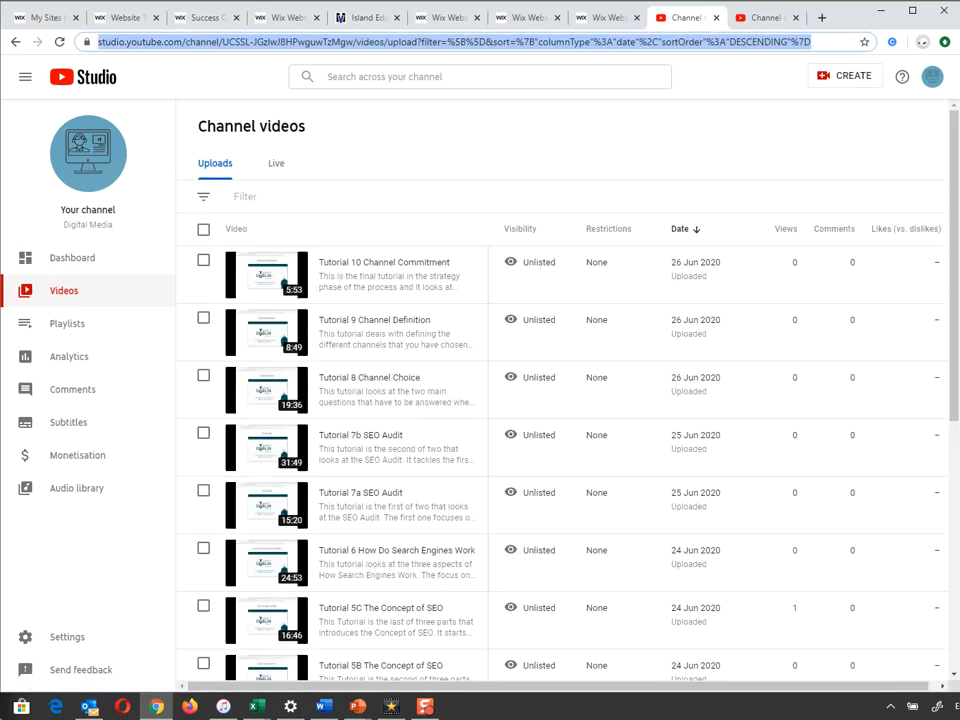
key(alt+Tab)
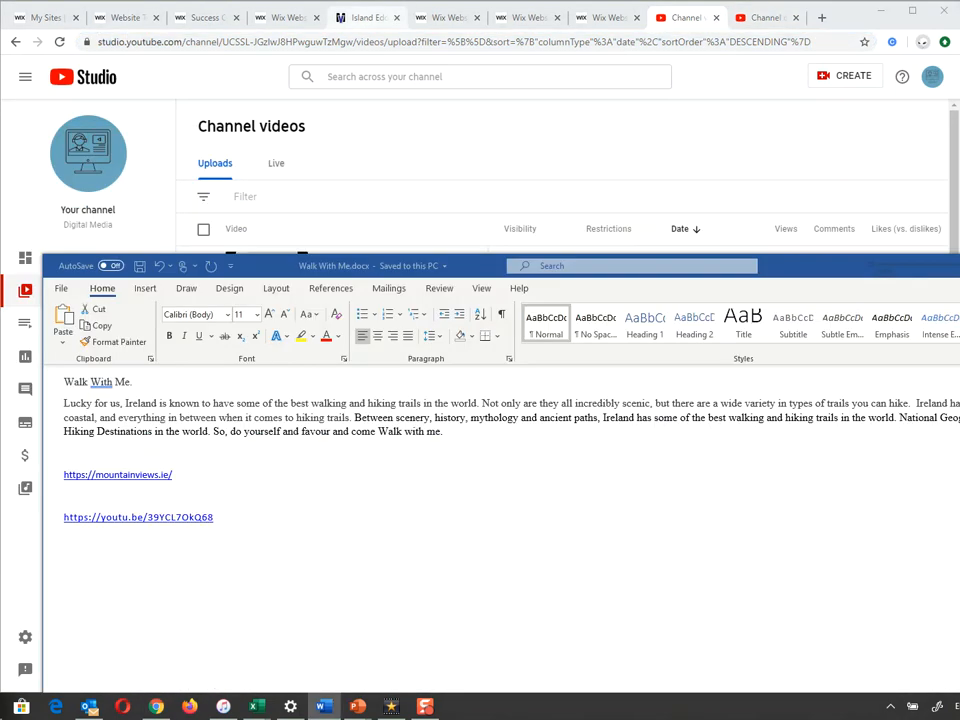
click(362, 17)
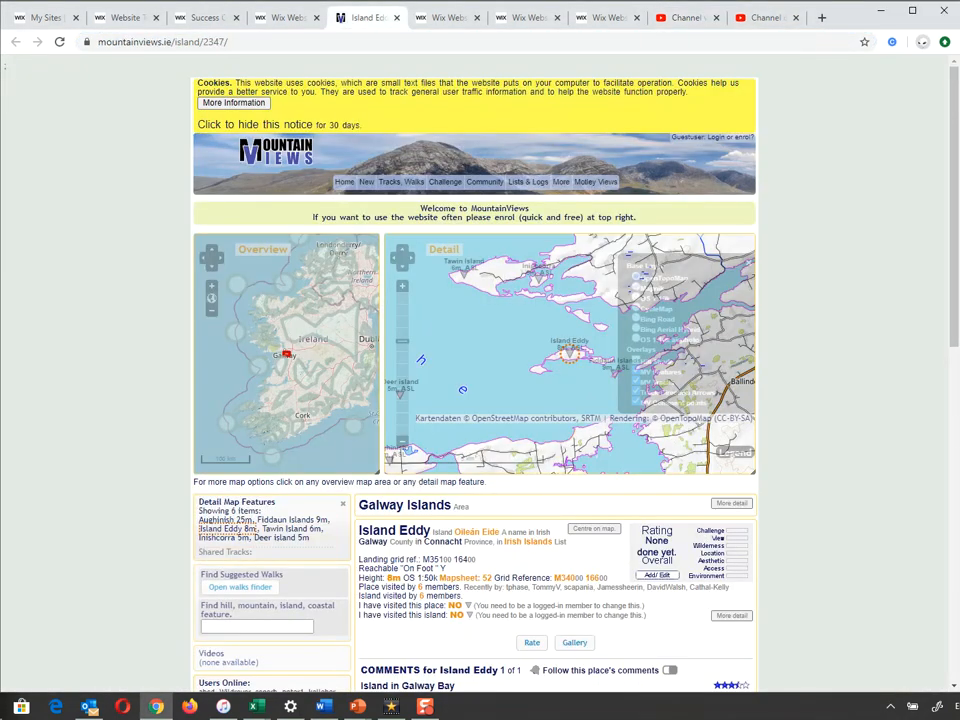
click(285, 17)
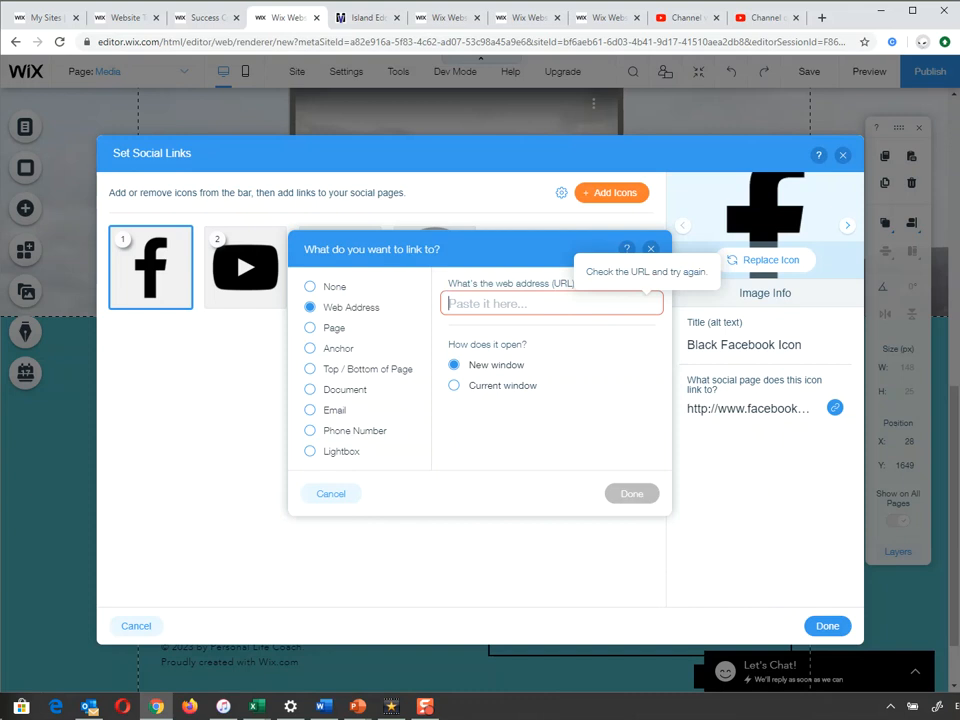
Replace the YouTube icon's link with the copied studio.youtube.com channel address and apply the social links, leaving the Facebook link dialog without changes
click(650, 249)
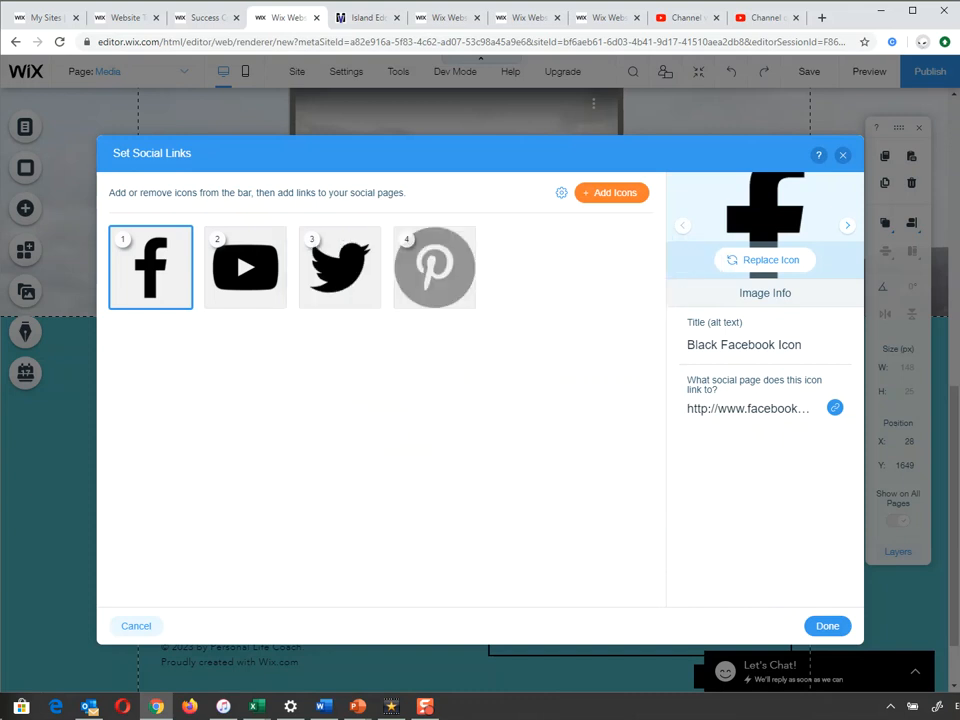
click(245, 267)
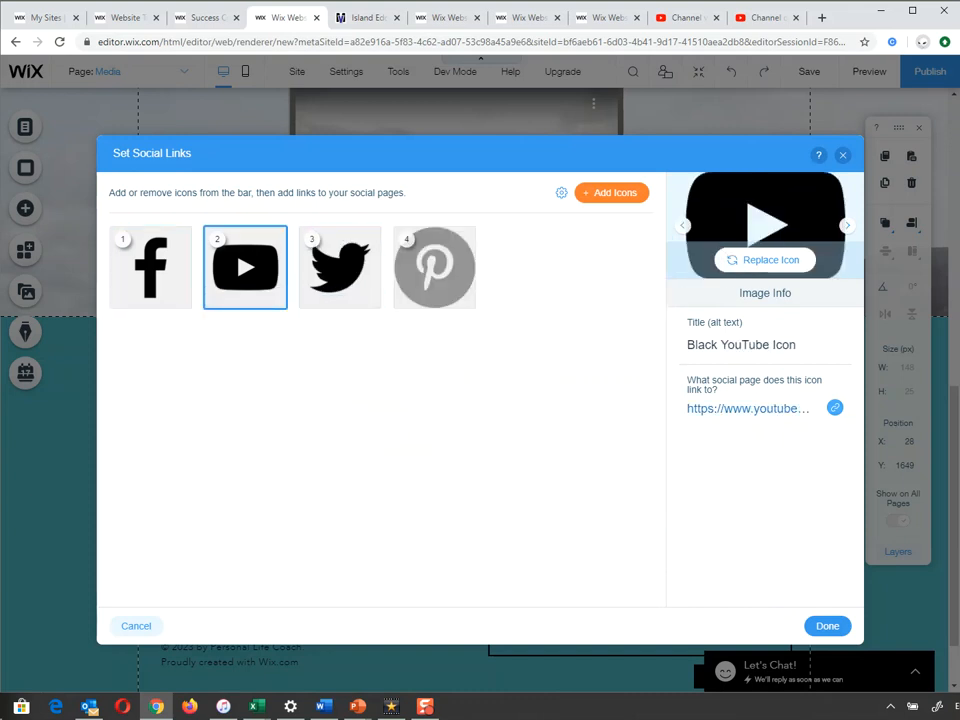
click(748, 408)
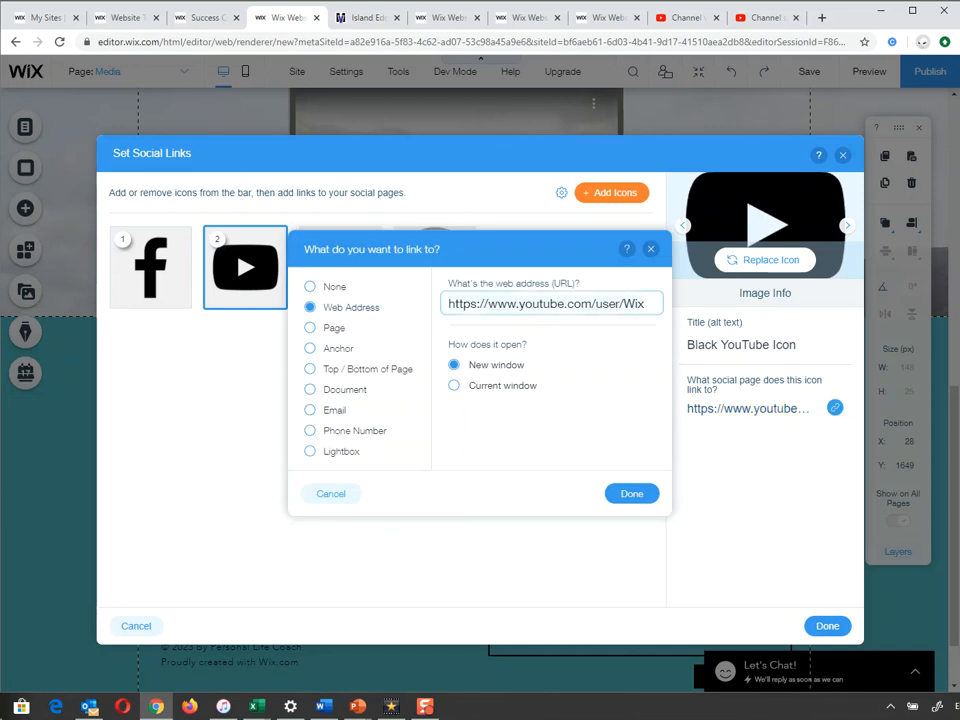
key(ctrl+a)
key(BackSpace)
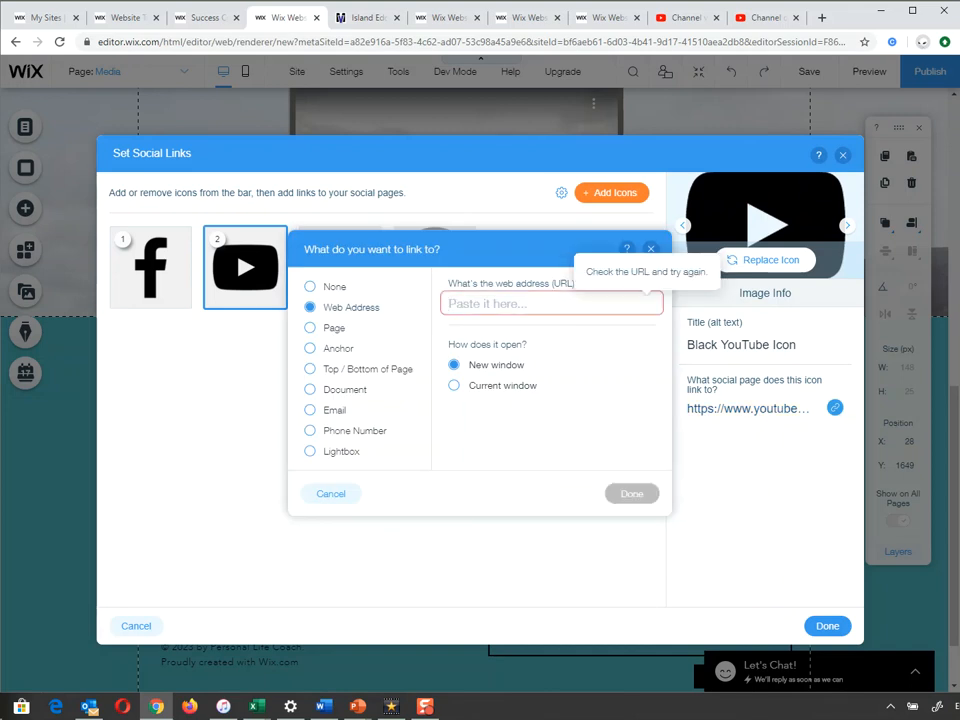
key(ctrl+v)
click(631, 493)
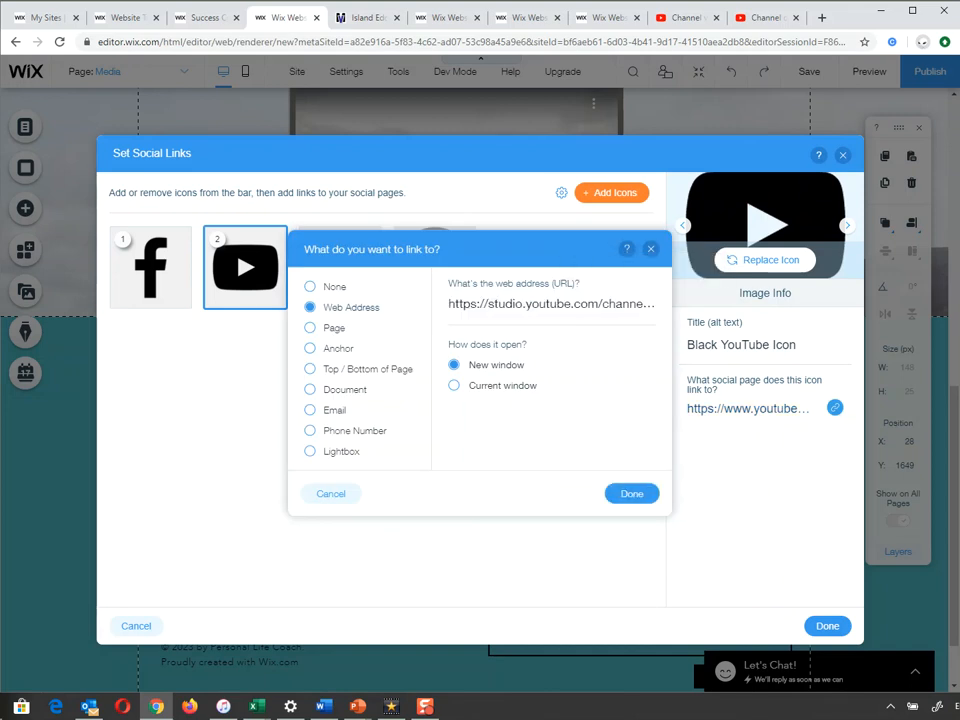
click(827, 626)
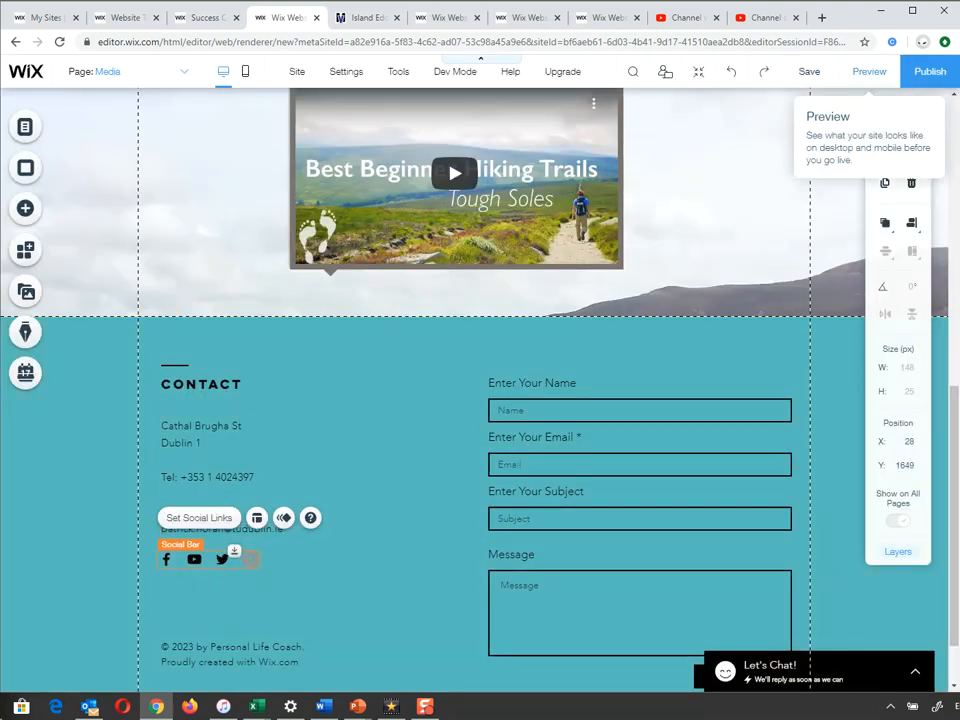
Preview the site, test the footer's YouTube icon link, look through the opened channel videos page and return to the editor
click(869, 71)
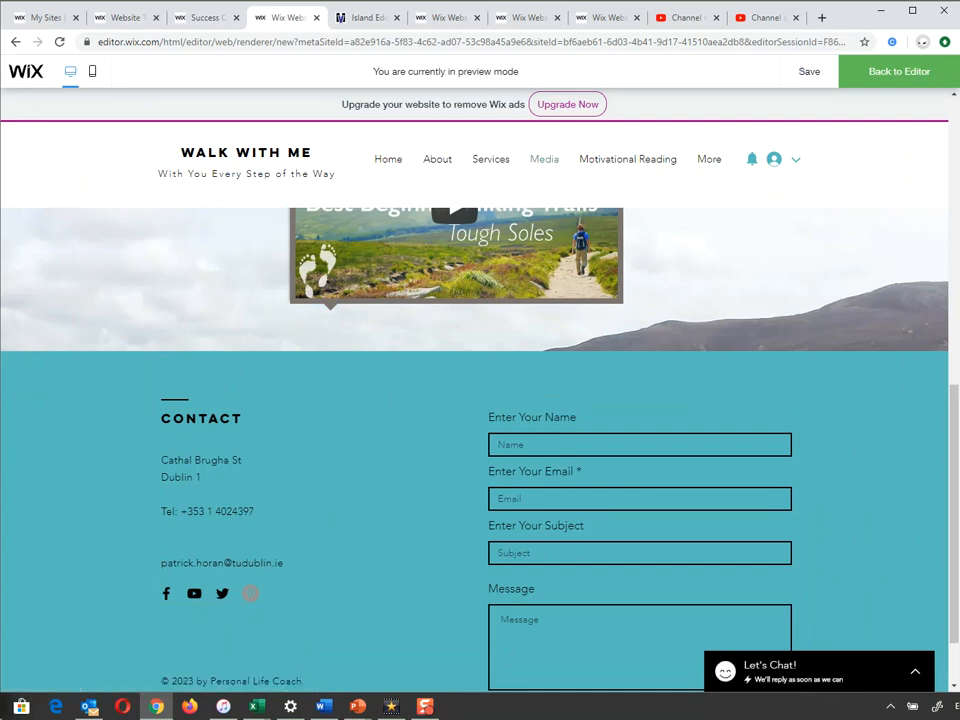
click(194, 593)
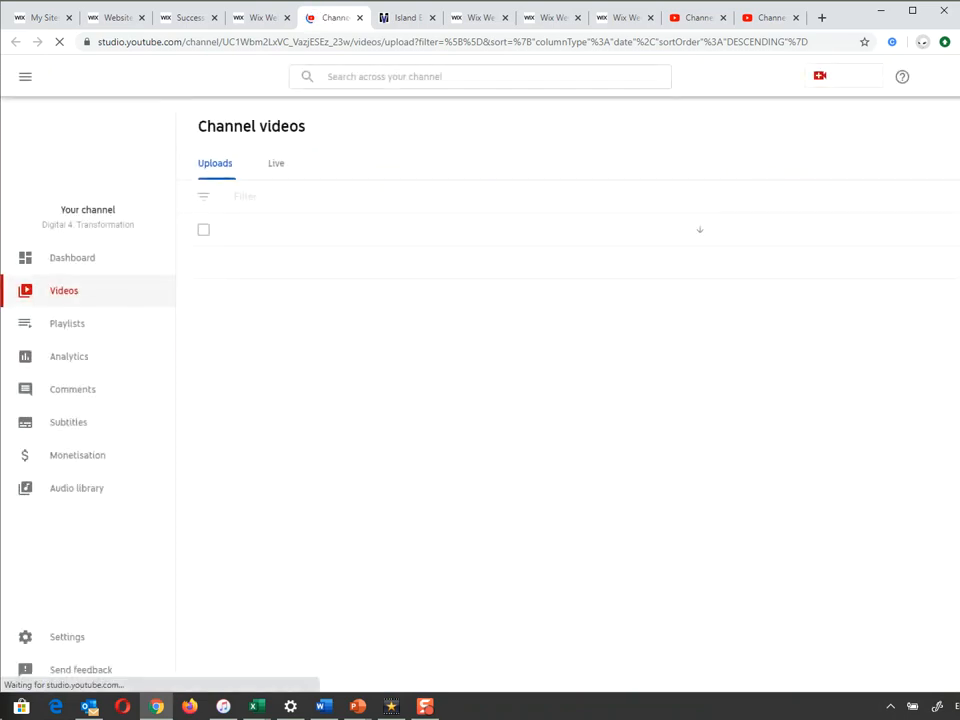
scroll(560, 400, down, 5)
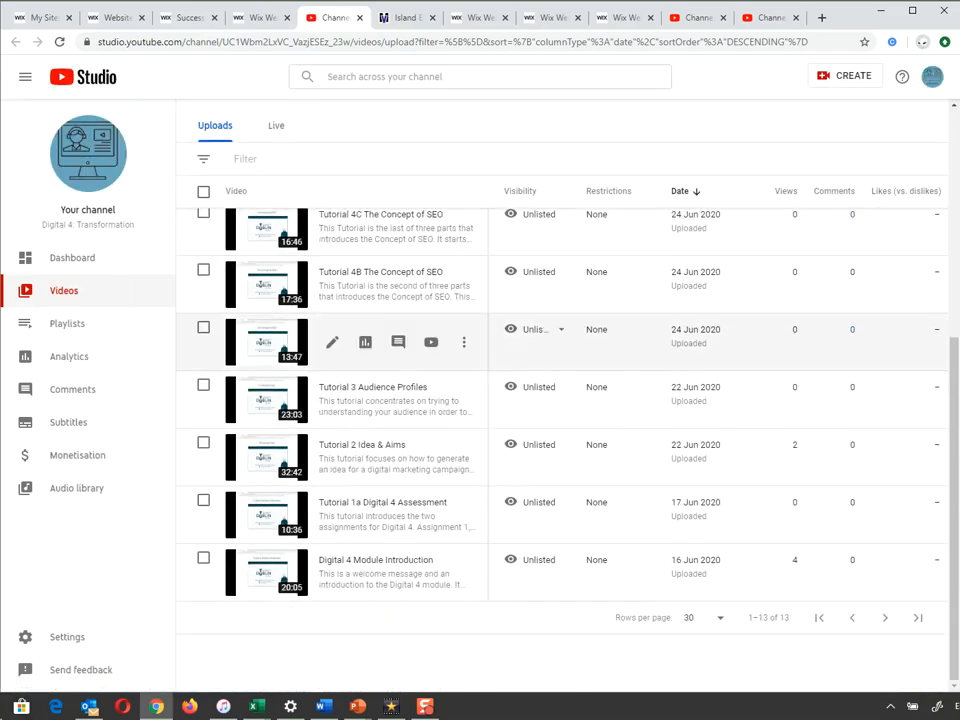
scroll(560, 400, up, 5)
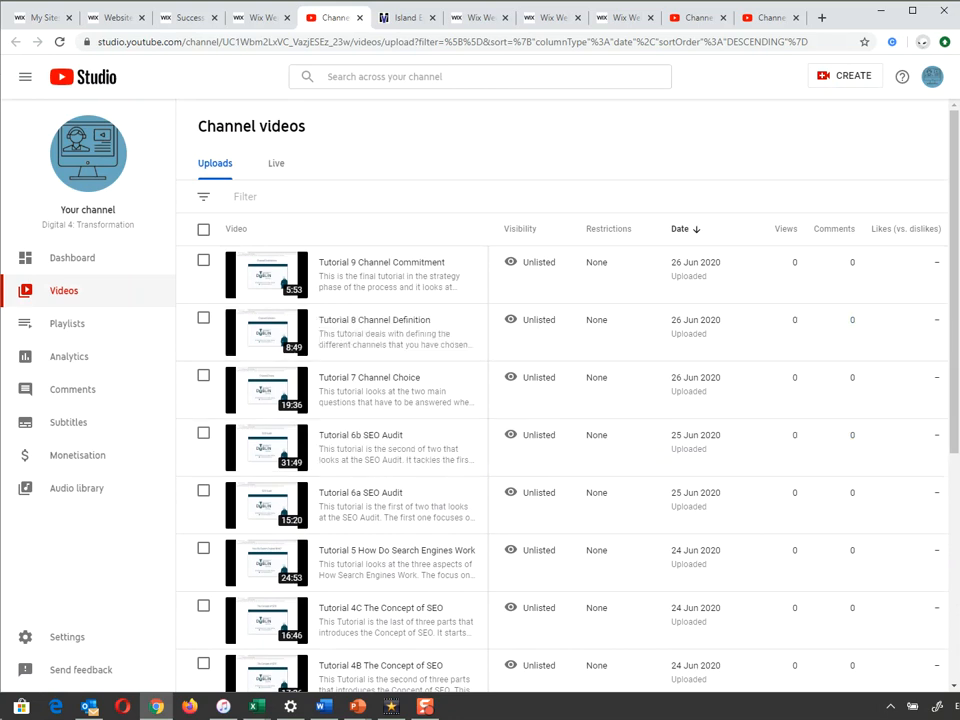
click(260, 17)
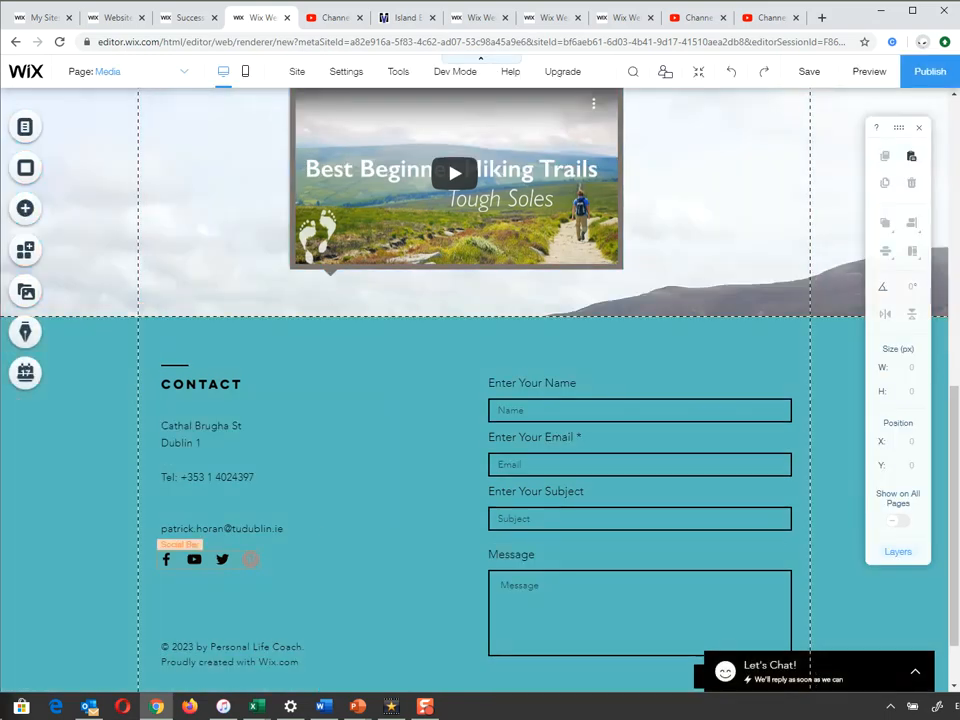
Examine the menu, video and music elements available to add, and the form templates for contact, donation, feedback, payment and price quotes
click(208, 559)
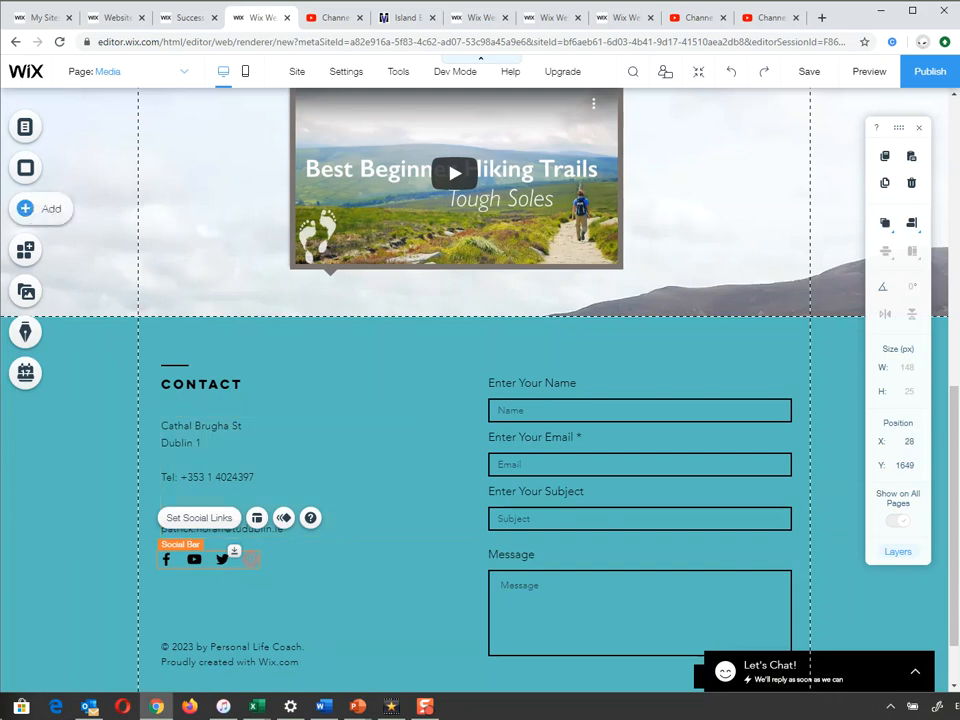
click(27, 208)
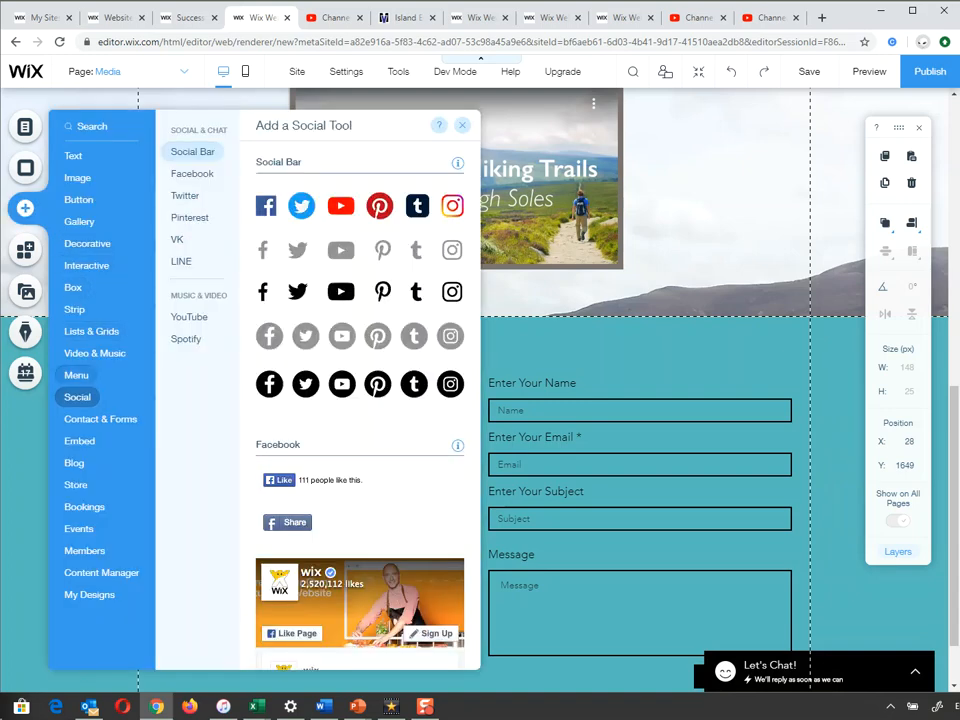
click(76, 375)
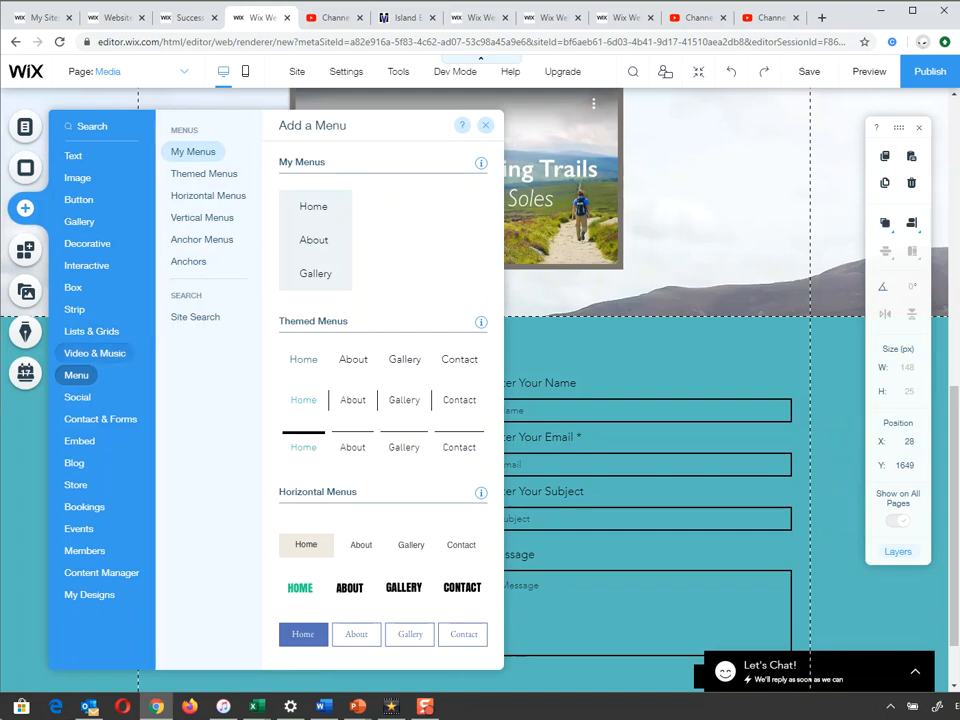
click(95, 353)
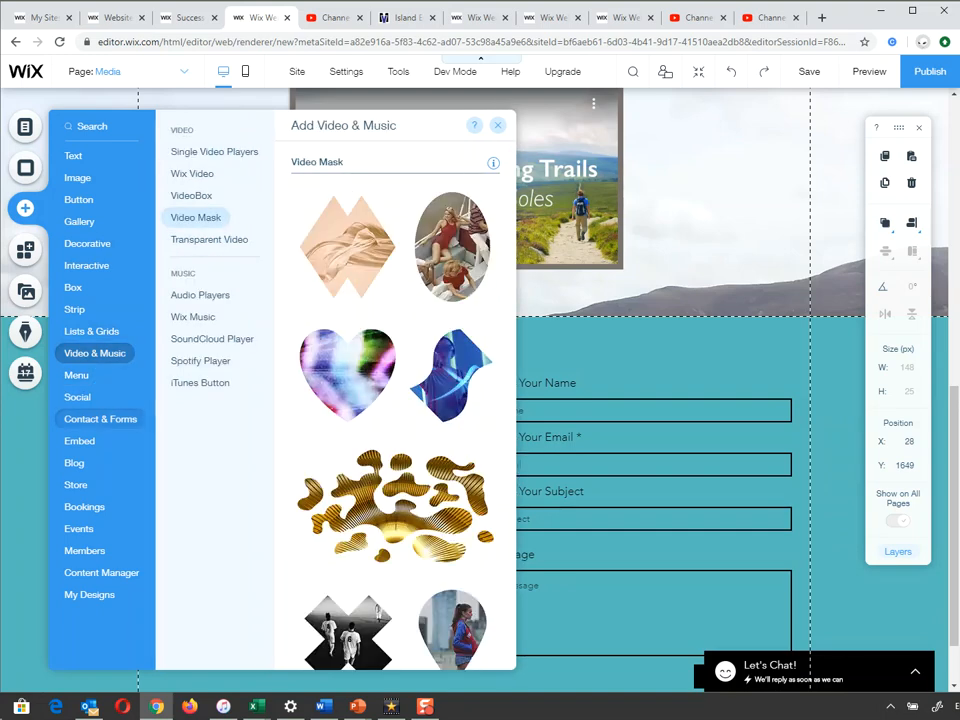
click(100, 419)
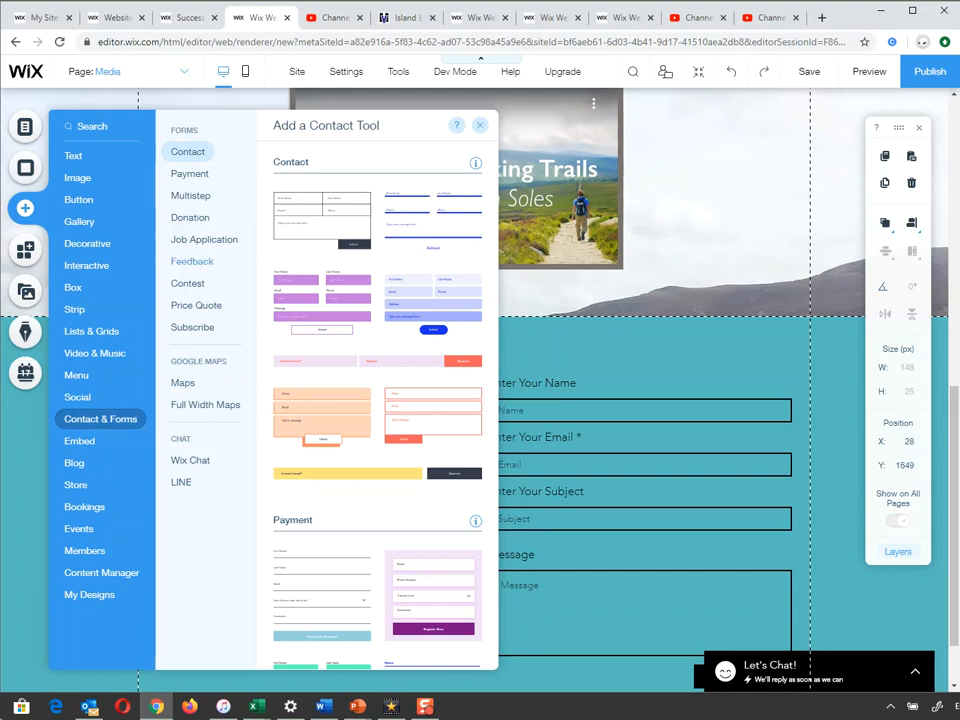
click(192, 261)
click(190, 217)
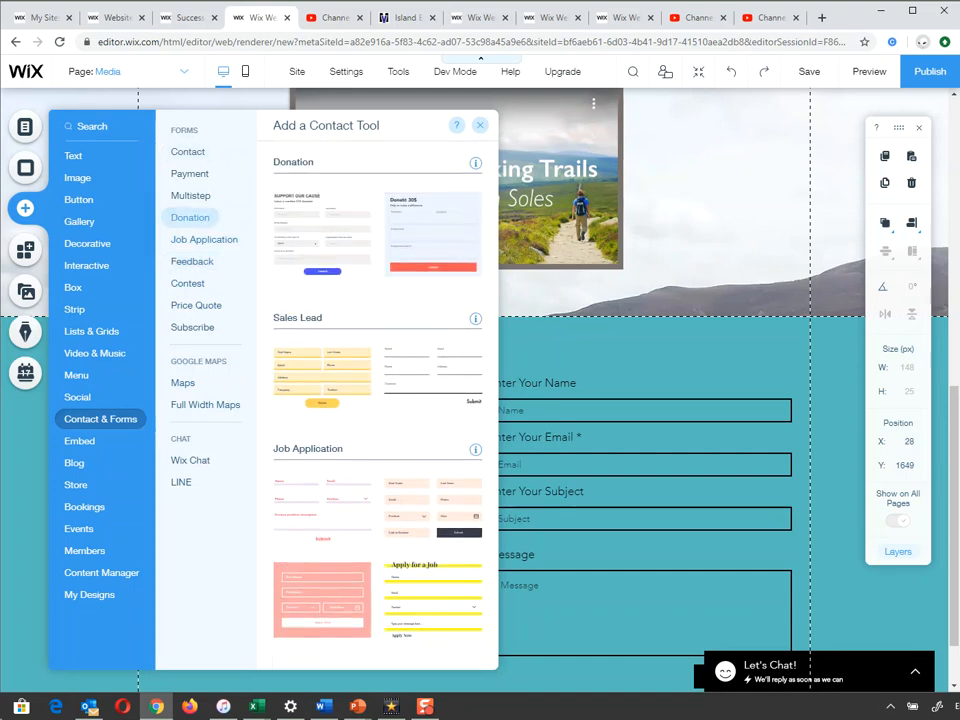
click(192, 261)
click(189, 173)
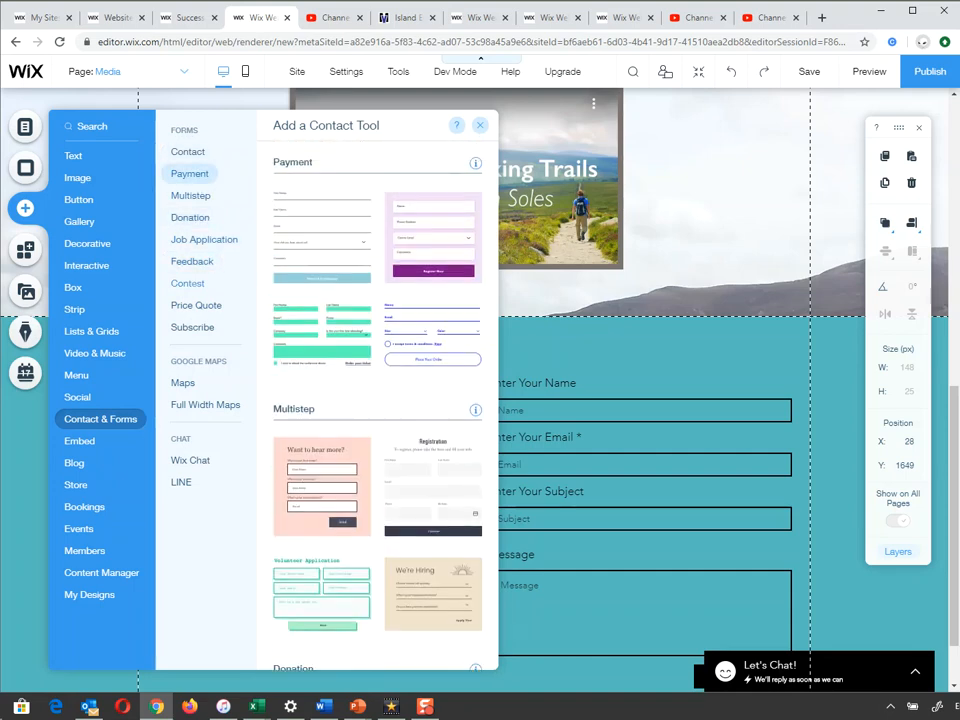
click(196, 305)
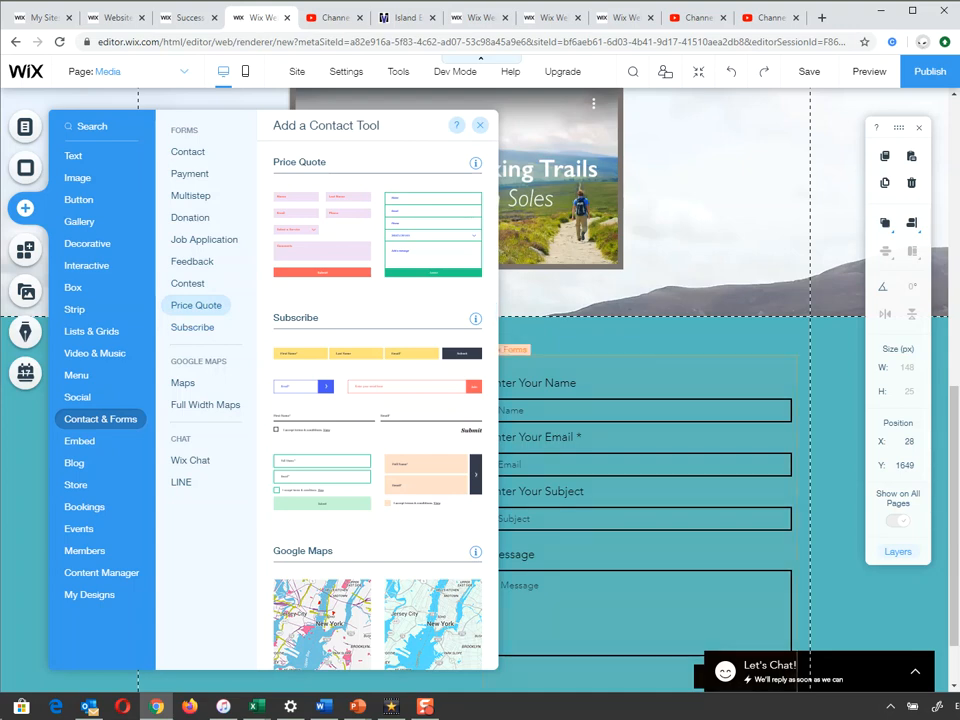
Select the whole contact form in the footer and review its Wix Forms settings, email notifications and submit message options
click(640, 400)
click(640, 400)
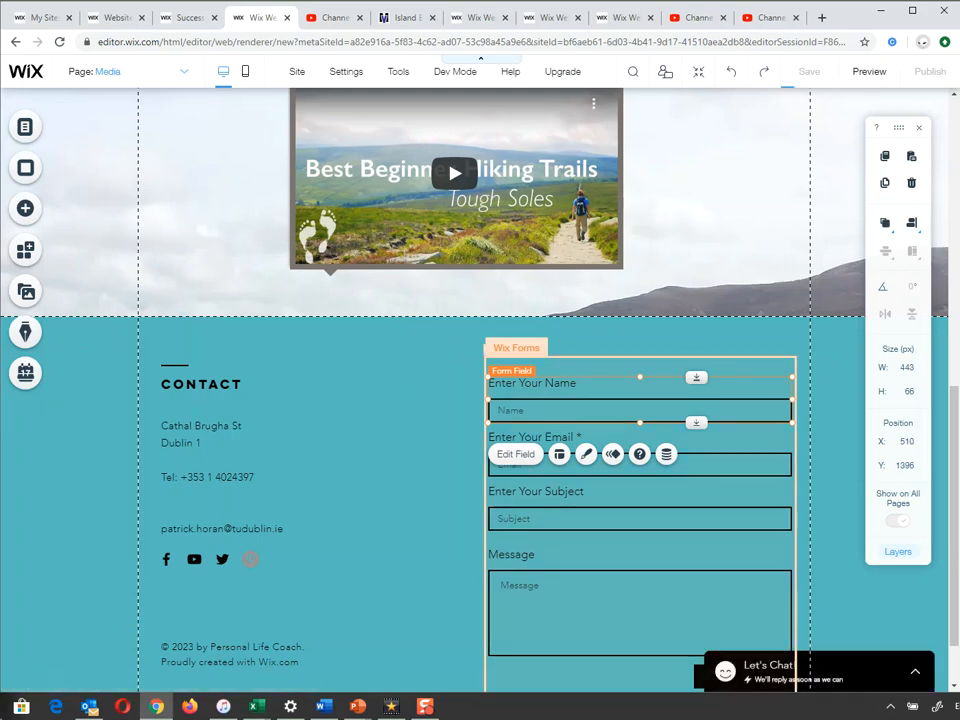
click(516, 347)
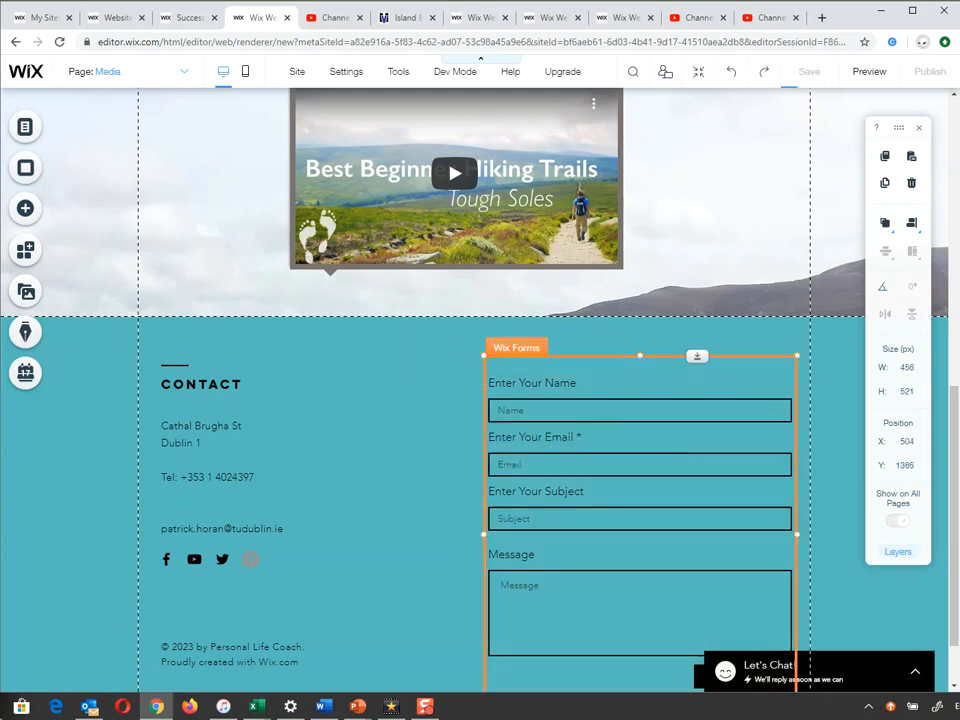
click(400, 450)
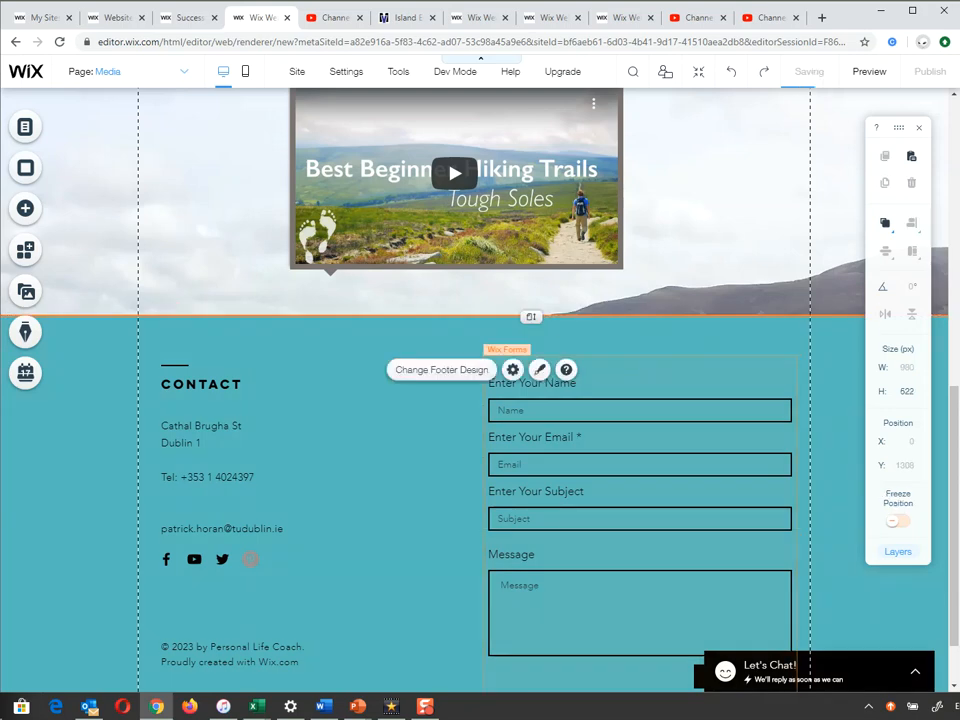
click(507, 349)
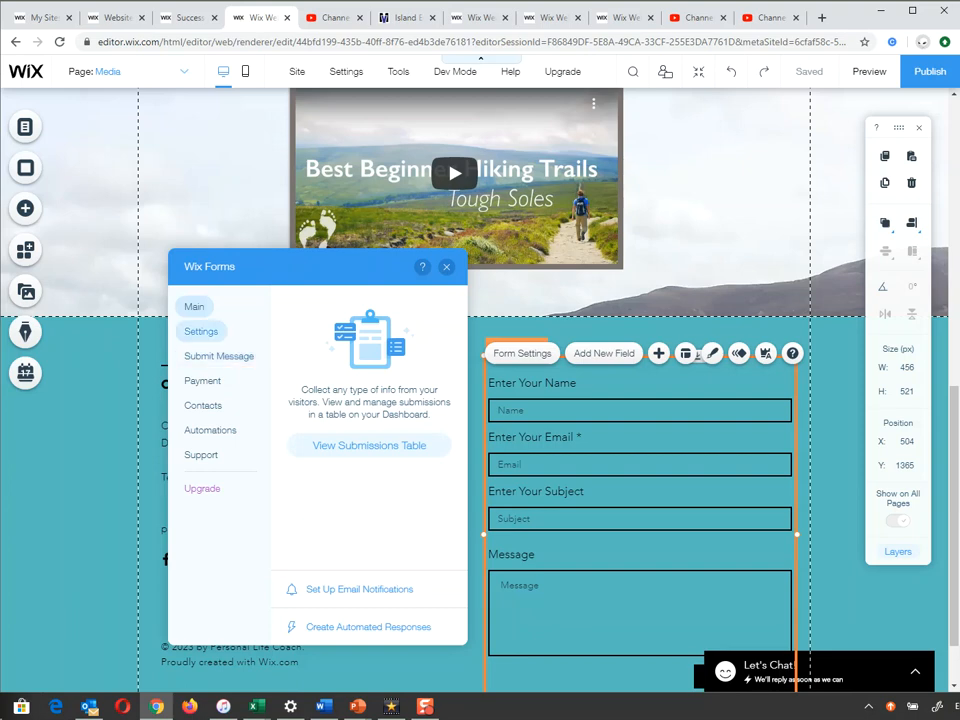
click(201, 331)
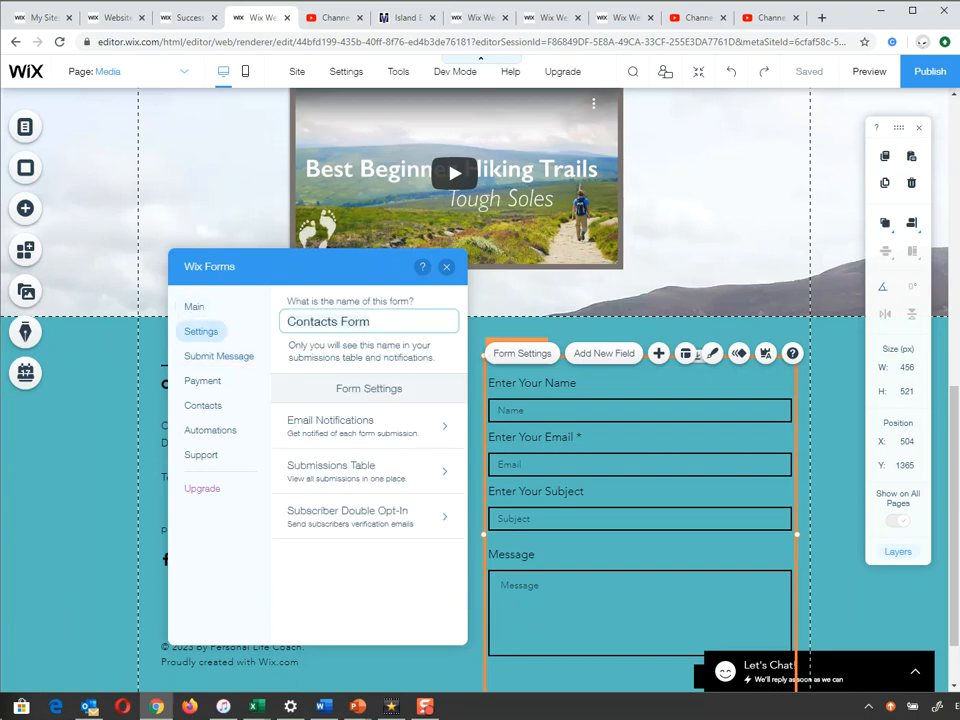
click(365, 425)
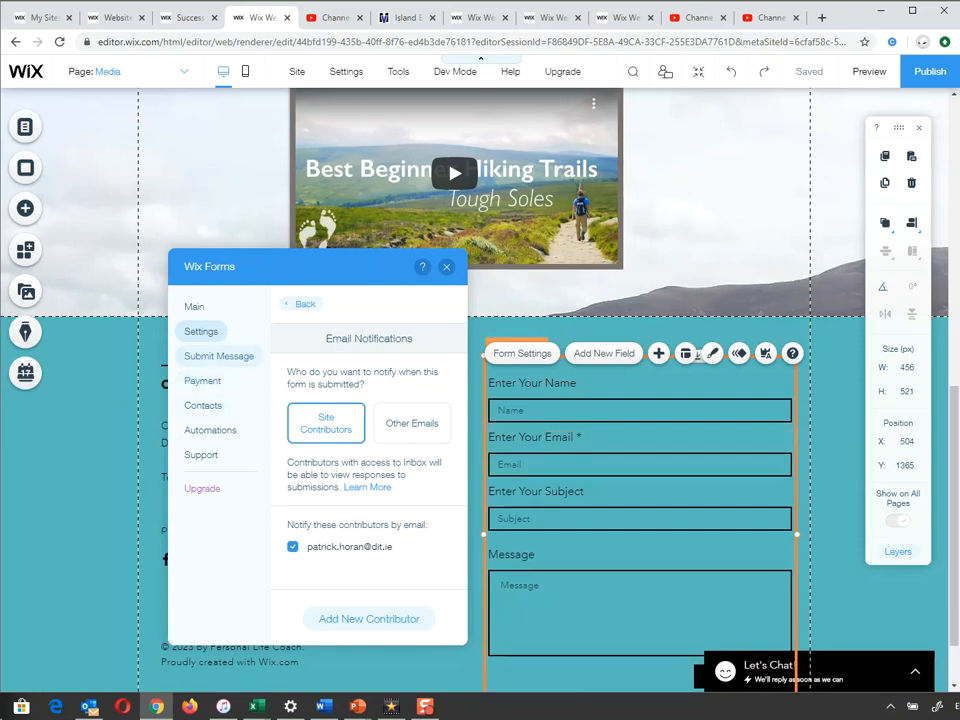
click(219, 356)
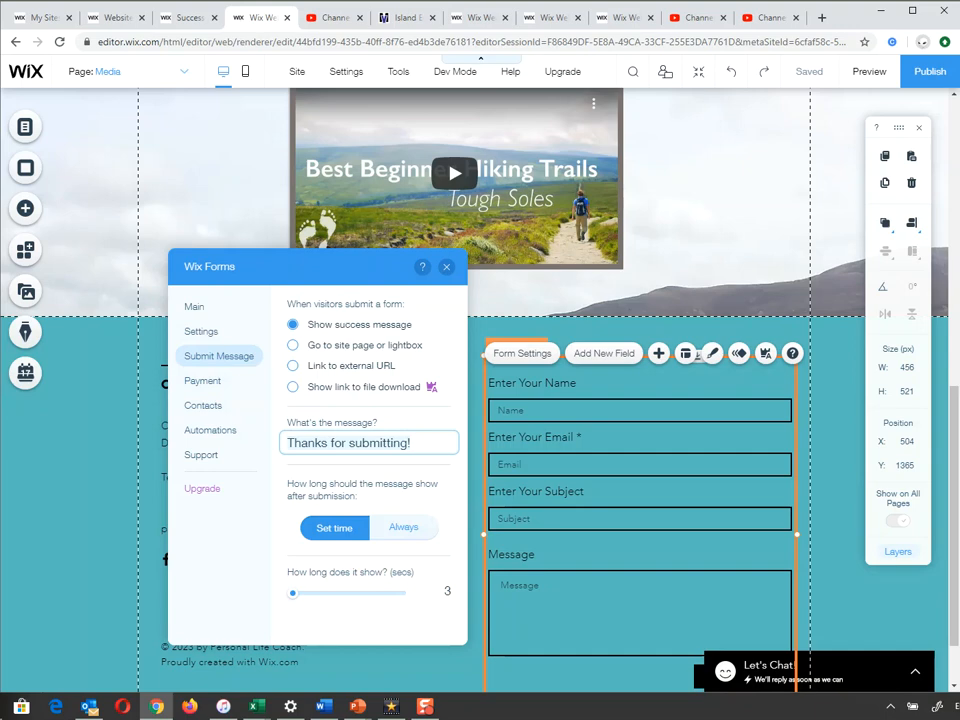
Review the contact form's payment options and its general form settings
click(202, 380)
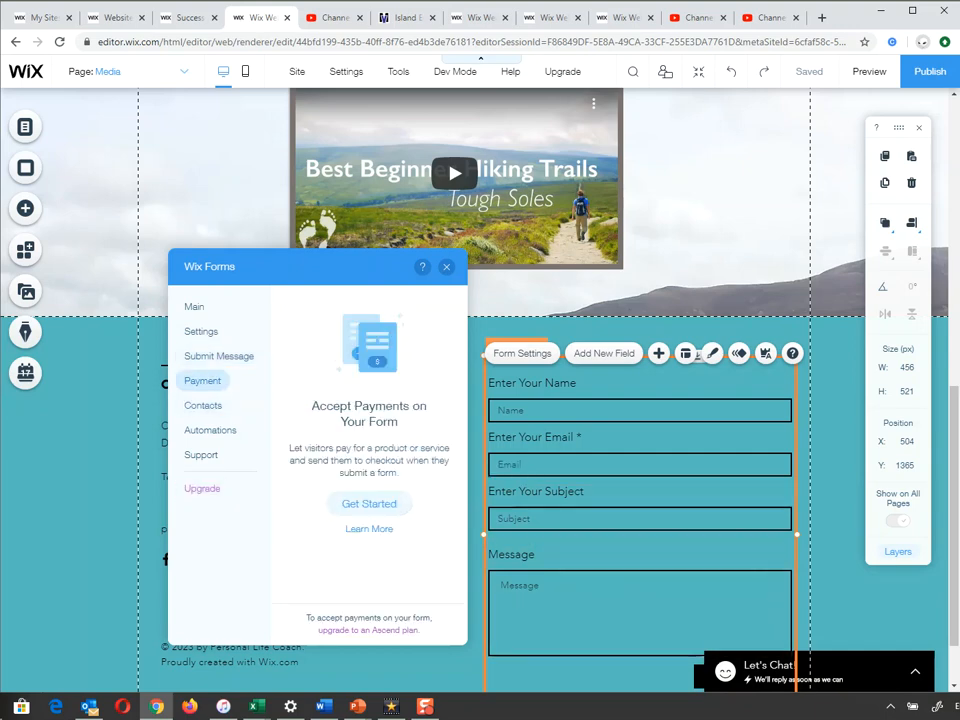
click(201, 331)
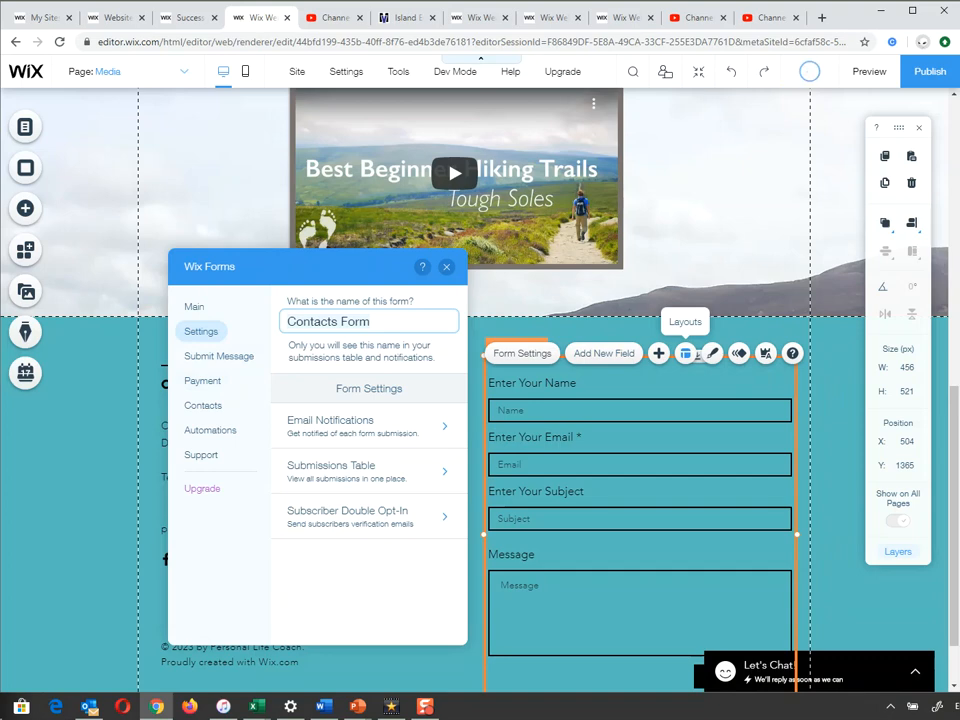
Try preset designs from Forms Design on the footer contact form and undo the design changes
click(712, 353)
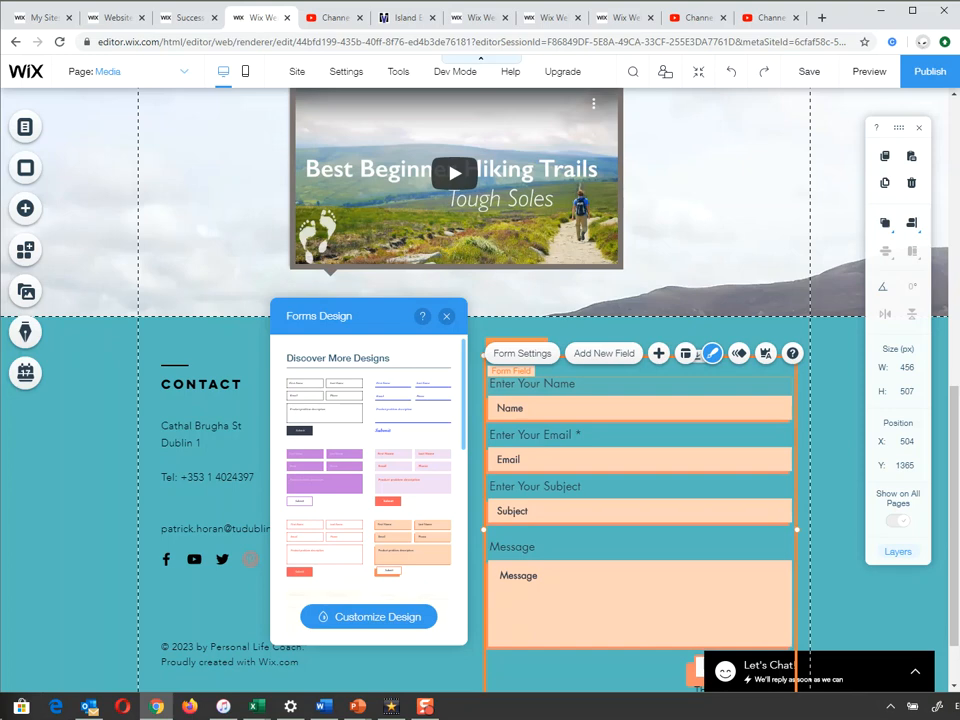
scroll(368, 470, down, 5)
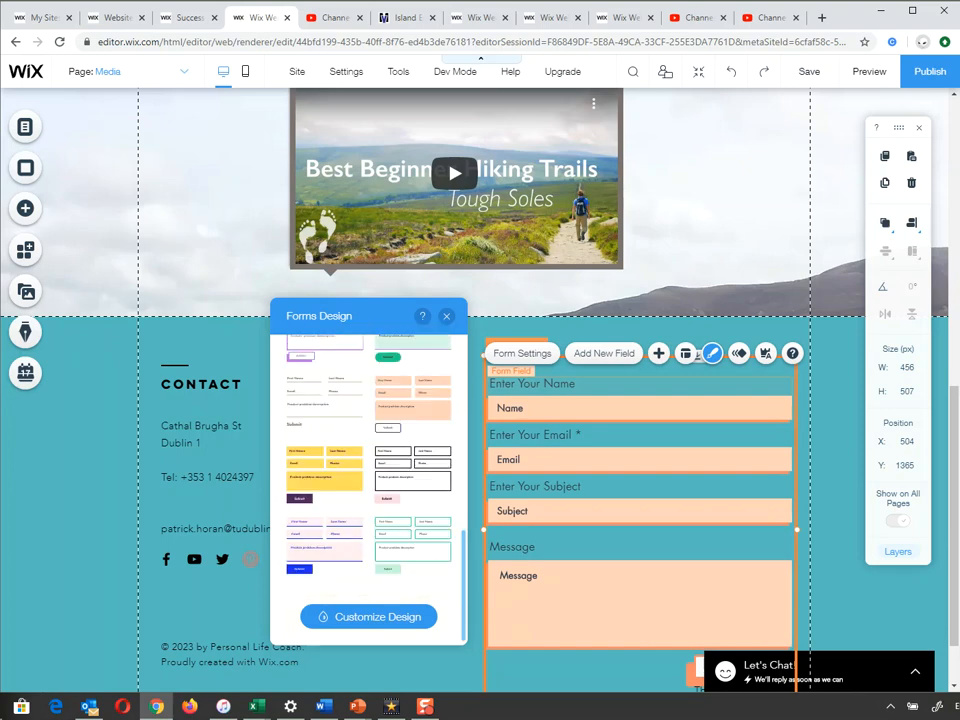
scroll(368, 470, up, 6)
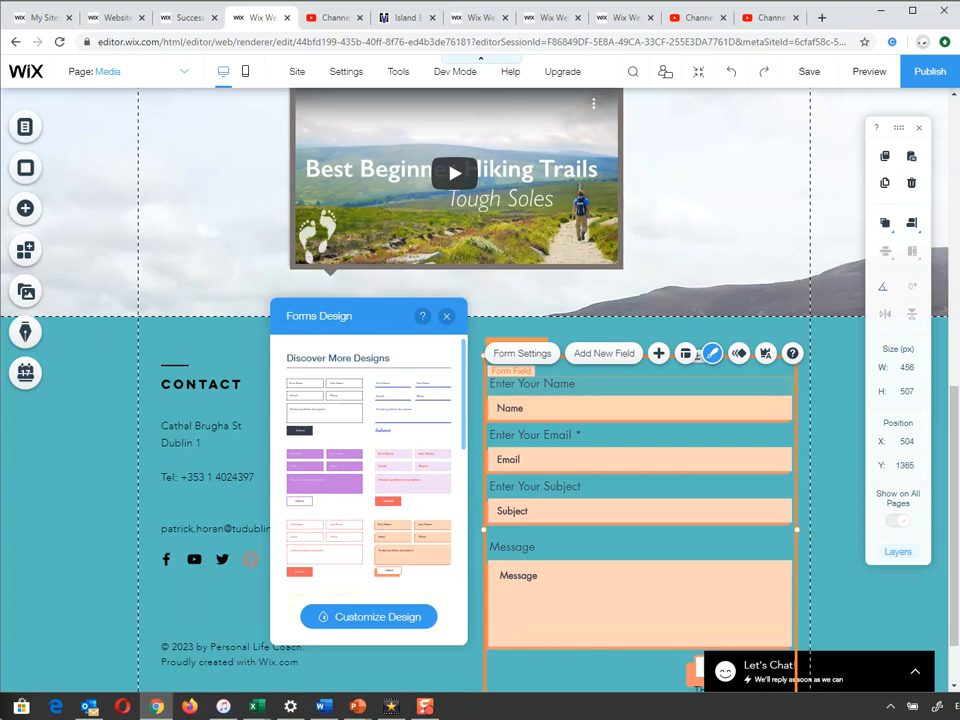
key(ctrl+z)
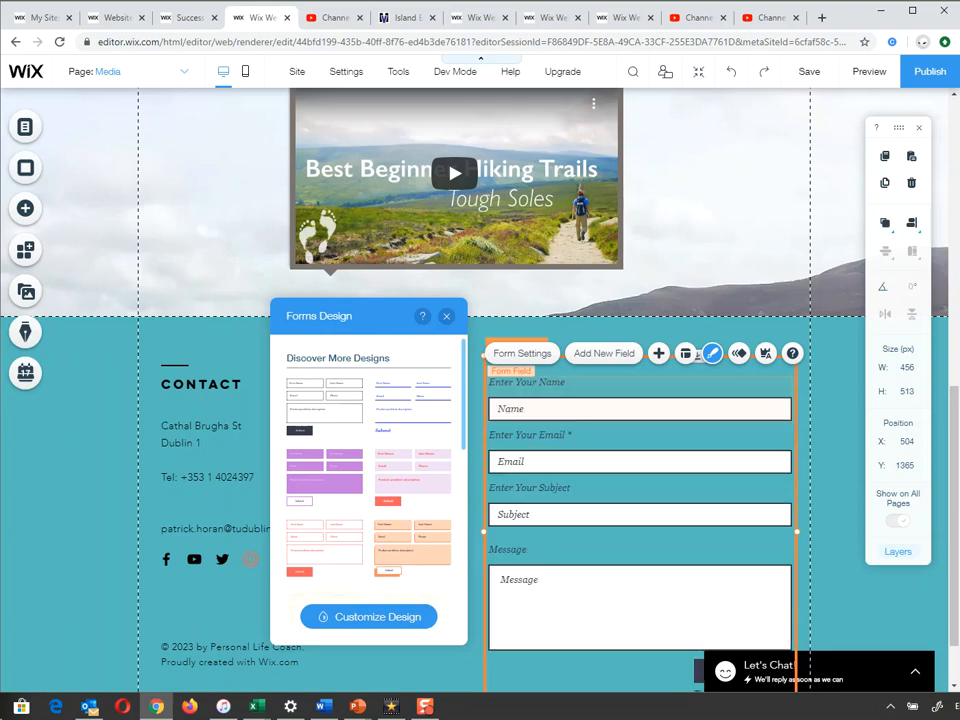
click(446, 316)
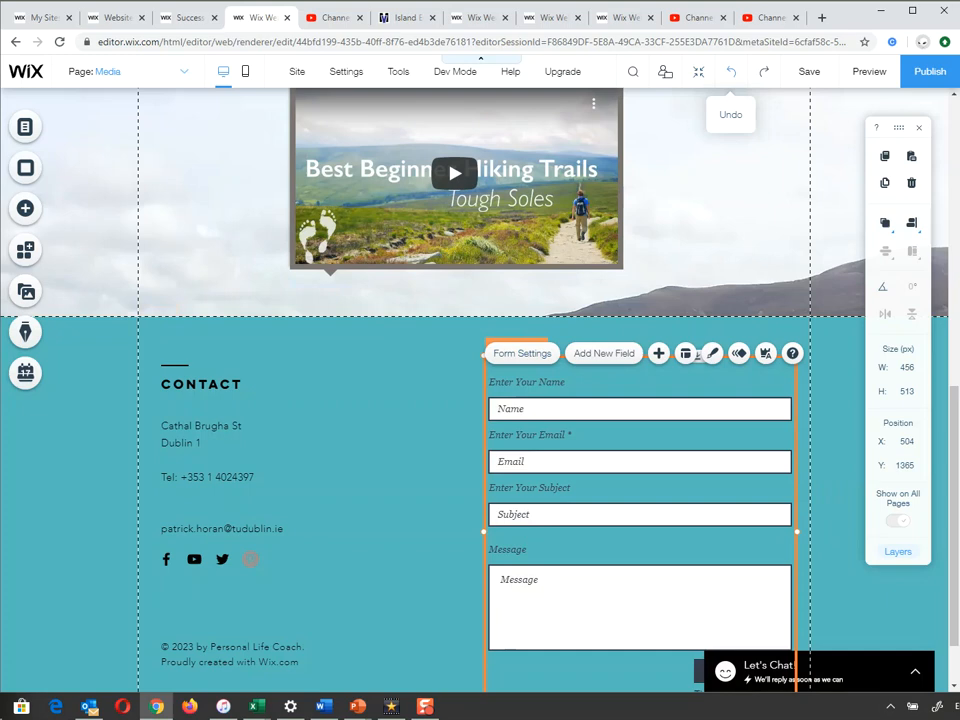
click(731, 71)
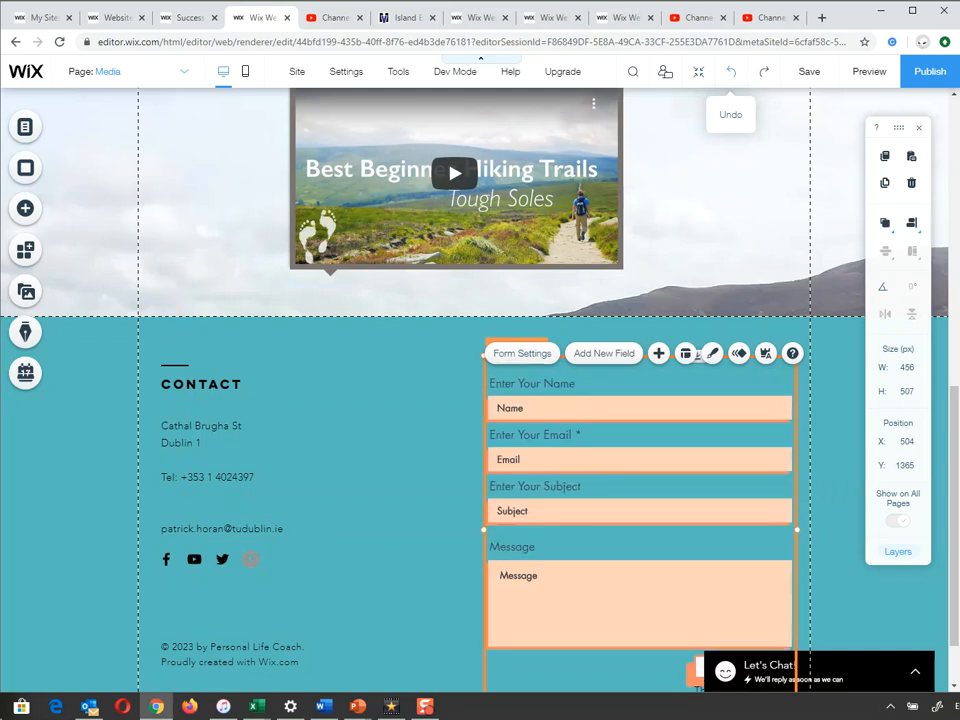
click(731, 71)
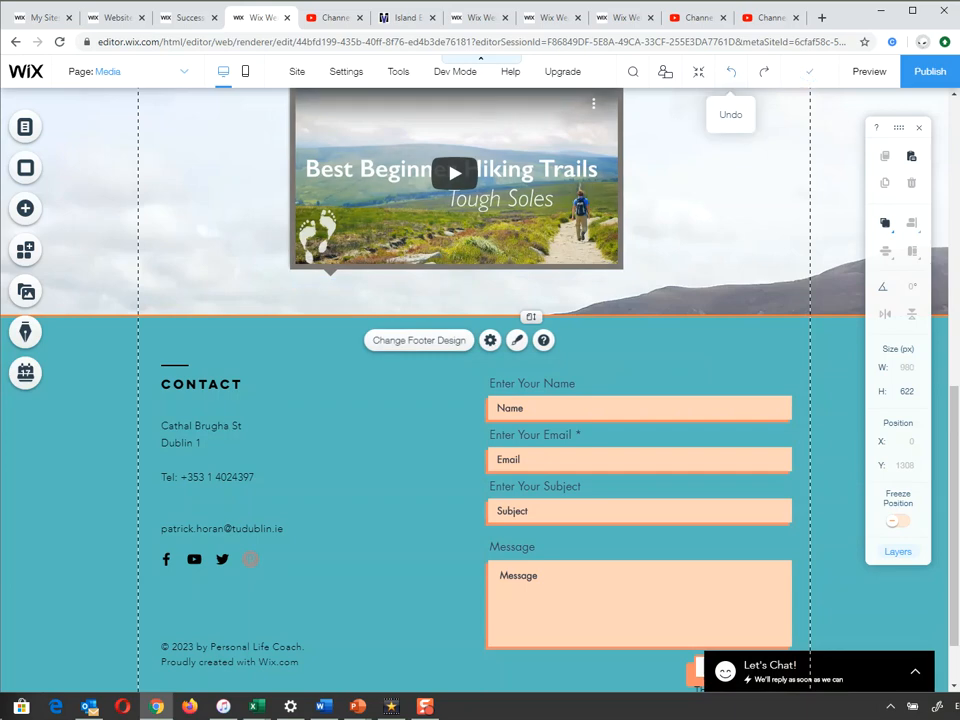
click(731, 71)
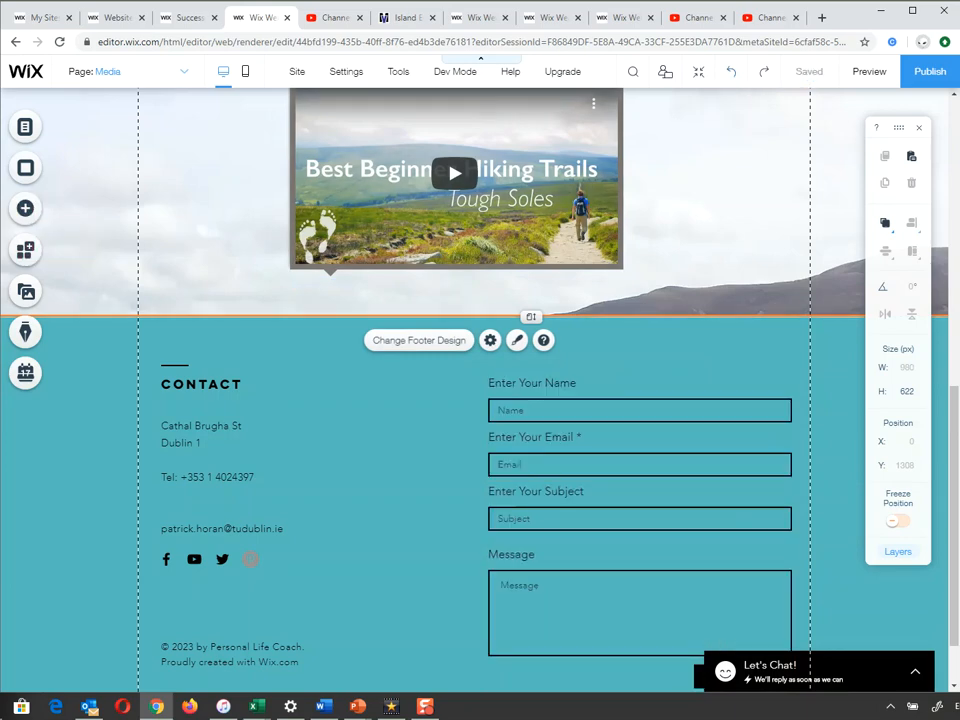
Save the site and change the last part of its web address to WalkWithMe2021
scroll(336, 325, up, 12)
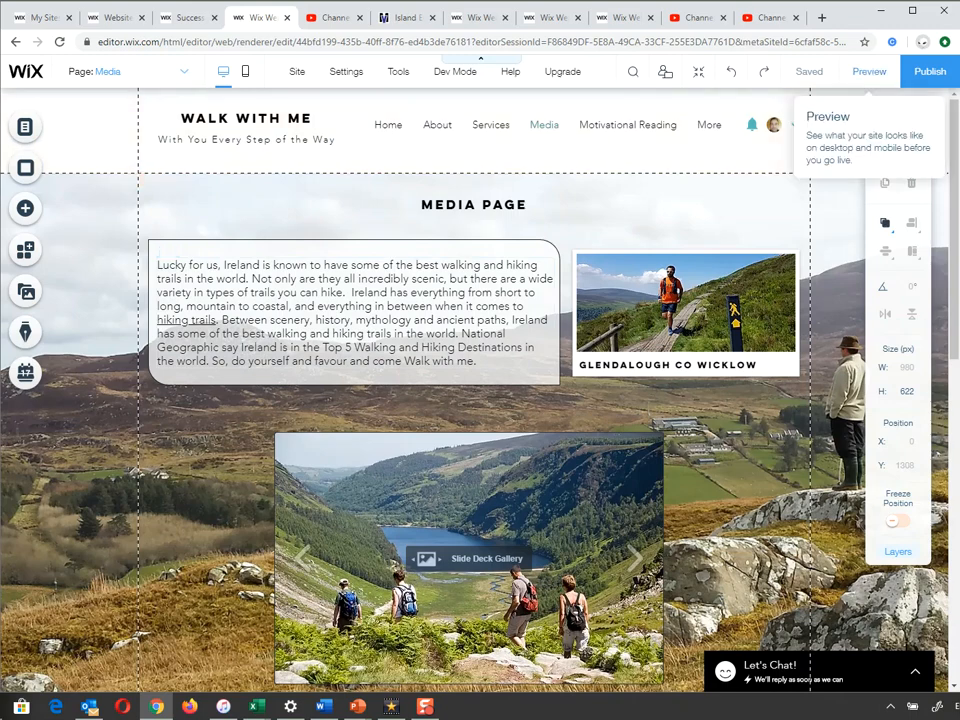
click(808, 71)
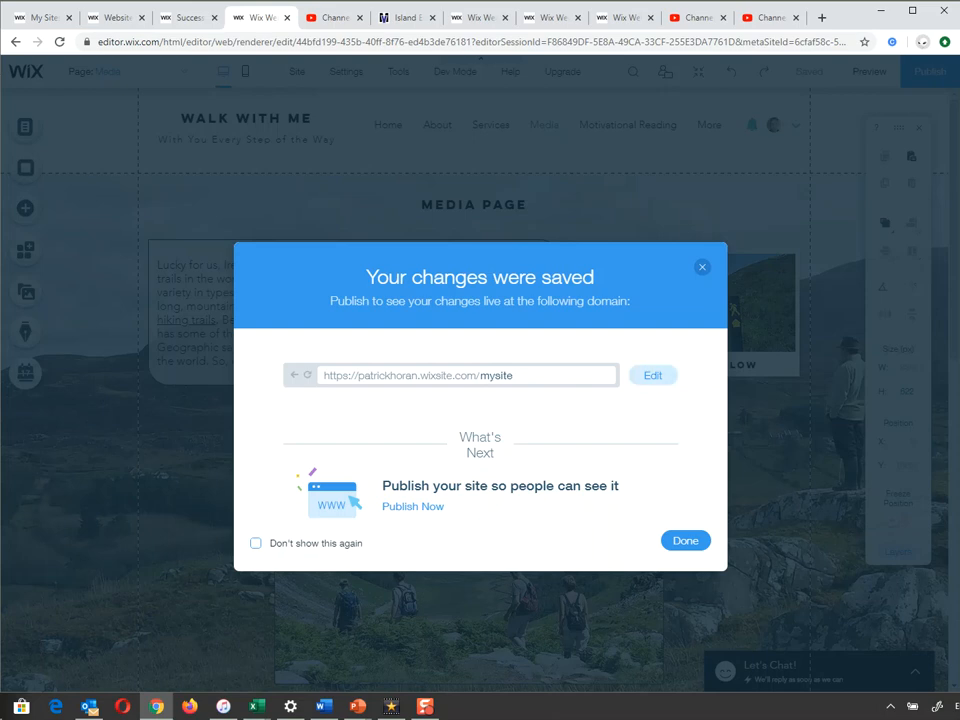
click(653, 375)
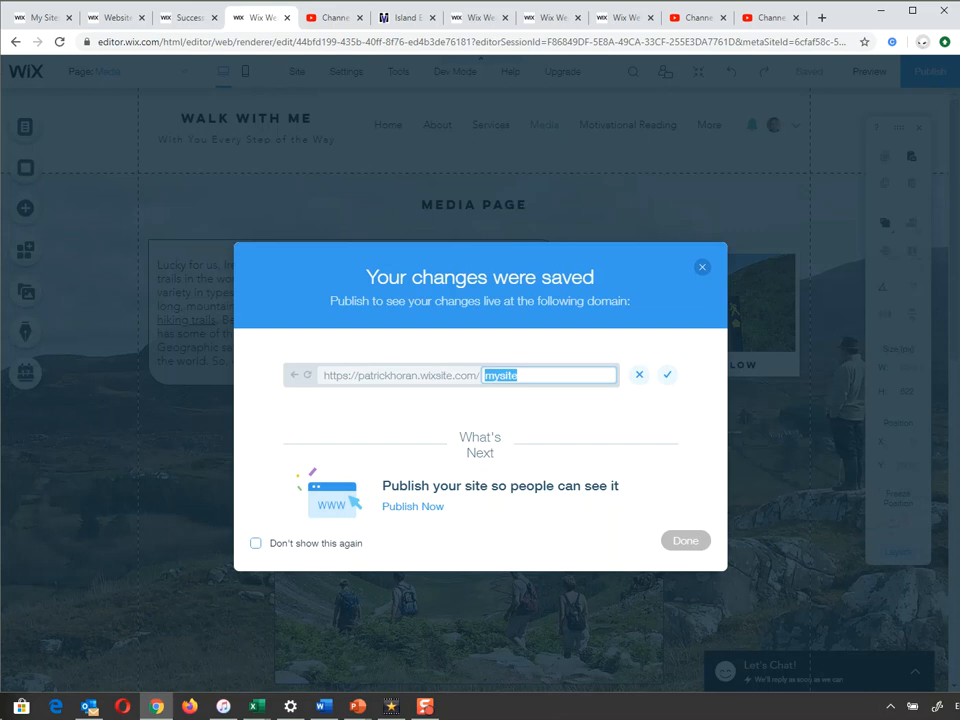
text(WalkWithMe)
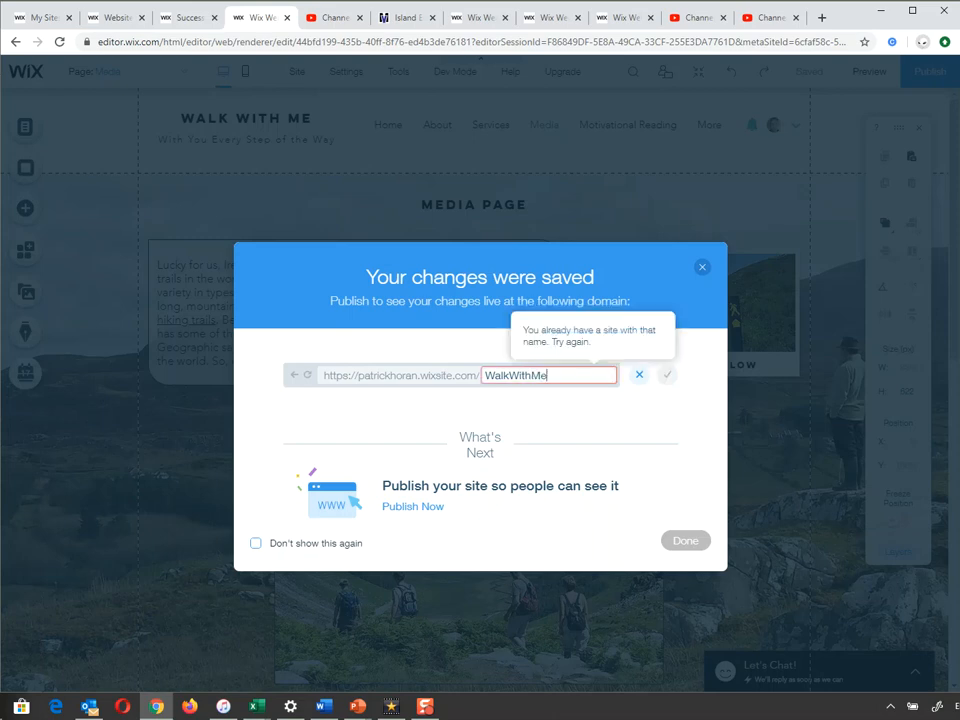
text(2021)
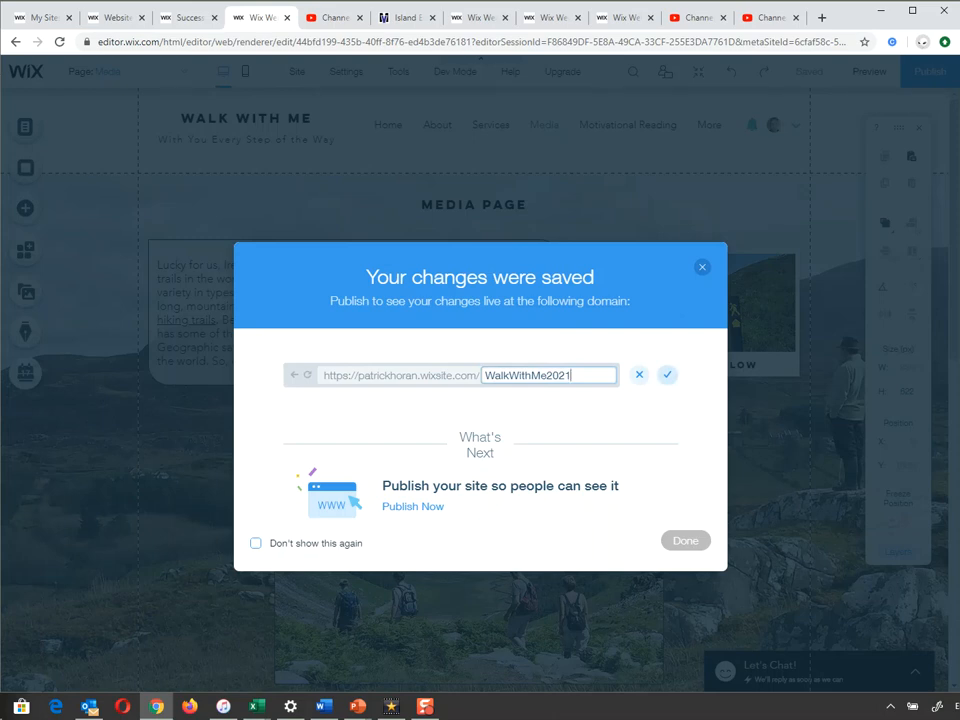
key(Return)
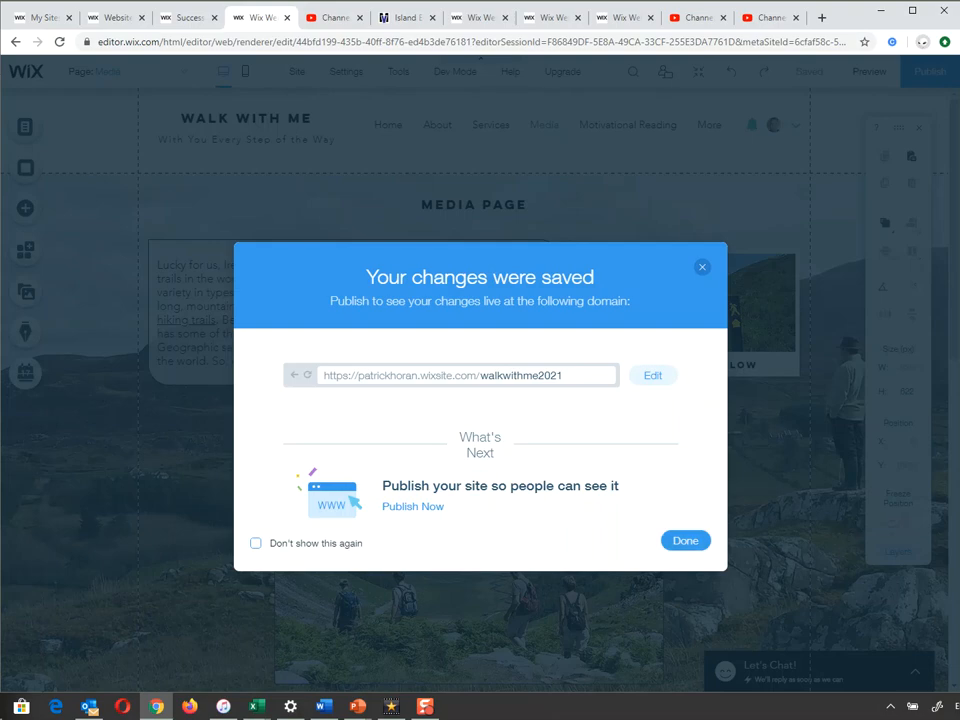
click(685, 540)
click(685, 540)
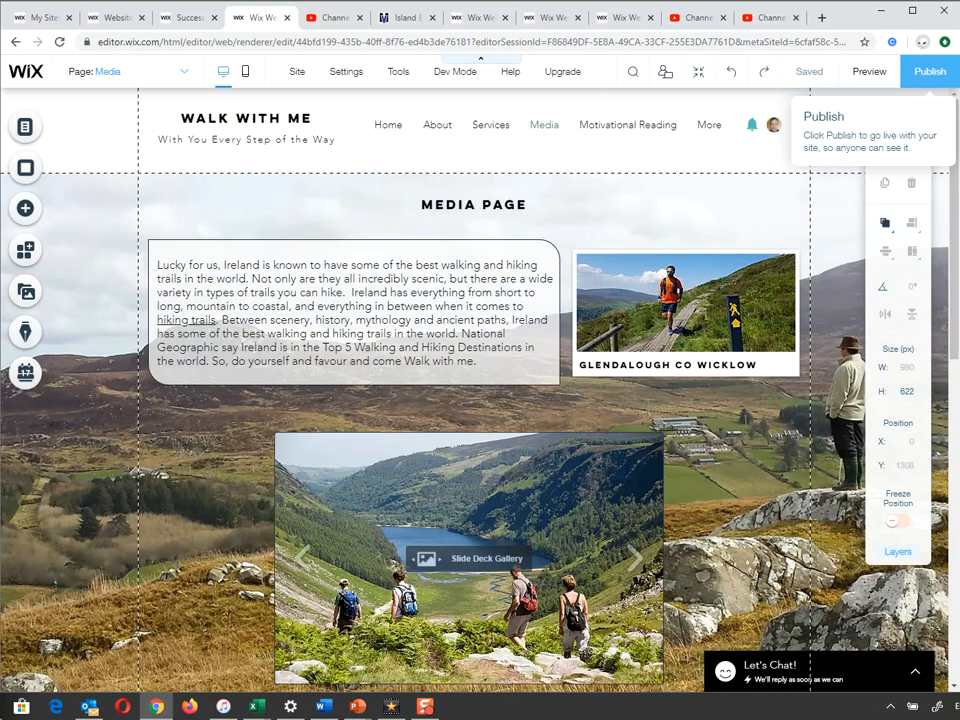
Publish the site and dismiss the publishing confirmation
click(928, 71)
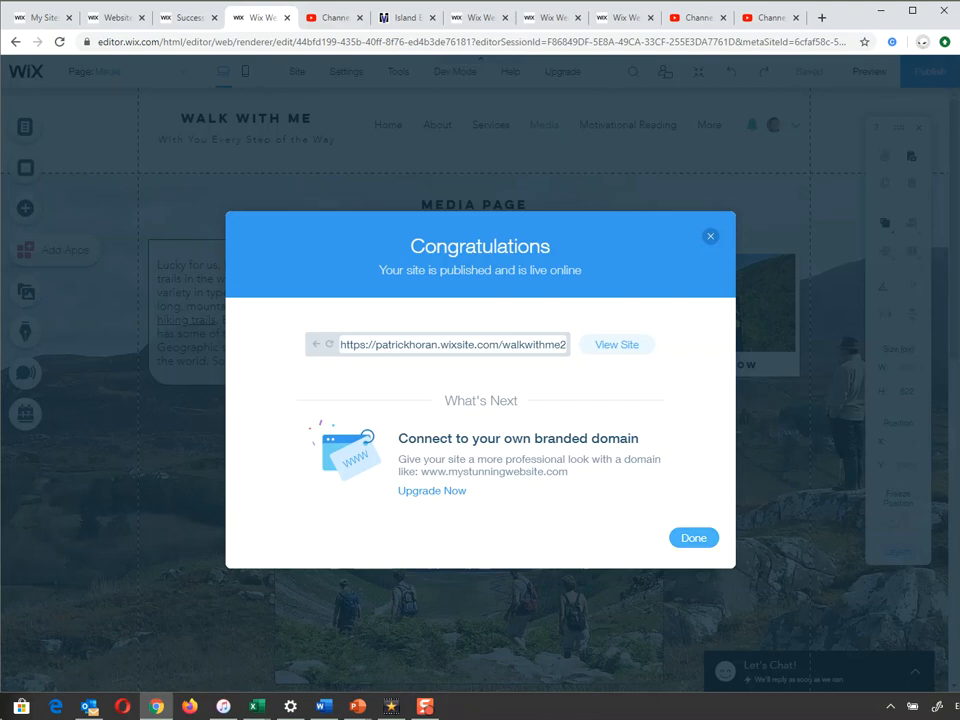
click(694, 538)
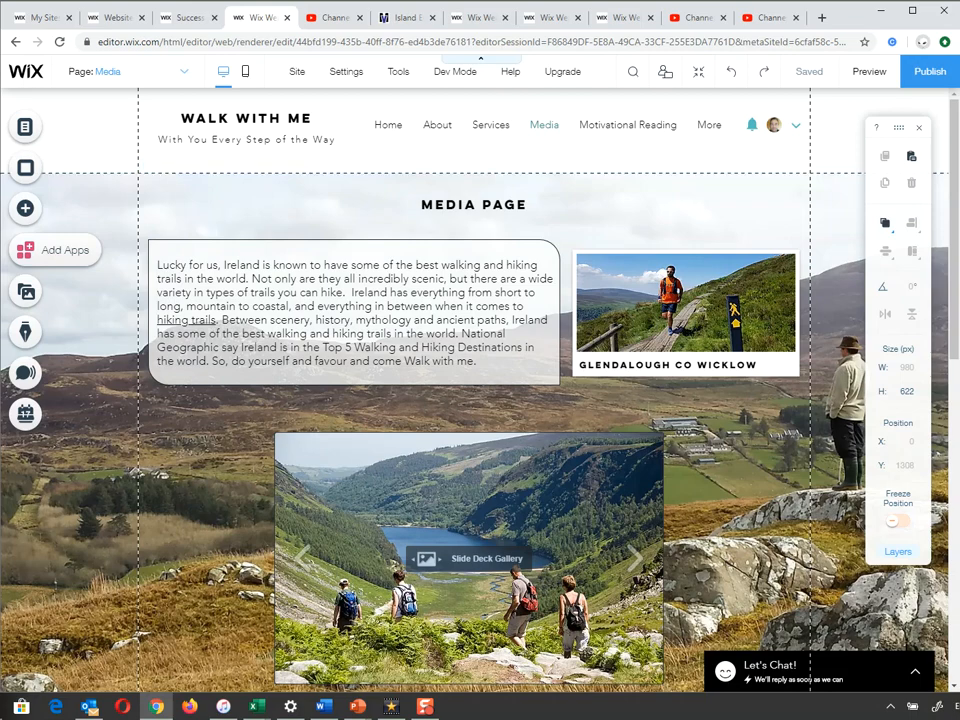
Examine the booking elements available to add, such as the featured service and service list, and close the overview
click(27, 208)
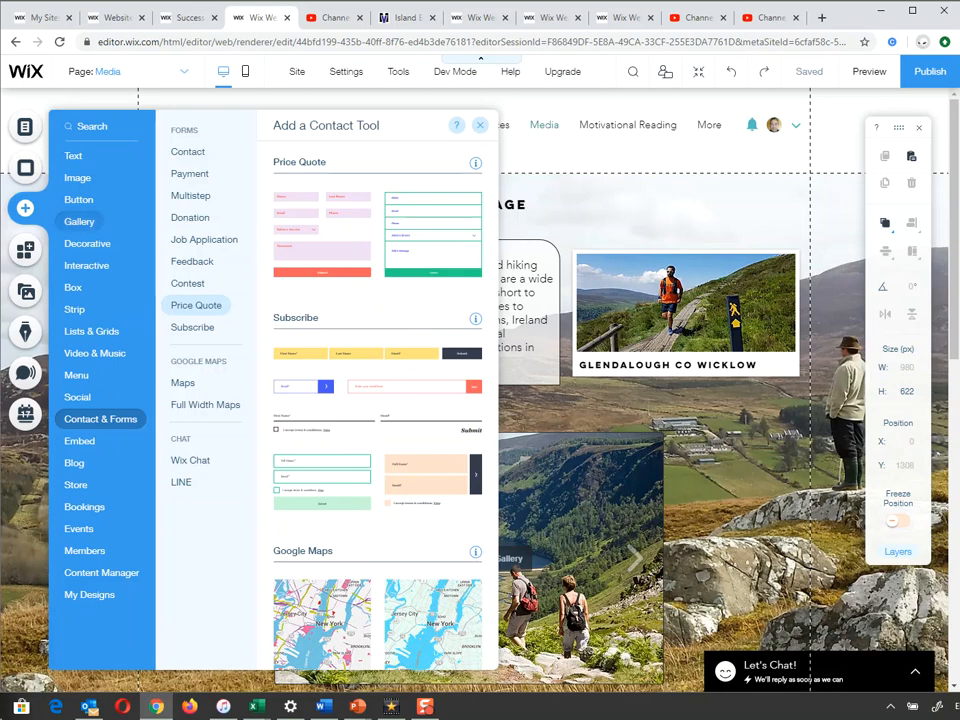
click(84, 507)
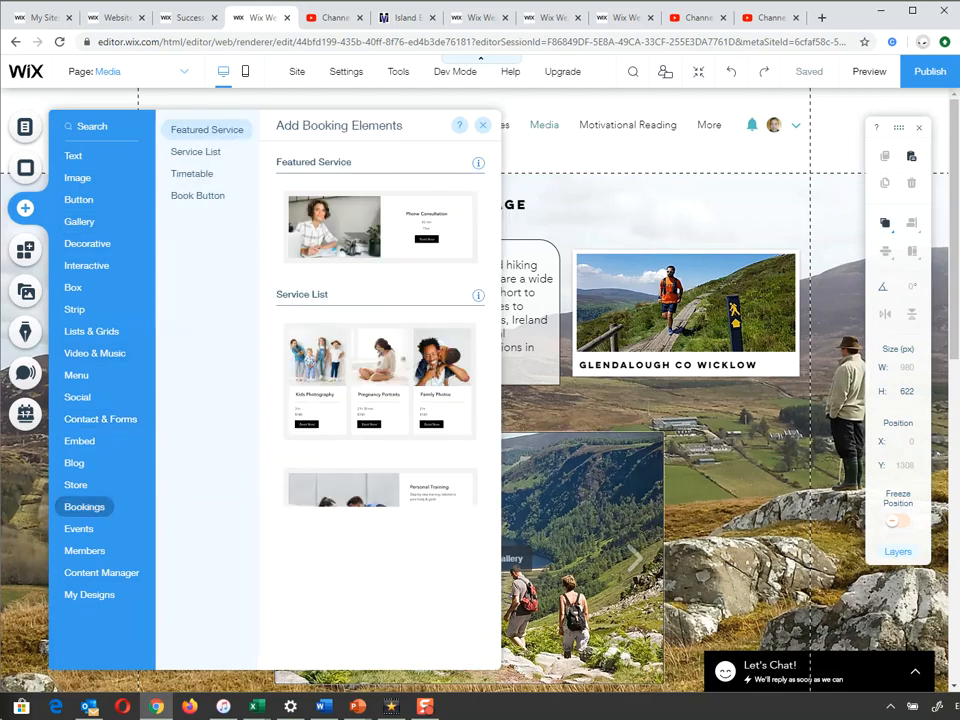
click(25, 250)
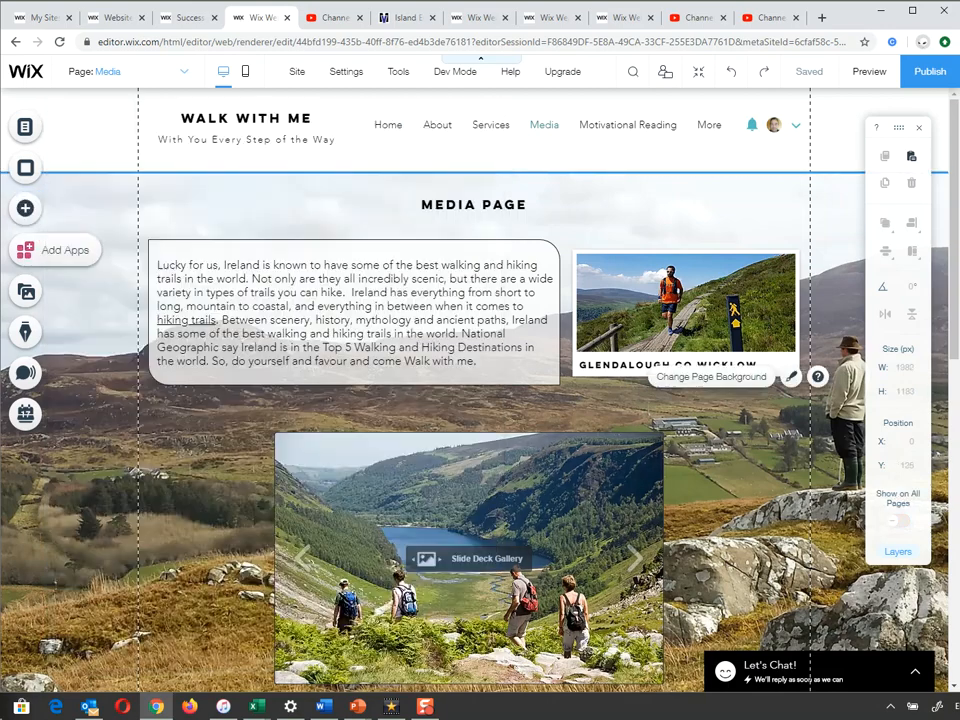